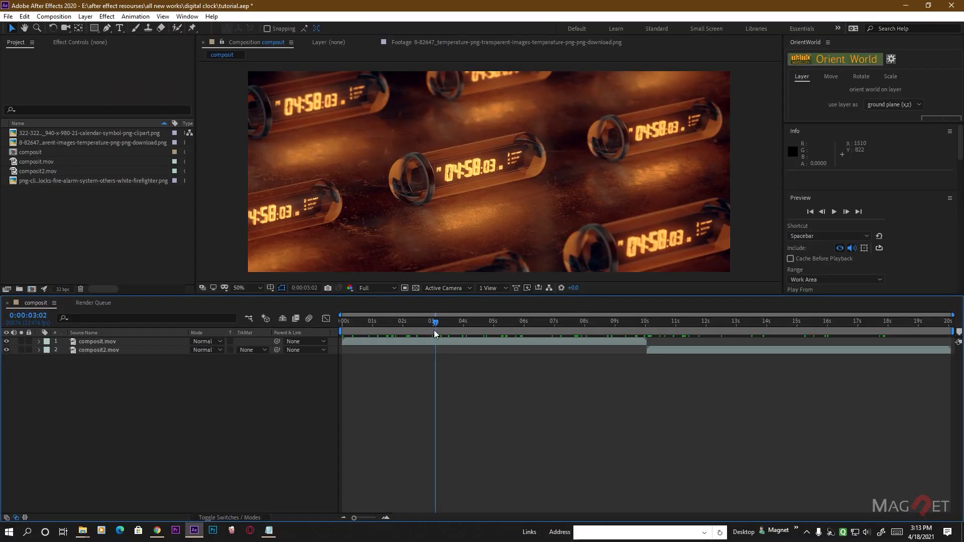
Scrub through the composit timeline to preview the digital clock shots in both clips
{"action": "left_click_drag", "start_coordinate": [434, 330], "coordinate": [405, 332]}
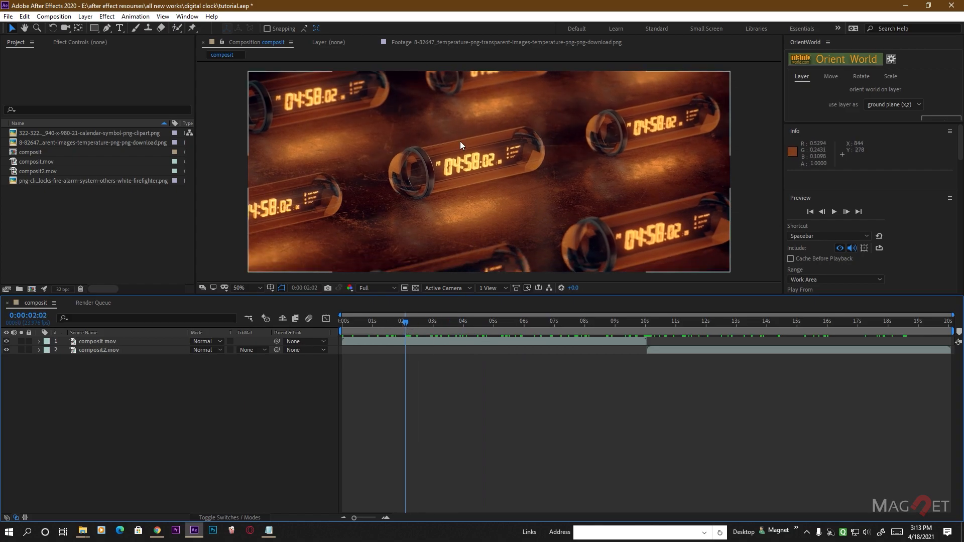
{"action": "left_click_drag", "start_coordinate": [423, 324], "coordinate": [680, 329]}
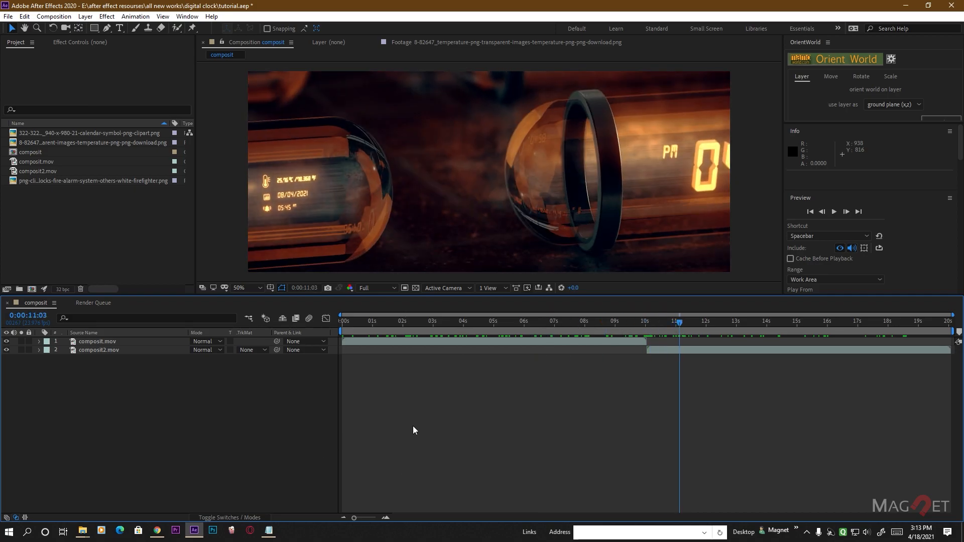
Switch to Chrome, look through the YouTube channel's uploaded videos, and return to After Effects
{"action": "left_click", "coordinate": [157, 531]}
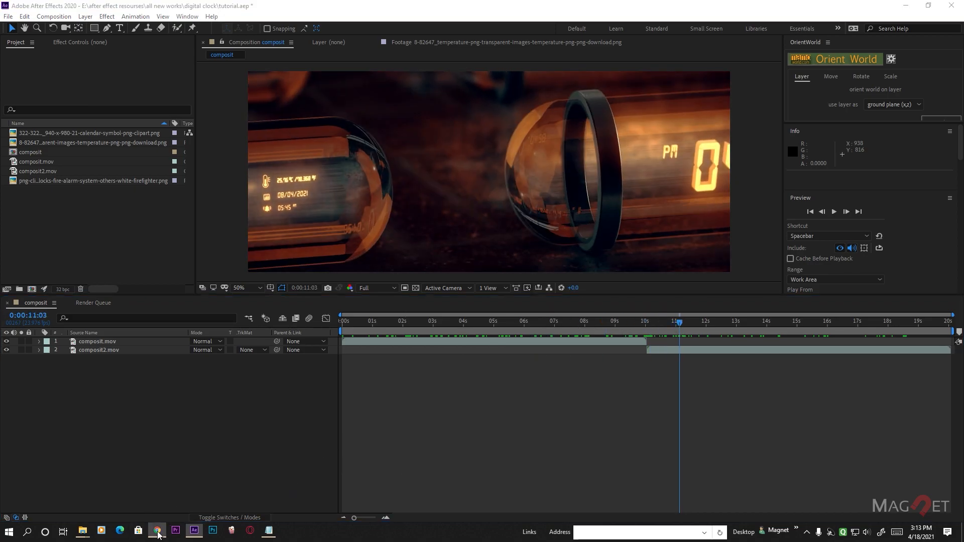
{"action": "scroll", "coordinate": [459, 343], "scroll_direction": "down", "scroll_amount": 4}
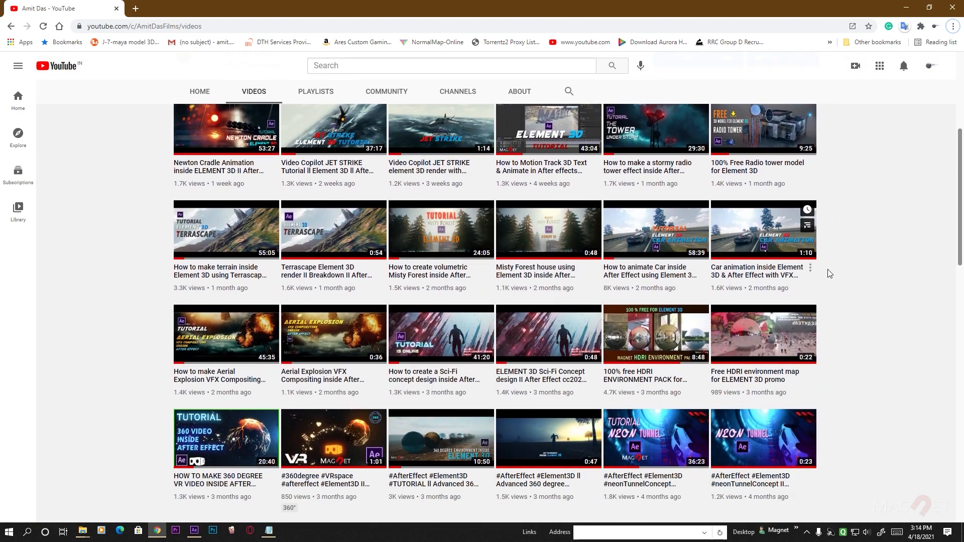
{"action": "scroll", "coordinate": [845, 333], "scroll_direction": "down", "scroll_amount": 5}
{"action": "scroll", "coordinate": [845, 333], "scroll_direction": "up", "scroll_amount": 10}
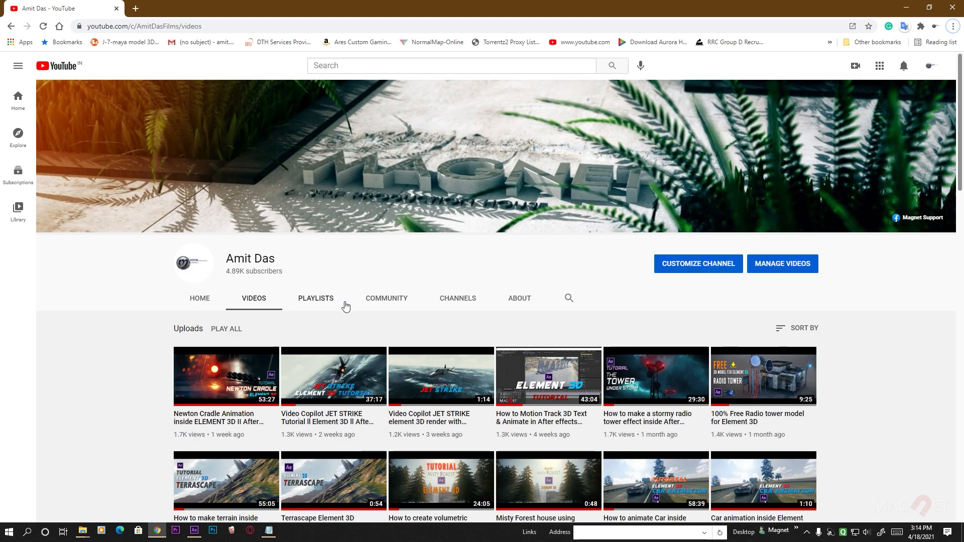
{"action": "left_click", "coordinate": [908, 8]}
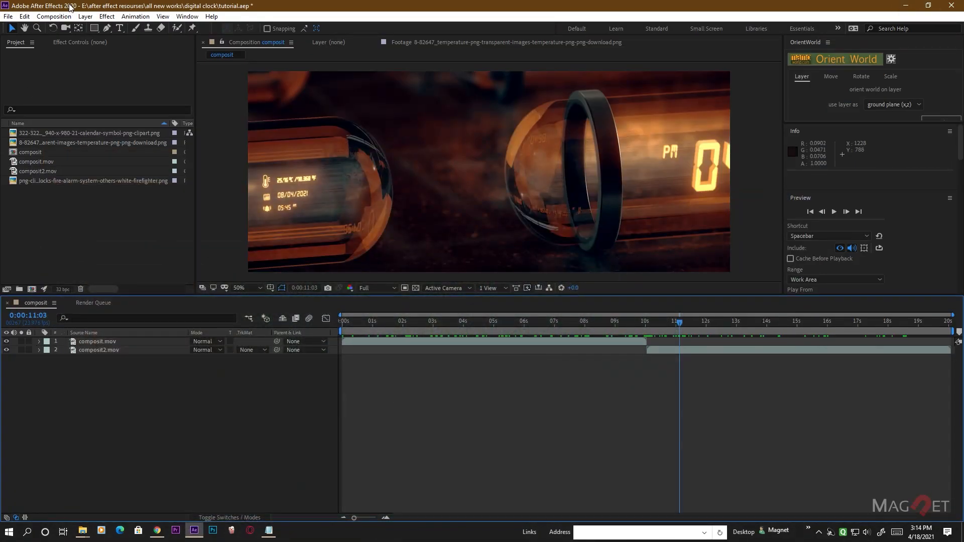
Create a new 1920 x 800 px composition at 23.976 fps with a duration of 0:00:25:01
{"action": "left_click", "coordinate": [51, 17]}
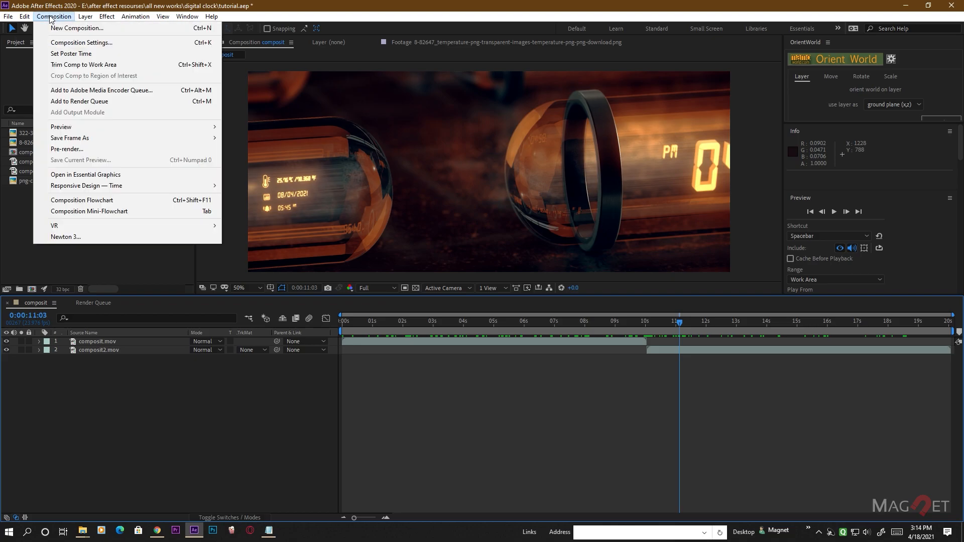
{"action": "left_click", "coordinate": [66, 29]}
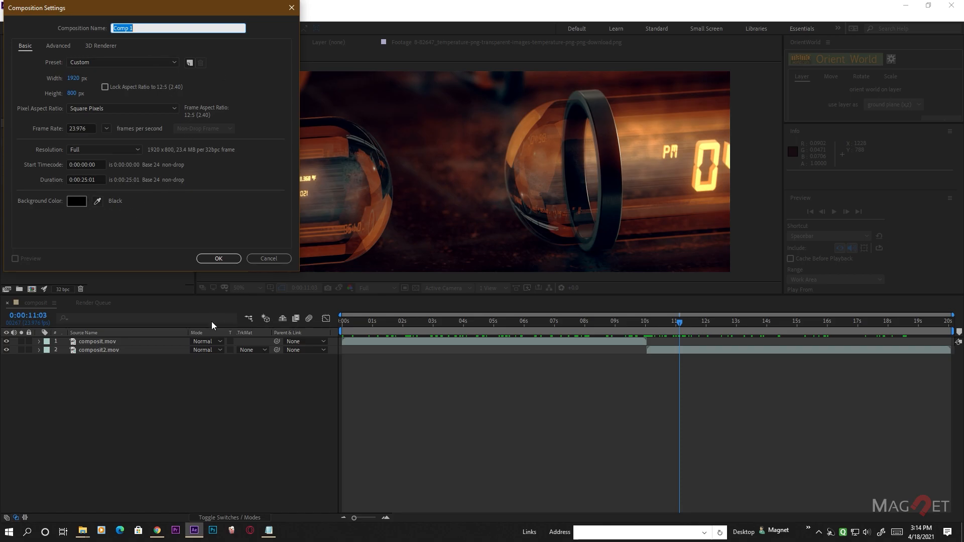
{"action": "left_click", "coordinate": [219, 259]}
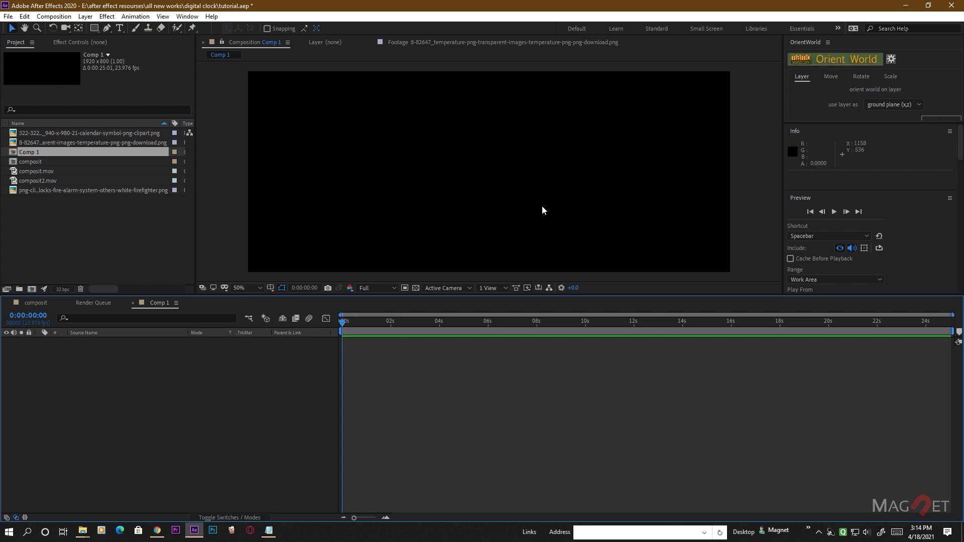
Add a text layer reading "00:00:00" and move it to about 896, 424 near the middle of the frame
{"action": "left_click", "coordinate": [119, 28]}
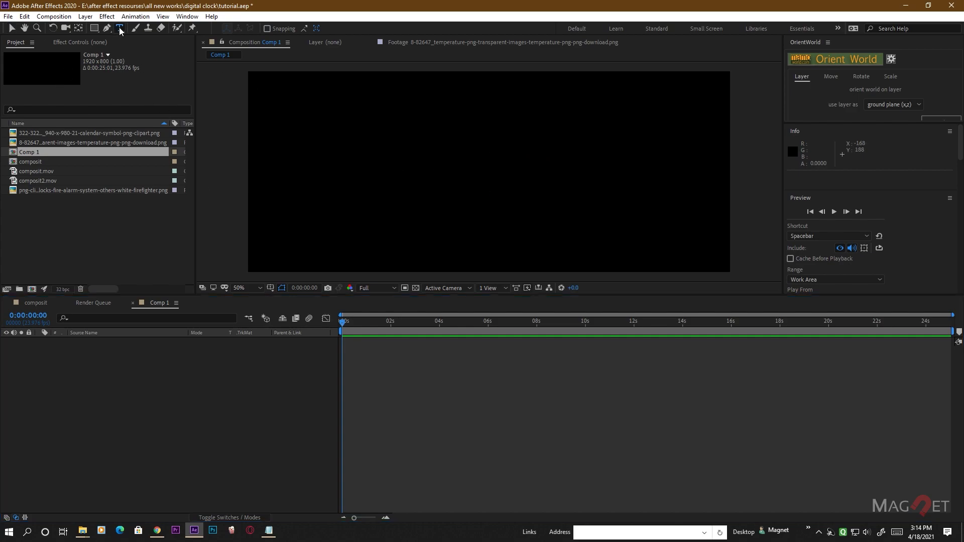
{"action": "left_click", "coordinate": [383, 166]}
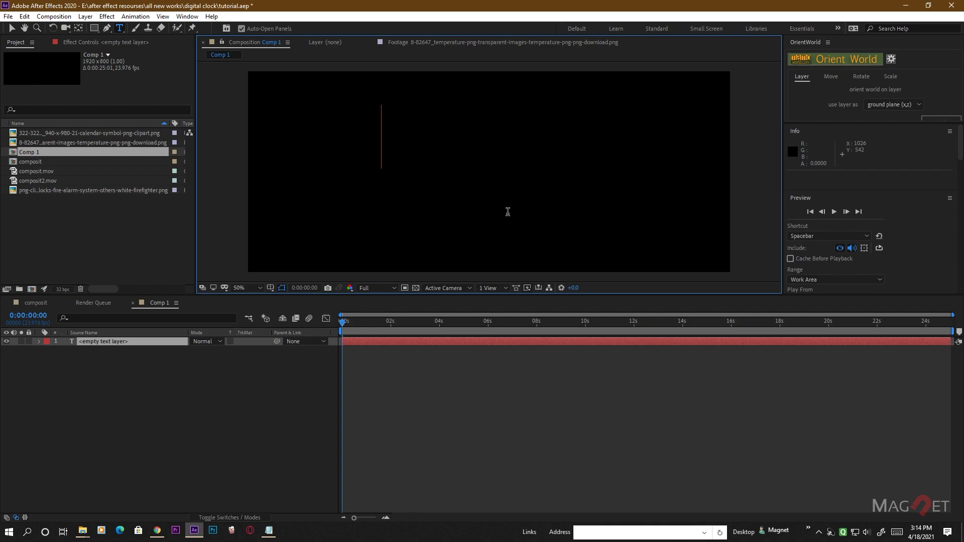
{"action": "type", "text": "00"}
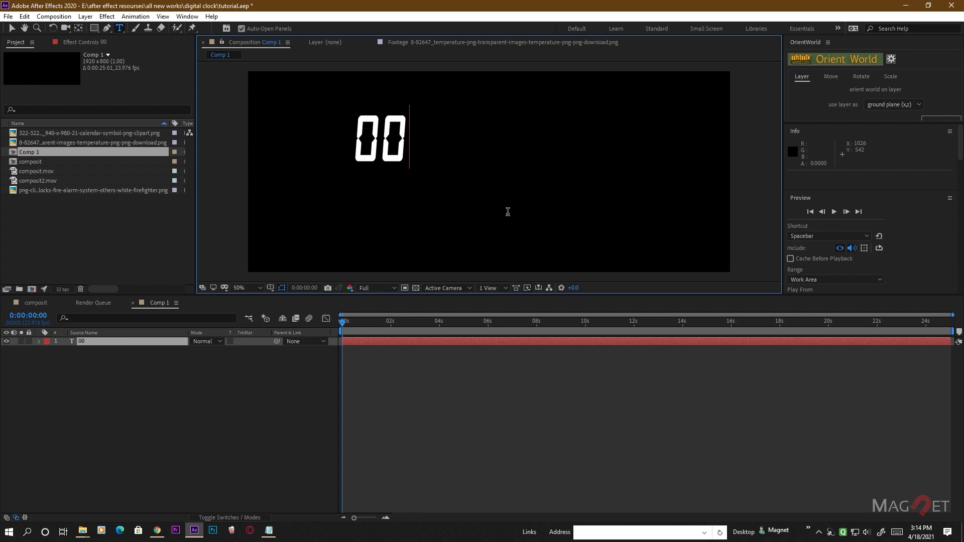
{"action": "type", "text": ":00:00"}
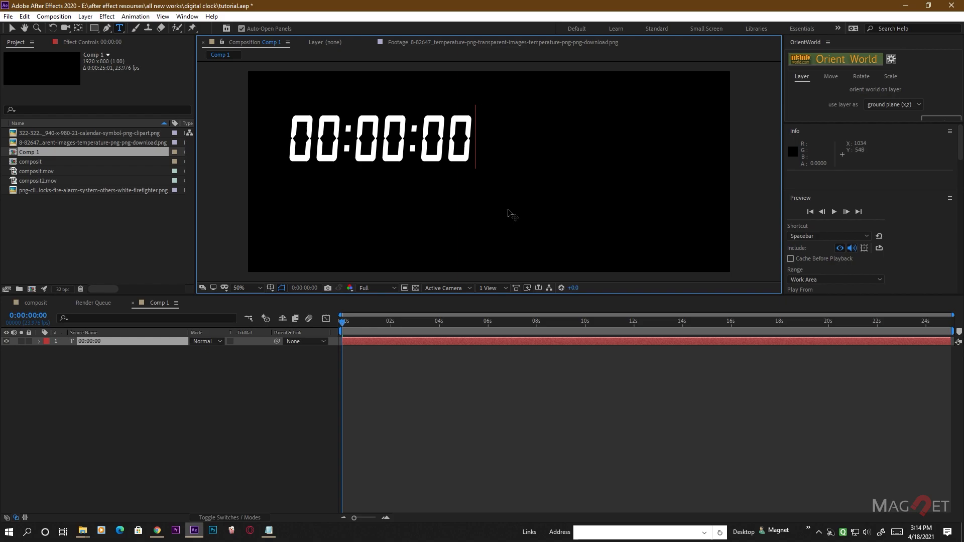
{"action": "left_click", "coordinate": [12, 28]}
{"action": "left_click_drag", "start_coordinate": [414, 148], "coordinate": [502, 166]}
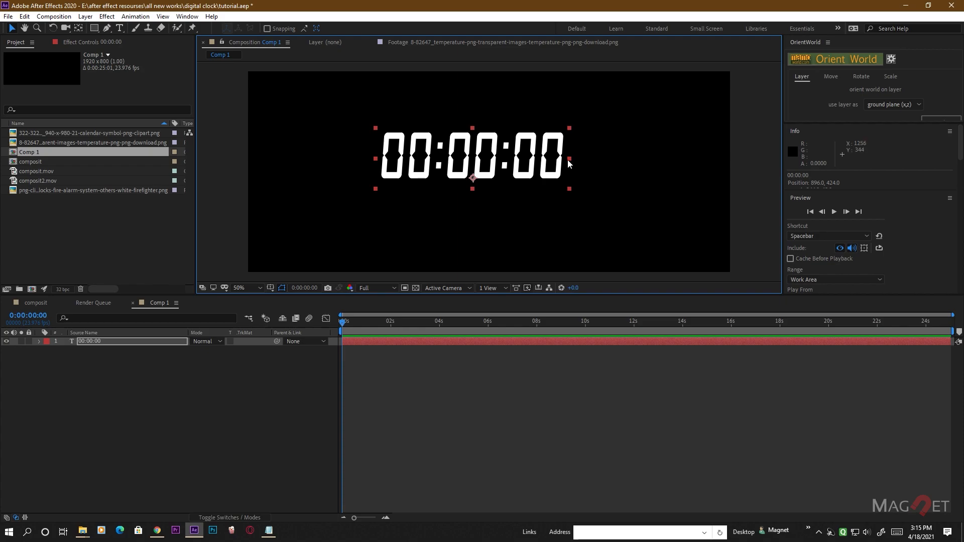
{"action": "left_click", "coordinate": [205, 391]}
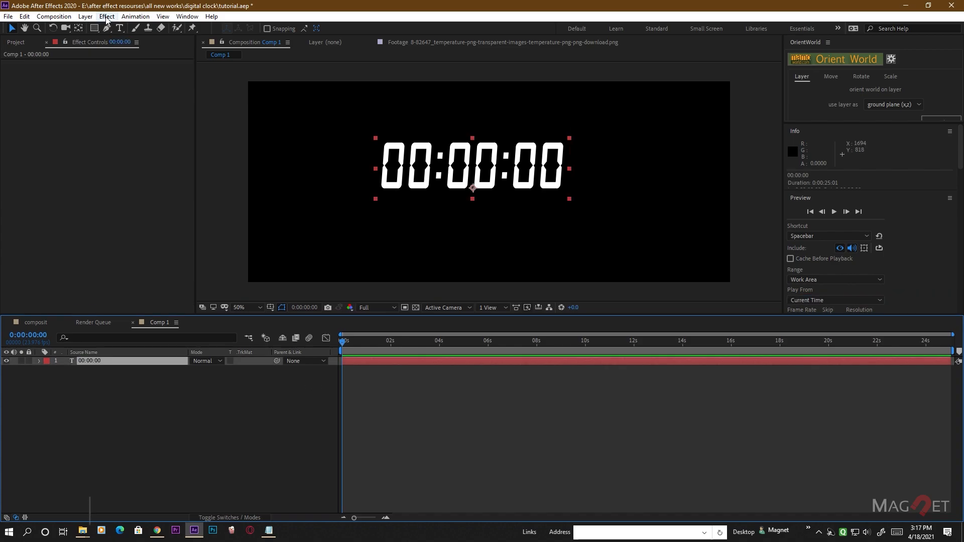
Apply the Slider Control expression effect to the 00:00:00 text layer
{"action": "left_click", "coordinate": [106, 16]}
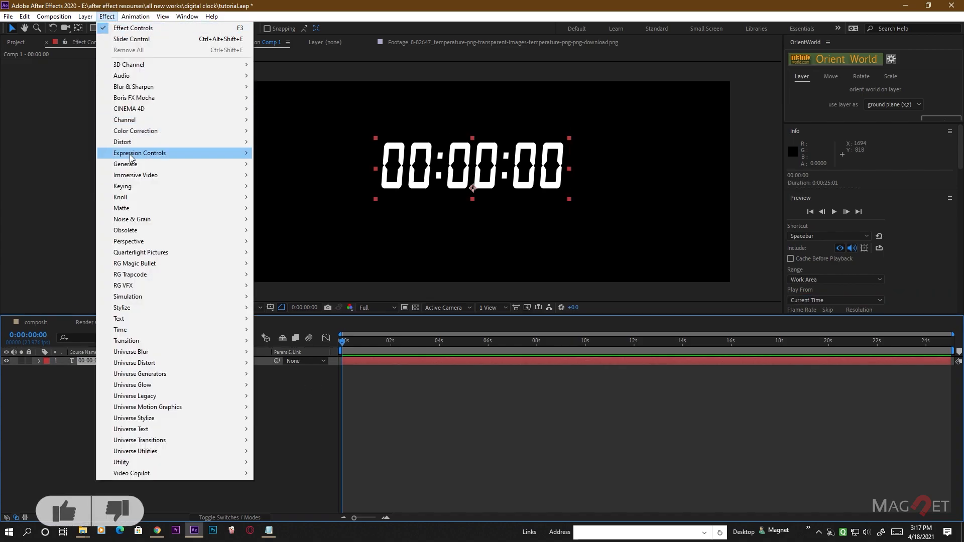
{"action": "mouse_move", "coordinate": [156, 158]}
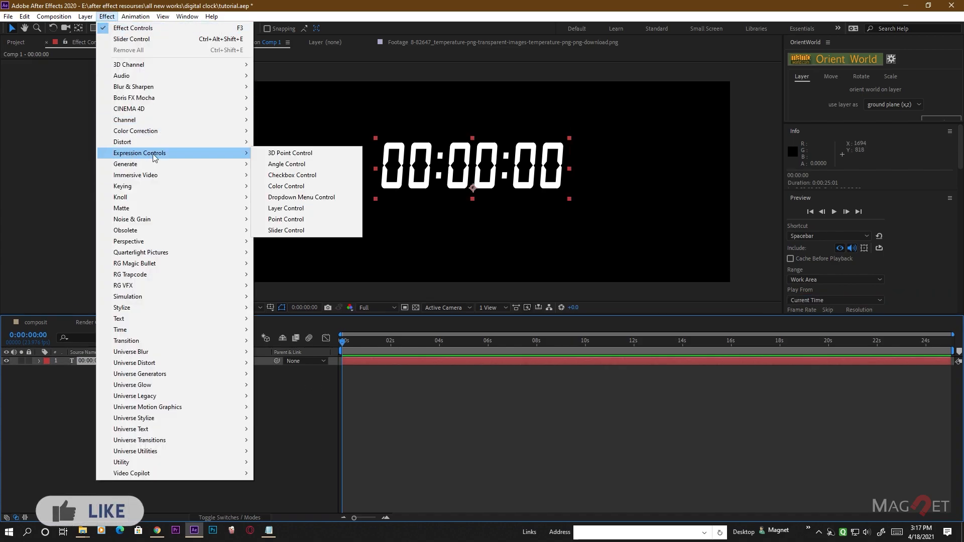
{"action": "left_click", "coordinate": [298, 231]}
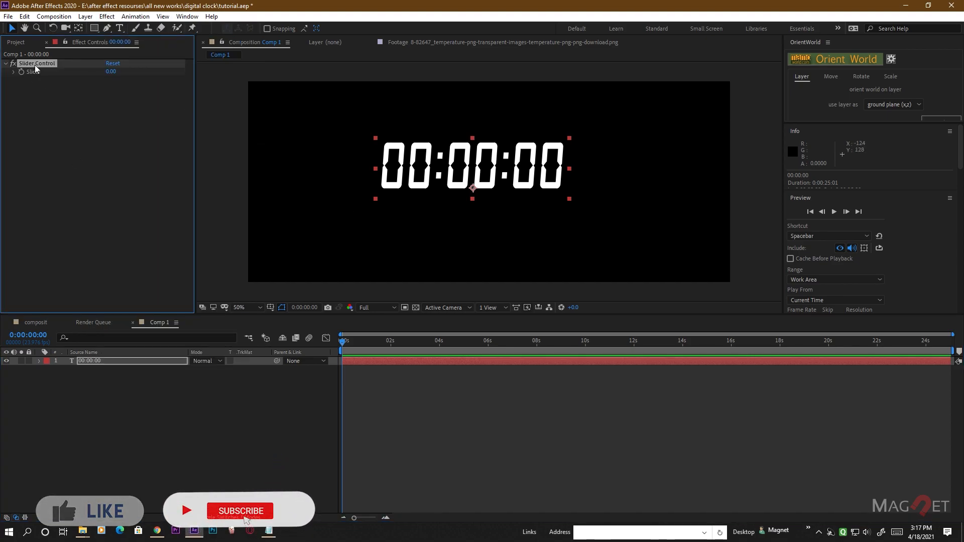
Add an expression to the text layer's Source Text and link it to the Slider Control's Slider property
{"action": "left_click", "coordinate": [38, 361]}
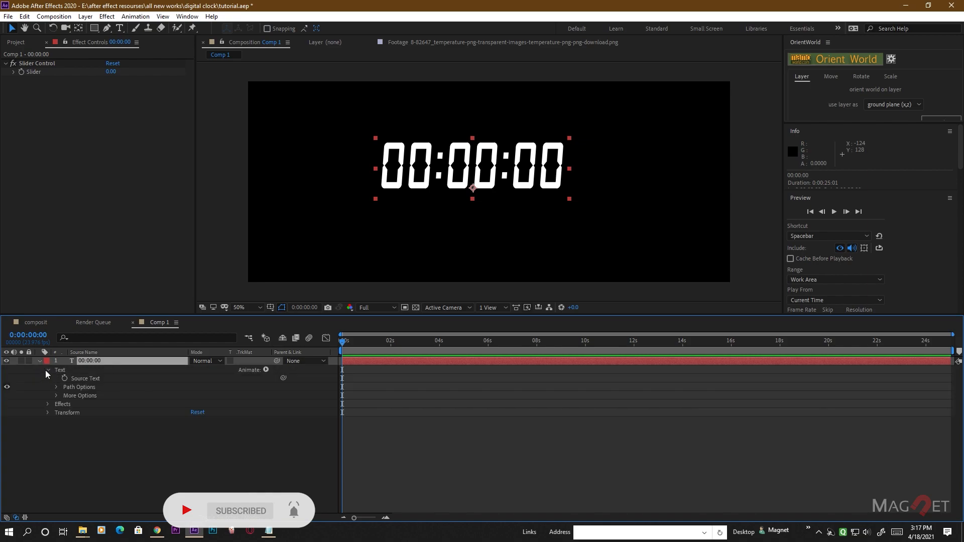
{"action": "left_click", "coordinate": [47, 370]}
{"action": "left_click", "coordinate": [47, 370]}
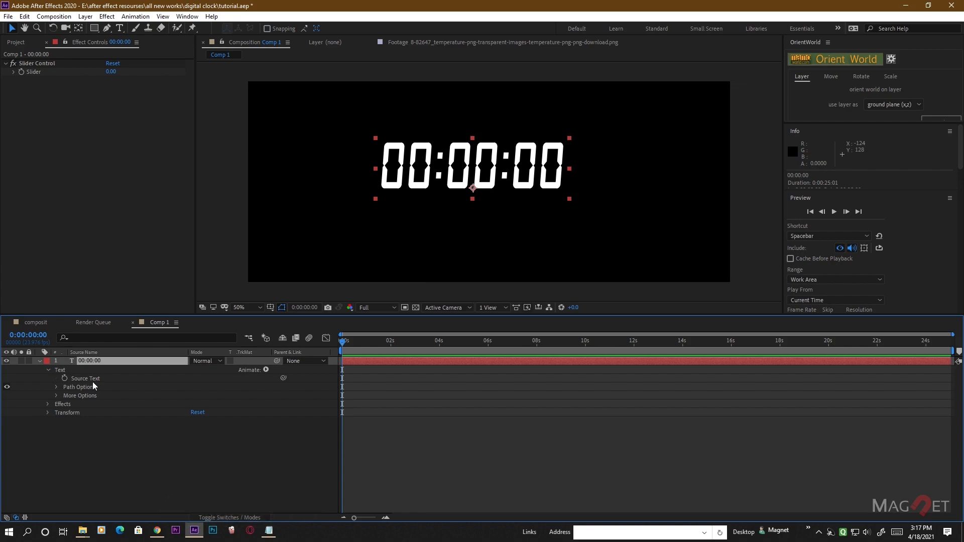
{"action": "left_click", "coordinate": [64, 379], "text": "alt"}
{"action": "left_click_drag", "start_coordinate": [219, 387], "coordinate": [40, 72]}
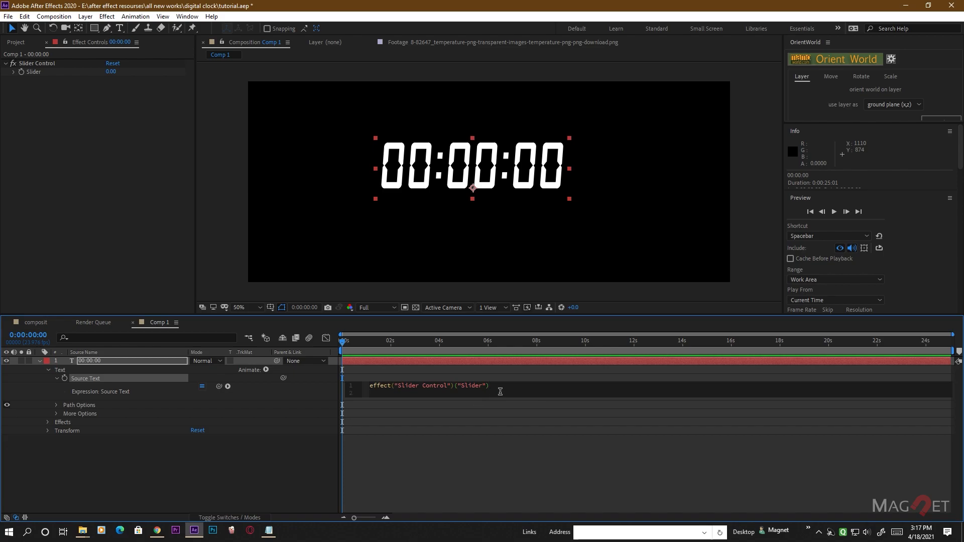
Paste the clock code after the slider link in the Source Text expression and enlarge the timeline to review its seconds, minutes and hour lines
{"action": "key", "text": "ctrl+v"}
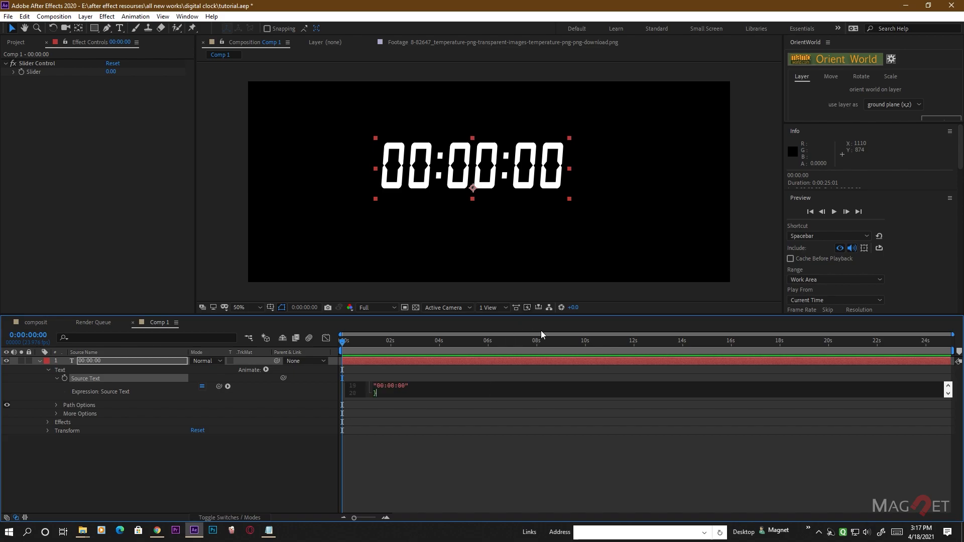
{"action": "left_click", "coordinate": [488, 429]}
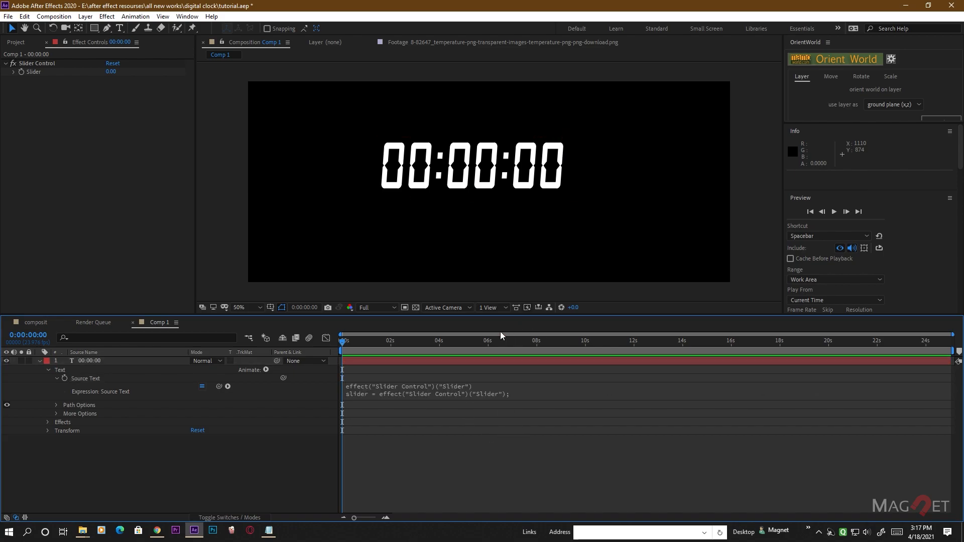
{"action": "left_click_drag", "start_coordinate": [499, 317], "coordinate": [498, 201]}
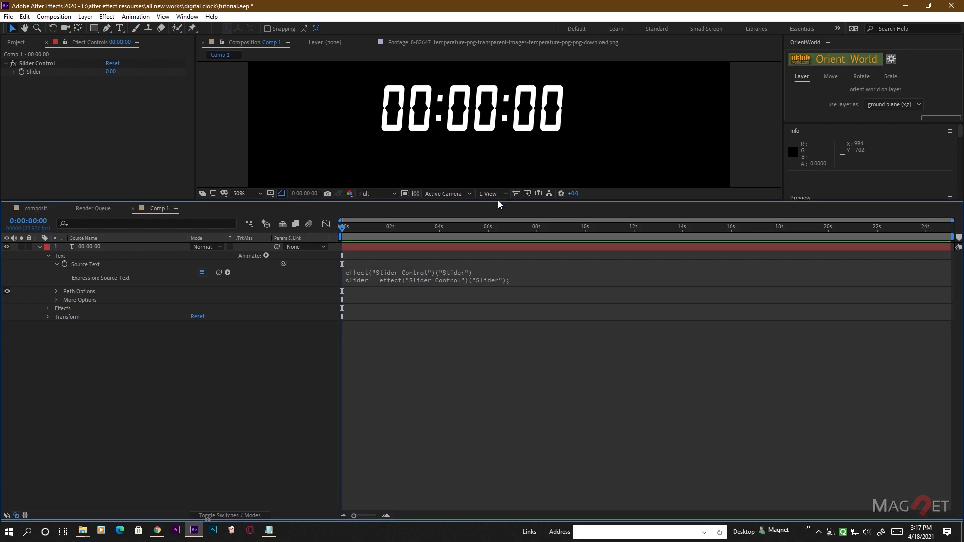
{"action": "left_click", "coordinate": [522, 279]}
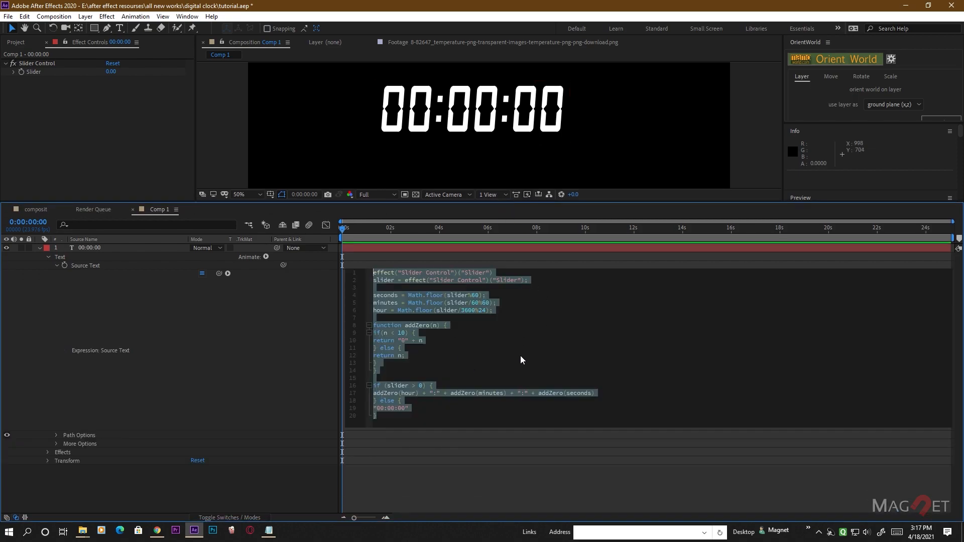
{"action": "left_click", "coordinate": [383, 278]}
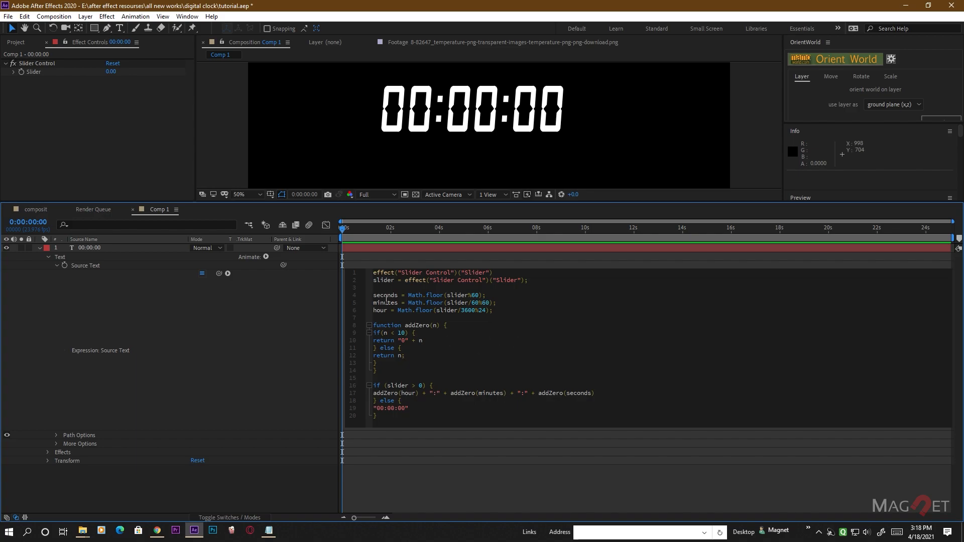
{"action": "left_click_drag", "start_coordinate": [374, 297], "coordinate": [487, 297]}
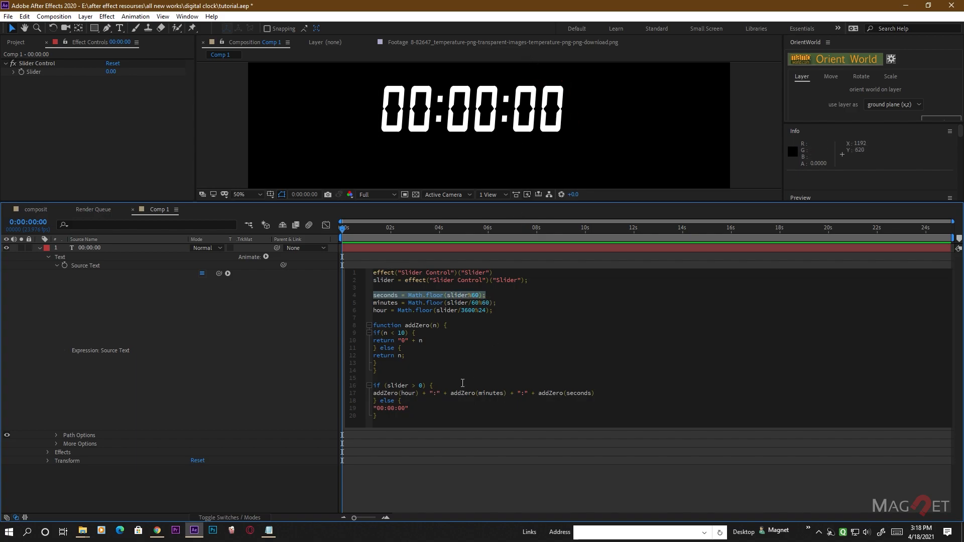
{"action": "left_click", "coordinate": [543, 321]}
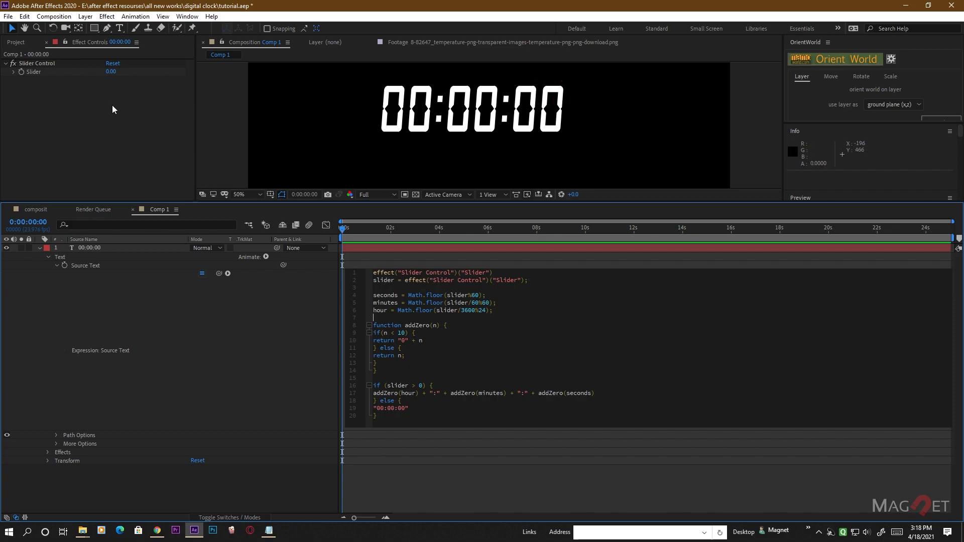
Test the clock's seconds-to-minutes rollover by setting the Slider to 59 and raising it to 63
{"action": "left_click", "coordinate": [120, 73]}
{"action": "type", "text": "5"}
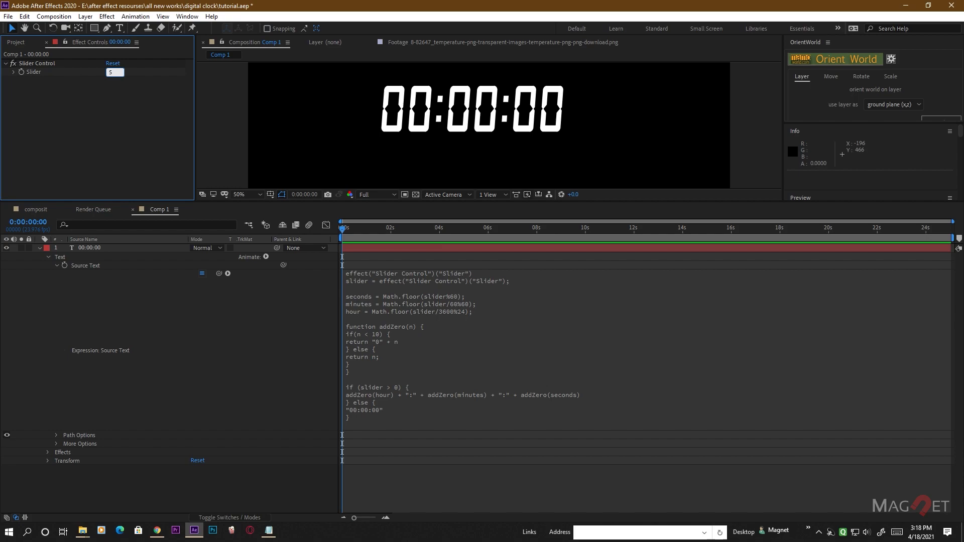
{"action": "type", "text": "9"}
{"action": "key", "text": "Return"}
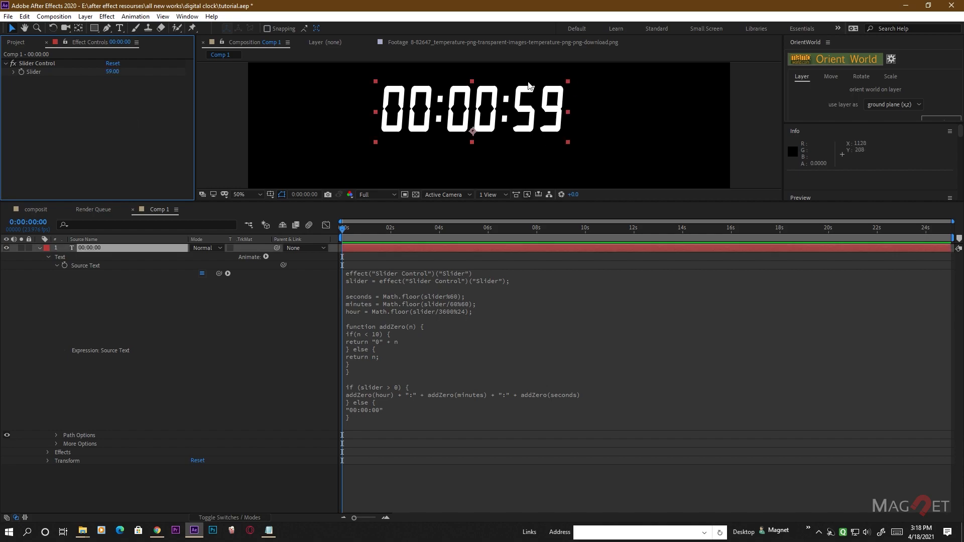
{"action": "left_click_drag", "start_coordinate": [119, 72], "coordinate": [121, 73]}
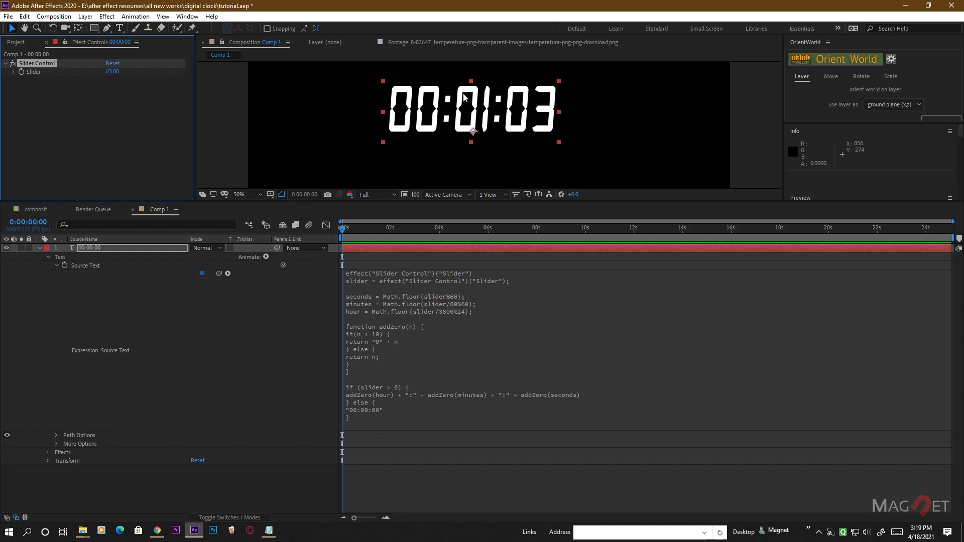
Change the modulo in the expression's hour line to 12, making it Math.floor(slider/3600%12)
{"action": "left_click", "coordinate": [349, 313]}
{"action": "left_click", "coordinate": [415, 319]}
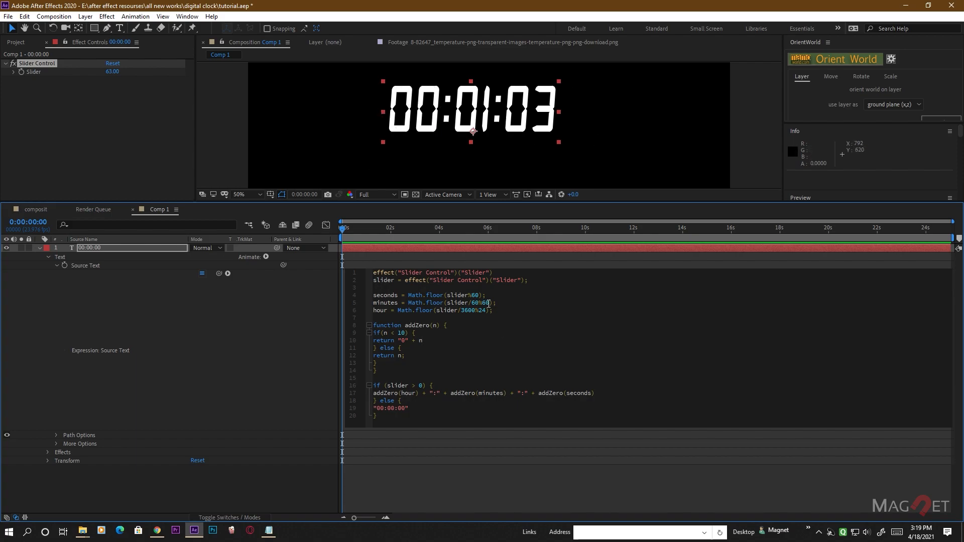
{"action": "type", "text": ");"}
{"action": "double_click", "coordinate": [484, 311]}
{"action": "type", "text": "12"}
Set the Slider Control's Slider value to 3600 to test the clock's hour digits
{"action": "left_click", "coordinate": [112, 72]}
{"action": "type", "text": "36"}
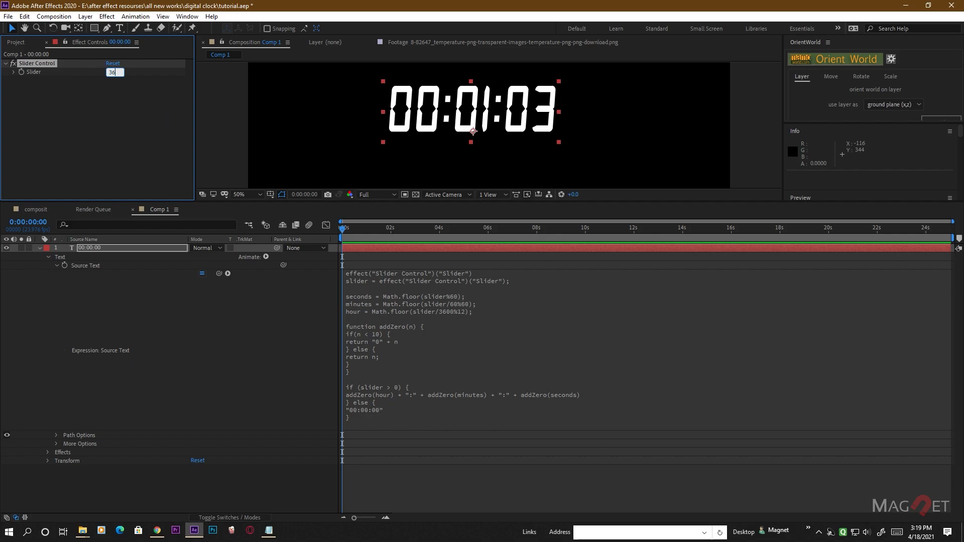
{"action": "type", "text": "00"}
{"action": "key", "text": "Return"}
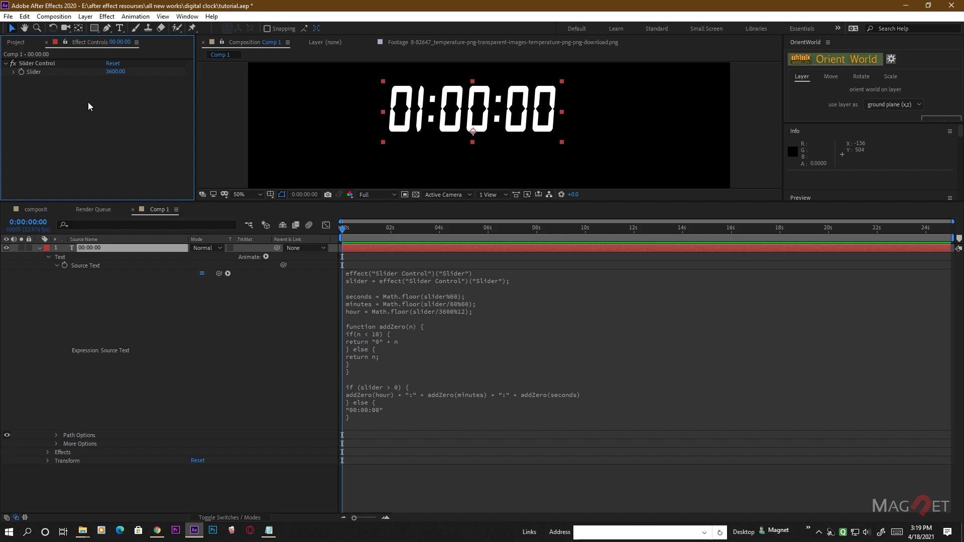
Raise the Slider to 43150 to test the clock just before its 12-hour limit
{"action": "left_click_drag", "start_coordinate": [115, 72], "coordinate": [255, 135]}
{"action": "left_click_drag", "start_coordinate": [114, 73], "coordinate": [591, 164]}
{"action": "mouse_move", "coordinate": [115, 75]}
{"action": "left_mouse_down"}
{"action": "mouse_move", "coordinate": [318, 149]}
{"action": "mouse_move", "coordinate": [133, 71]}
{"action": "mouse_move", "coordinate": [44, 106]}
{"action": "mouse_move", "coordinate": [100, 80]}
{"action": "left_mouse_up"}
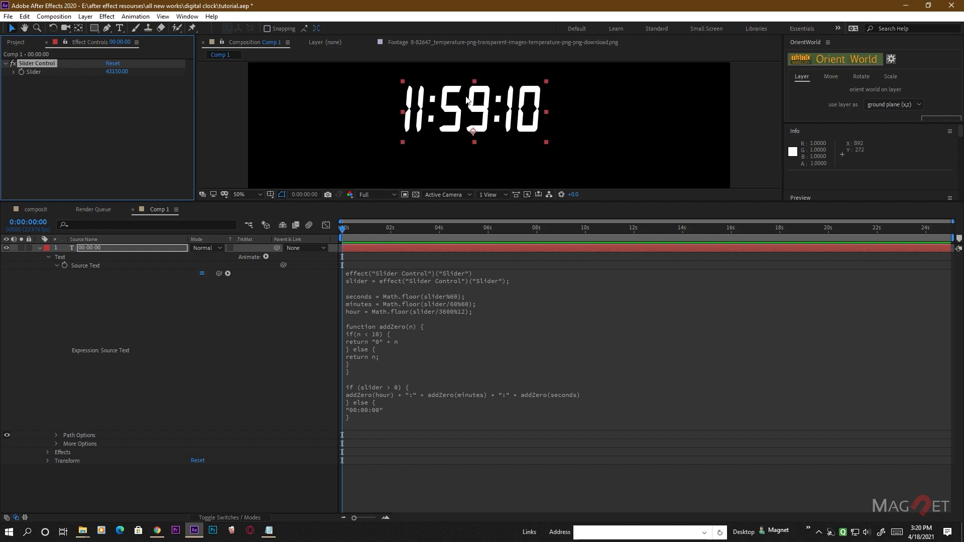
Raise the Slider past the 12-hour limit to 43232 and change the hour line's modulo to 24, making it Math.floor(slider/3600%24)
{"action": "left_click_drag", "start_coordinate": [480, 95], "coordinate": [556, 177]}
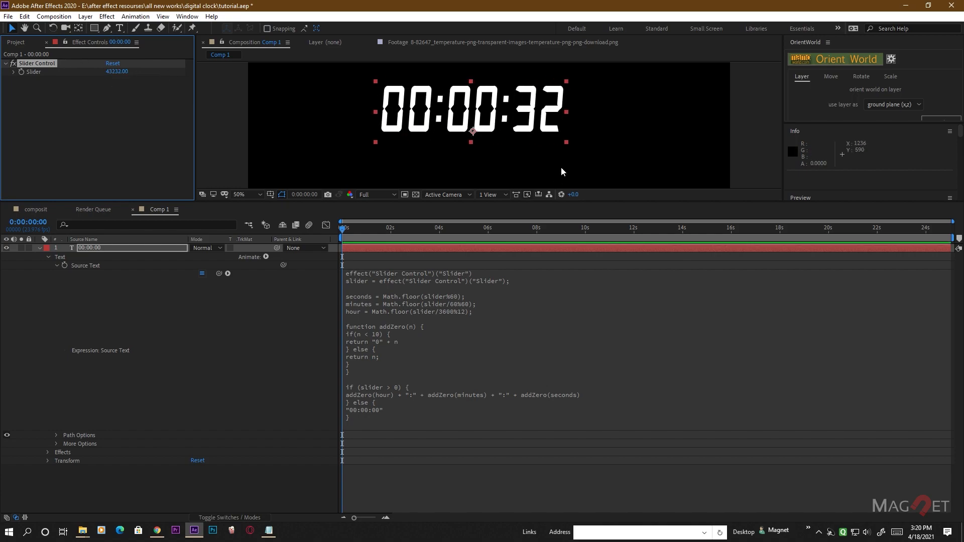
{"action": "left_click", "coordinate": [464, 312]}
{"action": "left_click", "coordinate": [491, 315]}
{"action": "double_click", "coordinate": [484, 312]}
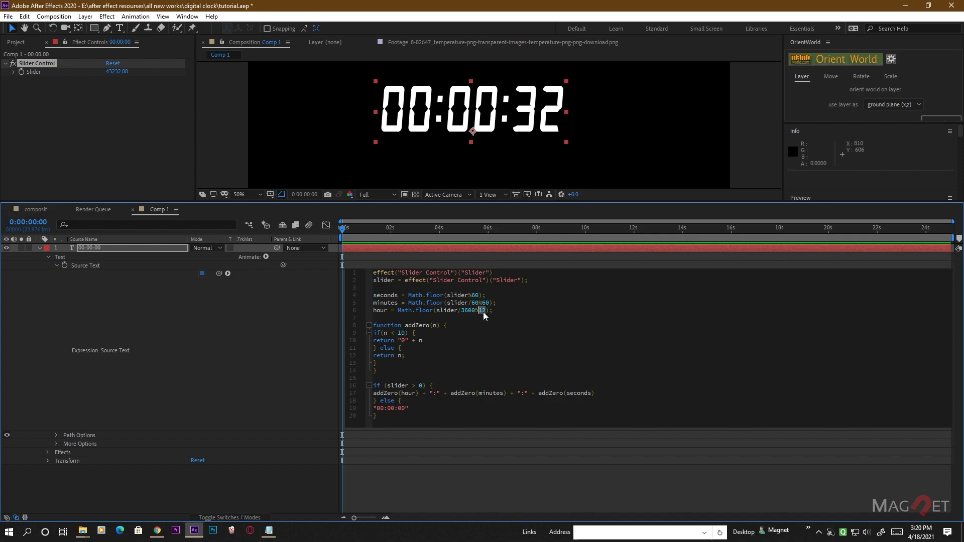
{"action": "type", "text": "24"}
{"action": "left_click", "coordinate": [495, 450]}
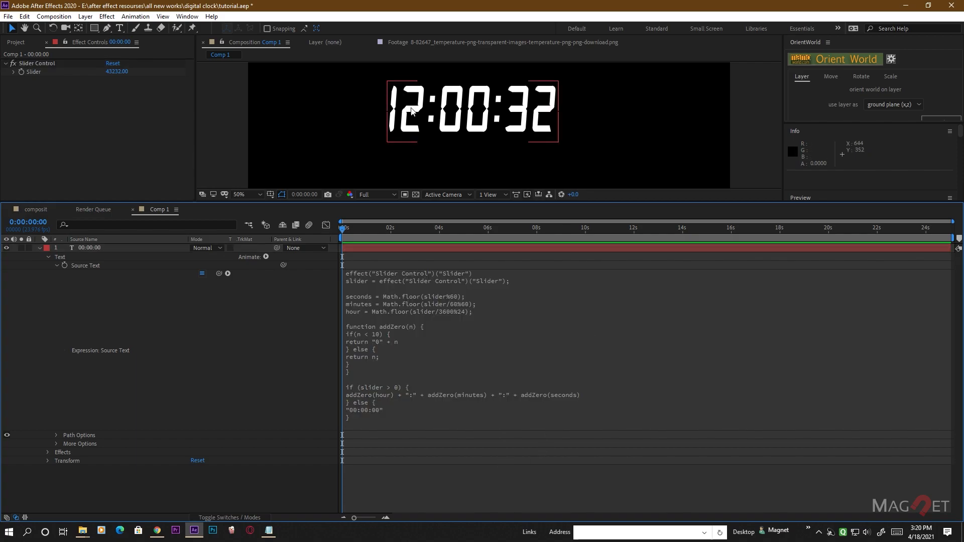
Test the 24-hour clock by raising the Slider to 44821 and 54791, and set it back to 0
{"action": "left_click_drag", "start_coordinate": [116, 71], "coordinate": [130, 73]}
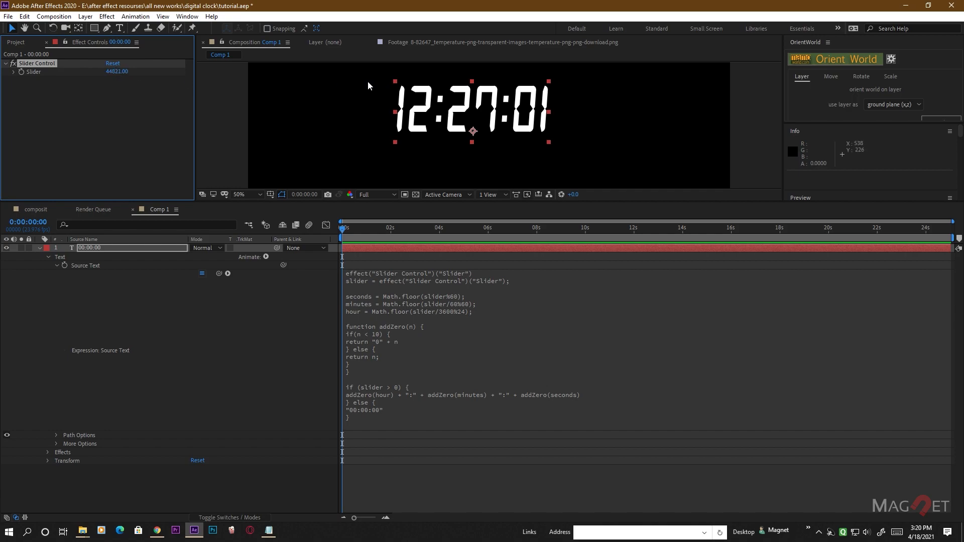
{"action": "left_click_drag", "start_coordinate": [122, 75], "coordinate": [432, 105]}
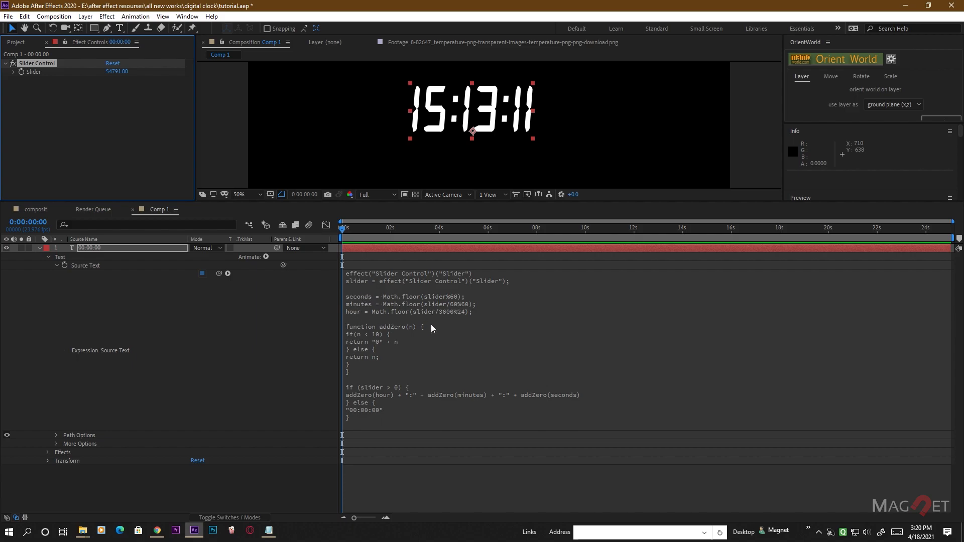
{"action": "left_click", "coordinate": [384, 342]}
{"action": "left_click", "coordinate": [426, 363]}
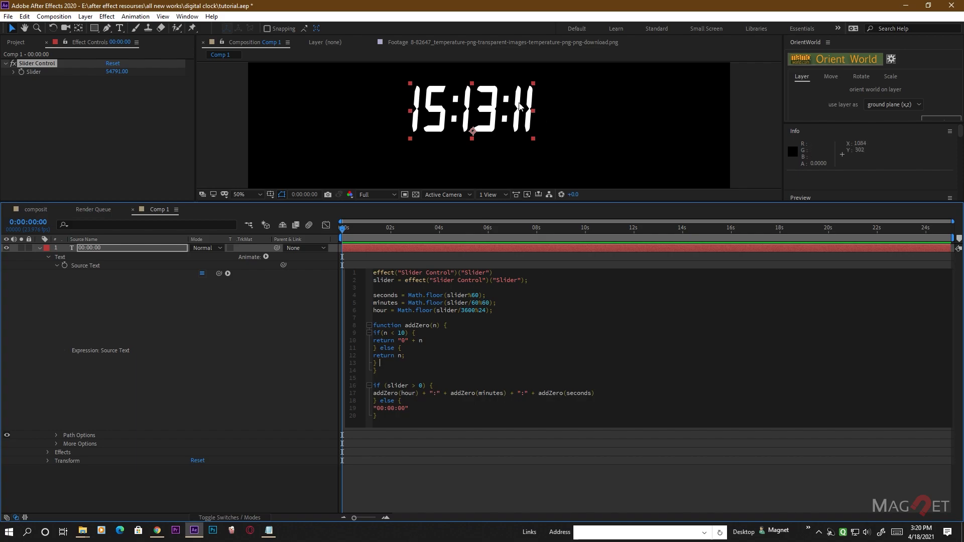
{"action": "left_click", "coordinate": [116, 72]}
{"action": "type", "text": "0"}
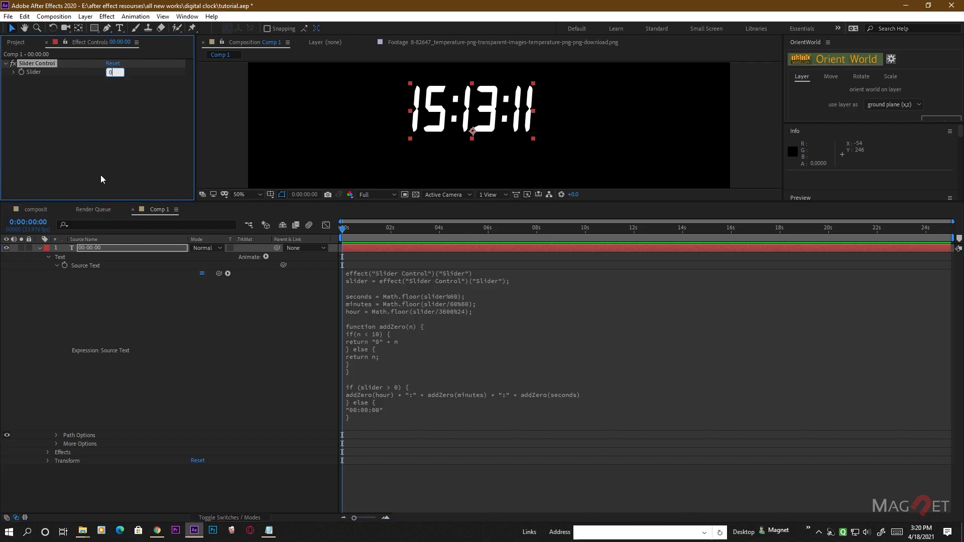
{"action": "key", "text": "Return"}
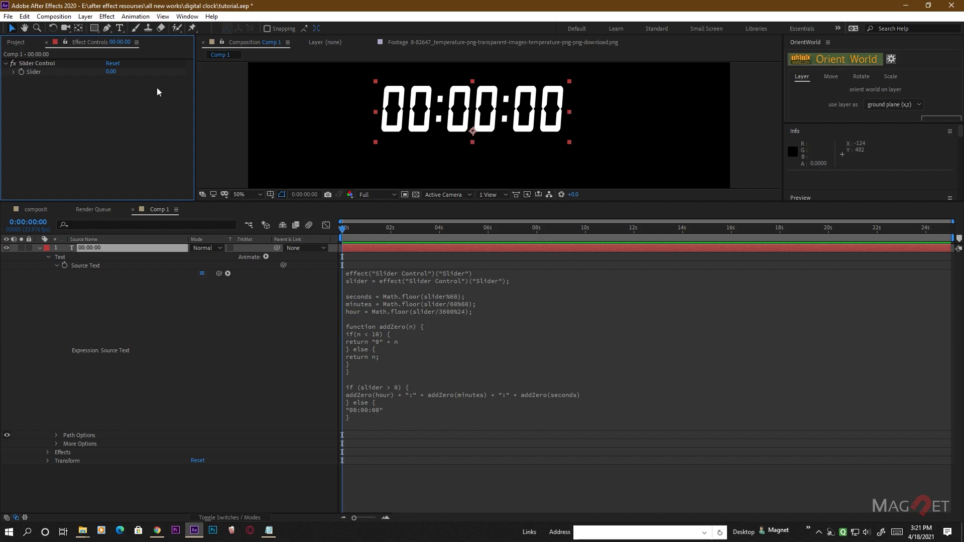
Cut the addZero function and the closing if/else block out of the Source Text expression, leaving the seconds, minutes and hour lines
{"action": "left_click", "coordinate": [418, 347]}
{"action": "left_click", "coordinate": [402, 428]}
{"action": "left_click_drag", "start_coordinate": [402, 428], "coordinate": [374, 326]}
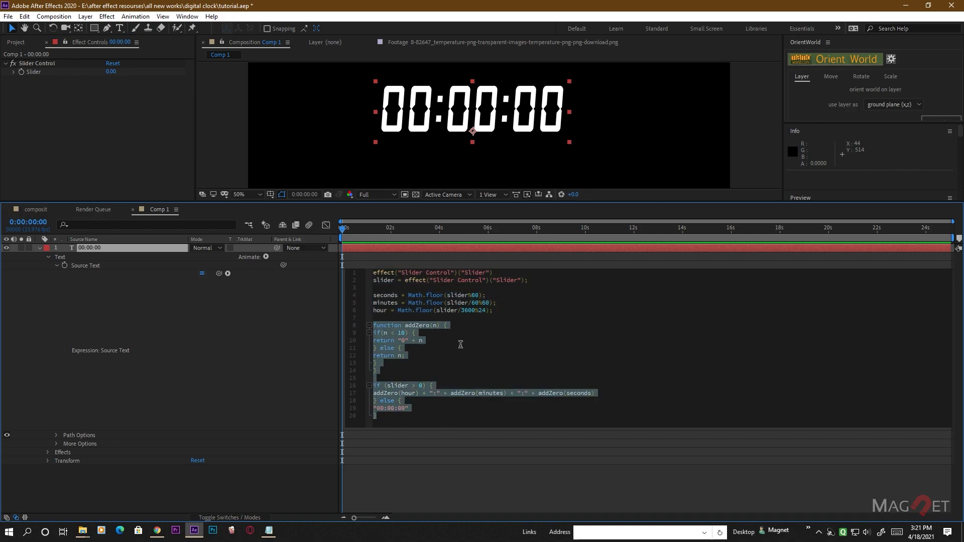
{"action": "key", "text": "BackSpace"}
{"action": "left_click", "coordinate": [486, 476]}
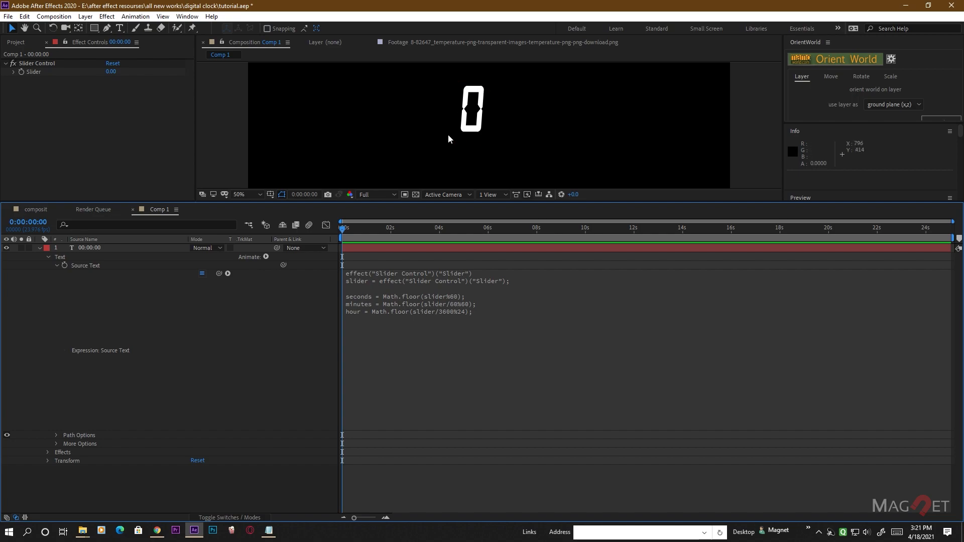
Paste the addZero function and if/else block back below the hour line and expand the expression field to show all lines
{"action": "left_click", "coordinate": [483, 314]}
{"action": "left_click", "coordinate": [508, 317]}
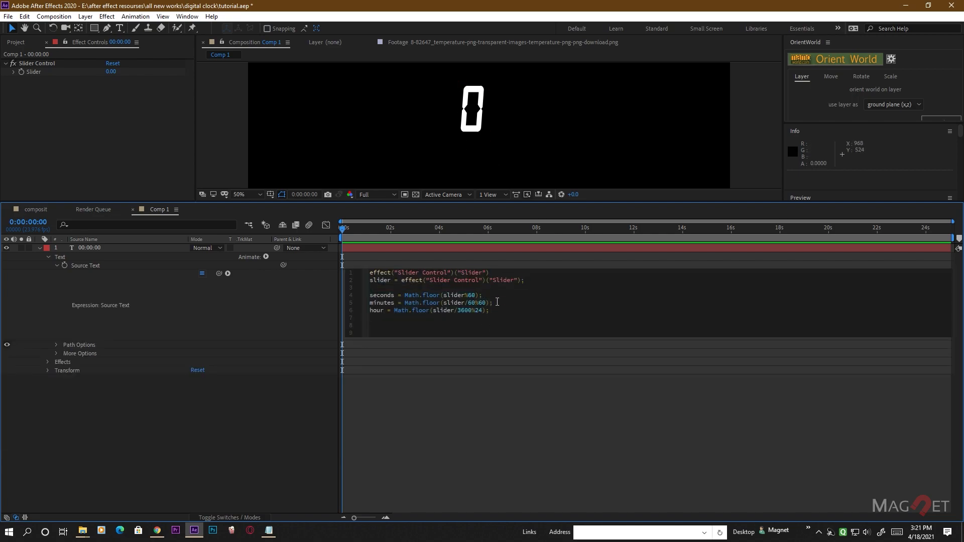
{"action": "key", "text": "ctrl+v"}
{"action": "left_click", "coordinate": [526, 420]}
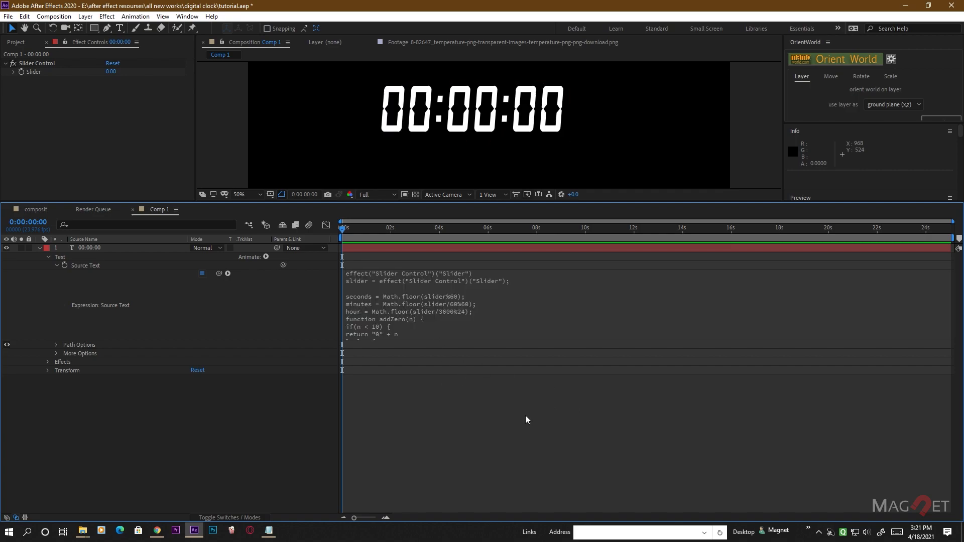
{"action": "left_click", "coordinate": [553, 315]}
{"action": "left_click", "coordinate": [436, 422]}
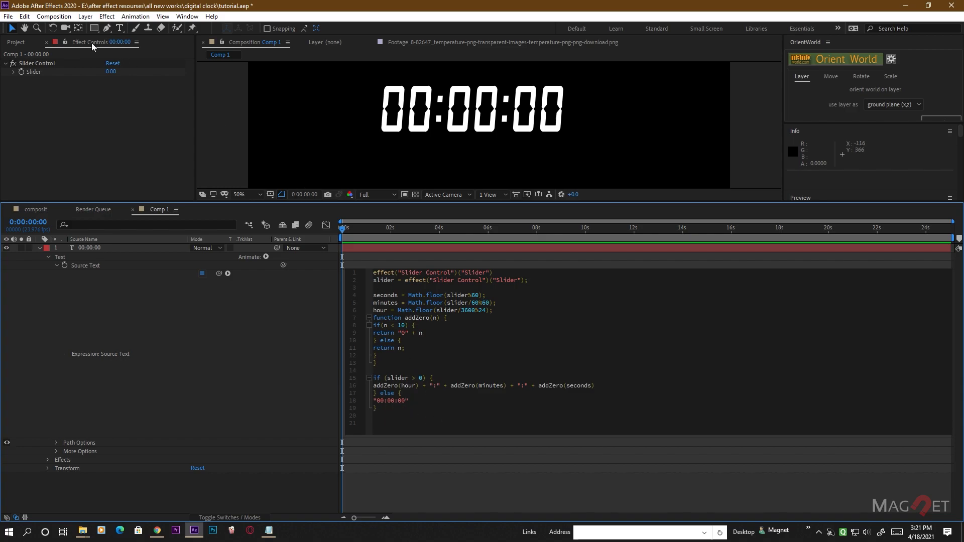
Test how the clock handles negative values by lowering the Slider to -1290, setting it to 500, and lowering it to -1490
{"action": "left_click_drag", "start_coordinate": [111, 71], "coordinate": [69, 96]}
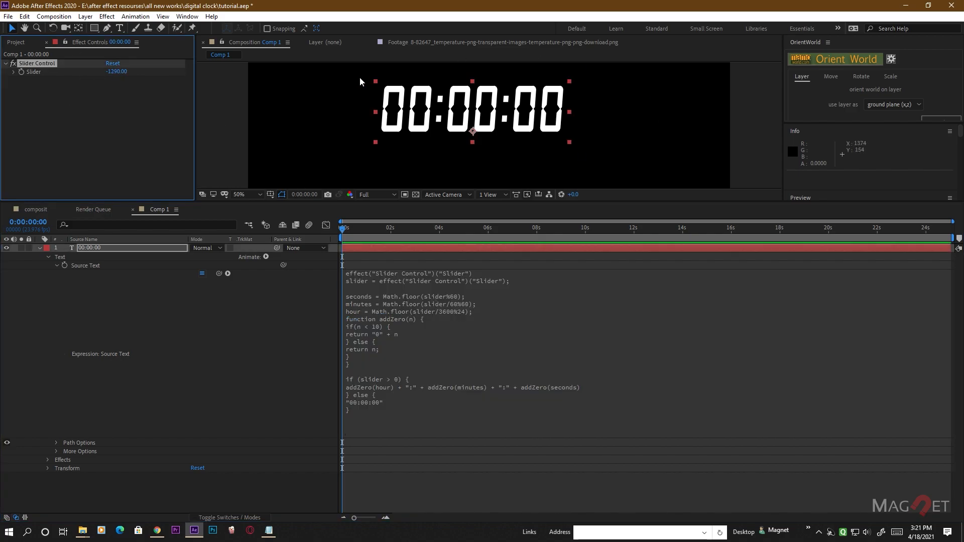
{"action": "left_click", "coordinate": [117, 71]}
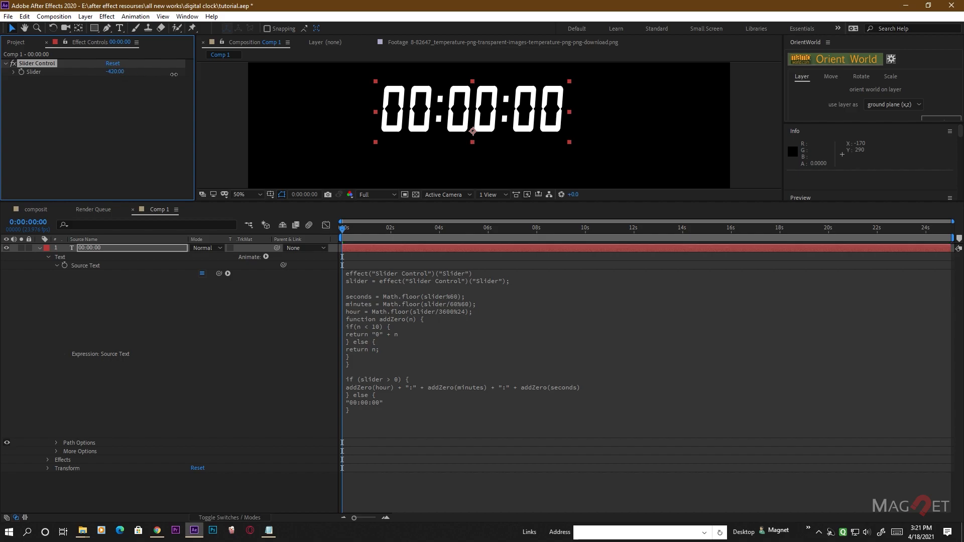
{"action": "type", "text": "500"}
{"action": "key", "text": "Return"}
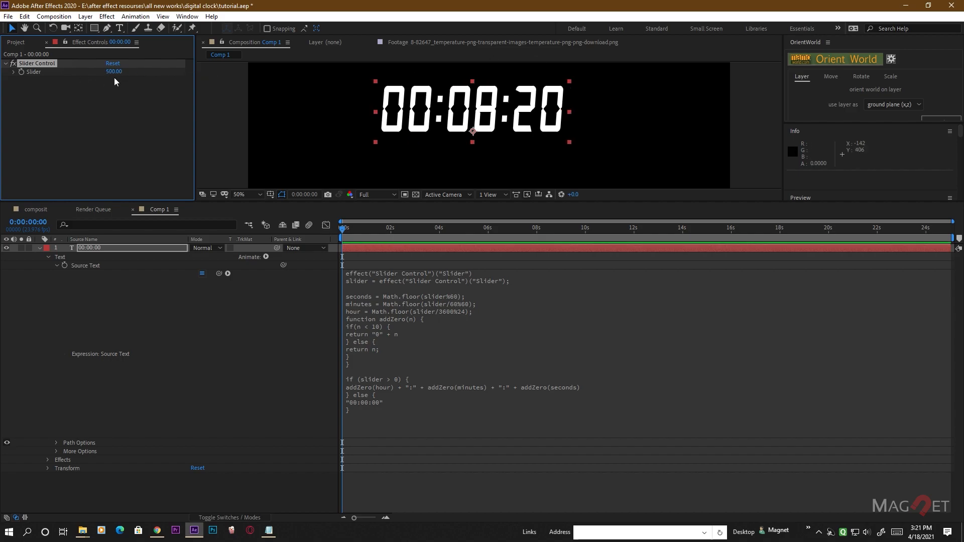
{"action": "left_click_drag", "start_coordinate": [115, 72], "coordinate": [72, 92]}
{"action": "left_click_drag", "start_coordinate": [6, 110], "coordinate": [50, 107]}
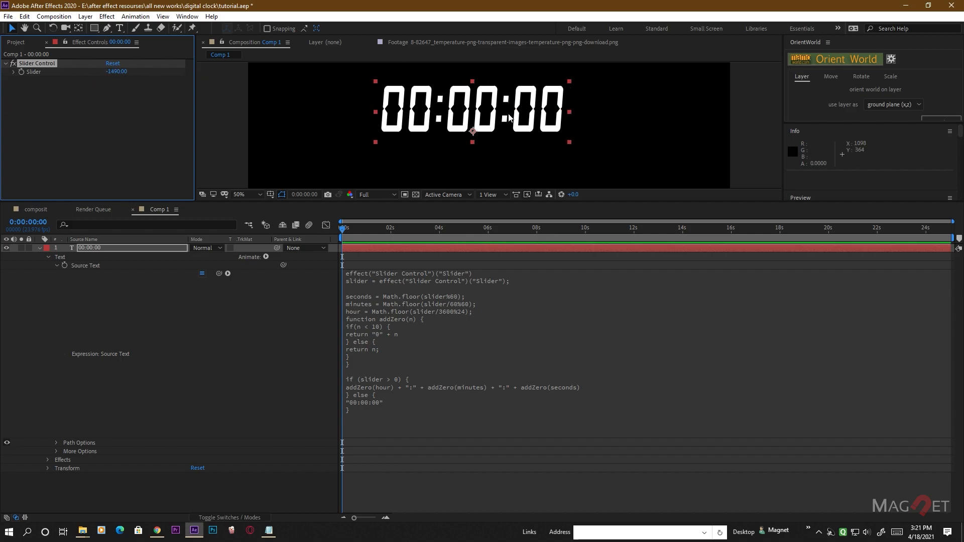
Enlarge the composition viewer and collapse the clock text layer's properties
{"action": "left_click", "coordinate": [438, 357]}
{"action": "left_click", "coordinate": [470, 354]}
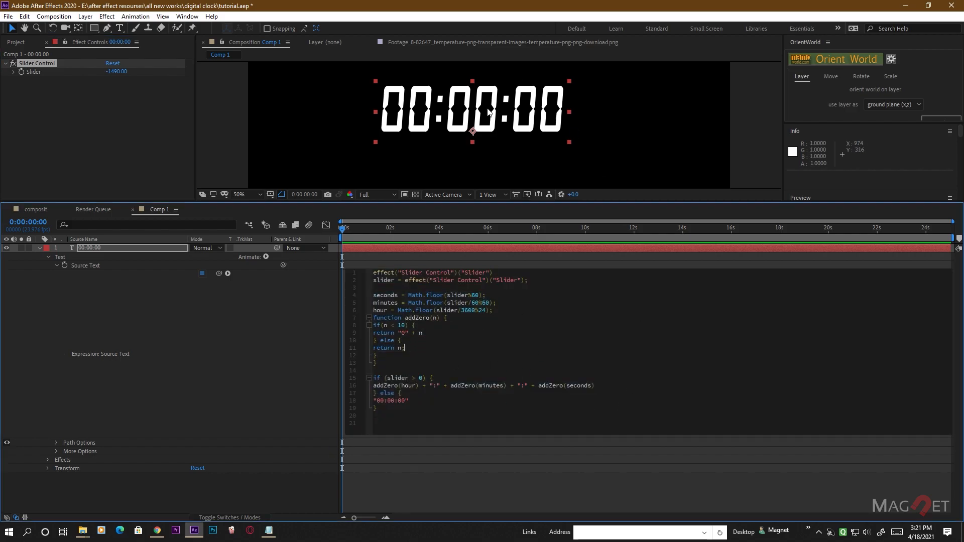
{"action": "left_click_drag", "start_coordinate": [478, 206], "coordinate": [472, 276]}
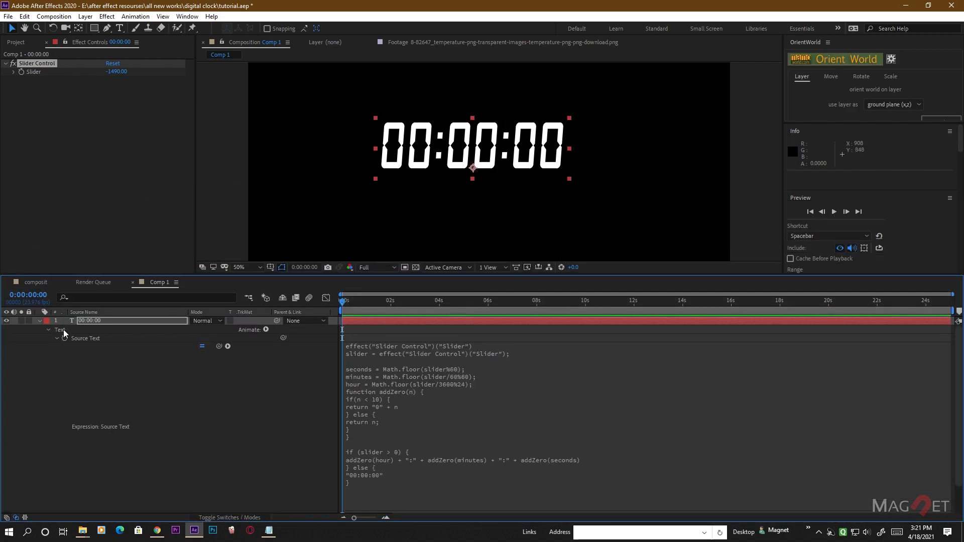
{"action": "left_click", "coordinate": [39, 321]}
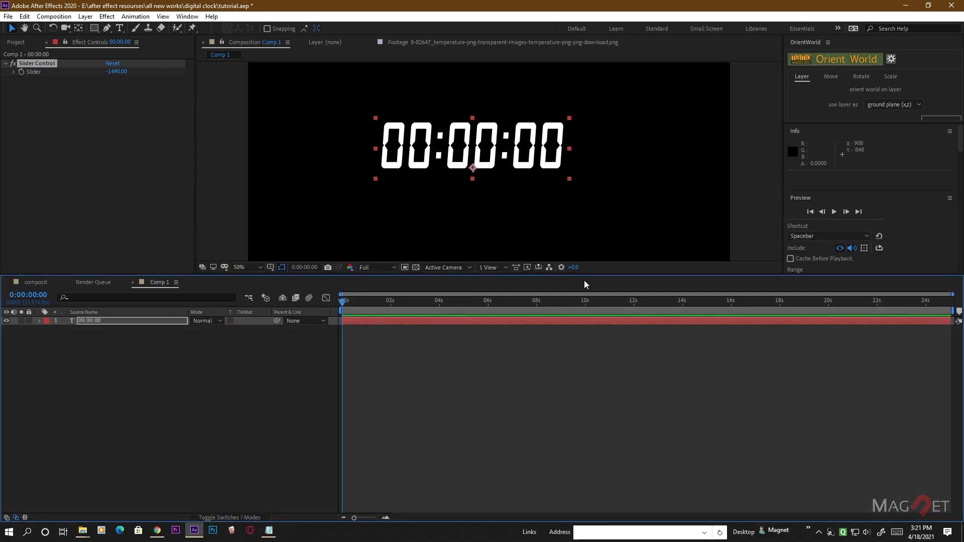
Check the running clock digits by raising the Slider to 494 and on to 520
{"action": "left_click", "coordinate": [216, 411]}
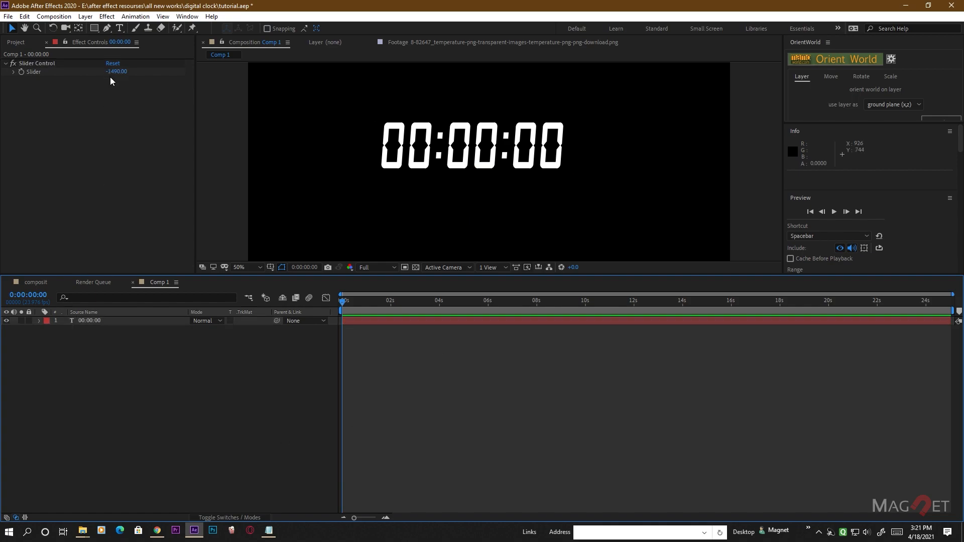
{"action": "left_click_drag", "start_coordinate": [117, 72], "coordinate": [228, 74]}
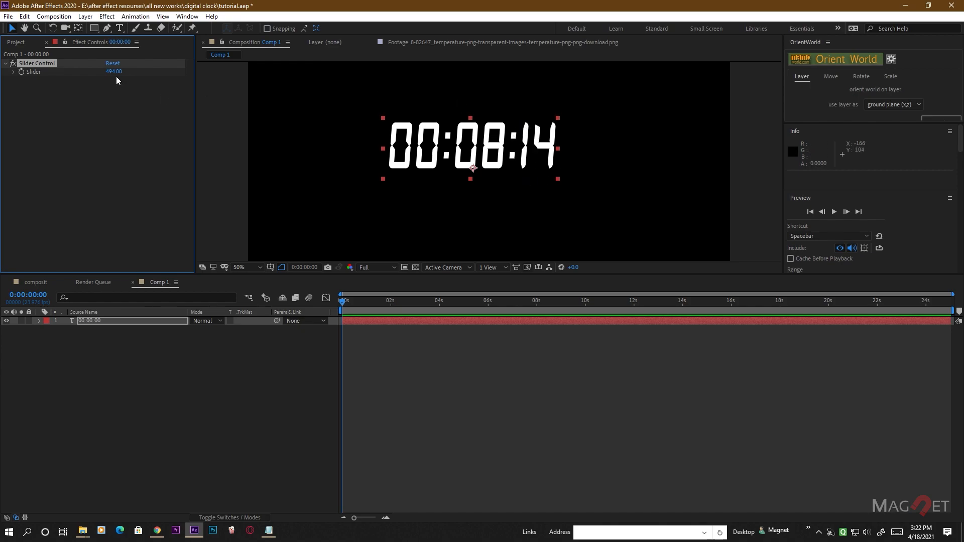
{"action": "left_click_drag", "start_coordinate": [115, 72], "coordinate": [134, 75]}
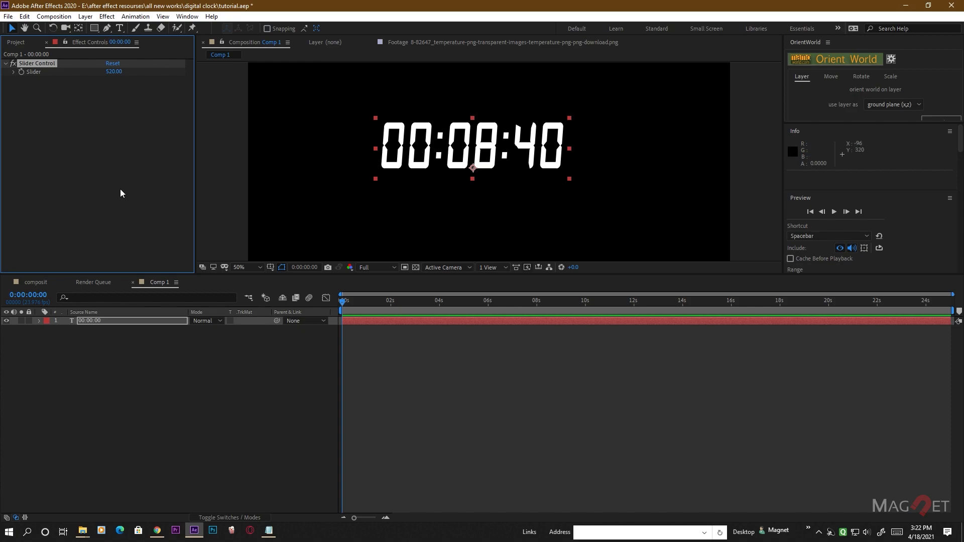
Scrub through the second clip of the composit composition to review the finished clock, and return to Comp 1
{"action": "left_click", "coordinate": [31, 282]}
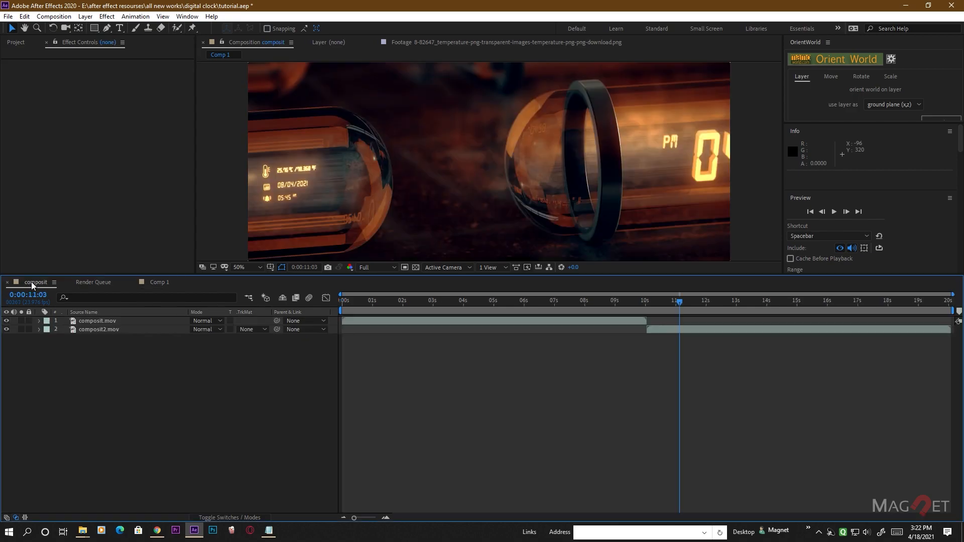
{"action": "left_click_drag", "start_coordinate": [653, 303], "coordinate": [920, 315]}
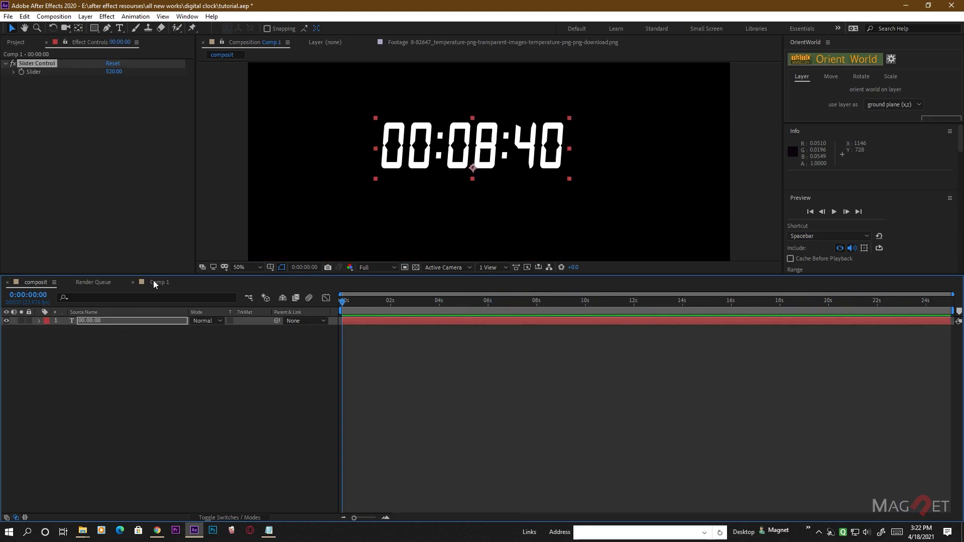
Delete the 00:00:00 text layer from Comp 1 and give the composition viewer more height
{"action": "key", "text": "Return"}
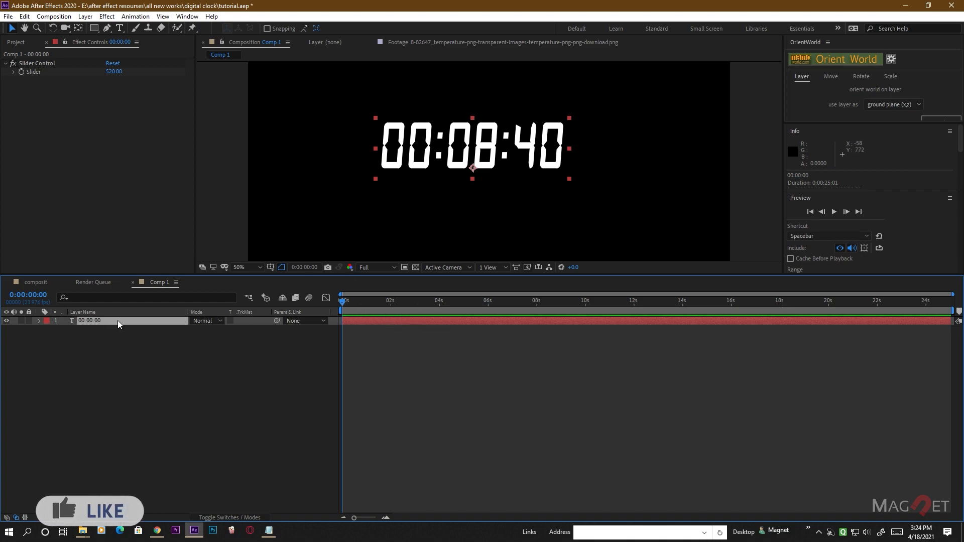
{"action": "key", "text": "Delete"}
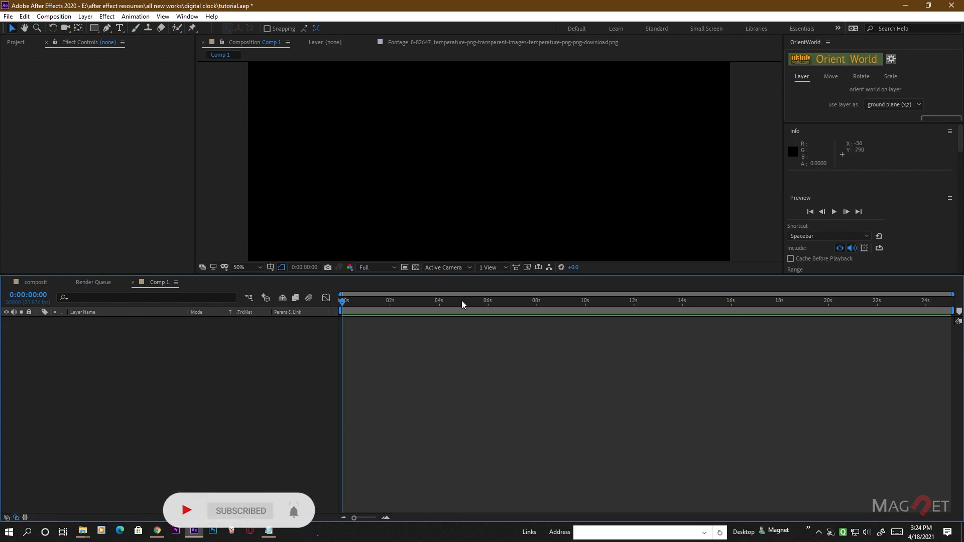
{"action": "left_click_drag", "start_coordinate": [445, 273], "coordinate": [449, 301]}
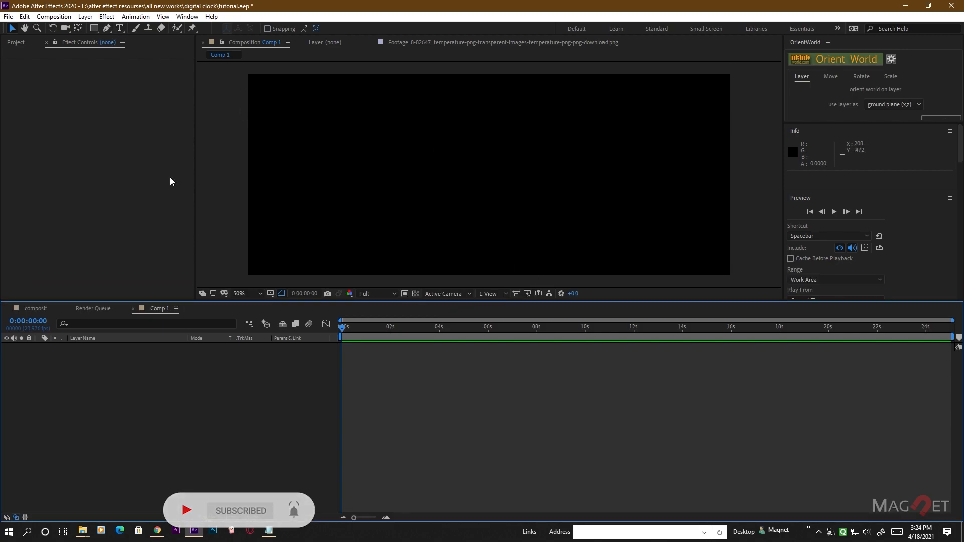
Create a text layer reading 00:00 and move it near the frame's centre, at about 848, 442
{"action": "left_click", "coordinate": [121, 28]}
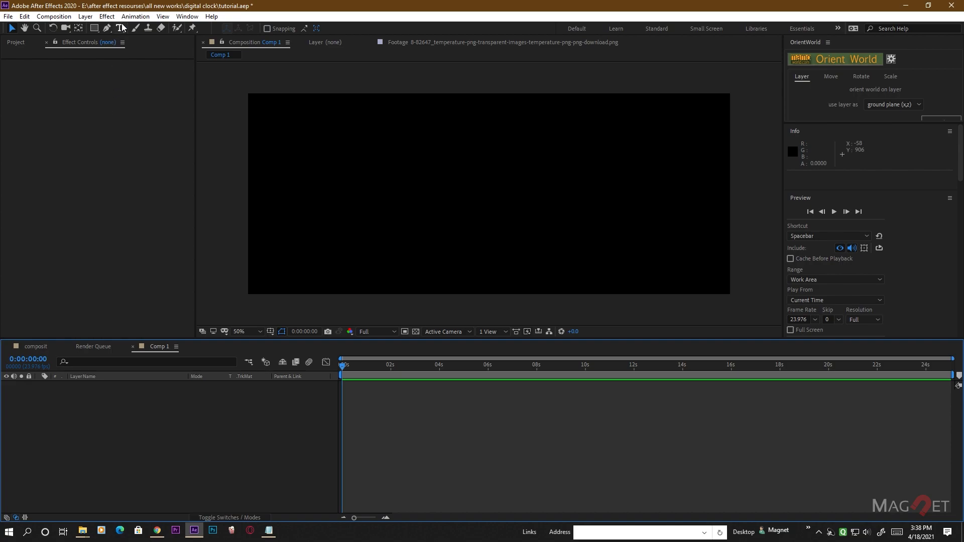
{"action": "left_click", "coordinate": [121, 28]}
{"action": "left_click", "coordinate": [405, 193]}
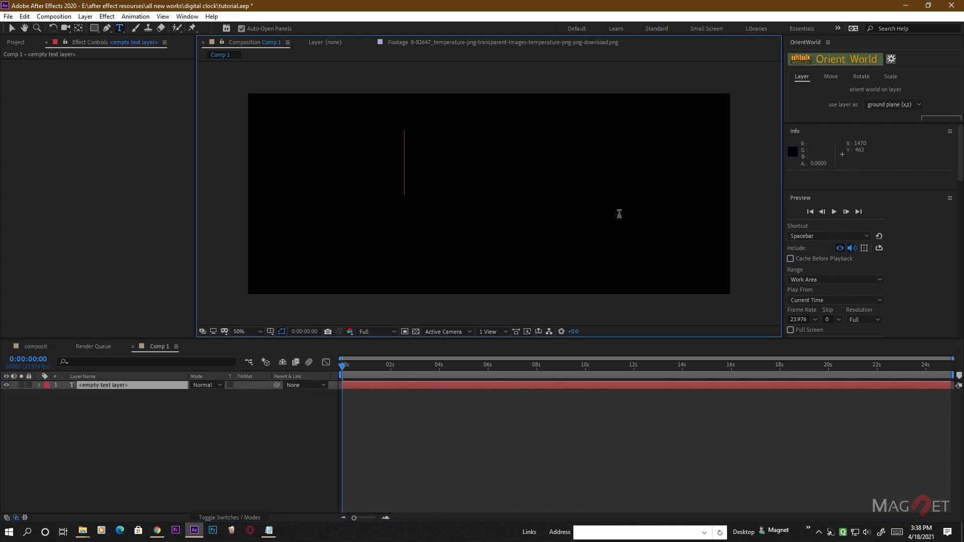
{"action": "type", "text": "00"}
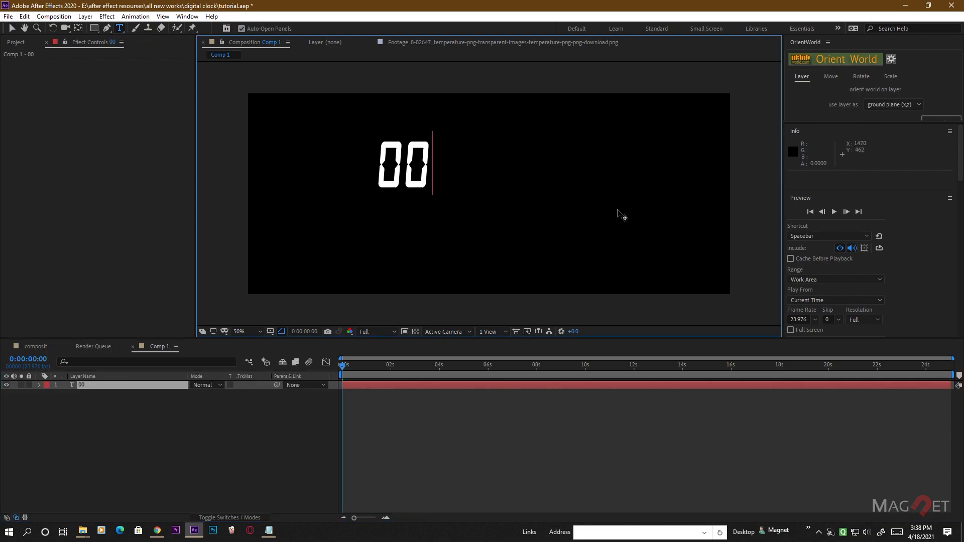
{"action": "type", "text": ":00"}
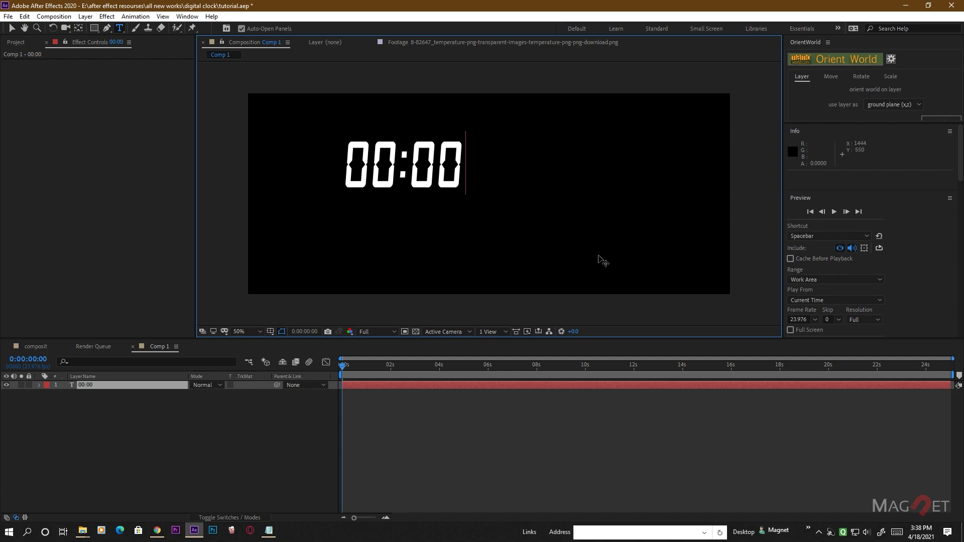
{"action": "left_click", "coordinate": [12, 29]}
{"action": "left_click_drag", "start_coordinate": [376, 154], "coordinate": [433, 170]}
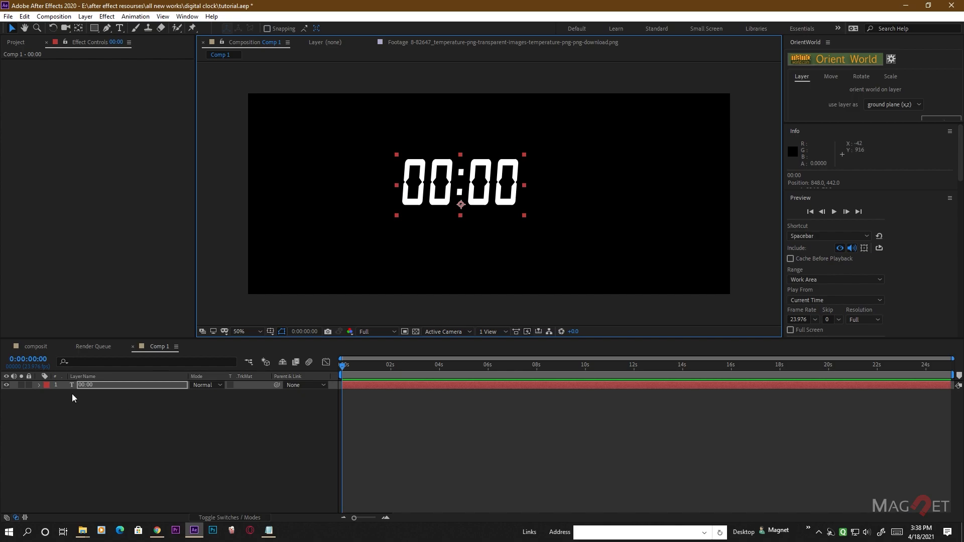
Apply a Slider Control effect to the 00:00 text layer and reveal its Source Text property
{"action": "left_click", "coordinate": [106, 17]}
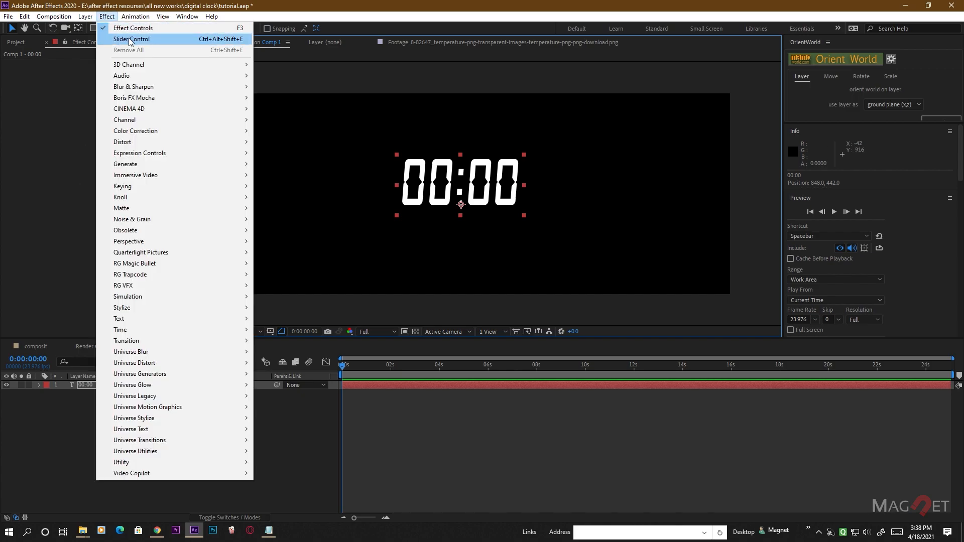
{"action": "left_click", "coordinate": [123, 39]}
{"action": "left_click", "coordinate": [38, 386]}
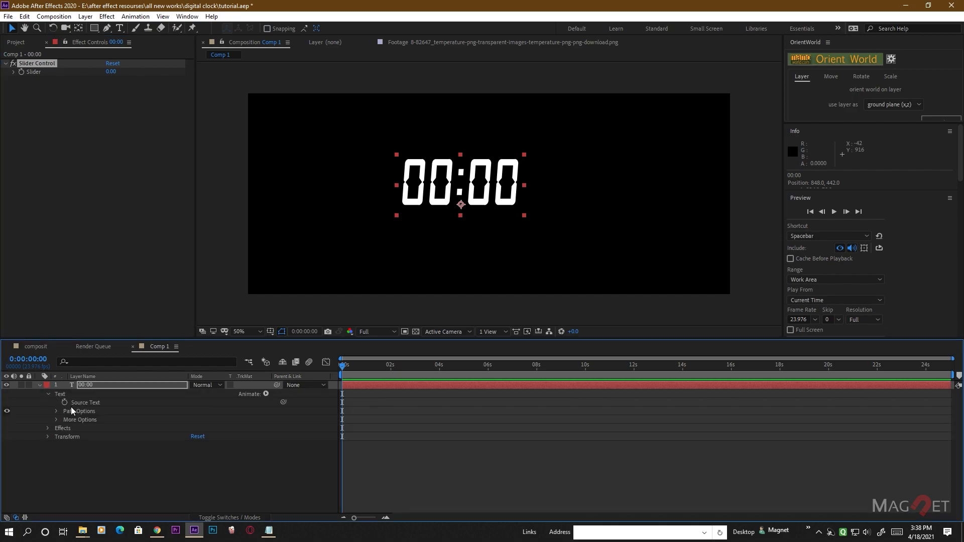
Add a Source Text expression to the 00:00 layer that reads its slider and formats hours, minutes and seconds with an addZero function
{"action": "left_click", "coordinate": [64, 402], "text": "alt"}
{"action": "left_click_drag", "start_coordinate": [218, 410], "coordinate": [41, 72]}
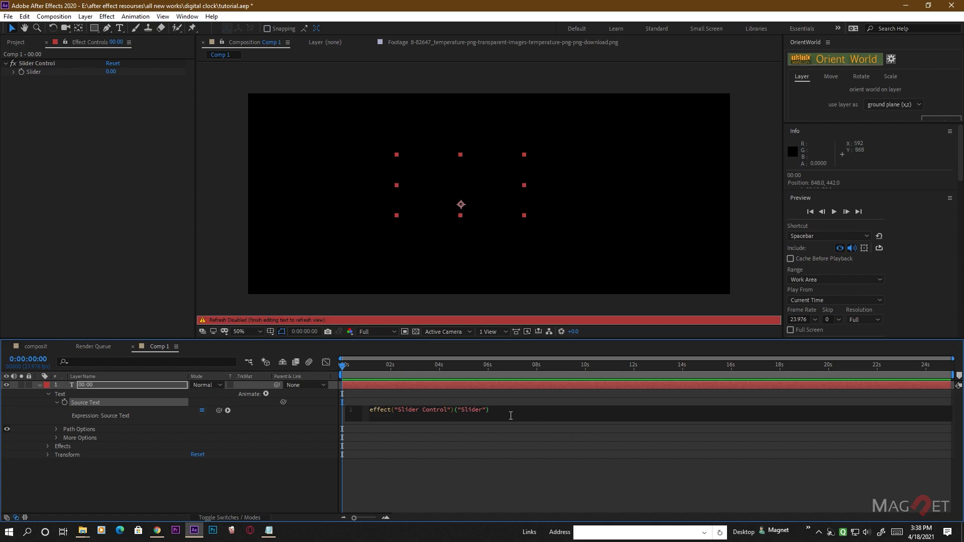
{"action": "type", "text": "slider = effect(\"Slider Control\")(\"Slider\");"}
{"action": "left_click", "coordinate": [472, 445]}
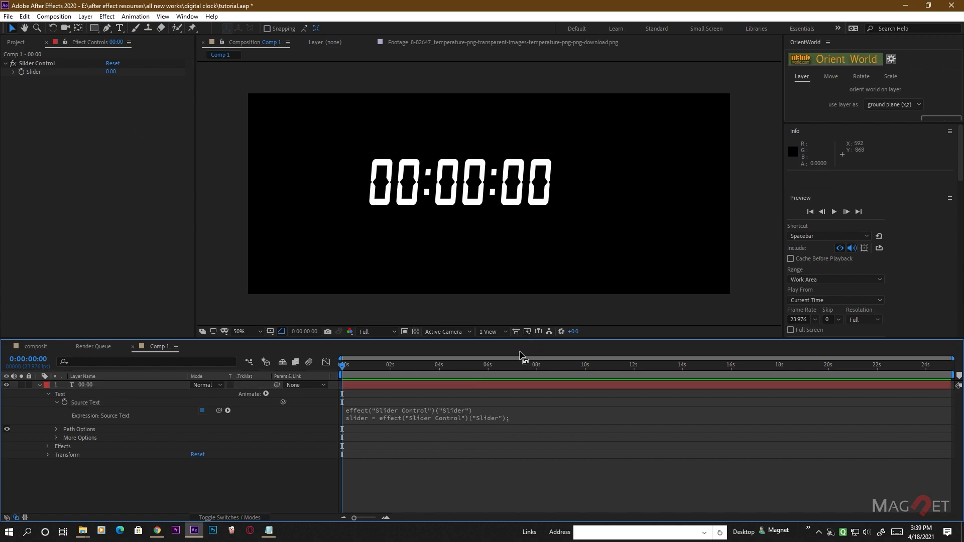
{"action": "left_click_drag", "start_coordinate": [525, 352], "coordinate": [521, 236]}
{"action": "left_click", "coordinate": [532, 261]}
{"action": "type", "text": "seconds = Math.floor(slider%60); minutes = Math.floor(slider/60%60); hour = Math.floor(slider/3600%24);  function addZero(n) { if(n < 10) { return \"0\" + n } else { return n; } }  if (slider > 0) { addZero(hour) + \":\" + addZero(minutes) + \":\" + addZero(seconds) } else { \"00:00:00\" }"}
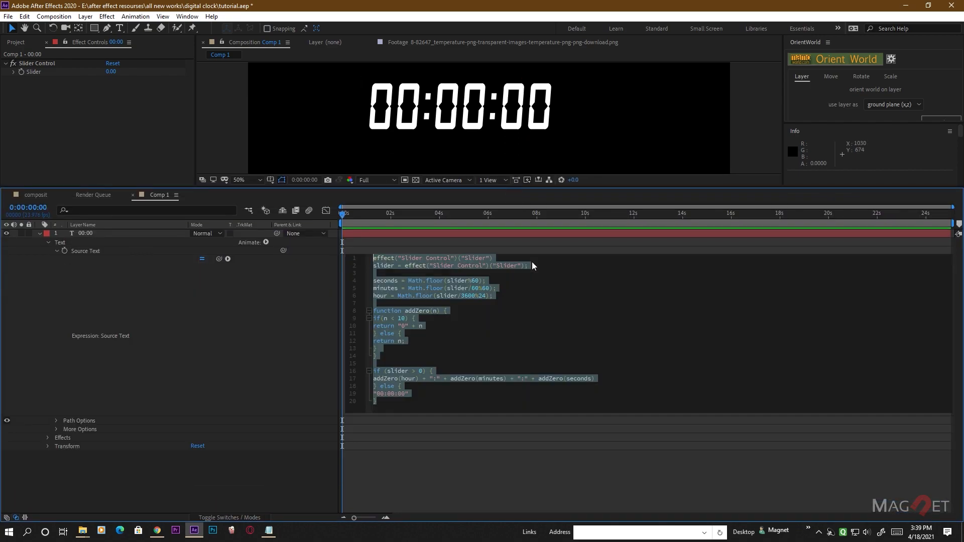
{"action": "left_click", "coordinate": [472, 340]}
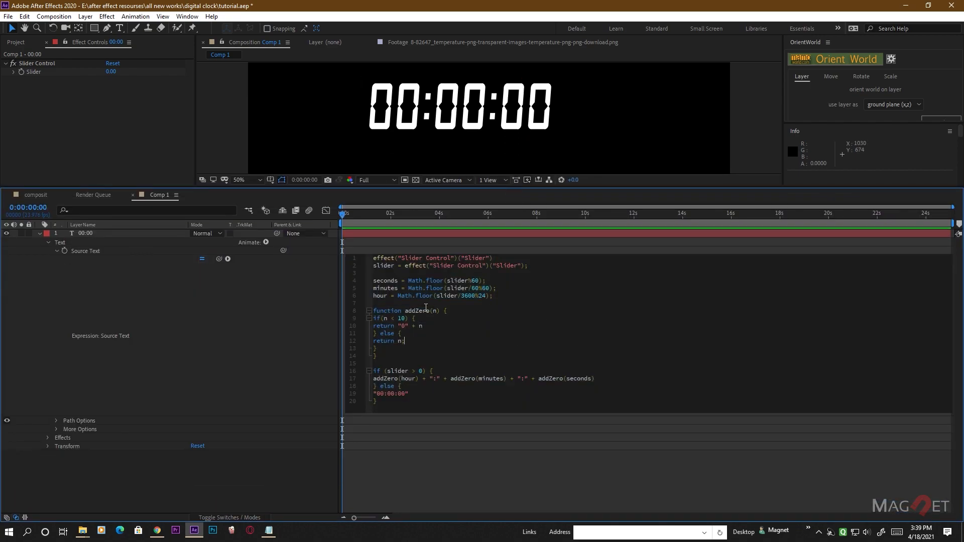
Remove the seconds variable and seconds output from the 00:00 layer's expression, and shorten the fallback text to "00:00"
{"action": "left_click_drag", "start_coordinate": [373, 281], "coordinate": [502, 284]}
{"action": "key", "text": "BackSpace"}
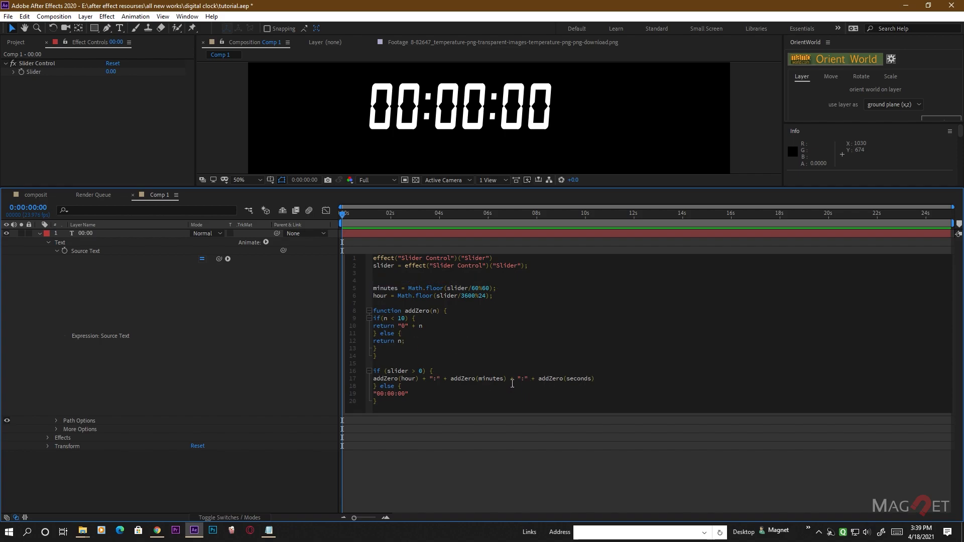
{"action": "left_click_drag", "start_coordinate": [511, 381], "coordinate": [609, 384]}
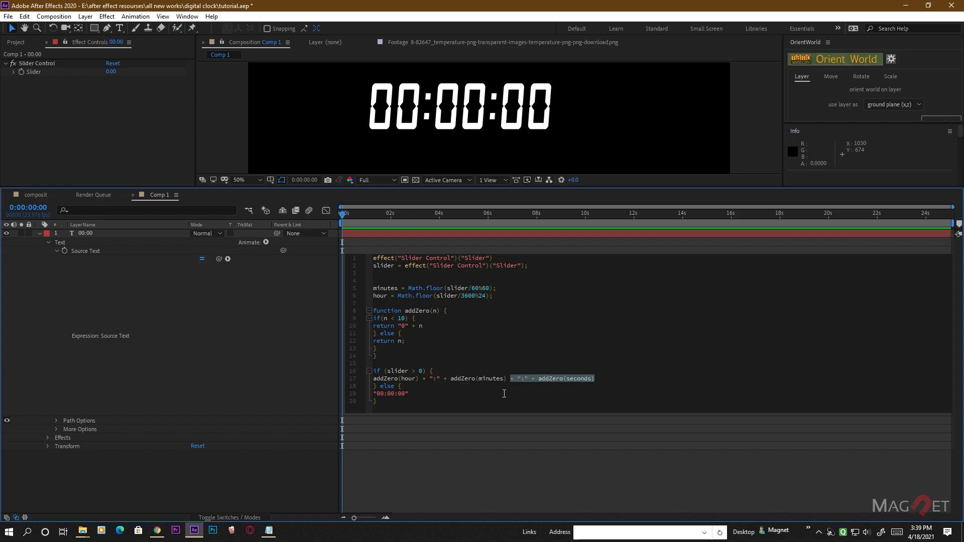
{"action": "key", "text": "BackSpace"}
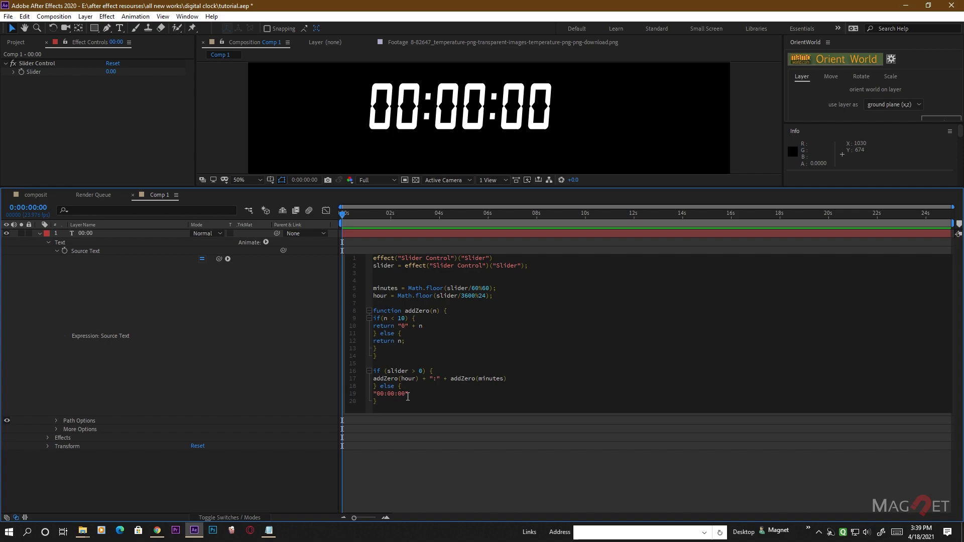
{"action": "key", "text": "shift+Left"}
{"action": "key", "text": "BackSpace"}
{"action": "left_click", "coordinate": [398, 481]}
Test the 00:00 layer's slider at 59, 60 and 3600, leave it at 3600, and collapse the layer
{"action": "left_click_drag", "start_coordinate": [111, 71], "coordinate": [150, 78]}
{"action": "left_click", "coordinate": [113, 72]}
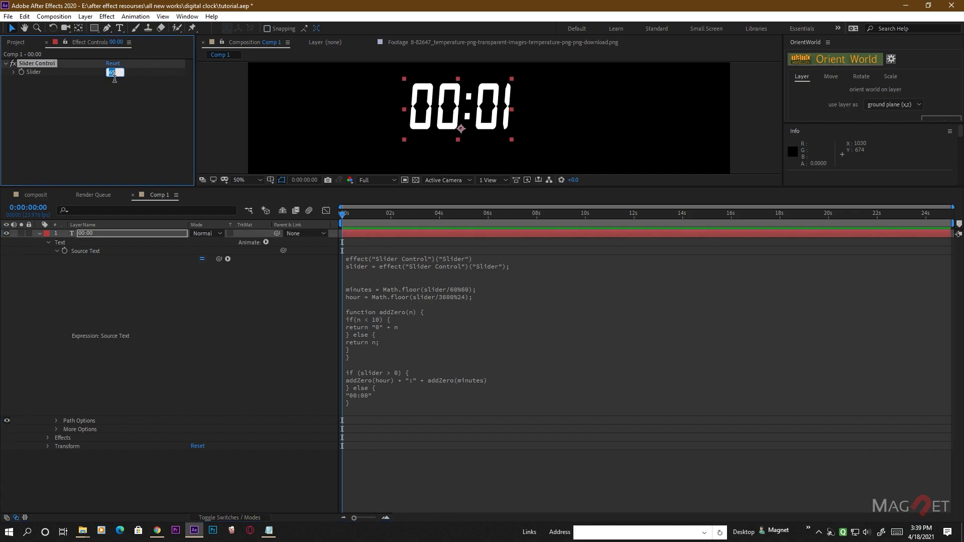
{"action": "type", "text": "59"}
{"action": "key", "text": "Return"}
{"action": "left_click", "coordinate": [116, 73]}
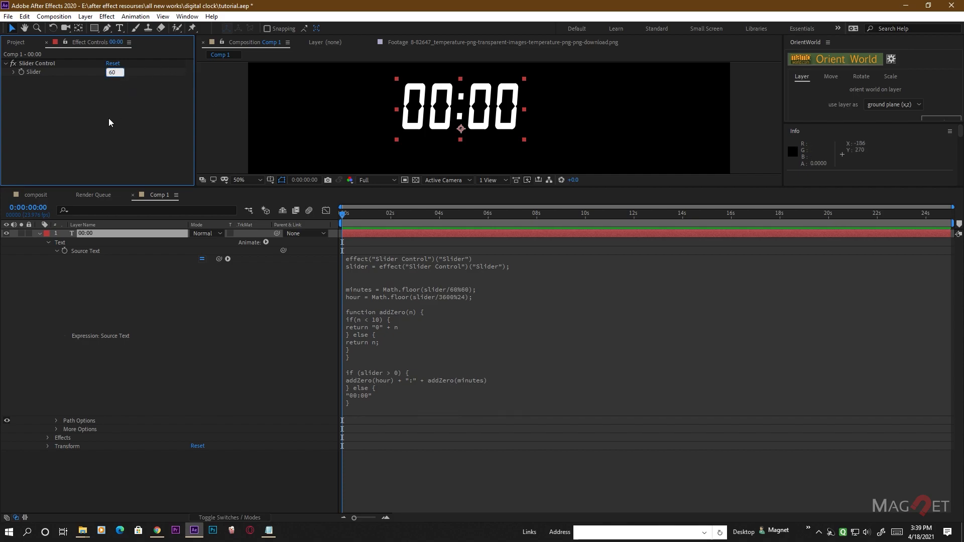
{"action": "key", "text": "Return"}
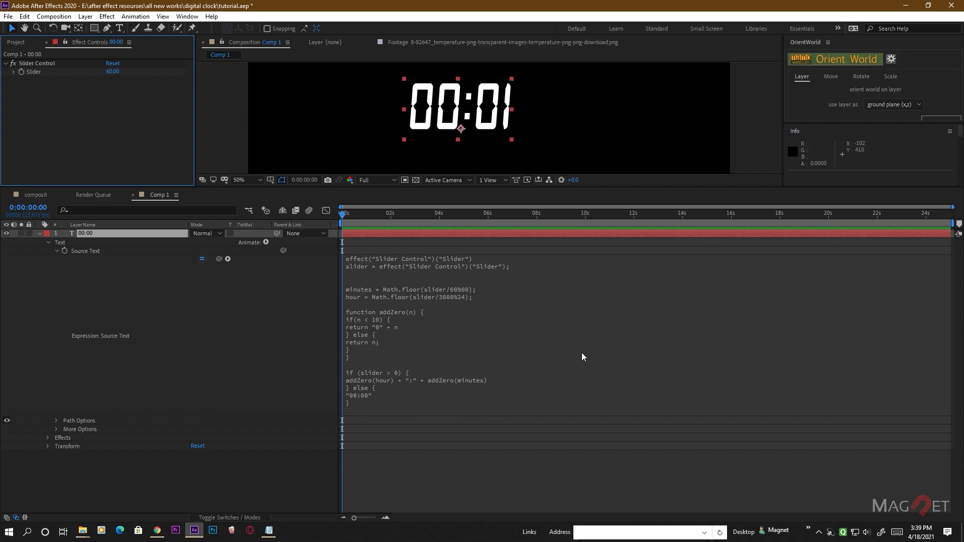
{"action": "left_click", "coordinate": [115, 73]}
{"action": "key", "text": "Return"}
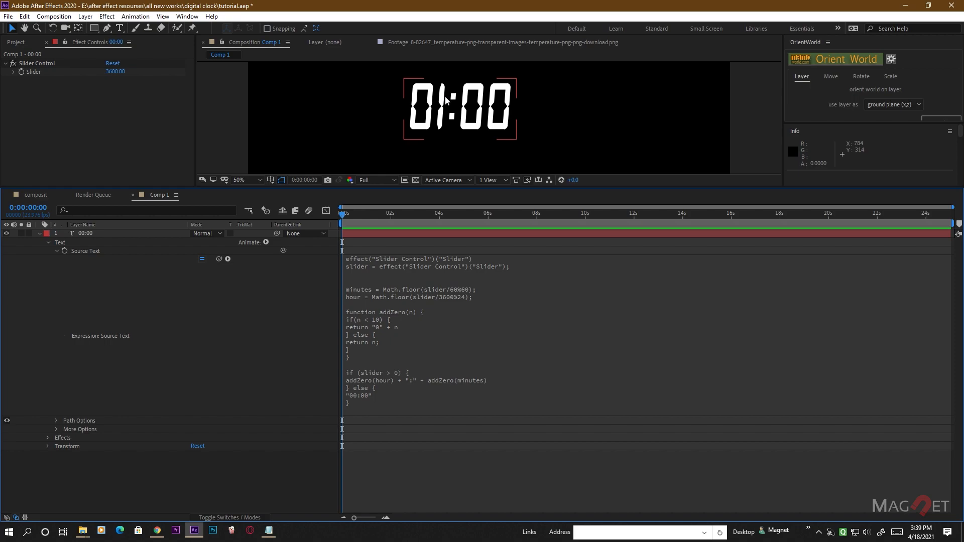
{"action": "left_click", "coordinate": [39, 234]}
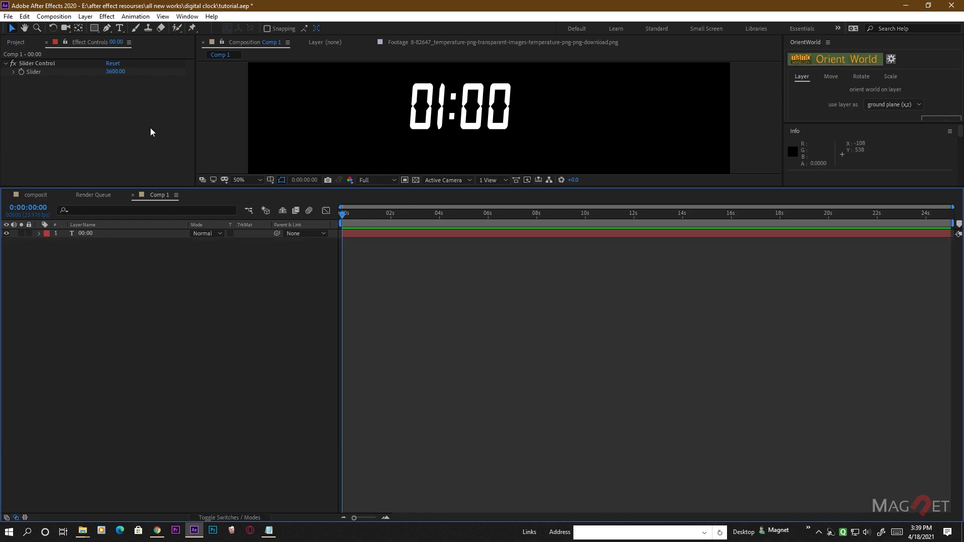
Create a text layer reading 00 and place it beside the hours-and-minutes text, at about 1244, 446
{"action": "left_click", "coordinate": [120, 28]}
{"action": "left_click", "coordinate": [584, 110]}
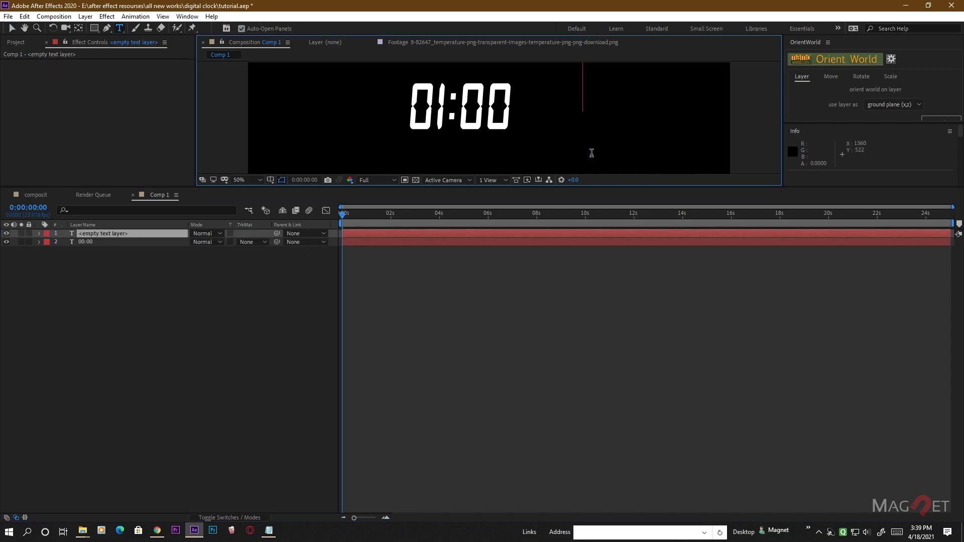
{"action": "type", "text": "00"}
{"action": "left_click", "coordinate": [12, 28]}
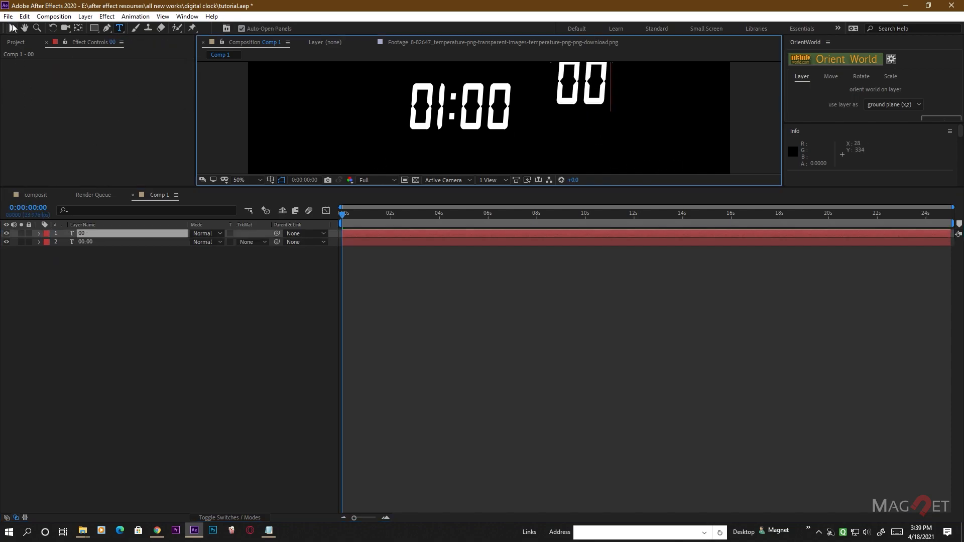
{"action": "left_click_drag", "start_coordinate": [598, 85], "coordinate": [576, 110]}
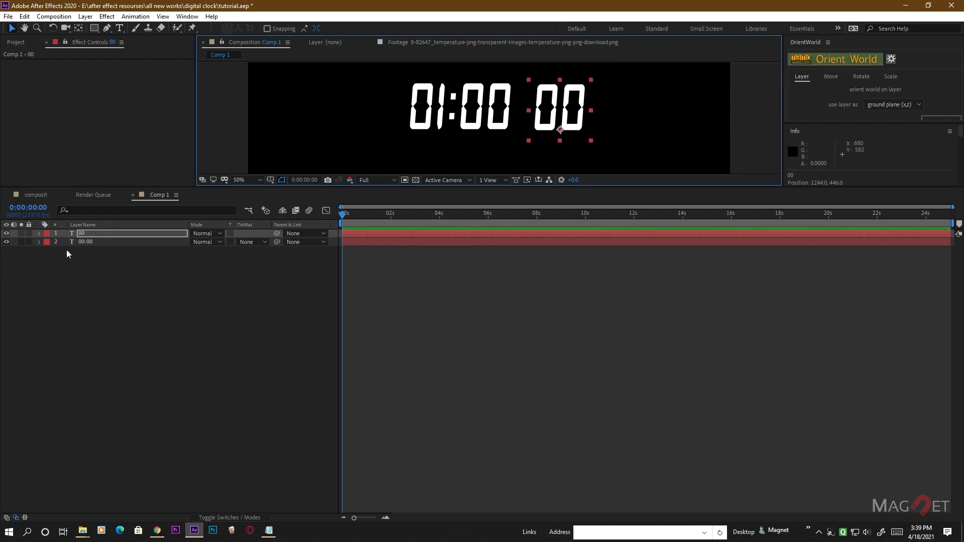
Apply a Slider Control effect to the 00 text layer and reveal its Source Text property
{"action": "left_click", "coordinate": [107, 16]}
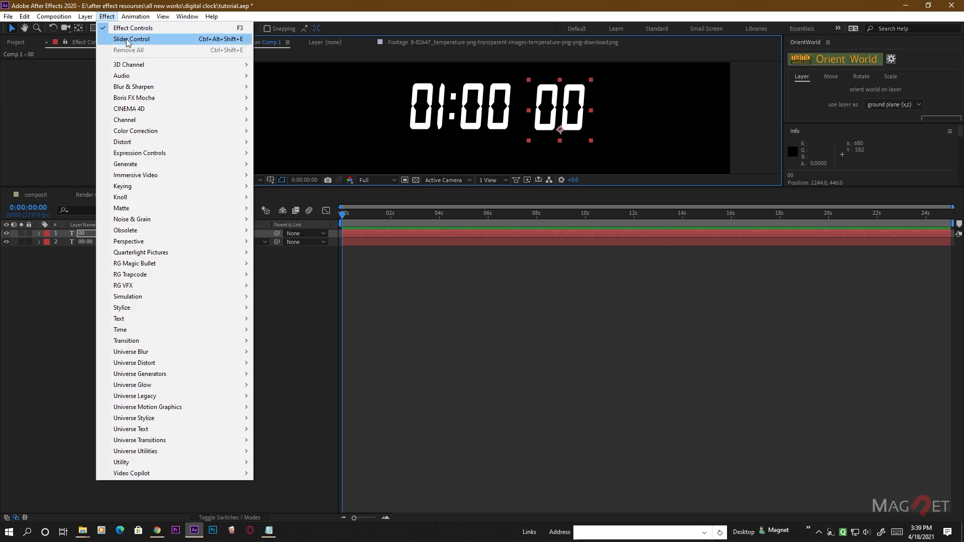
{"action": "left_click", "coordinate": [144, 39]}
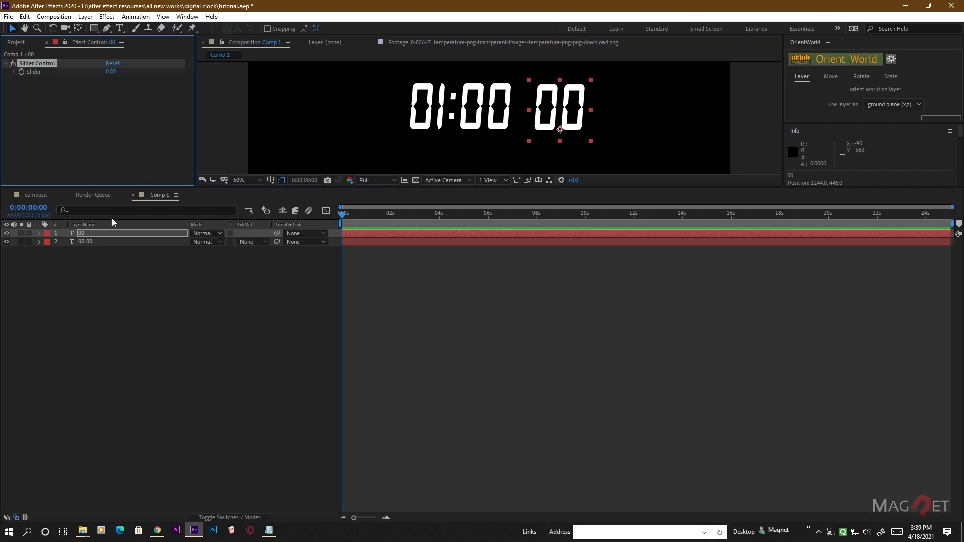
{"action": "left_click", "coordinate": [39, 233]}
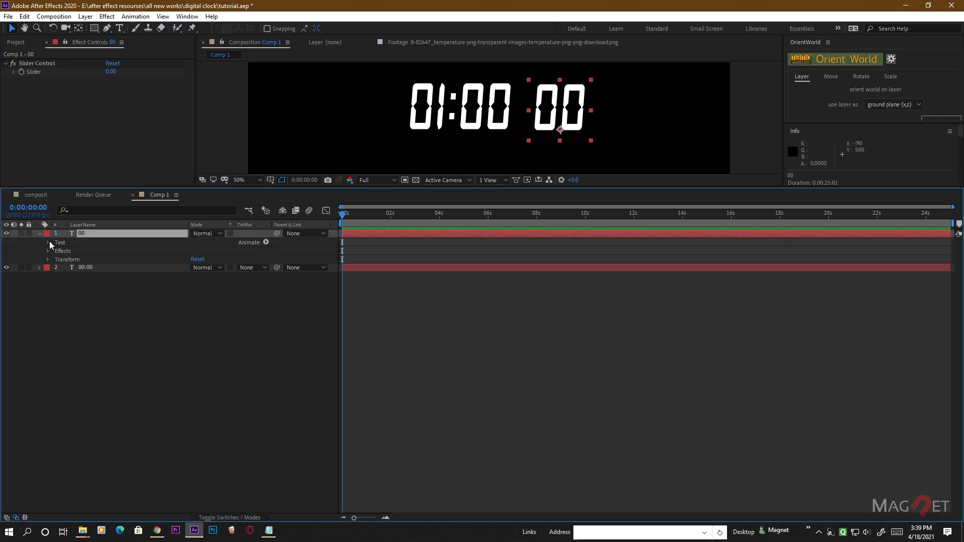
{"action": "left_click", "coordinate": [47, 243]}
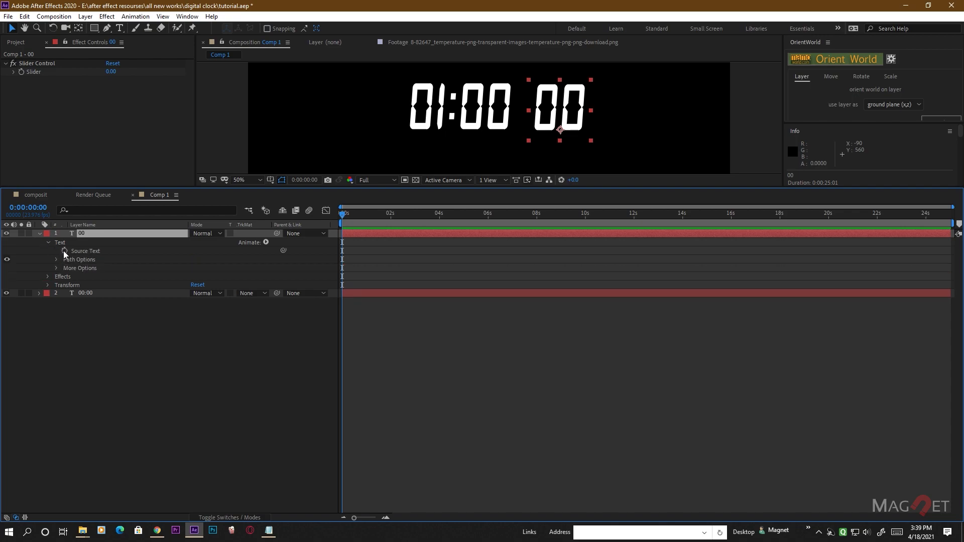
Add the slider-driven hours, minutes and seconds clock expression to the 00 layer's Source Text and enlarge the expression field
{"action": "left_click", "coordinate": [64, 251], "text": "alt"}
{"action": "left_click_drag", "start_coordinate": [219, 259], "coordinate": [44, 70]}
{"action": "key", "text": "Return"}
{"action": "key", "text": "ctrl+v"}
{"action": "left_click", "coordinate": [482, 303]}
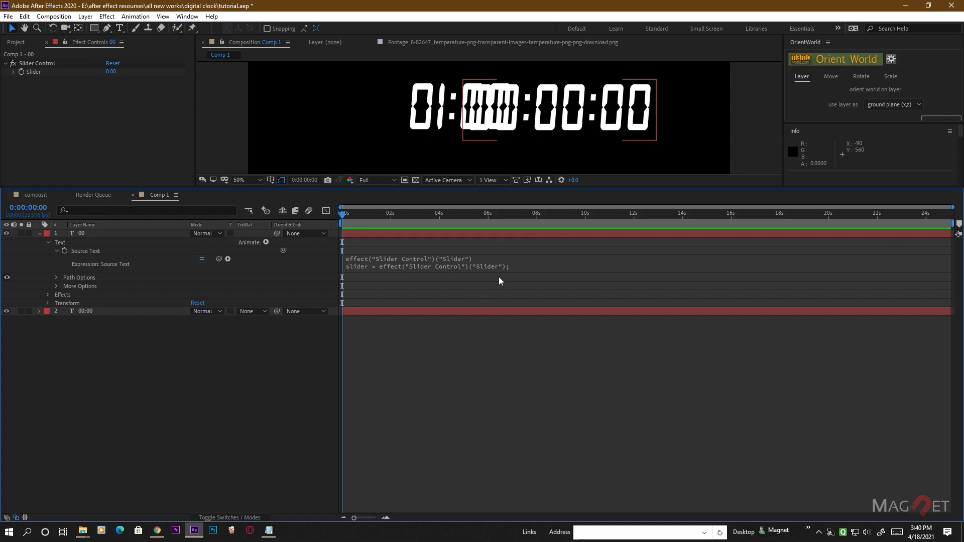
{"action": "left_click", "coordinate": [528, 260]}
{"action": "left_click", "coordinate": [493, 296]}
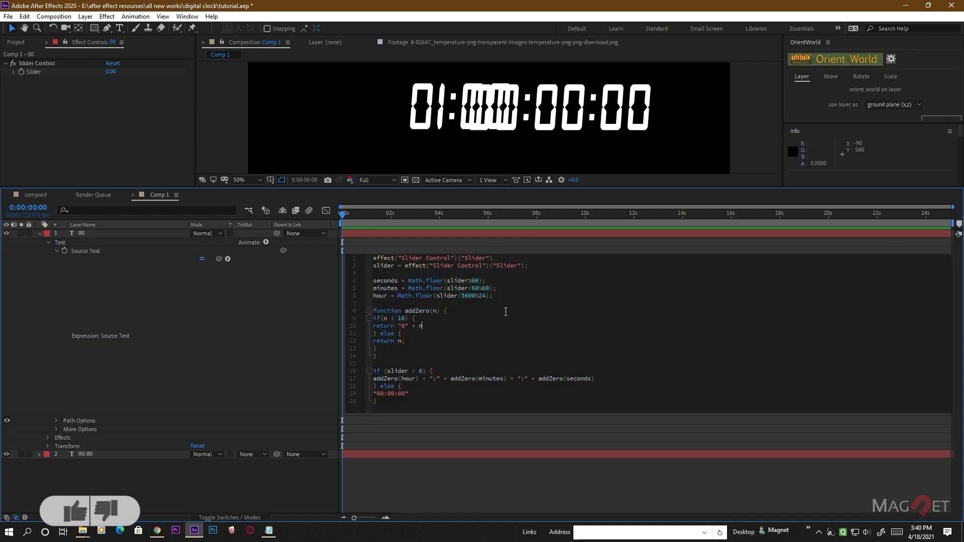
Reduce the 00 layer's expression to seconds only by deleting the minutes and hour code, and shorten the fallback text to "00"
{"action": "left_click_drag", "start_coordinate": [493, 297], "coordinate": [374, 289]}
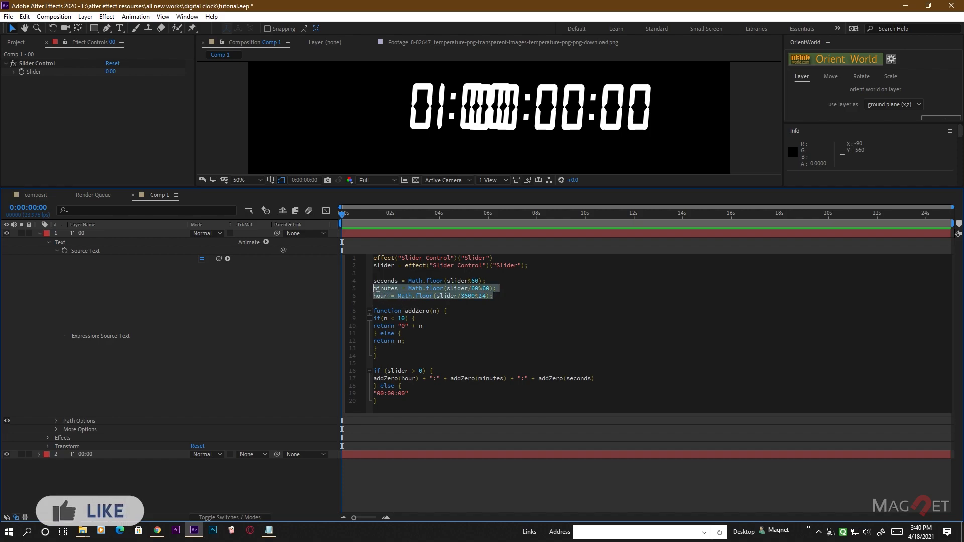
{"action": "key", "text": "BackSpace"}
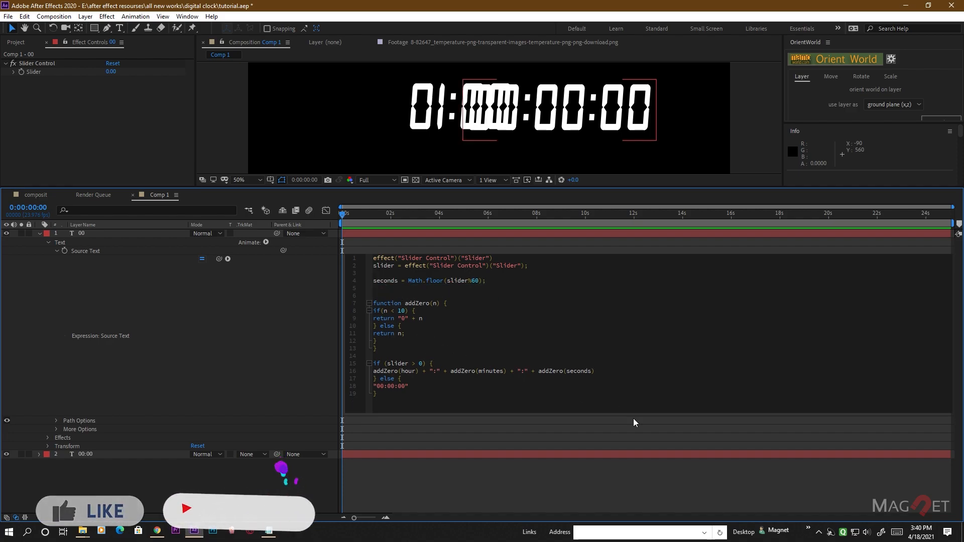
{"action": "left_click_drag", "start_coordinate": [539, 374], "coordinate": [376, 378]}
{"action": "key", "text": "BackSpace"}
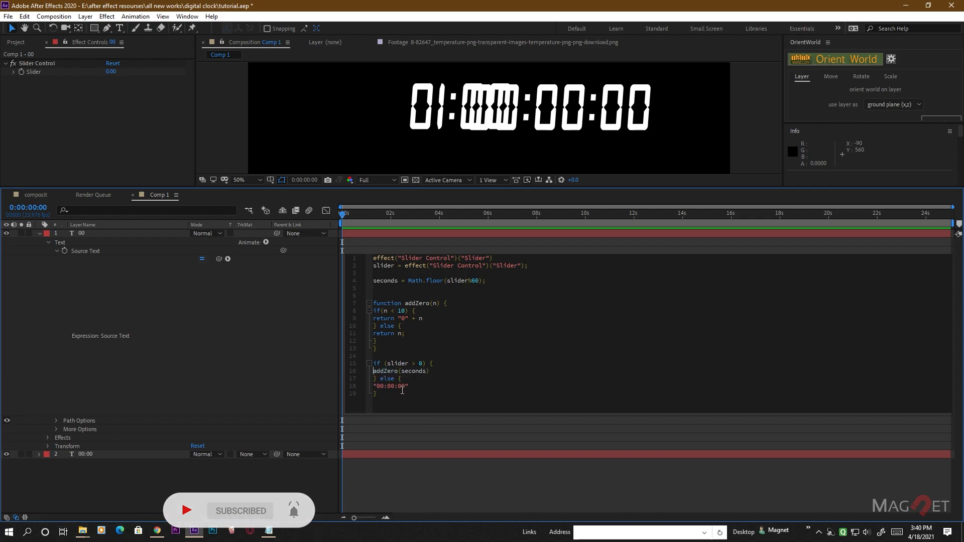
{"action": "left_click_drag", "start_coordinate": [399, 387], "coordinate": [378, 389]}
{"action": "key", "text": "BackSpace"}
{"action": "left_click", "coordinate": [415, 487]}
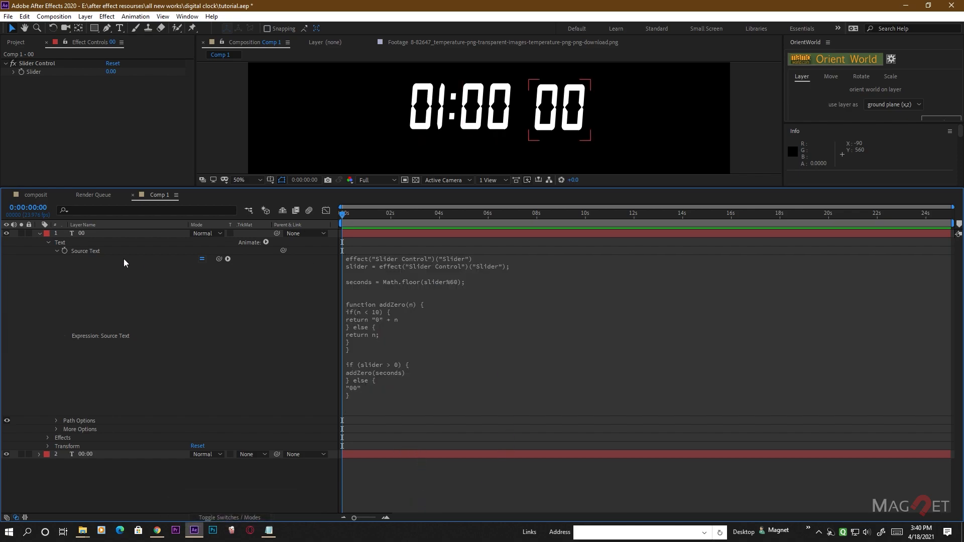
Raise the 00 layer's slider to about 158 to test the seconds display
{"action": "left_click_drag", "start_coordinate": [112, 71], "coordinate": [128, 76]}
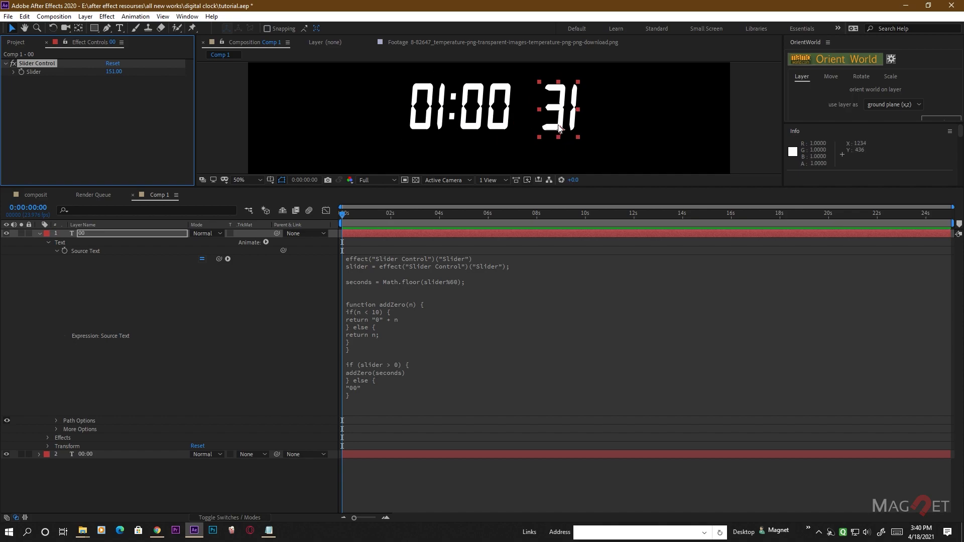
{"action": "left_click_drag", "start_coordinate": [116, 72], "coordinate": [178, 74]}
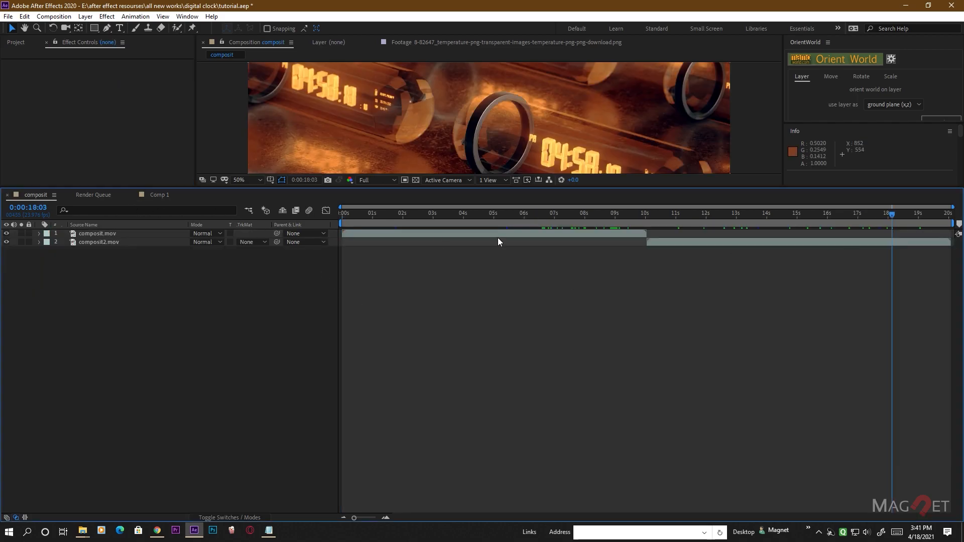
Scrub the composit composition to about 0:00:07:06 as a reference, and return to Comp 1 to check its two text layers
{"action": "left_click_drag", "start_coordinate": [522, 215], "coordinate": [562, 214]}
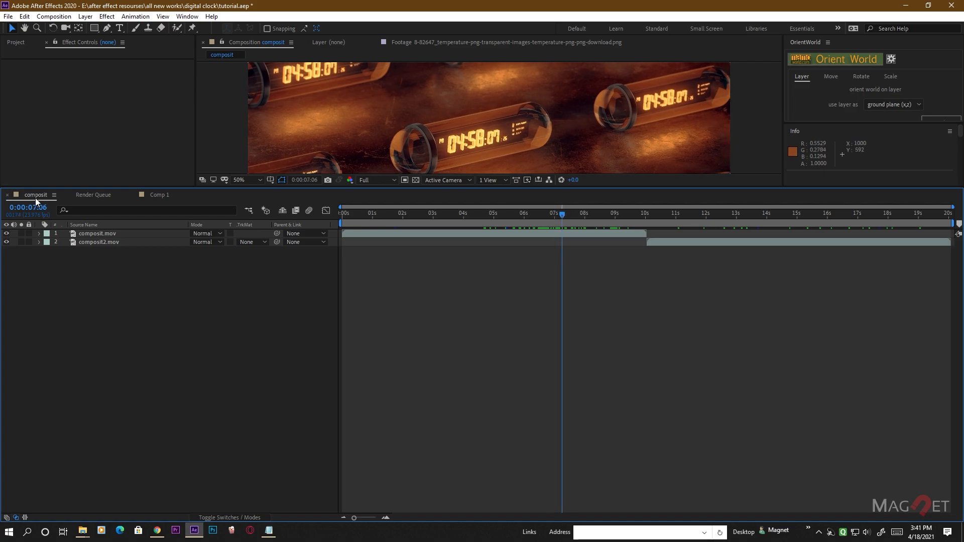
{"action": "left_click", "coordinate": [158, 195]}
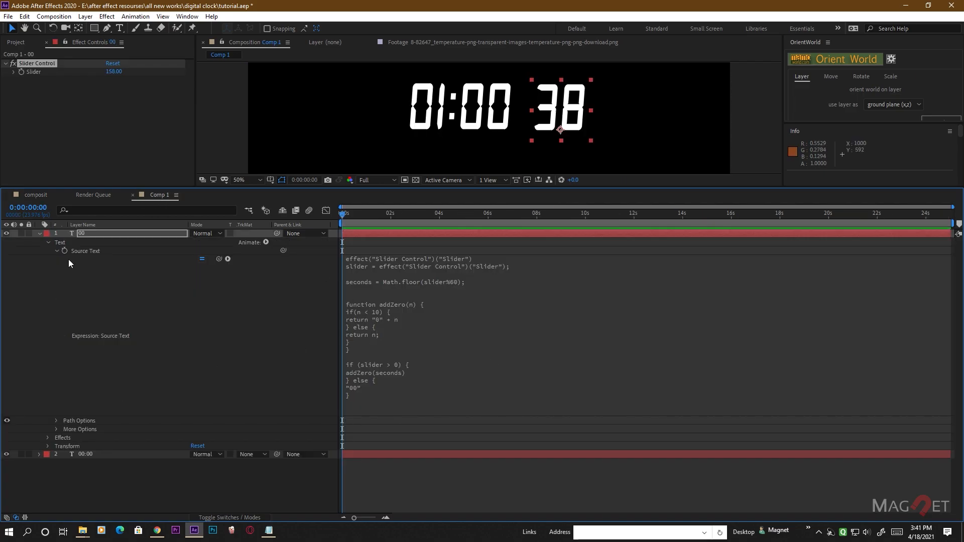
{"action": "left_click", "coordinate": [87, 234]}
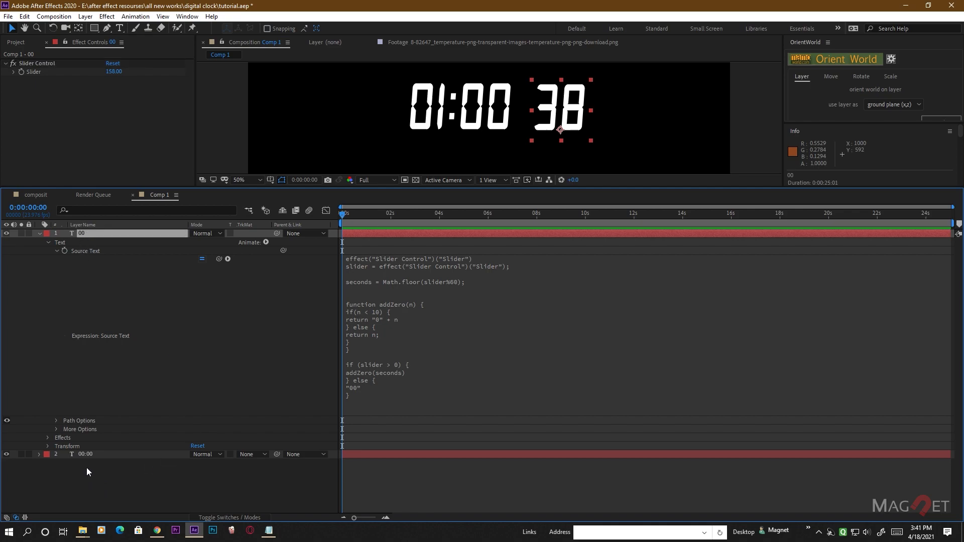
{"action": "left_click", "coordinate": [91, 455]}
{"action": "left_click", "coordinate": [84, 234]}
Create another text layer showing 00 beside the seconds text and place it at about 1504, 448
{"action": "left_click", "coordinate": [120, 27]}
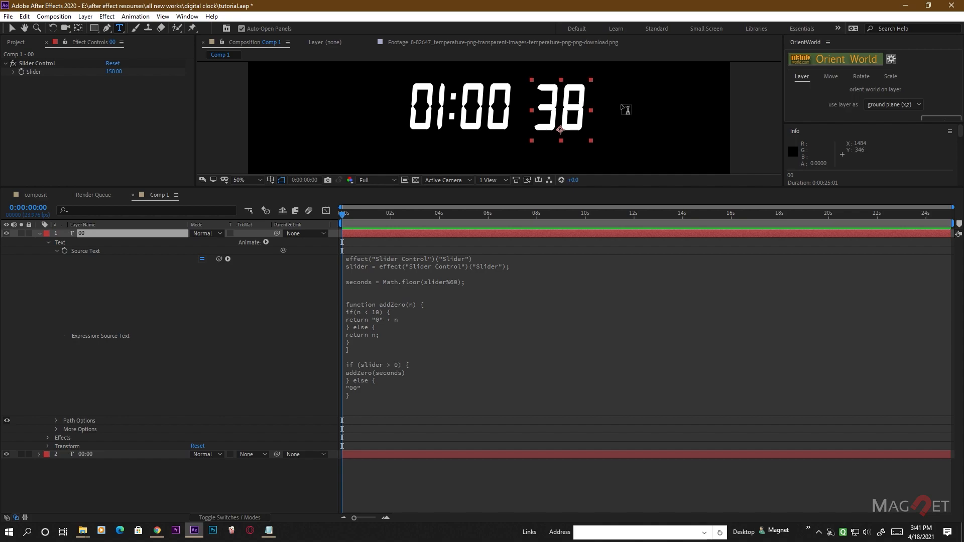
{"action": "left_click", "coordinate": [627, 109]}
{"action": "type", "text": "2"}
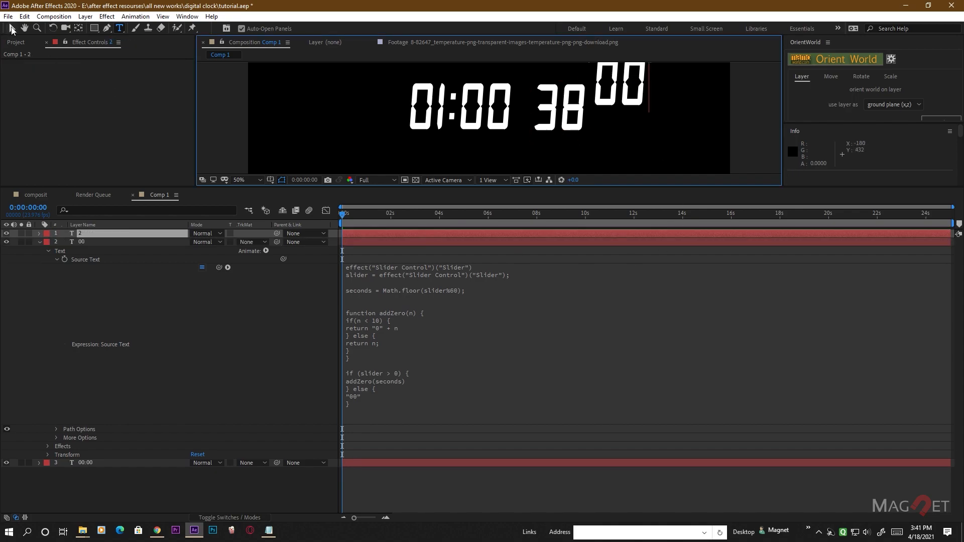
{"action": "left_click", "coordinate": [12, 28]}
{"action": "left_click_drag", "start_coordinate": [634, 82], "coordinate": [640, 109]}
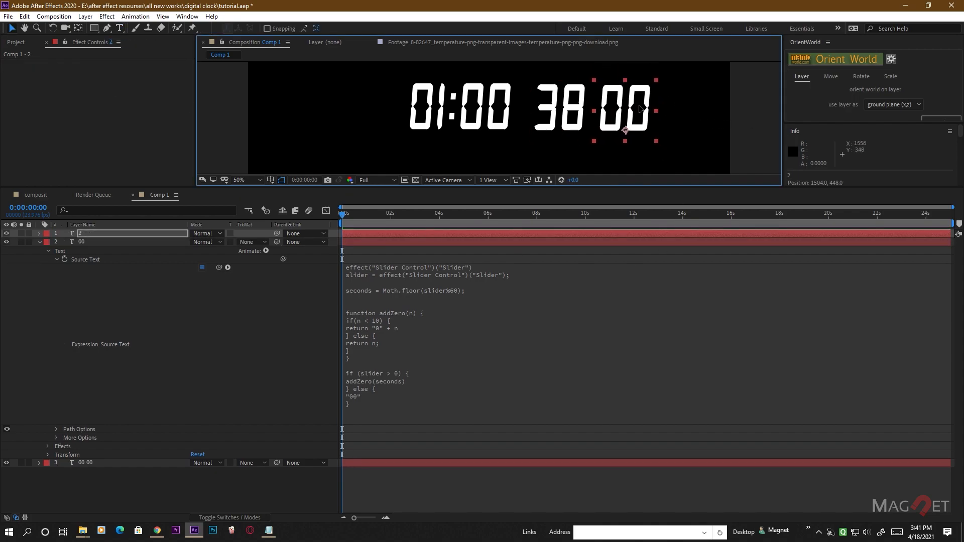
Collapse the seconds layer, apply a Slider Control effect to the new text layer, and reveal its Source Text property
{"action": "left_click", "coordinate": [39, 241]}
{"action": "left_click", "coordinate": [106, 17]}
{"action": "left_click", "coordinate": [124, 37]}
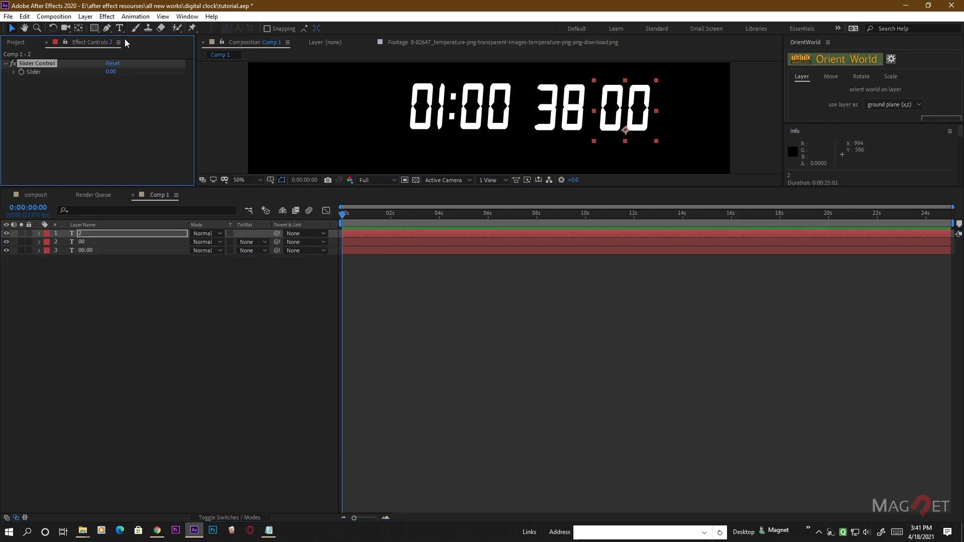
{"action": "left_click", "coordinate": [40, 235]}
{"action": "left_click", "coordinate": [47, 243]}
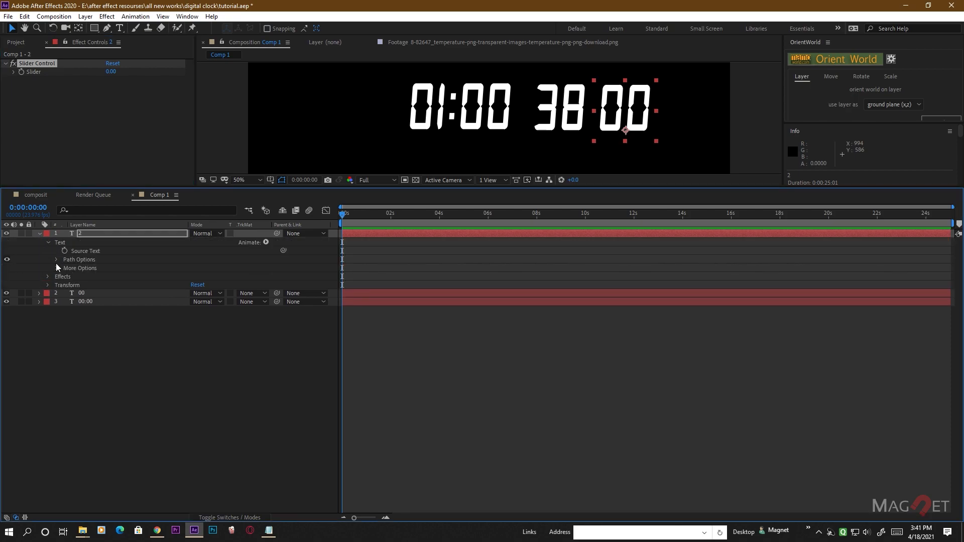
Add a Source Text expression to the top text layer with the pasted slider-driven clock code, and expand the expression editor
{"action": "left_click", "coordinate": [64, 251], "text": "alt"}
{"action": "left_click_drag", "start_coordinate": [228, 258], "coordinate": [31, 71]}
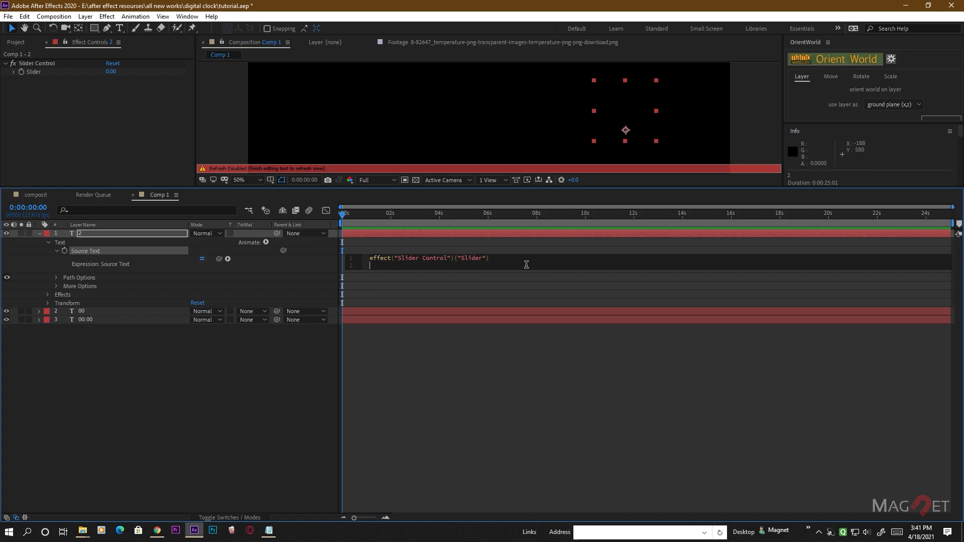
{"action": "key", "text": "ctrl+v"}
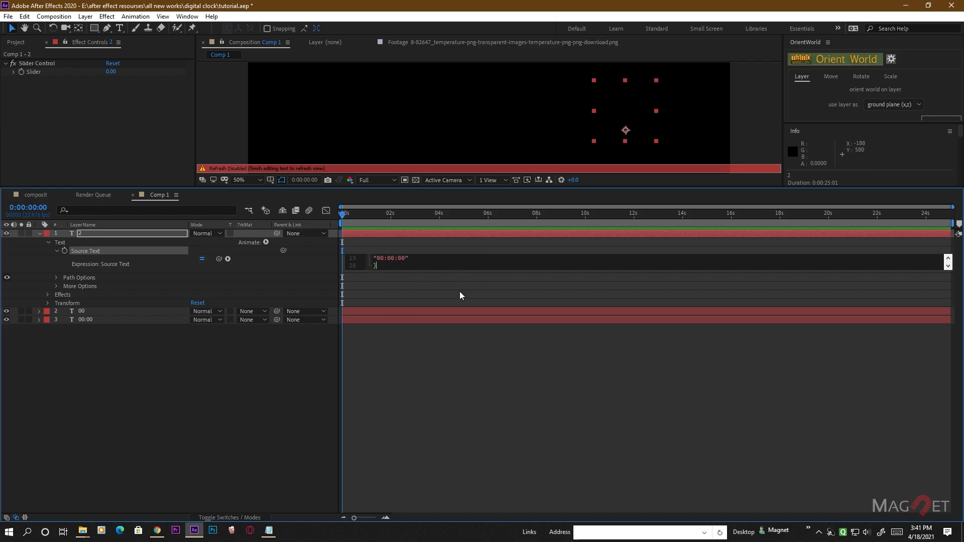
{"action": "left_click", "coordinate": [460, 293]}
{"action": "left_click", "coordinate": [532, 263]}
{"action": "left_click", "coordinate": [500, 326]}
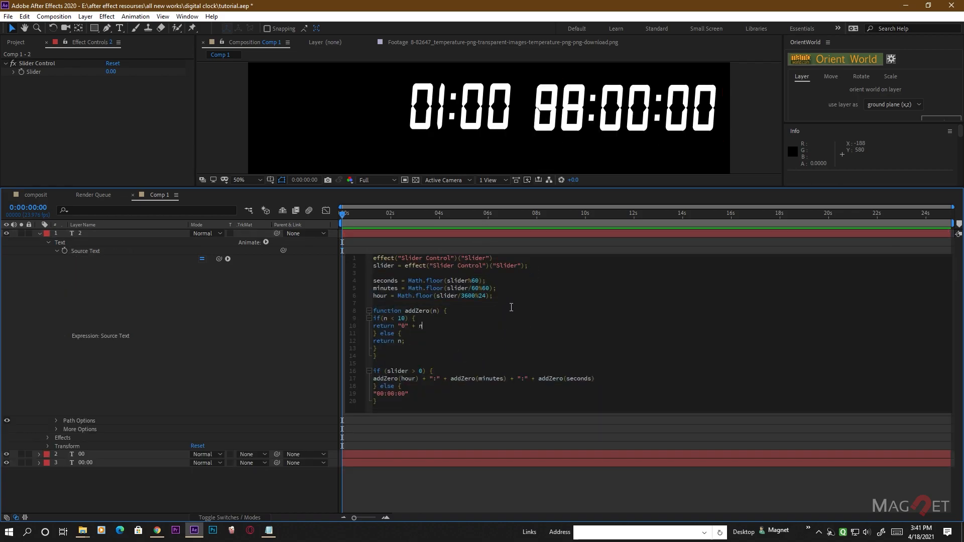
Edit the expression to drop minutes and hour, output only addZero(seconds) with "00" as fallback, and use slider%100
{"action": "left_click_drag", "start_coordinate": [495, 296], "coordinate": [378, 292]}
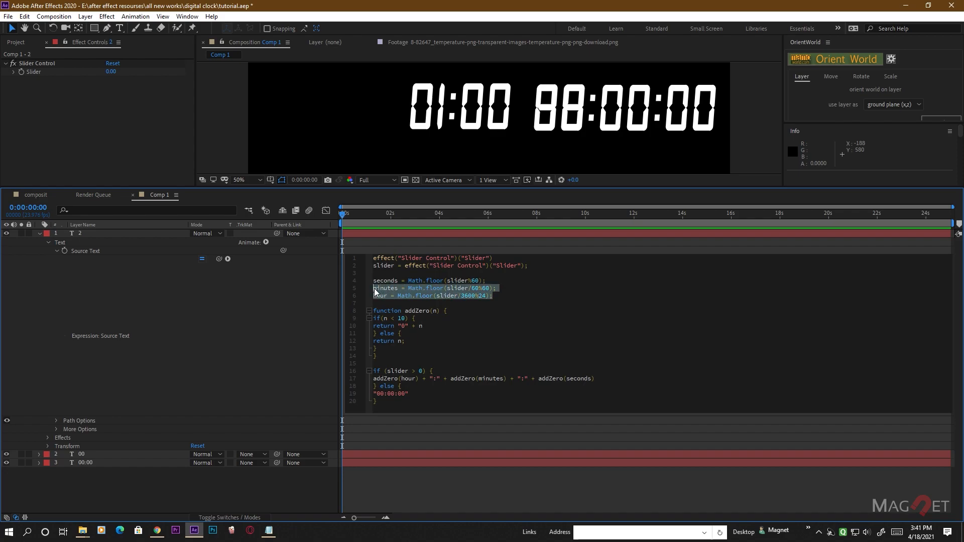
{"action": "key", "text": "BackSpace"}
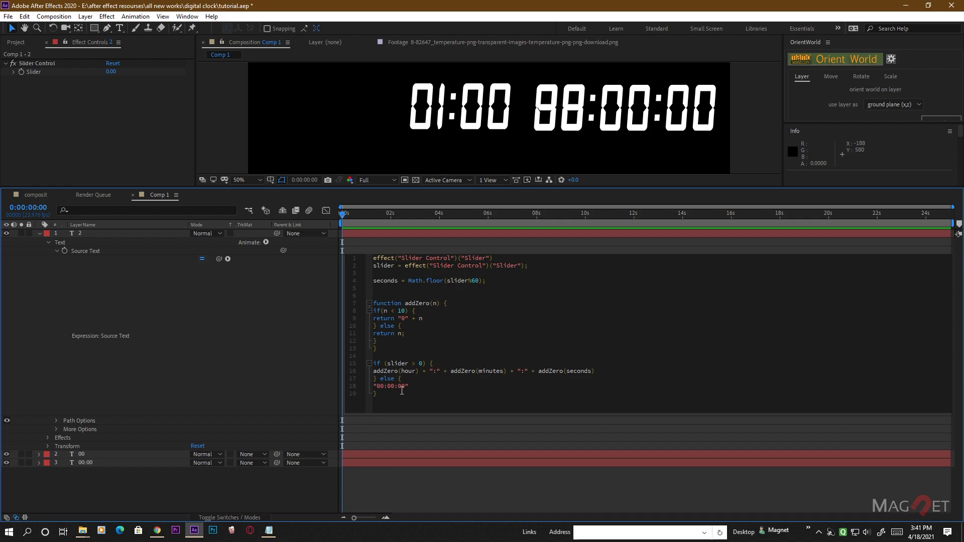
{"action": "left_click_drag", "start_coordinate": [398, 387], "coordinate": [380, 393]}
{"action": "key", "text": "BackSpace"}
{"action": "left_click_drag", "start_coordinate": [538, 372], "coordinate": [381, 378]}
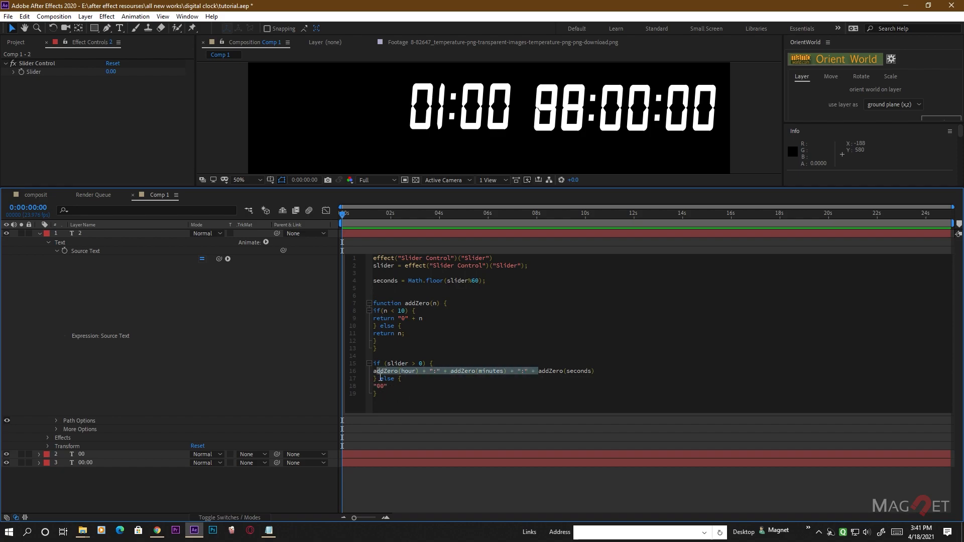
{"action": "key", "text": "BackSpace"}
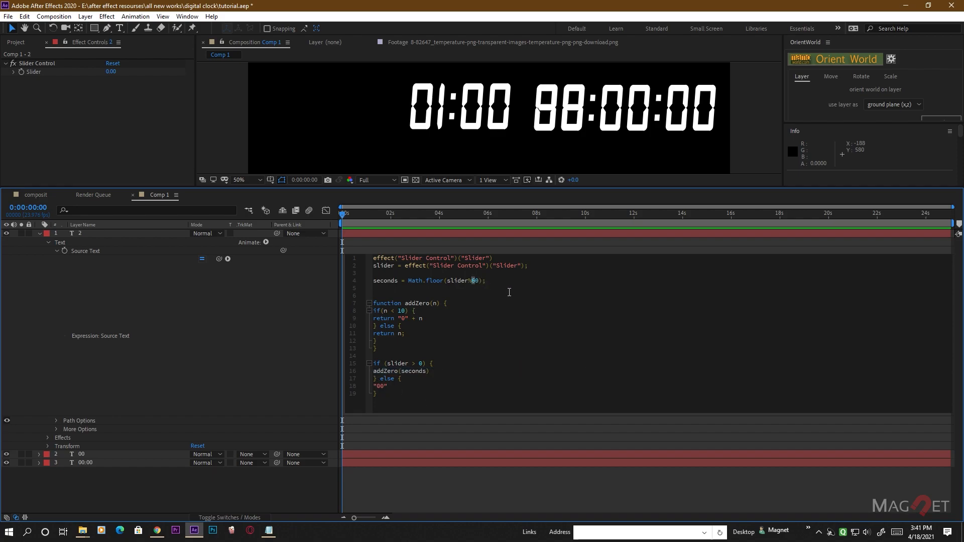
{"action": "left_click", "coordinate": [437, 432]}
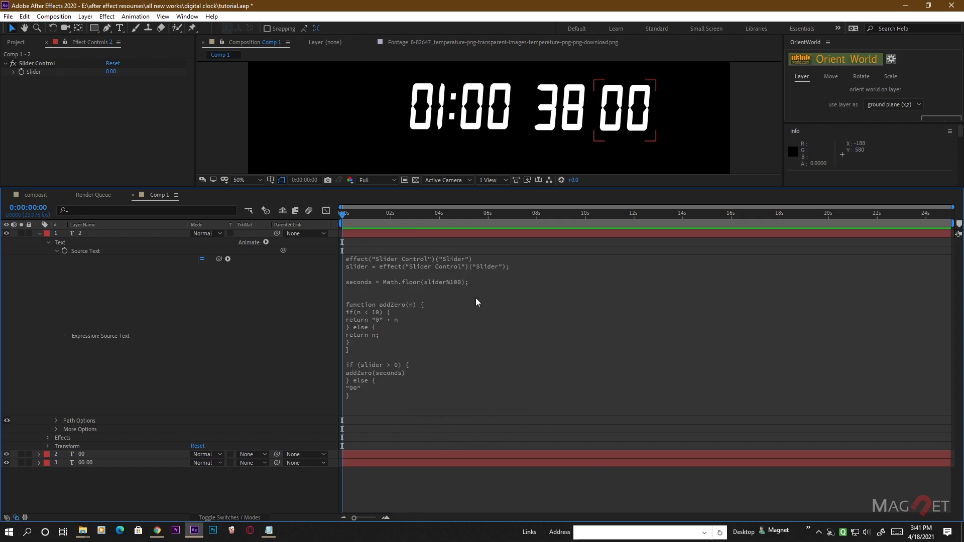
Test the top layer's digits with its slider at 99 and at 100
{"action": "left_click_drag", "start_coordinate": [110, 71], "coordinate": [225, 79]}
{"action": "left_click", "coordinate": [114, 73]}
{"action": "type", "text": "99"}
{"action": "key", "text": "Return"}
{"action": "left_click", "coordinate": [114, 73]}
{"action": "key", "text": "Return"}
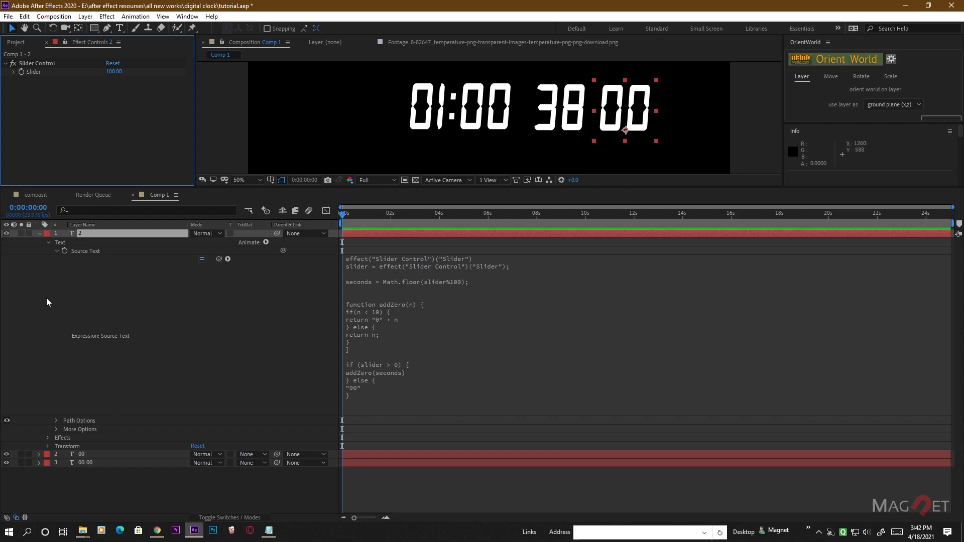
Collapse the top layer and test the three layers' sliders at about 152, 251 for 00, and 3803 for 00:00
{"action": "left_click", "coordinate": [39, 233]}
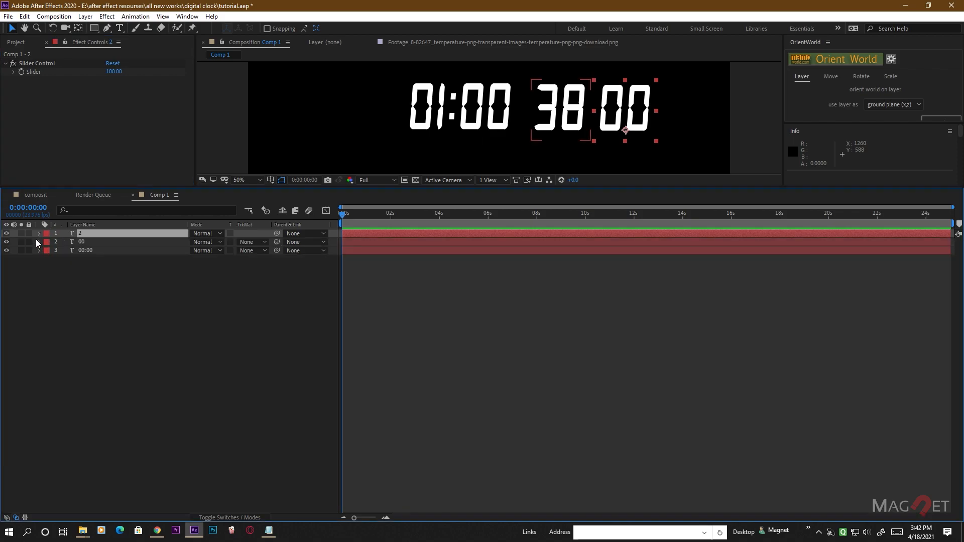
{"action": "left_click_drag", "start_coordinate": [117, 76], "coordinate": [394, 165]}
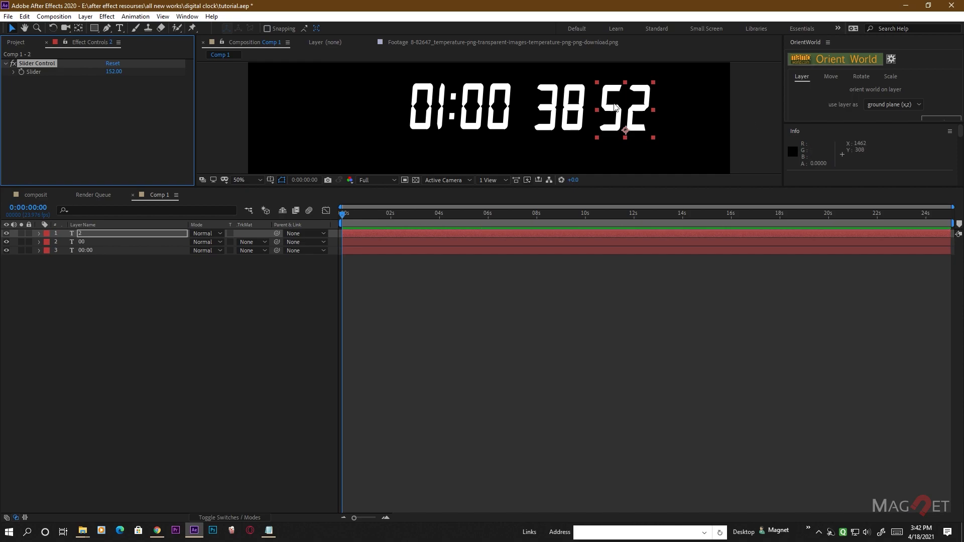
{"action": "left_click", "coordinate": [97, 243]}
{"action": "left_click_drag", "start_coordinate": [114, 75], "coordinate": [619, 146]}
{"action": "left_click", "coordinate": [115, 252]}
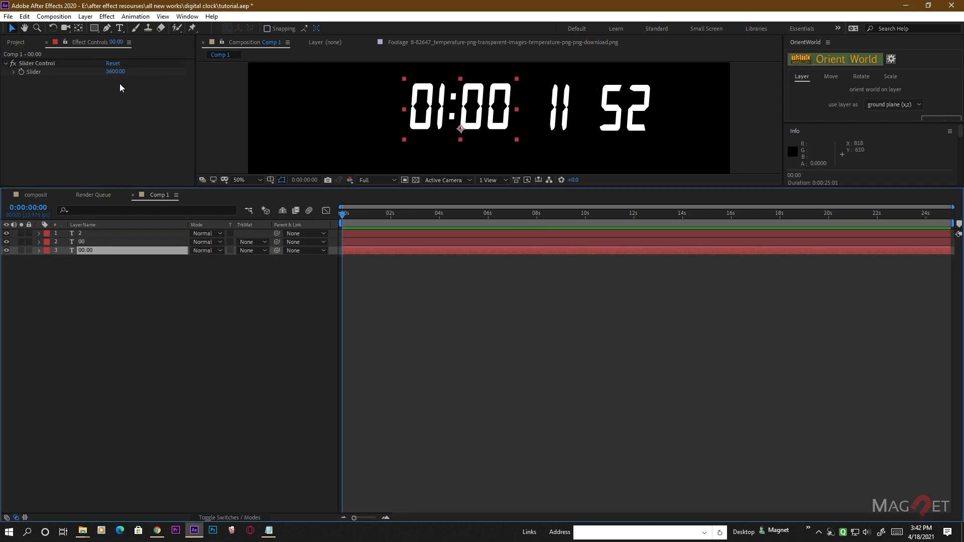
{"action": "left_click_drag", "start_coordinate": [115, 72], "coordinate": [234, 86]}
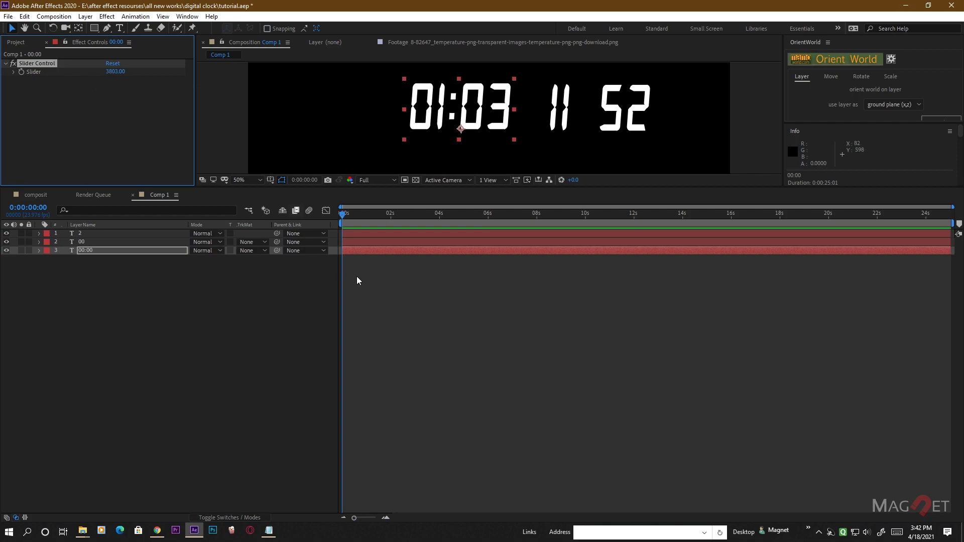
Enlarge the composition view and set the 00:00 layer's slider to 154146
{"action": "left_click_drag", "start_coordinate": [422, 190], "coordinate": [417, 325]}
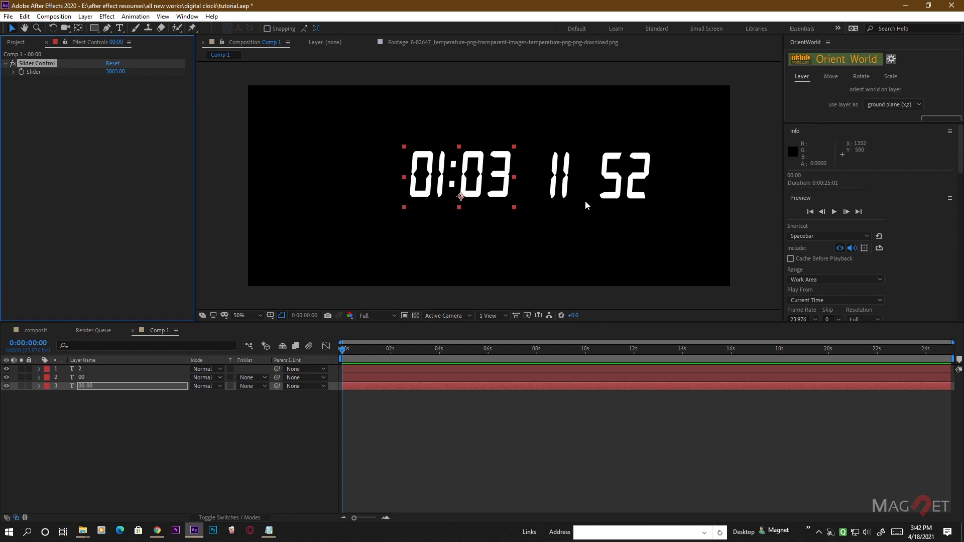
{"action": "left_click", "coordinate": [83, 377]}
{"action": "left_click", "coordinate": [83, 369]}
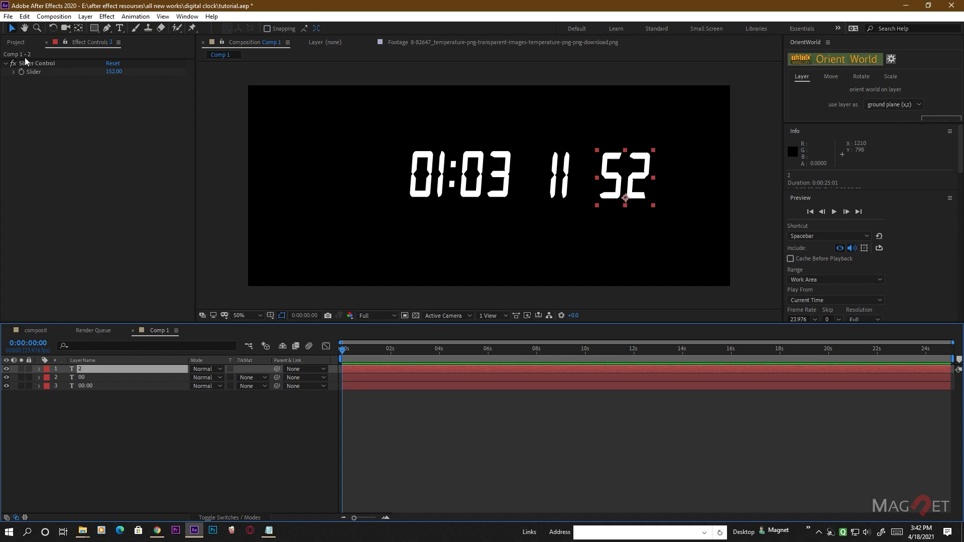
{"action": "left_click", "coordinate": [91, 387]}
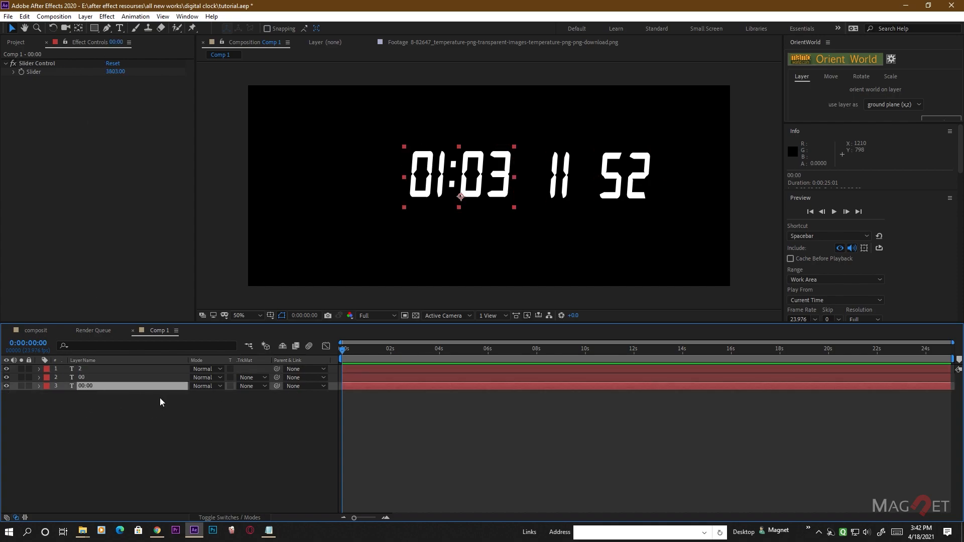
{"action": "left_click_drag", "start_coordinate": [121, 74], "coordinate": [459, 88]}
{"action": "left_click", "coordinate": [116, 72]}
{"action": "type", "text": "154146"}
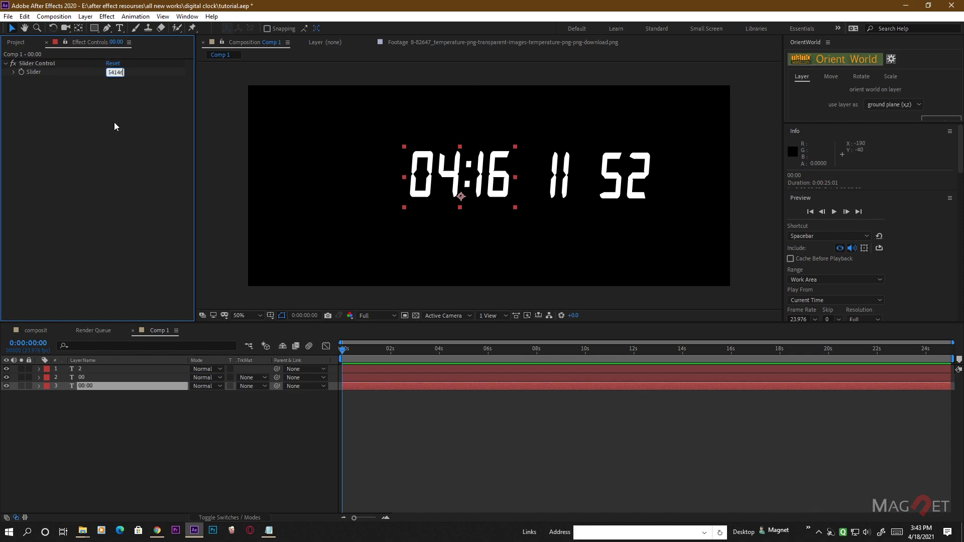
{"action": "key", "text": "Return"}
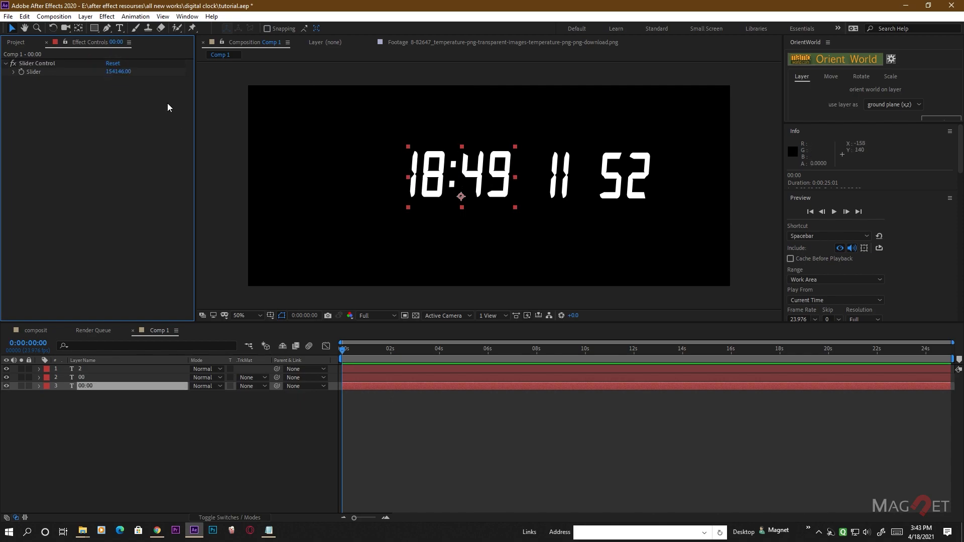
Set the 00 layer's slider to 0 and keyframe it at 0:00:00:00
{"action": "left_click", "coordinate": [85, 377]}
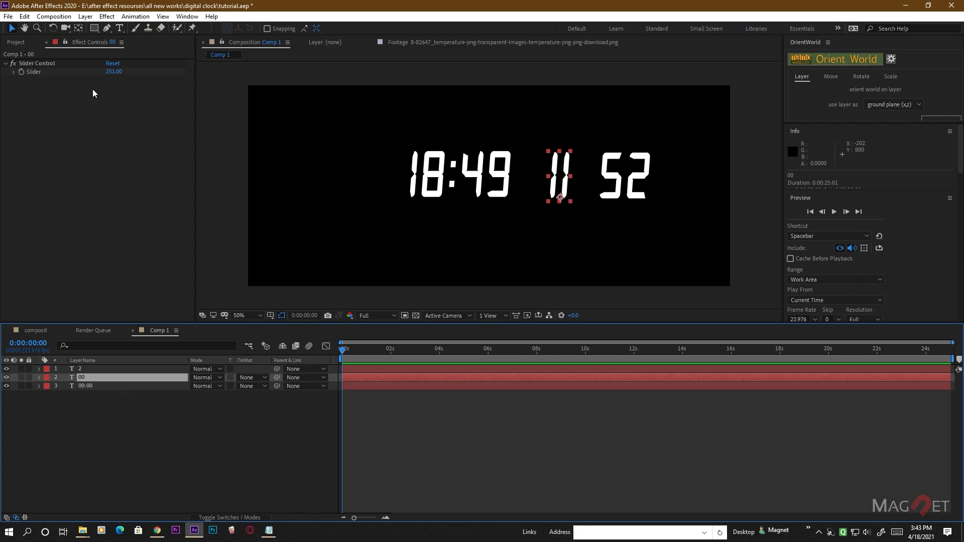
{"action": "left_click", "coordinate": [113, 72]}
{"action": "type", "text": "0"}
{"action": "key", "text": "Return"}
{"action": "left_click", "coordinate": [572, 359]}
{"action": "key", "text": "End"}
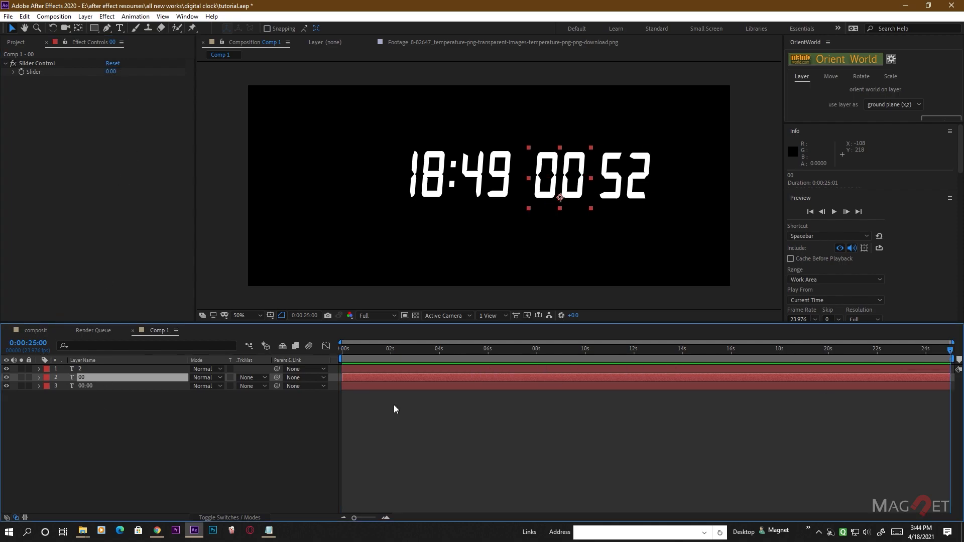
{"action": "left_click_drag", "start_coordinate": [400, 350], "coordinate": [343, 349]}
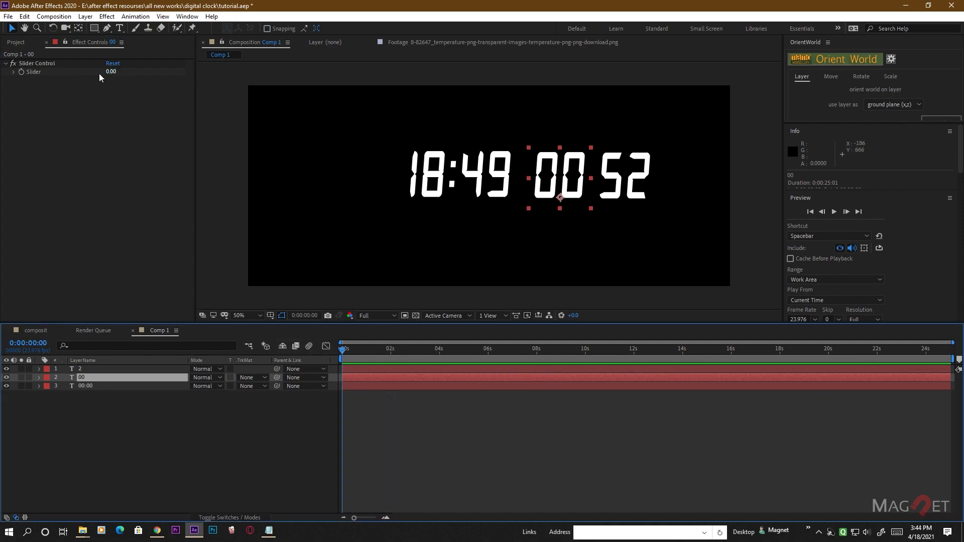
{"action": "left_click", "coordinate": [22, 71]}
Keyframe the 00 layer's slider to 25 at 0:00:25:00 and scrub the first seconds to check the count
{"action": "left_click", "coordinate": [451, 348]}
{"action": "key", "text": "End"}
{"action": "left_click", "coordinate": [111, 72]}
{"action": "key", "text": "Return"}
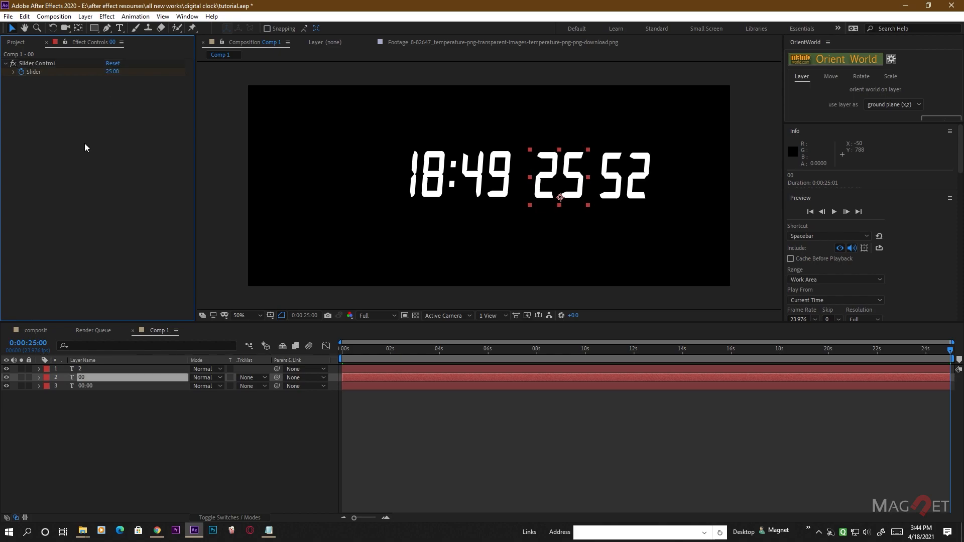
{"action": "left_click_drag", "start_coordinate": [597, 348], "coordinate": [393, 352]}
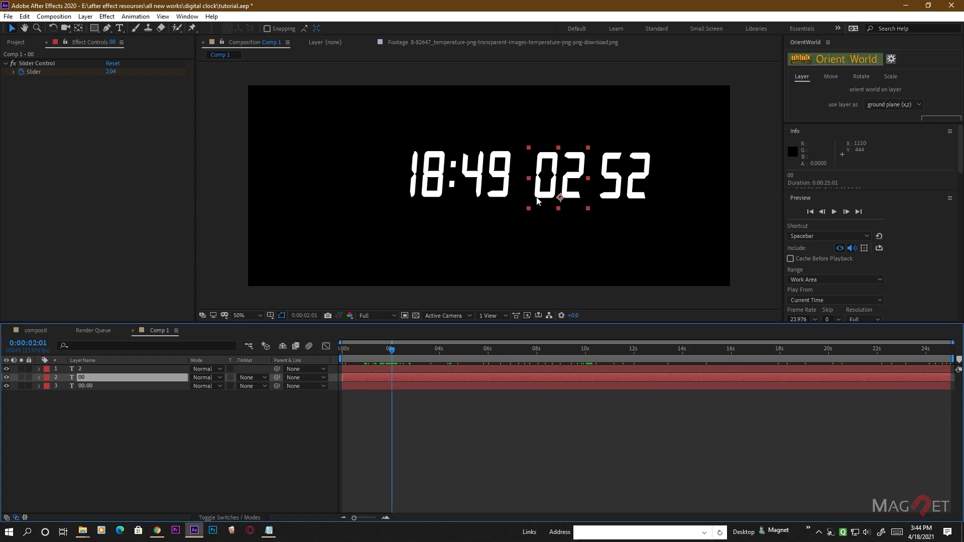
{"action": "left_click_drag", "start_coordinate": [395, 350], "coordinate": [441, 357]}
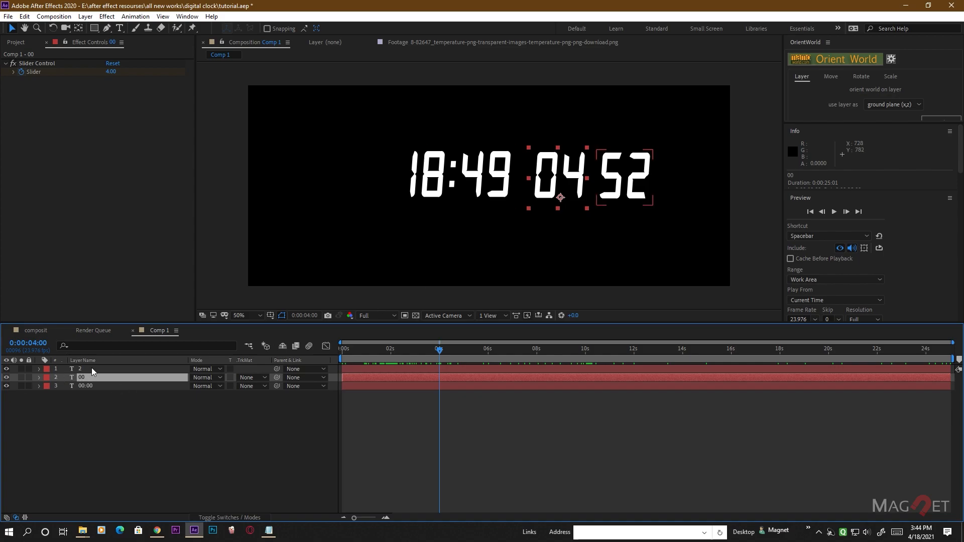
Set the top layer's slider to 0 and keyframe it at 0:00:00:00
{"action": "left_click", "coordinate": [110, 368]}
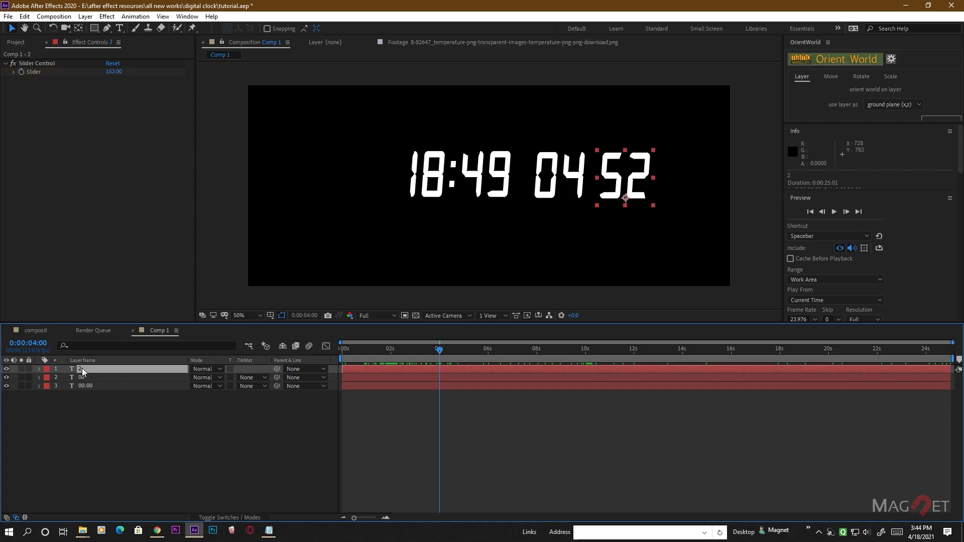
{"action": "left_click_drag", "start_coordinate": [438, 351], "coordinate": [332, 360]}
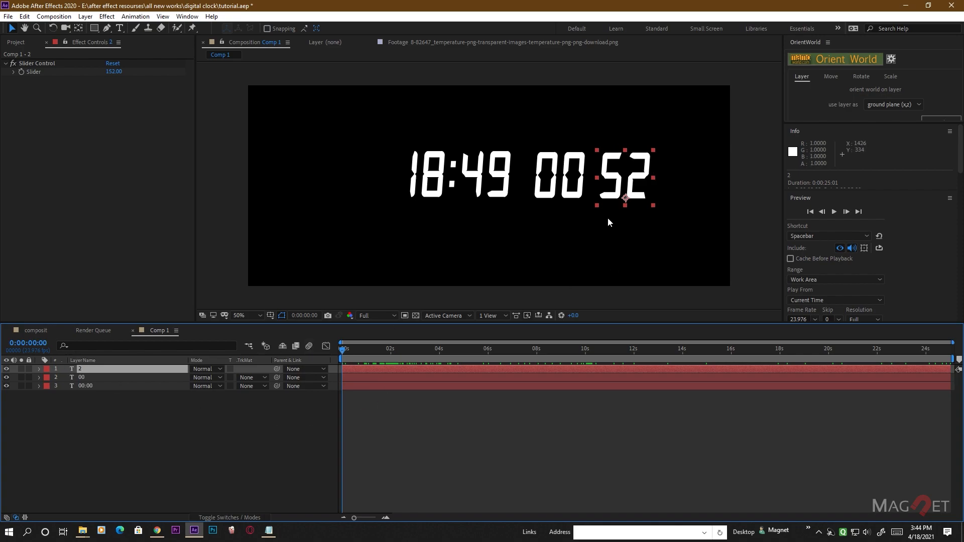
{"action": "left_click", "coordinate": [114, 71]}
{"action": "type", "text": "0"}
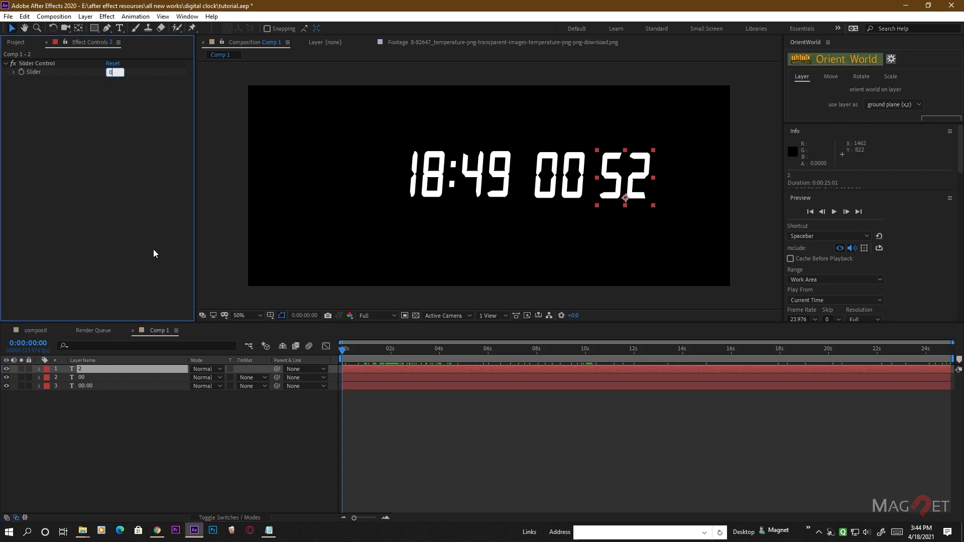
{"action": "key", "text": "Return"}
{"action": "left_click", "coordinate": [22, 72]}
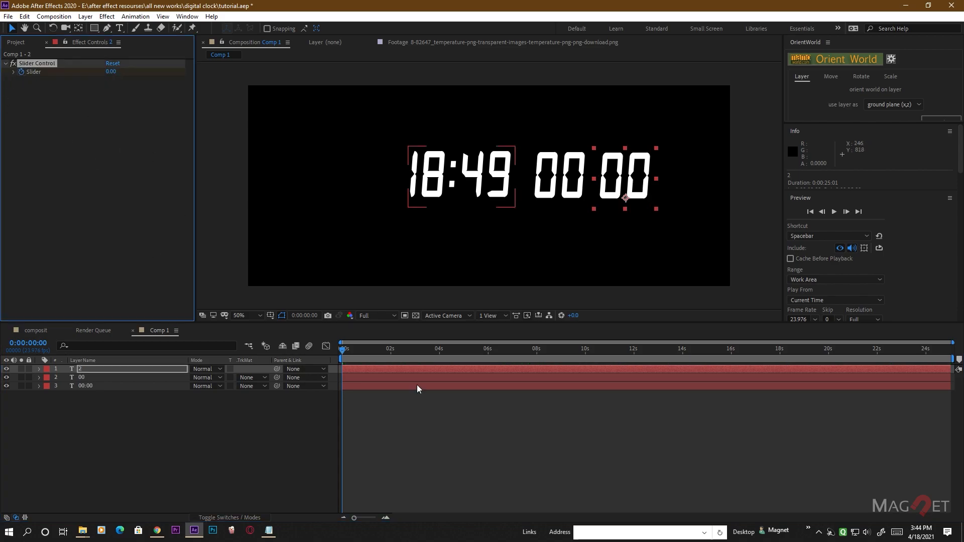
Keyframe the top layer's slider to 2500 at 0:00:25:00
{"action": "left_click_drag", "start_coordinate": [349, 350], "coordinate": [950, 351]}
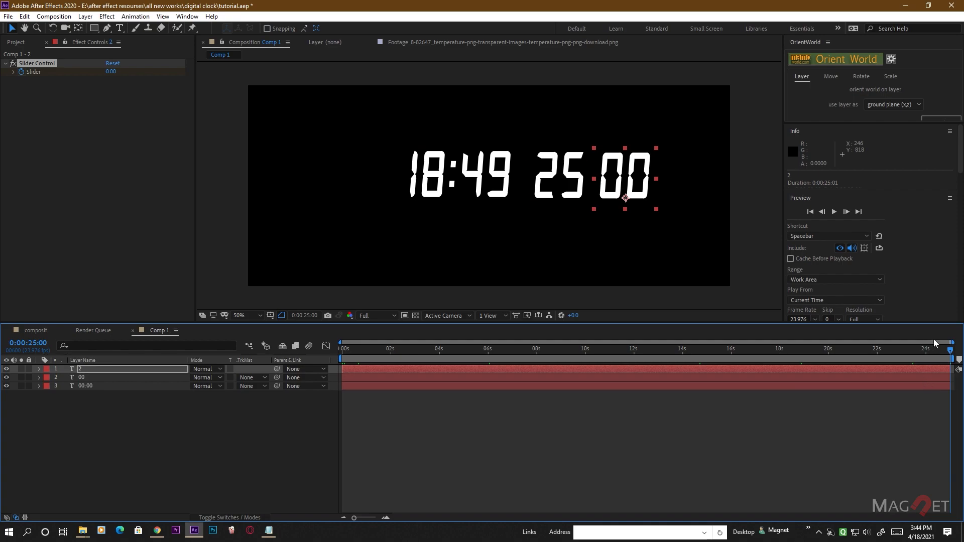
{"action": "left_click", "coordinate": [112, 73]}
{"action": "type", "text": "2500"}
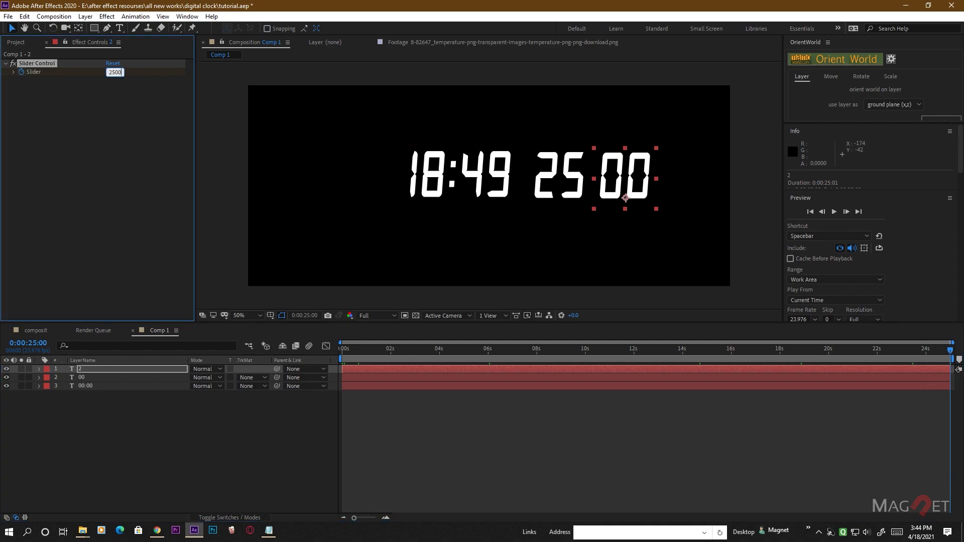
{"action": "left_click", "coordinate": [99, 215]}
Scrub around 0:00:08:00, step through single frames and scrub to the composition's end to check both counters
{"action": "left_click_drag", "start_coordinate": [483, 351], "coordinate": [537, 352]}
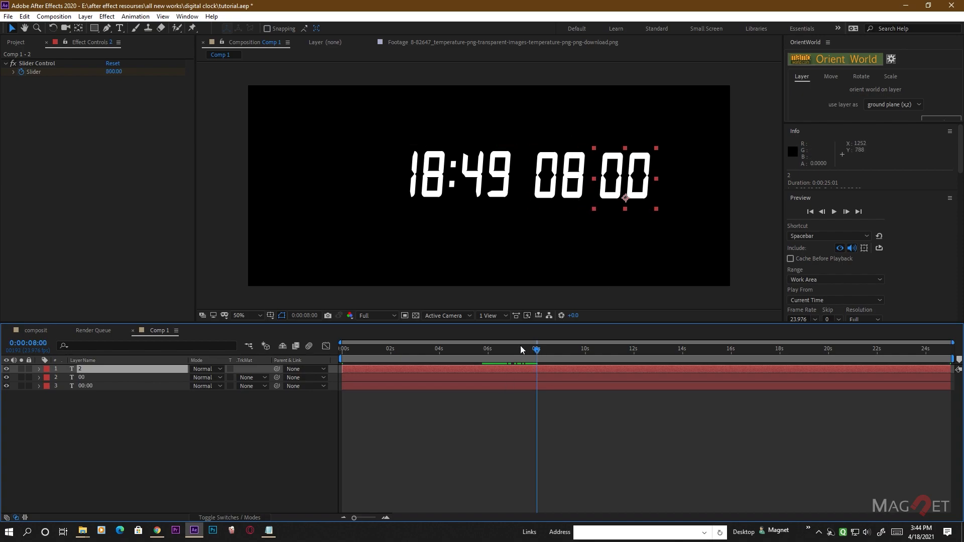
{"action": "mouse_move", "coordinate": [536, 352]}
{"action": "left_mouse_down"}
{"action": "mouse_move", "coordinate": [501, 352]}
{"action": "mouse_move", "coordinate": [523, 355]}
{"action": "left_mouse_up"}
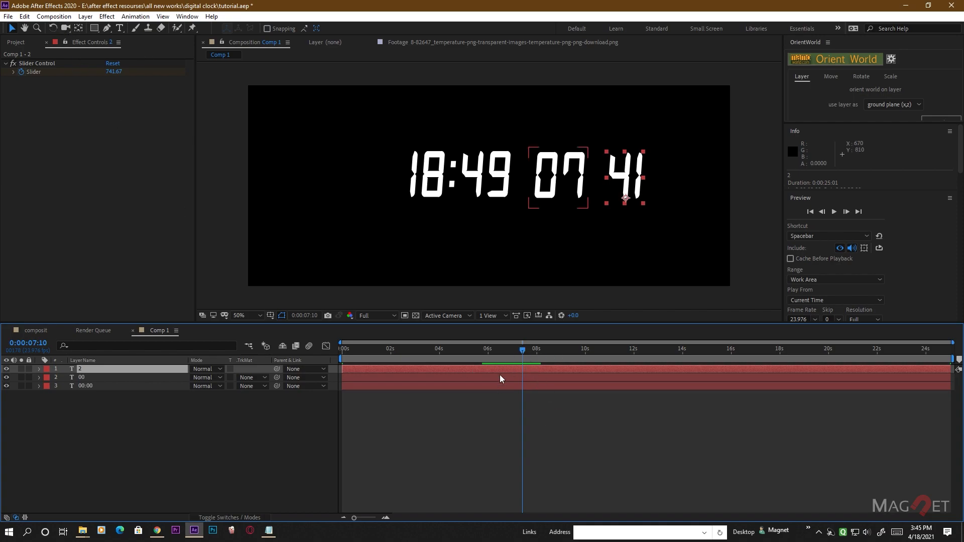
{"action": "mouse_move", "coordinate": [523, 351]}
{"action": "left_mouse_down"}
{"action": "mouse_move", "coordinate": [505, 352]}
{"action": "mouse_move", "coordinate": [518, 355]}
{"action": "left_mouse_up"}
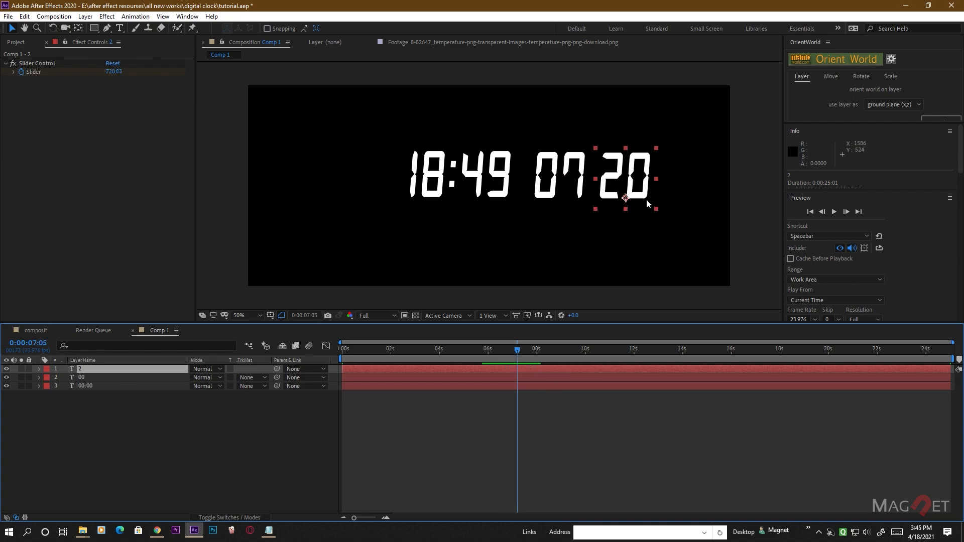
{"action": "key", "text": "Page_Down"}
{"action": "key", "text": "Page_Down"}
{"action": "key", "text": "Page_Down"}
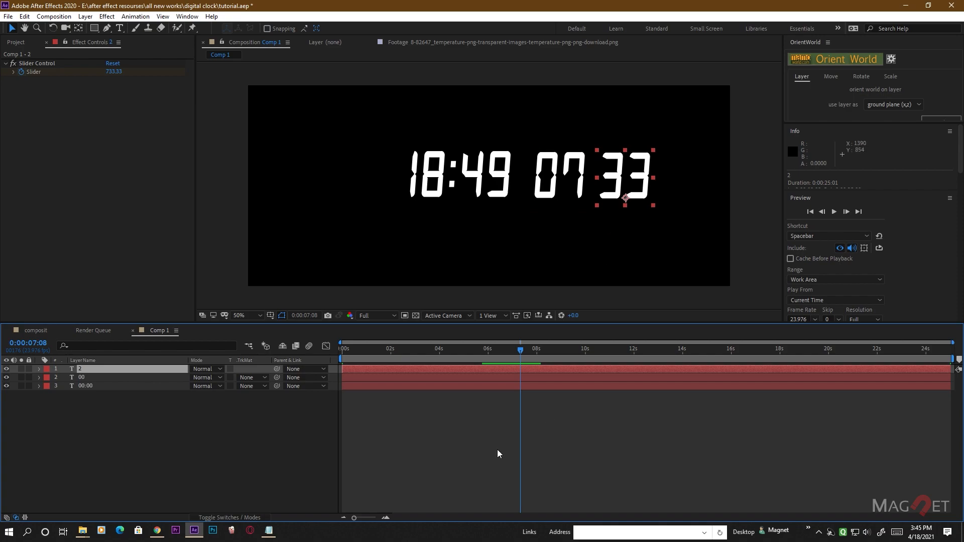
{"action": "left_click_drag", "start_coordinate": [522, 353], "coordinate": [954, 354]}
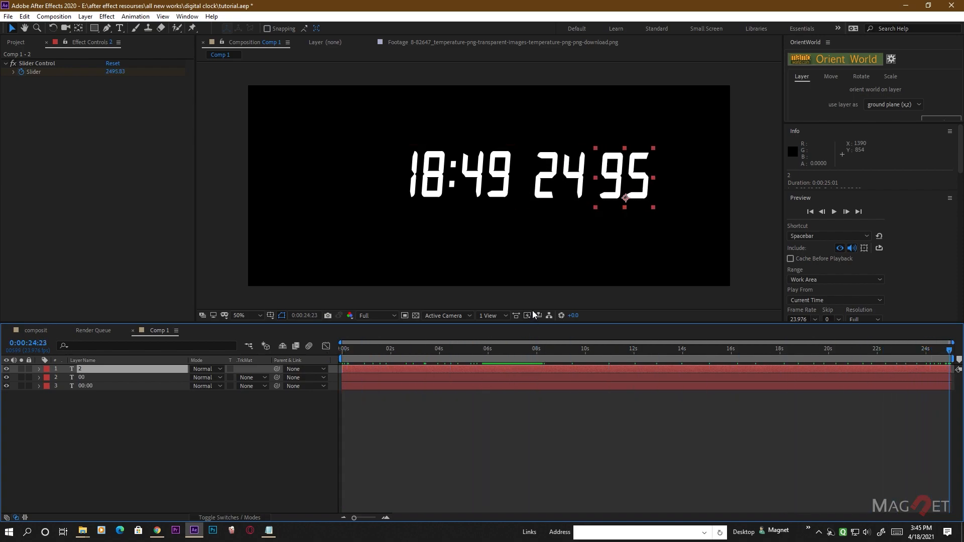
Add a new text layer containing a colon in the empty area below and before the clock digits
{"action": "left_click", "coordinate": [90, 379]}
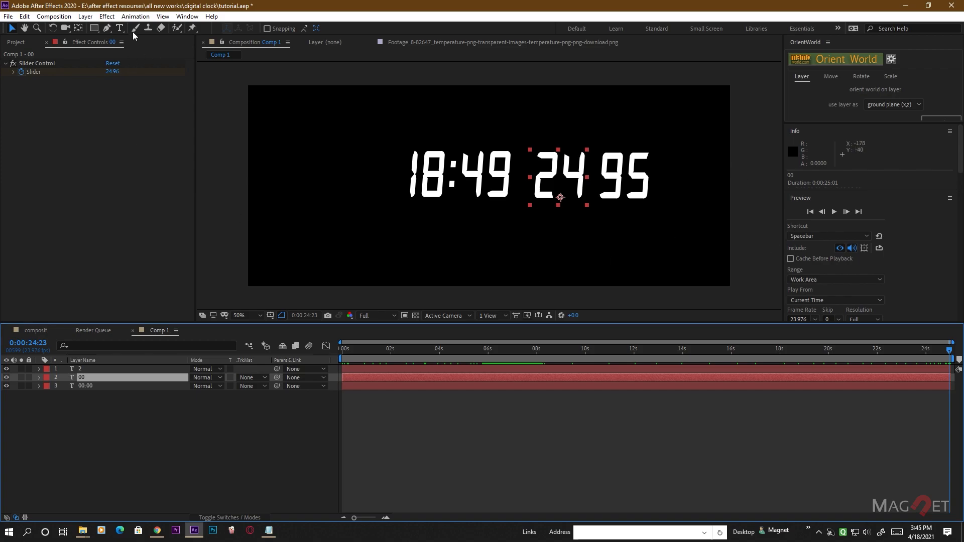
{"action": "left_click", "coordinate": [119, 29]}
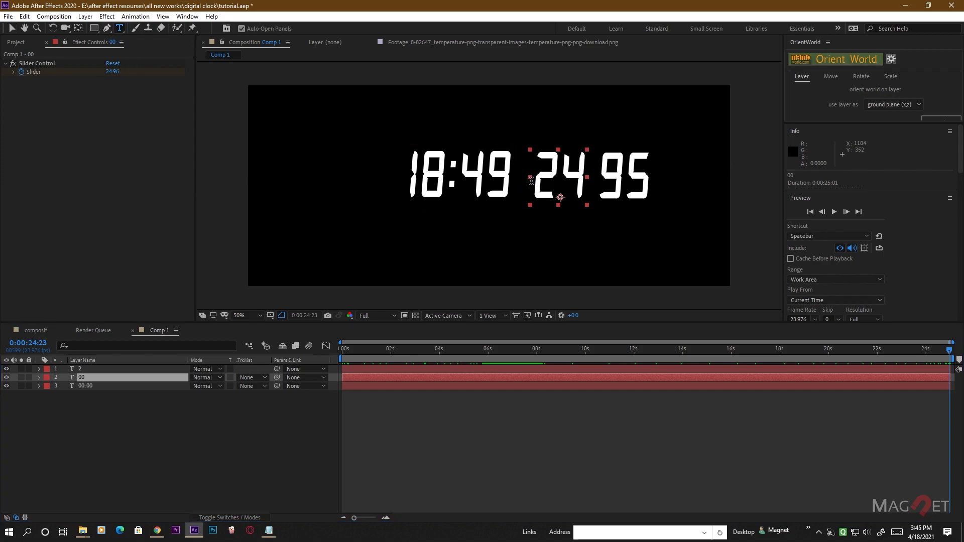
{"action": "left_click", "coordinate": [300, 237]}
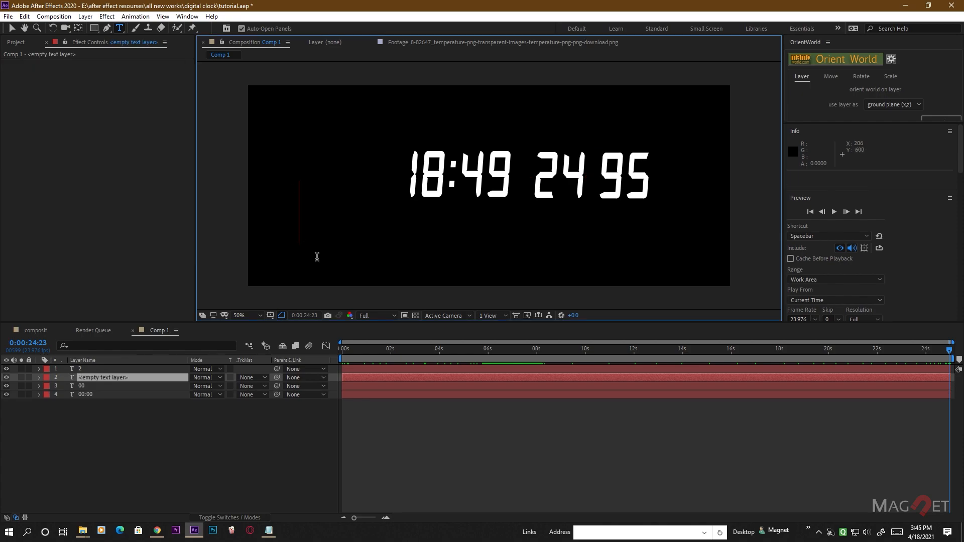
{"action": "type", "text": ":"}
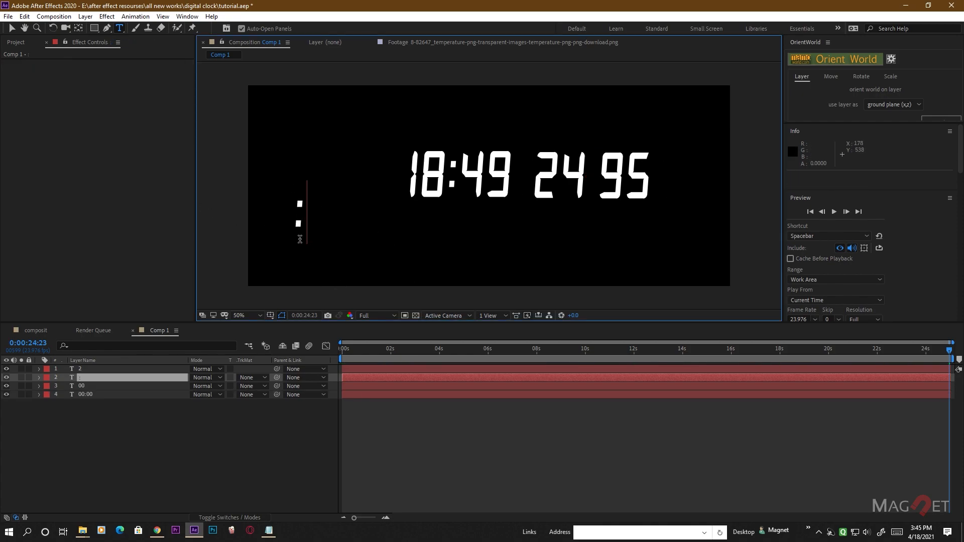
Nudge the colon layer between the minutes and seconds digits, to position 1086, 440
{"action": "left_click", "coordinate": [87, 378]}
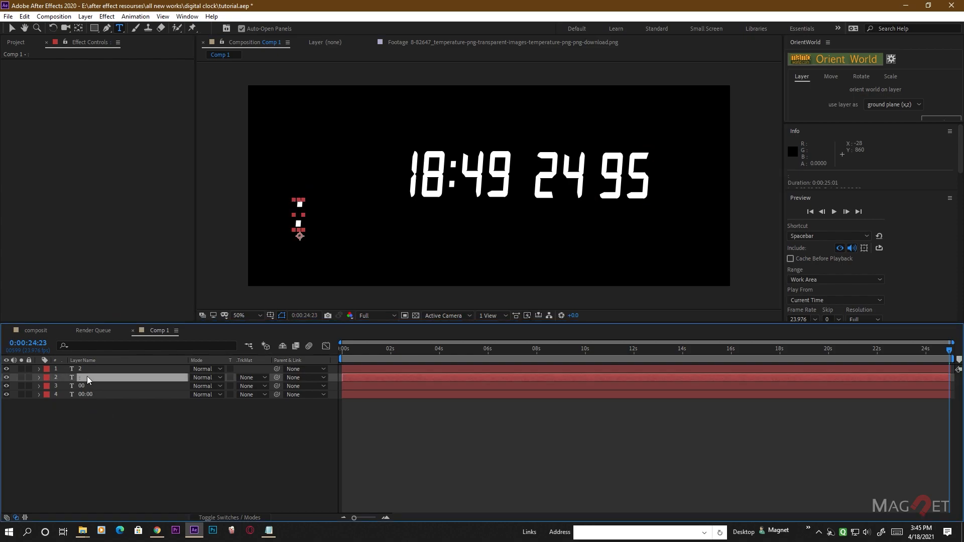
{"action": "key", "text": "shift+Right"}
{"action": "key", "text": "shift+Right"}
{"action": "key", "text": "shift+Right"}
{"action": "key", "text": "shift+Right"}
{"action": "key", "text": "shift+Right"}
{"action": "key", "text": "shift+Right"}
{"action": "key", "text": "shift+Right"}
{"action": "key", "text": "shift+Right"}
{"action": "key", "text": "shift+Right"}
{"action": "key", "text": "shift+Right"}
{"action": "key", "text": "shift+Right"}
{"action": "key", "text": "shift+Right"}
{"action": "key", "text": "shift+Right"}
{"action": "key", "text": "shift+Right"}
{"action": "key", "text": "shift+Right"}
{"action": "key", "text": "shift+Right"}
{"action": "key", "text": "shift+Right"}
{"action": "key", "text": "shift+Right"}
{"action": "key", "text": "shift+Right"}
{"action": "key", "text": "shift+Right"}
{"action": "key", "text": "shift+Right"}
{"action": "key", "text": "shift+Right"}
{"action": "key", "text": "shift+Right"}
{"action": "key", "text": "shift+Right"}
{"action": "key", "text": "shift+Right"}
{"action": "key", "text": "shift+Right"}
{"action": "key", "text": "shift+Right"}
{"action": "key", "text": "shift+Right"}
{"action": "key", "text": "shift+Right"}
{"action": "key", "text": "shift+Right"}
{"action": "key", "text": "shift+Right"}
{"action": "key", "text": "shift+Right"}
{"action": "key", "text": "shift+Right"}
{"action": "key", "text": "shift+Right"}
{"action": "key", "text": "shift+Right"}
{"action": "key", "text": "shift+Right"}
{"action": "key", "text": "shift+Right"}
{"action": "key", "text": "shift+Right"}
{"action": "key", "text": "shift+Right"}
{"action": "key", "text": "shift+Right"}
{"action": "key", "text": "shift+Up"}
{"action": "key", "text": "shift+Up"}
{"action": "key", "text": "shift+Right"}
{"action": "key", "text": "shift+Right"}
{"action": "key", "text": "shift+Right"}
{"action": "key", "text": "shift+Right"}
{"action": "key", "text": "shift+Right"}
{"action": "key", "text": "shift+Up"}
{"action": "key", "text": "shift+Up"}
{"action": "key", "text": "shift+Up"}
{"action": "key", "text": "shift+Up"}
{"action": "key", "text": "shift+Up"}
{"action": "key", "text": "shift+Up"}
{"action": "key", "text": "shift+Up"}
{"action": "key", "text": "shift+Up"}
{"action": "key", "text": "shift+Up"}
{"action": "key", "text": "shift+Up"}
{"action": "key", "text": "shift+Up"}
{"action": "key", "text": "shift+Up"}
{"action": "key", "text": "shift+Up"}
{"action": "key", "text": "shift+Up"}
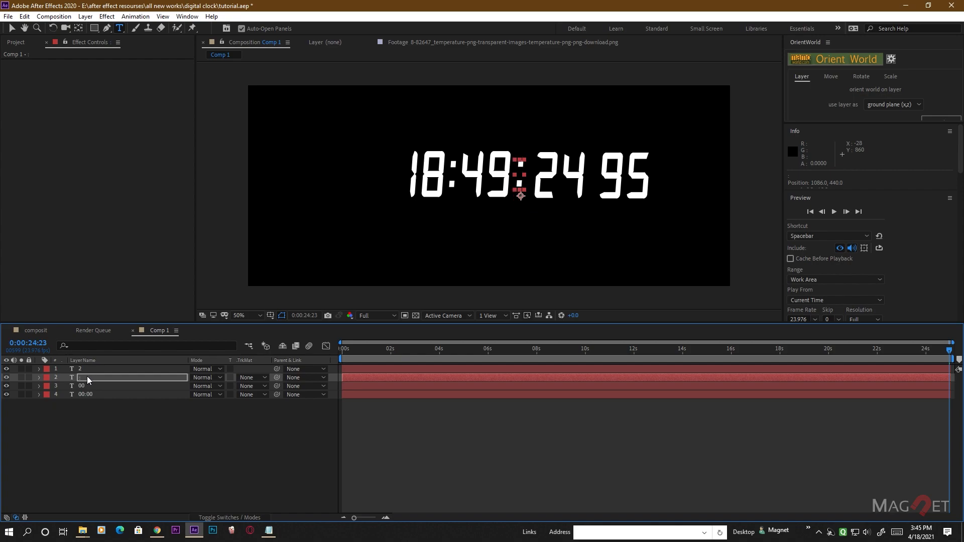
{"action": "left_click", "coordinate": [270, 465]}
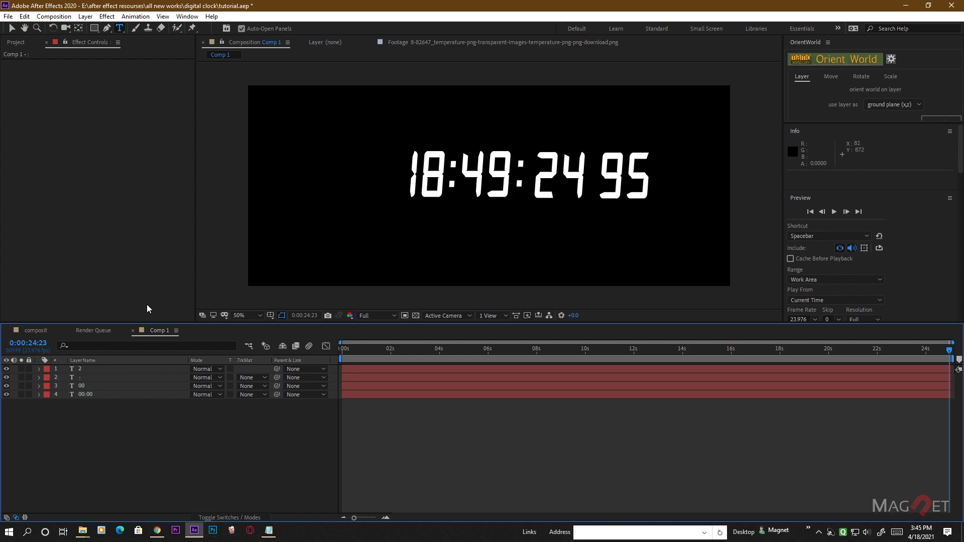
Duplicate the colon layer and nudge the copy between the seconds and hundredths digits, to position 1366, 440
{"action": "left_click", "coordinate": [98, 377]}
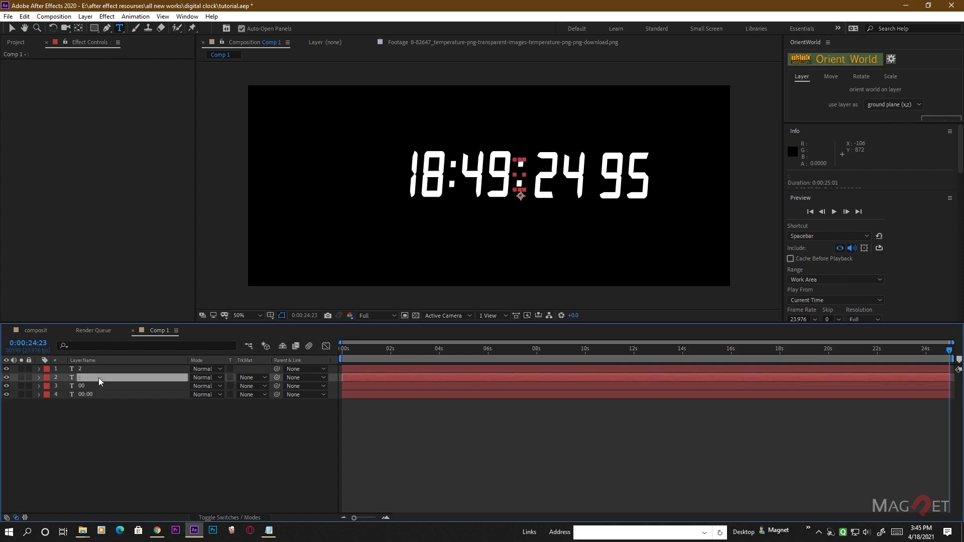
{"action": "key", "text": "ctrl+d"}
{"action": "key", "text": "shift+Right"}
{"action": "key", "text": "shift+Right"}
{"action": "key", "text": "shift+Right"}
{"action": "key", "text": "shift+Right"}
{"action": "key", "text": "shift+Right"}
{"action": "key", "text": "shift+Right"}
{"action": "key", "text": "shift+Right"}
{"action": "key", "text": "shift+Right"}
{"action": "key", "text": "shift+Right"}
{"action": "key", "text": "shift+Right"}
{"action": "key", "text": "shift+Right"}
{"action": "key", "text": "shift+Right"}
{"action": "key", "text": "shift+Right"}
{"action": "key", "text": "shift+Right"}
{"action": "key", "text": "shift+Right"}
{"action": "key", "text": "shift+Right"}
{"action": "key", "text": "shift+Right"}
{"action": "key", "text": "shift+Right"}
{"action": "key", "text": "shift+Right"}
{"action": "key", "text": "shift+Right"}
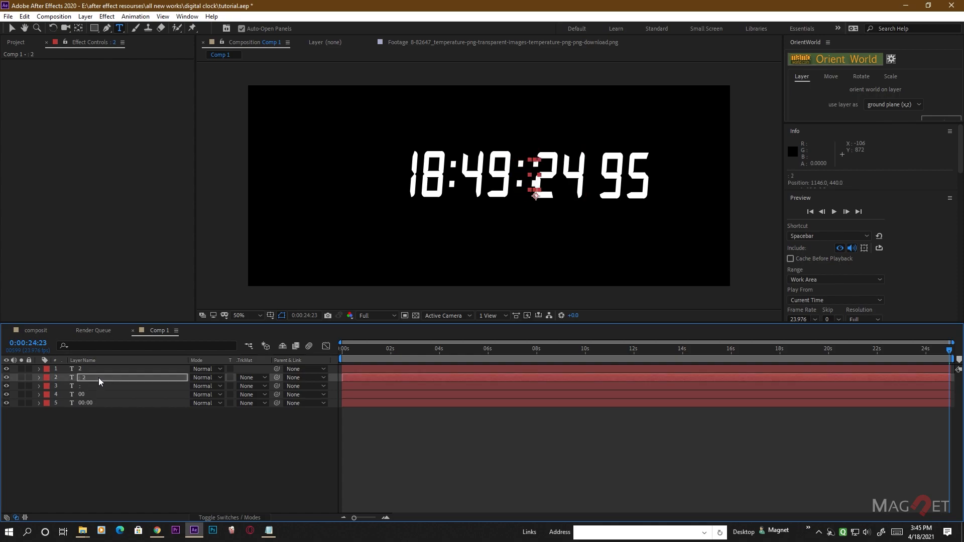
{"action": "key", "text": "shift+Right"}
{"action": "key", "text": "shift+Right"}
{"action": "key", "text": "shift+Right"}
{"action": "key", "text": "shift+Right"}
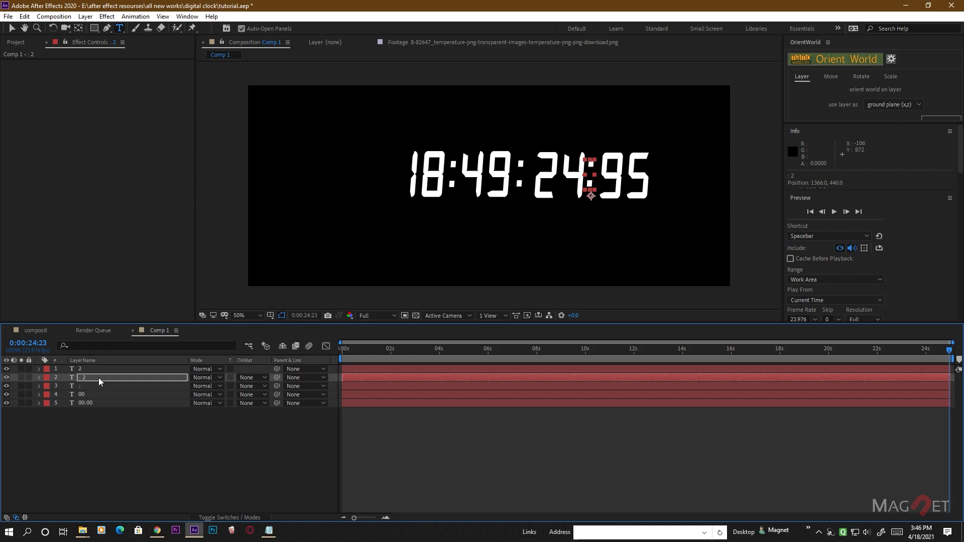
{"action": "left_click", "coordinate": [226, 462]}
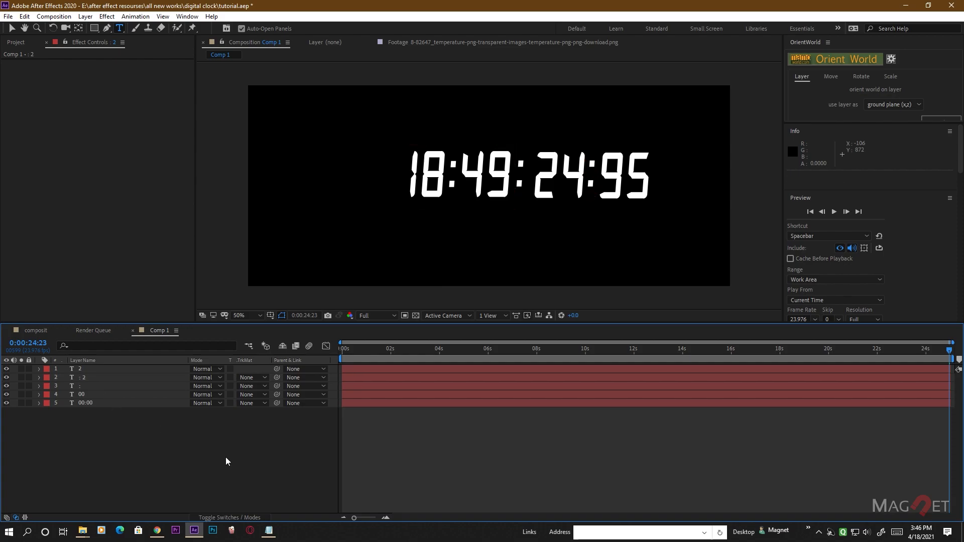
Select all five text layers and move them left together to centre the clock in the composition
{"action": "left_click", "coordinate": [12, 28]}
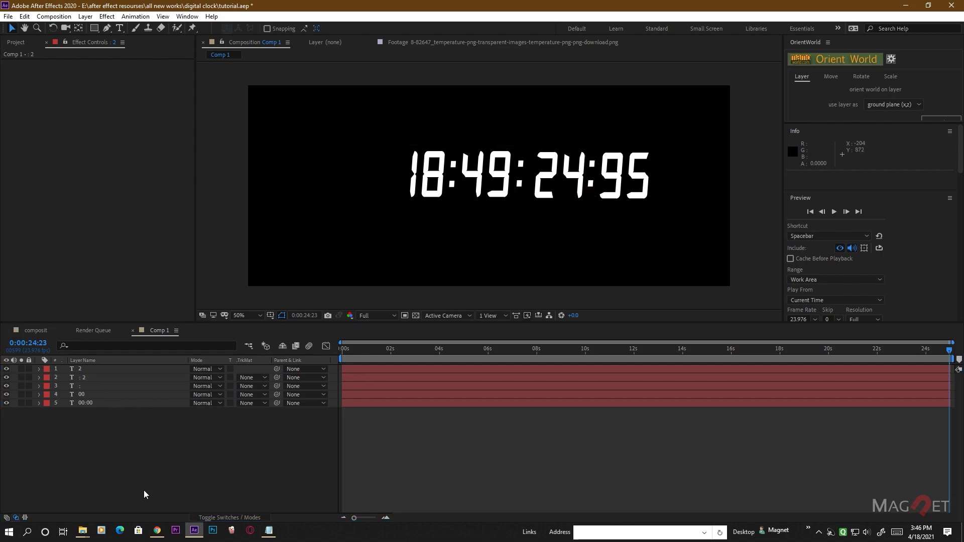
{"action": "left_click_drag", "start_coordinate": [141, 436], "coordinate": [70, 367]}
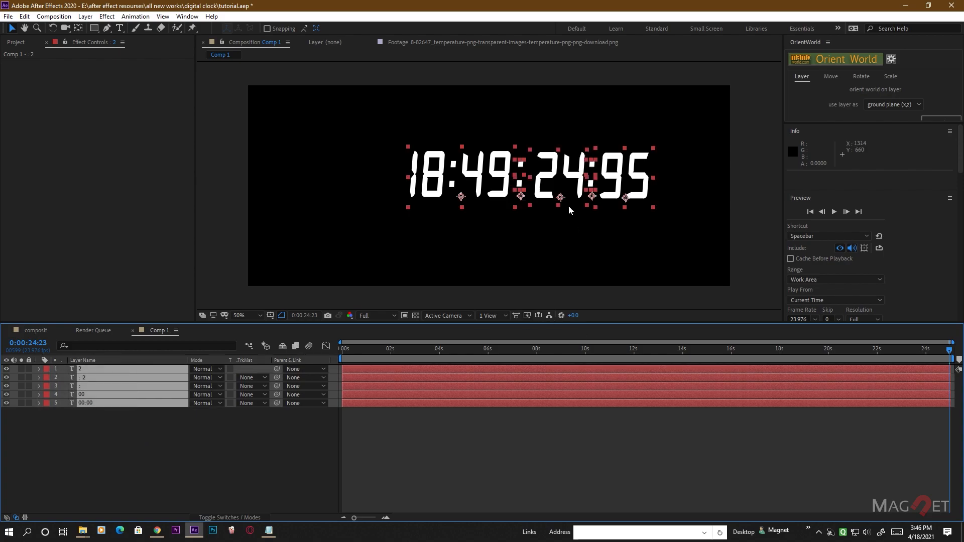
{"action": "left_click_drag", "start_coordinate": [551, 183], "coordinate": [510, 184]}
{"action": "left_click", "coordinate": [231, 486]}
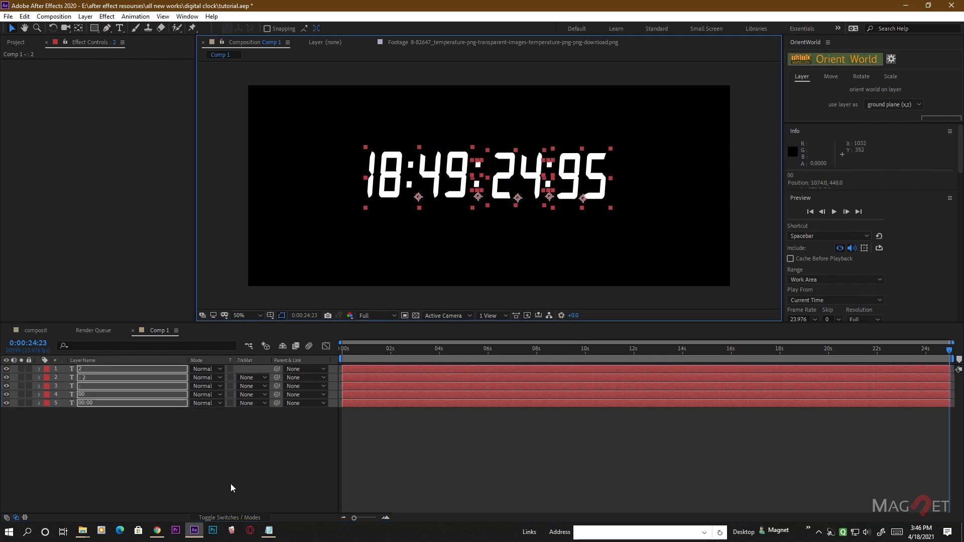
Reduce the font size of the seconds text to 136 px and of the hundredths text to 86 px
{"action": "left_click", "coordinate": [119, 27]}
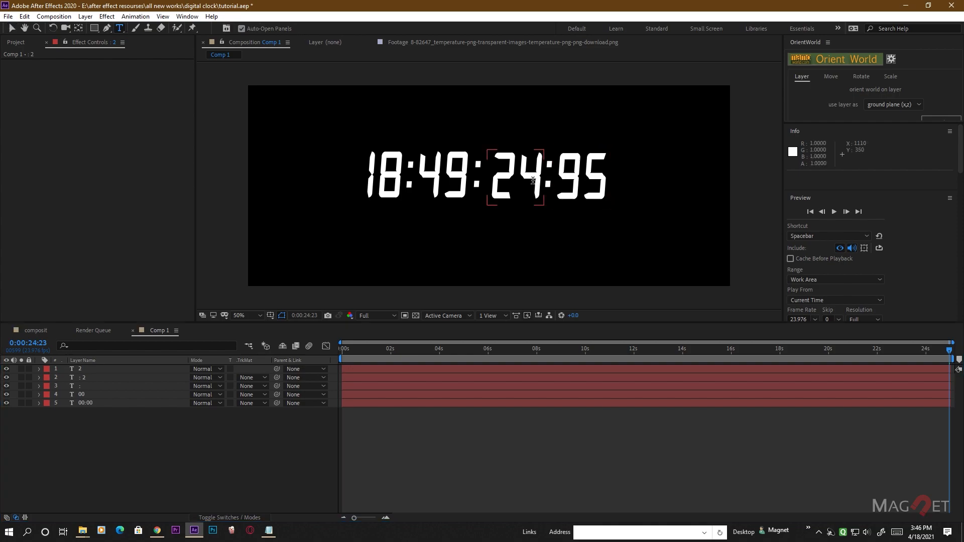
{"action": "left_click", "coordinate": [12, 29]}
{"action": "left_click", "coordinate": [503, 171]}
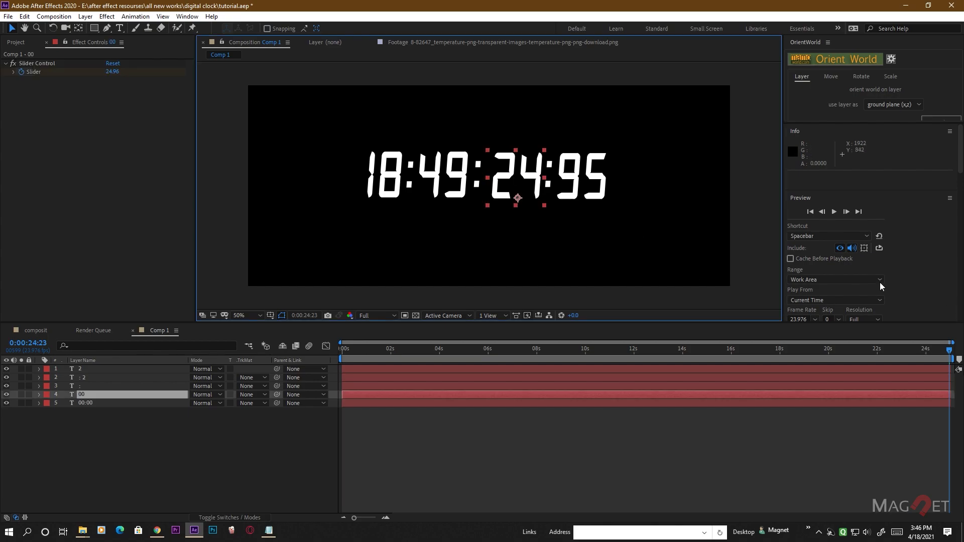
{"action": "scroll", "coordinate": [889, 259], "scroll_direction": "down", "scroll_amount": 10}
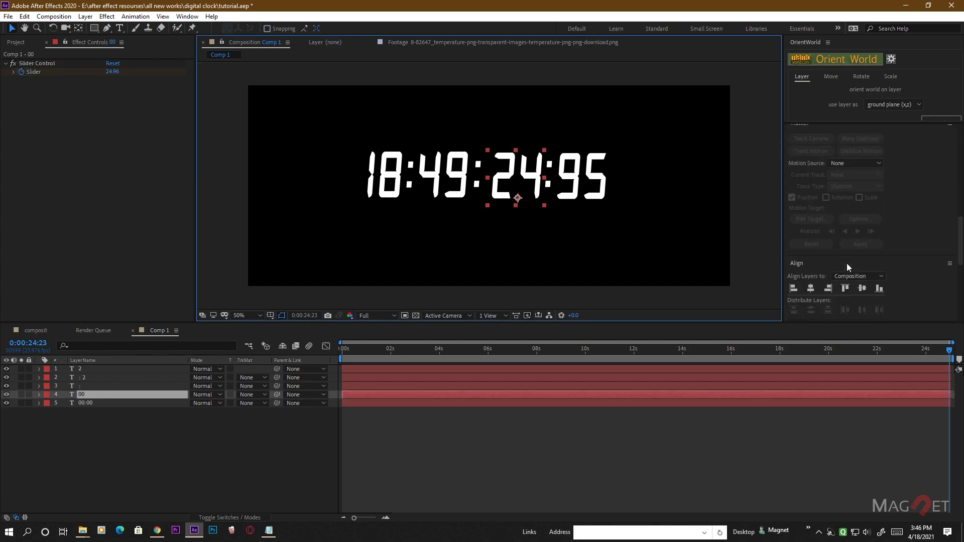
{"action": "scroll", "coordinate": [847, 263], "scroll_direction": "down", "scroll_amount": 5}
{"action": "mouse_move", "coordinate": [800, 285]}
{"action": "left_mouse_down"}
{"action": "mouse_move", "coordinate": [784, 290]}
{"action": "mouse_move", "coordinate": [800, 274]}
{"action": "mouse_move", "coordinate": [769, 283]}
{"action": "mouse_move", "coordinate": [790, 277]}
{"action": "left_mouse_up"}
{"action": "left_click", "coordinate": [592, 188]}
Reduce the font size of the first separate colon and set the second one's to 100 px
{"action": "left_click", "coordinate": [478, 178]}
{"action": "left_click_drag", "start_coordinate": [807, 271], "coordinate": [777, 280]}
{"action": "left_click", "coordinate": [548, 186]}
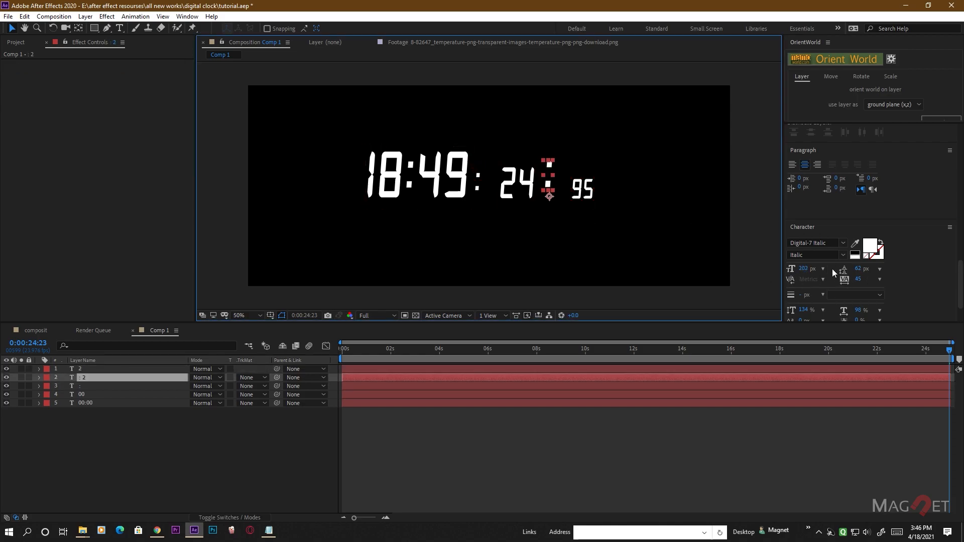
{"action": "left_click_drag", "start_coordinate": [803, 268], "coordinate": [769, 282]}
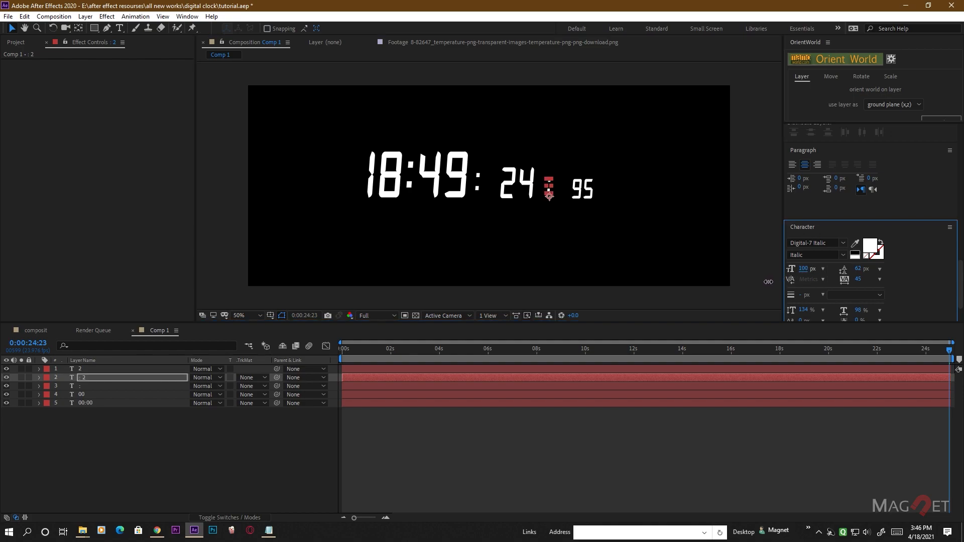
Nudge the seconds digits left until they sit close to the colon after the minutes
{"action": "left_click", "coordinate": [519, 182]}
{"action": "key", "text": "shift+Left"}
{"action": "key", "text": "shift+Left"}
{"action": "key", "text": "shift+Left"}
{"action": "key", "text": "shift+Left"}
{"action": "key", "text": "shift+Left"}
{"action": "key", "text": "shift+Left"}
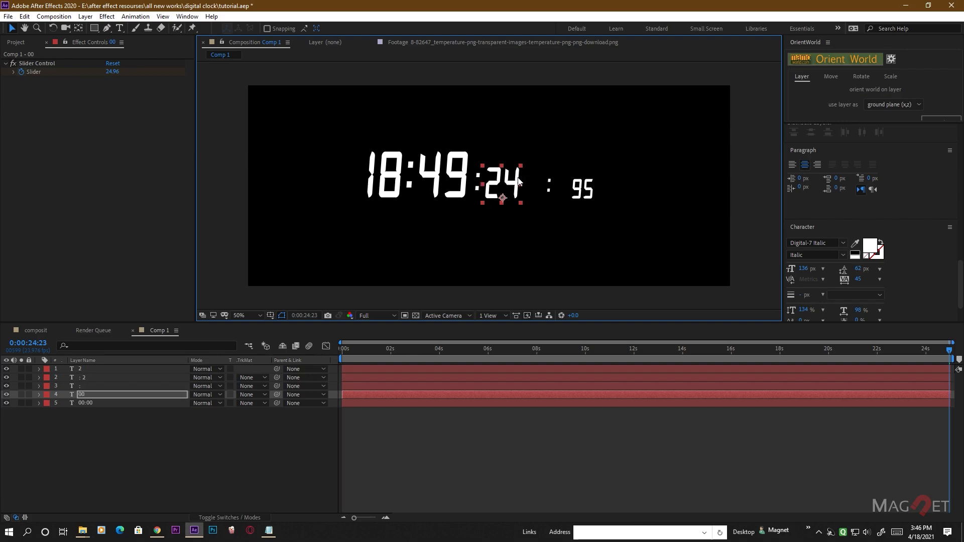
Nudge the second colon layer left until it sits close behind the seconds digits
{"action": "left_click", "coordinate": [549, 187]}
{"action": "key", "text": "shift+Left"}
{"action": "key", "text": "shift+Left"}
{"action": "key", "text": "shift+Left"}
{"action": "key", "text": "shift+Left"}
{"action": "key", "text": "shift+Left"}
{"action": "key", "text": "shift+Left"}
{"action": "key", "text": "shift+Left"}
{"action": "key", "text": "shift+Left"}
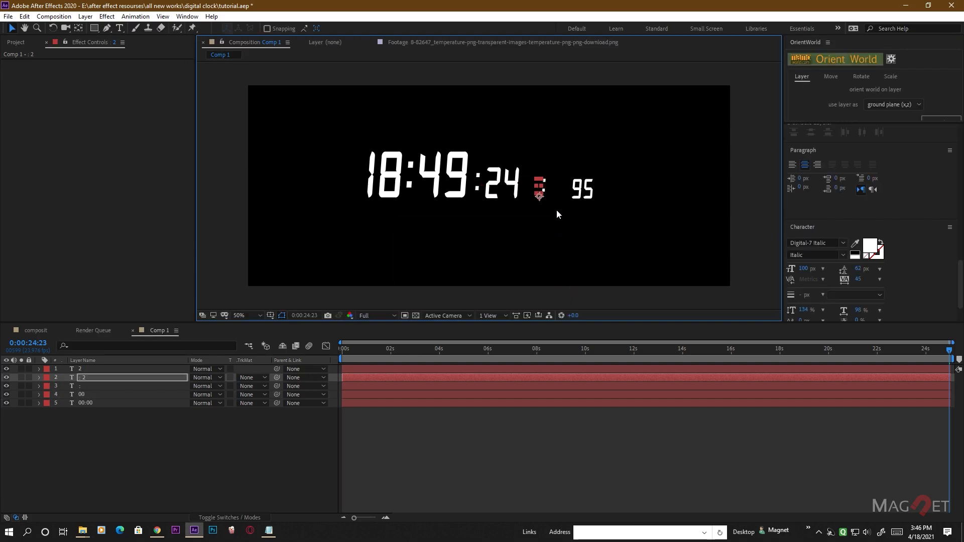
Nudge the hundredths digits left until they sit close to the second colon, keeping their baseline aligned
{"action": "left_click", "coordinate": [584, 193]}
{"action": "key", "text": "shift+Left"}
{"action": "key", "text": "shift+Left"}
{"action": "key", "text": "shift+Left"}
{"action": "key", "text": "shift+Left"}
{"action": "key", "text": "shift+Left"}
{"action": "key", "text": "shift+Left"}
{"action": "key", "text": "shift+Left"}
{"action": "key", "text": "shift+Left"}
{"action": "key", "text": "shift+Left"}
{"action": "key", "text": "shift+Left"}
{"action": "key", "text": "shift+Left"}
{"action": "key", "text": "shift+Left"}
{"action": "key", "text": "shift+Left"}
{"action": "key", "text": "shift+Left"}
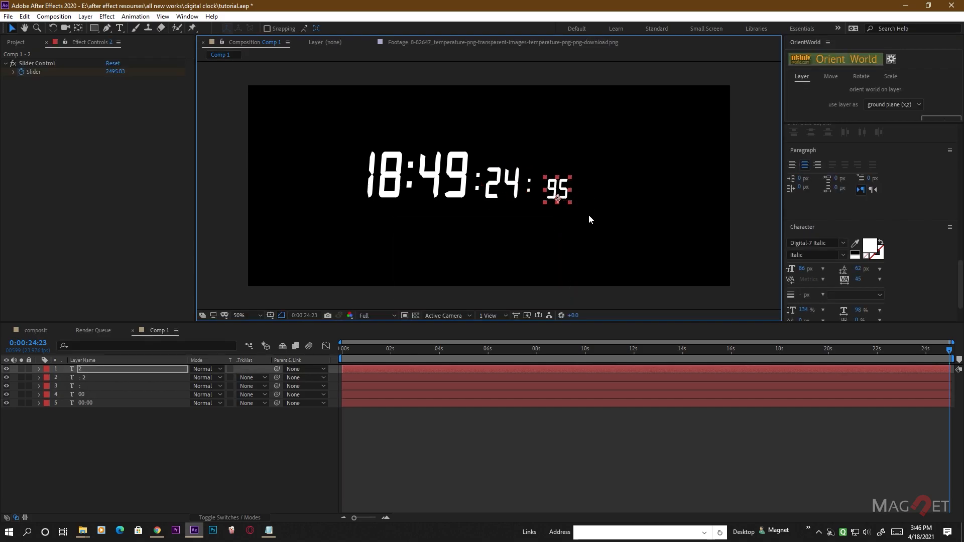
{"action": "key", "text": "shift+Left"}
{"action": "key", "text": "shift+Left"}
{"action": "key", "text": "shift+Down"}
{"action": "key", "text": "shift+Down"}
{"action": "key", "text": "shift+Up"}
{"action": "key", "text": "shift+Up"}
{"action": "key", "text": "ctrl+alt+shift+period"}
{"action": "key", "text": "ctrl+shift+period"}
{"action": "key", "text": "ctrl+shift+period"}
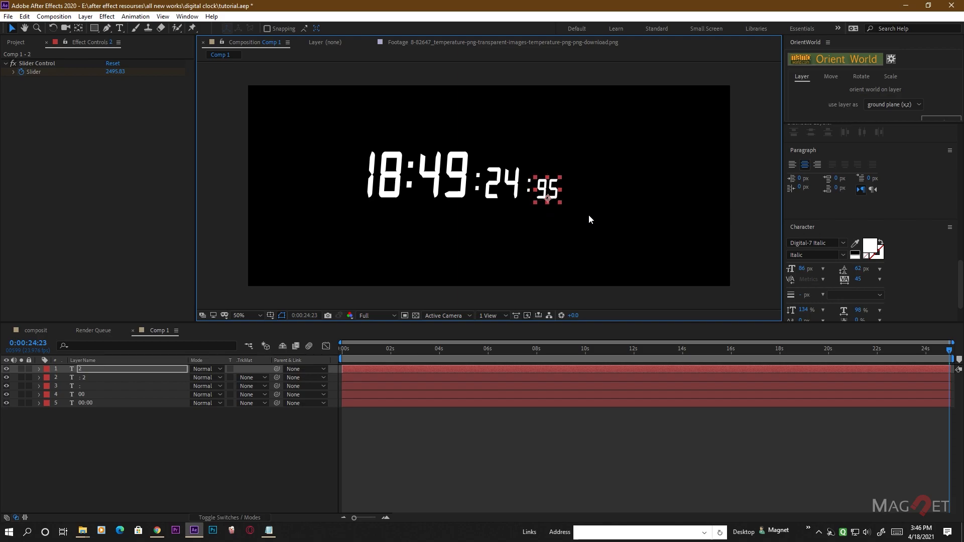
{"action": "left_click", "coordinate": [271, 467]}
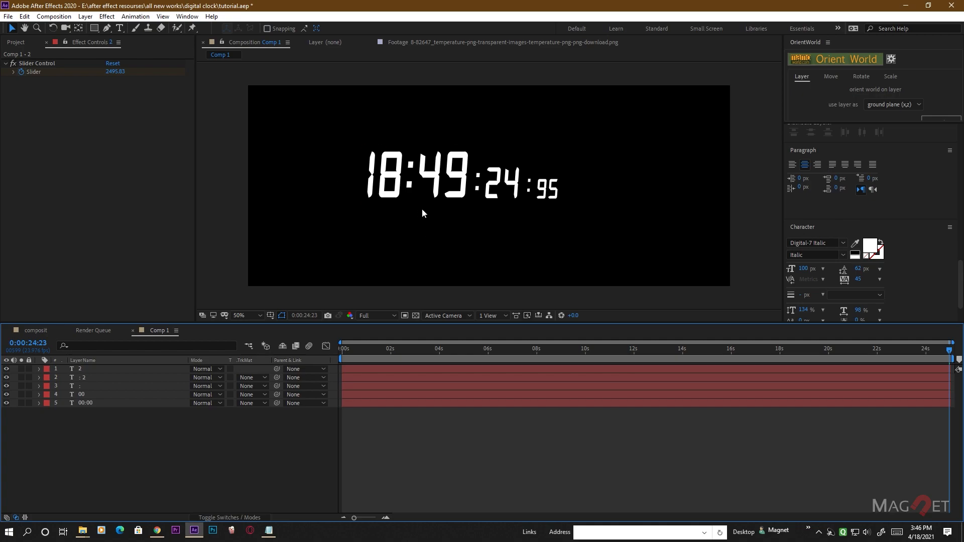
At 0:00:00:00, change the hour line in the 00:00 layer's Source Text expression to Math.floor(slider/3600%12)
{"action": "left_click_drag", "start_coordinate": [363, 350], "coordinate": [321, 359]}
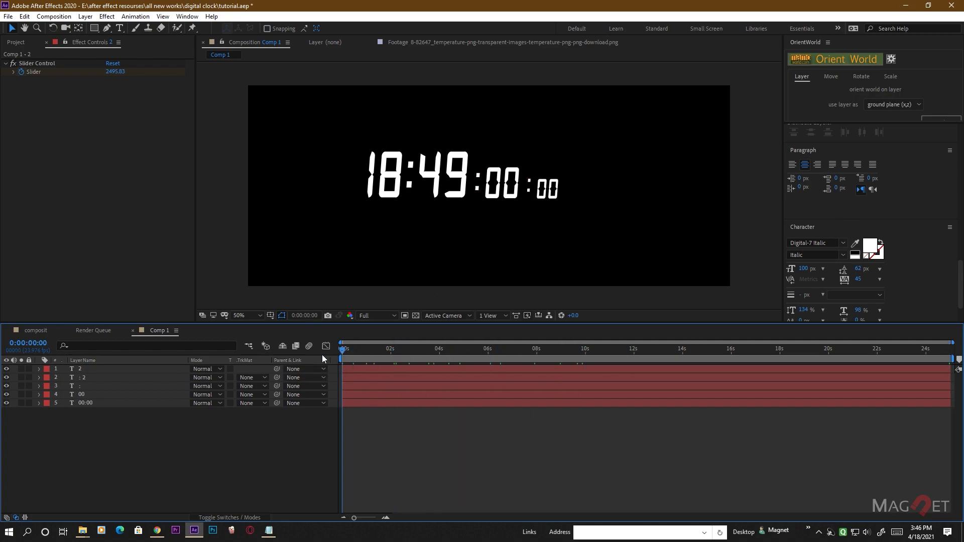
{"action": "left_click", "coordinate": [95, 406]}
{"action": "left_click", "coordinate": [96, 403]}
{"action": "key", "text": "e"}
{"action": "key", "text": "e"}
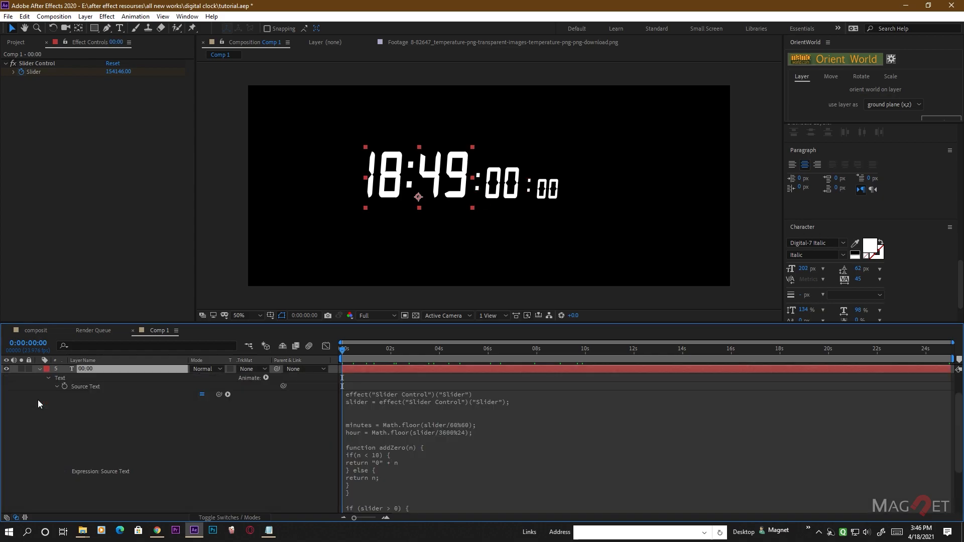
{"action": "left_click", "coordinate": [484, 448]}
{"action": "left_click", "coordinate": [487, 443]}
{"action": "double_click", "coordinate": [483, 435]}
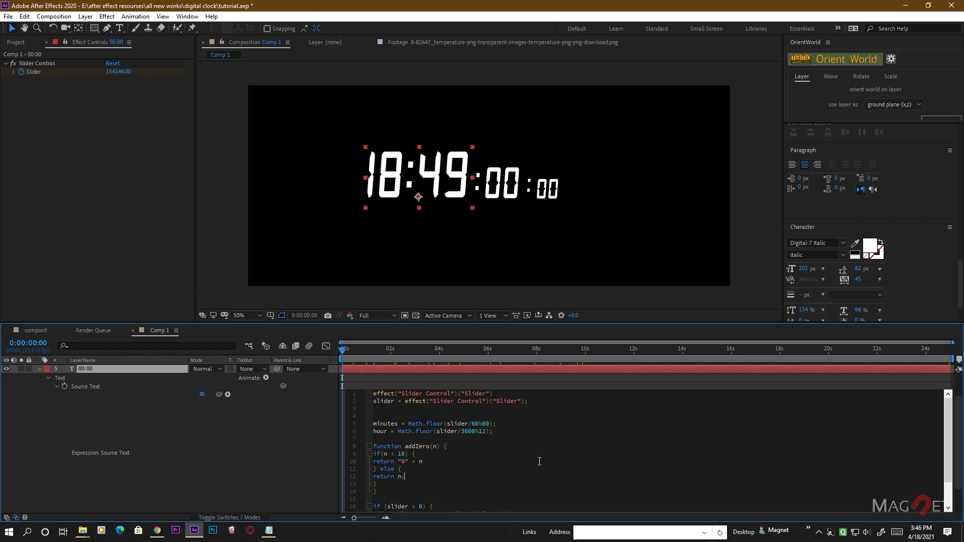
{"action": "left_click", "coordinate": [289, 460]}
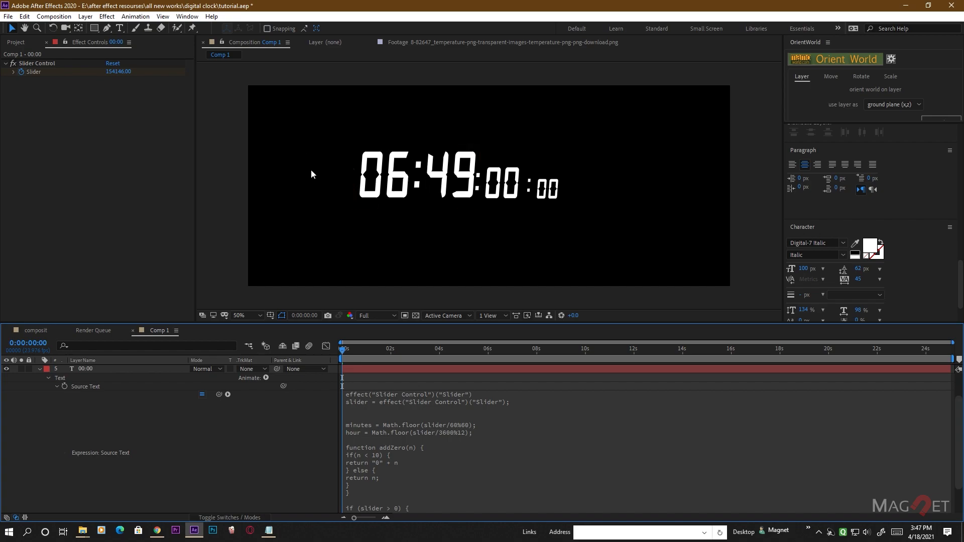
Set the font size of the colon between the seconds and hundredths digits to 82 px
{"action": "left_click", "coordinate": [59, 378]}
{"action": "left_click", "coordinate": [40, 370]}
{"action": "left_click", "coordinate": [192, 450]}
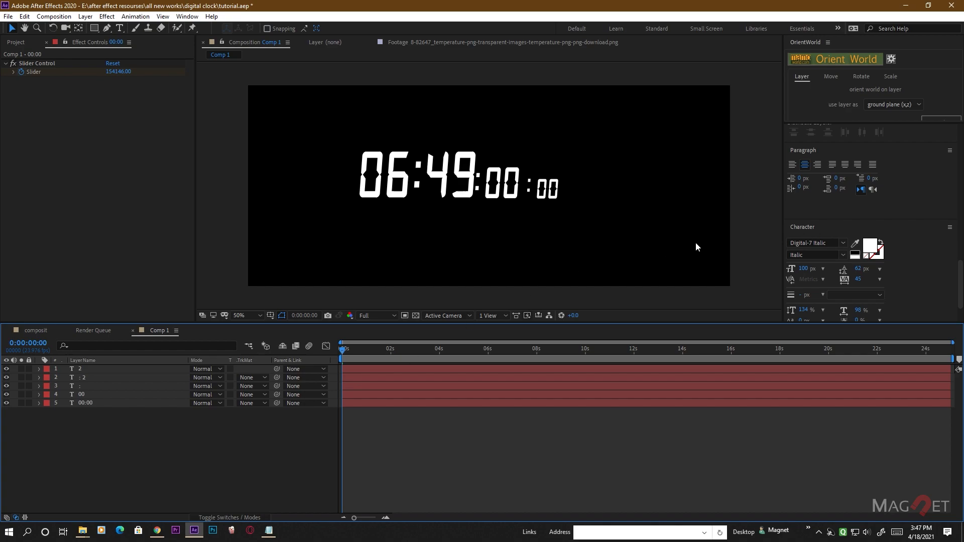
{"action": "left_click", "coordinate": [529, 187]}
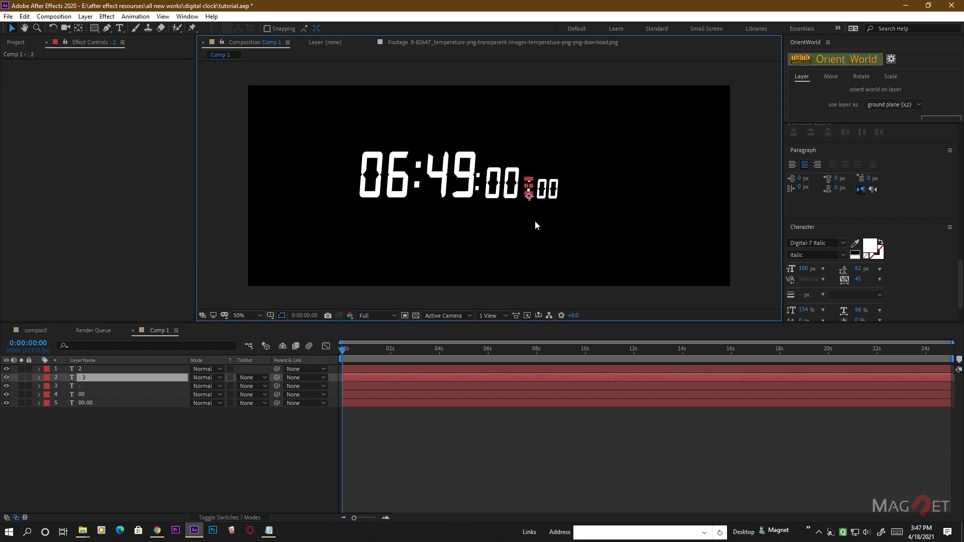
{"action": "left_click", "coordinate": [534, 221]}
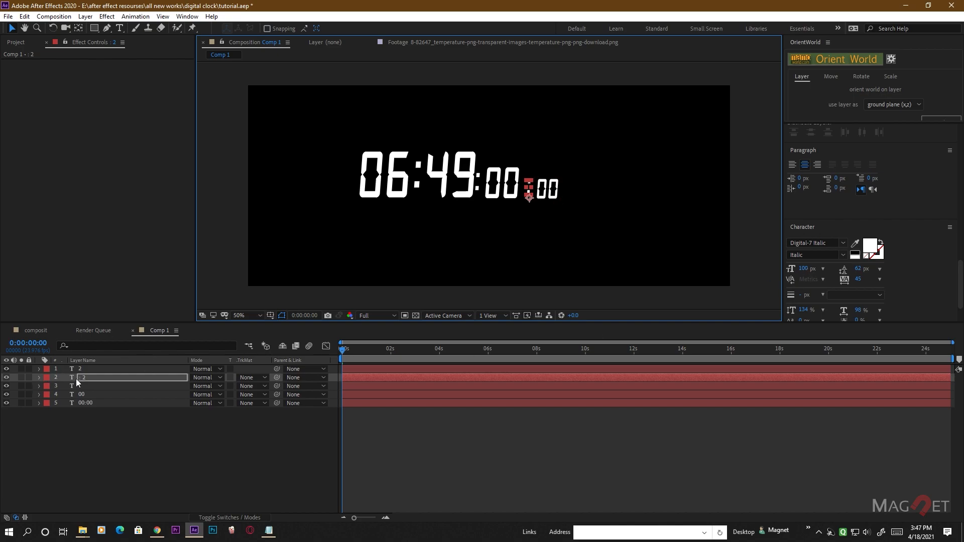
{"action": "left_click_drag", "start_coordinate": [808, 276], "coordinate": [801, 279]}
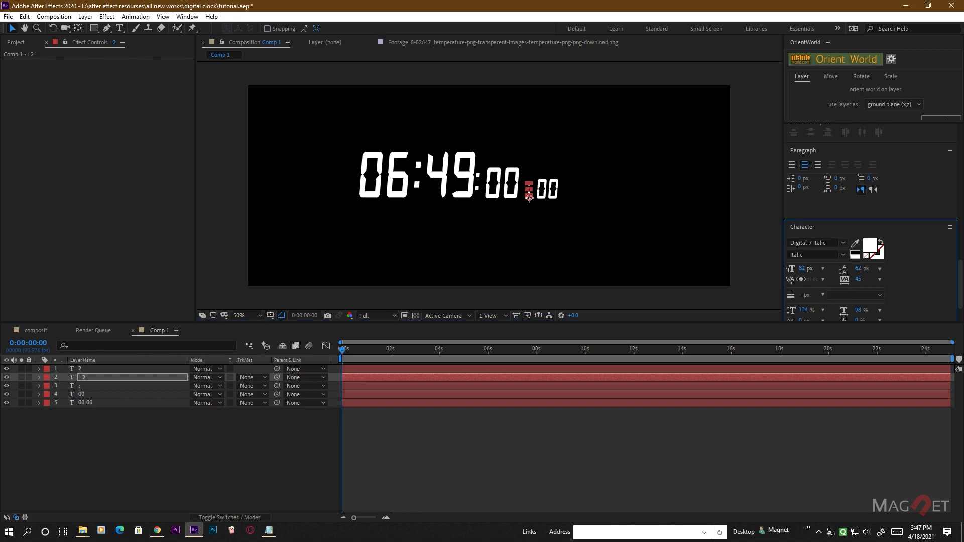
{"action": "left_click", "coordinate": [229, 445]}
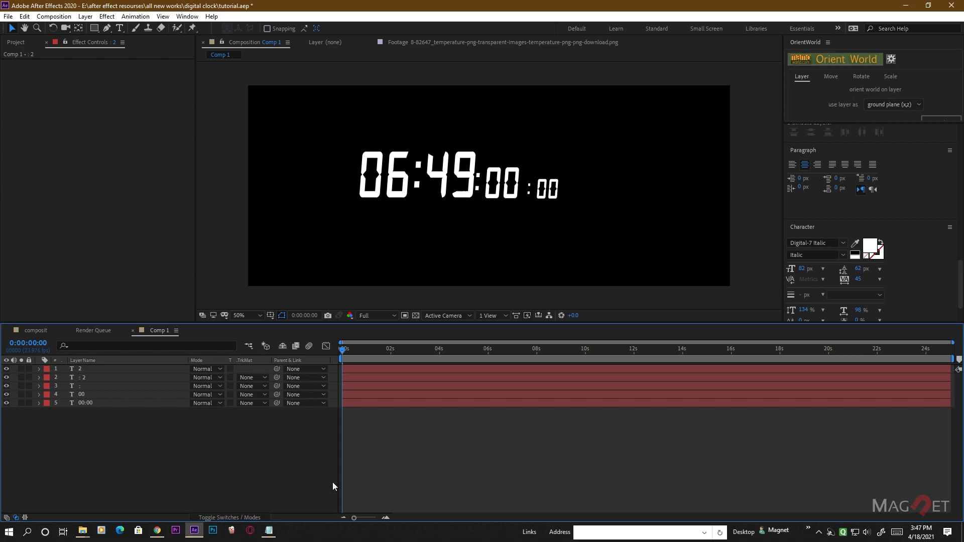
At 0:00:25:00, create a black 1920 × 800 px solid named element above the text layers
{"action": "left_click_drag", "start_coordinate": [352, 348], "coordinate": [954, 387]}
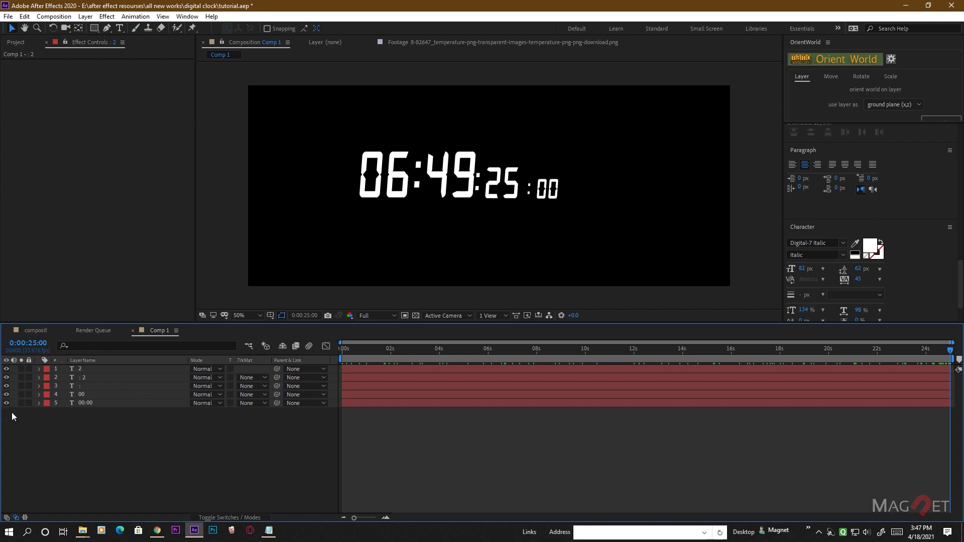
{"action": "left_click", "coordinate": [86, 16]}
{"action": "mouse_move", "coordinate": [101, 28]}
{"action": "left_click", "coordinate": [262, 39]}
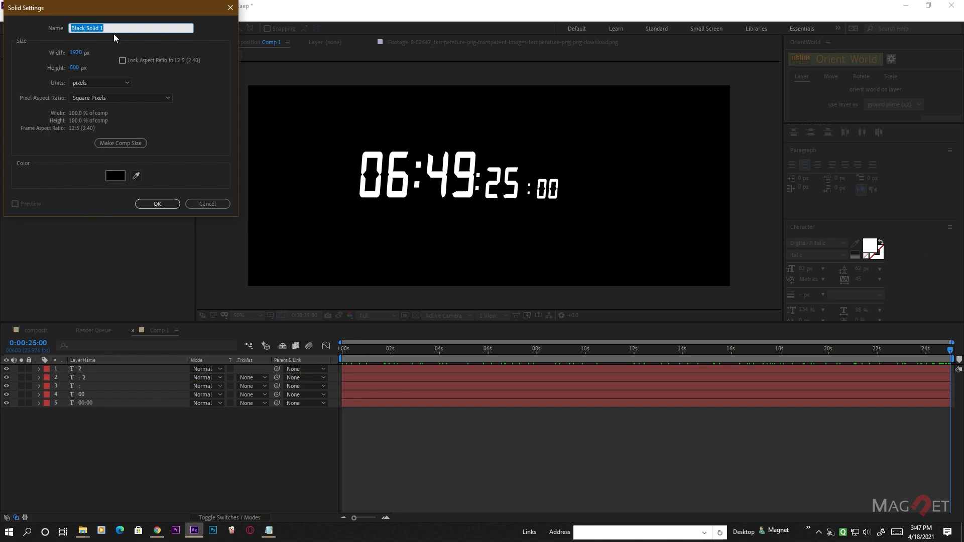
{"action": "type", "text": "element"}
{"action": "left_click", "coordinate": [157, 203]}
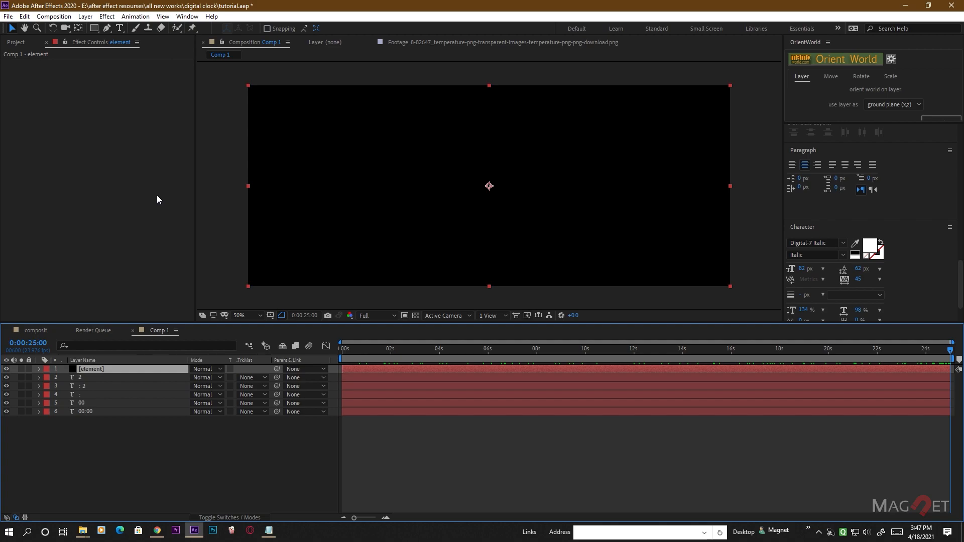
Apply the Video Copilot Element effect to the element solid and hide the five text layers beneath it
{"action": "scroll", "coordinate": [914, 272], "scroll_direction": "down", "scroll_amount": 2}
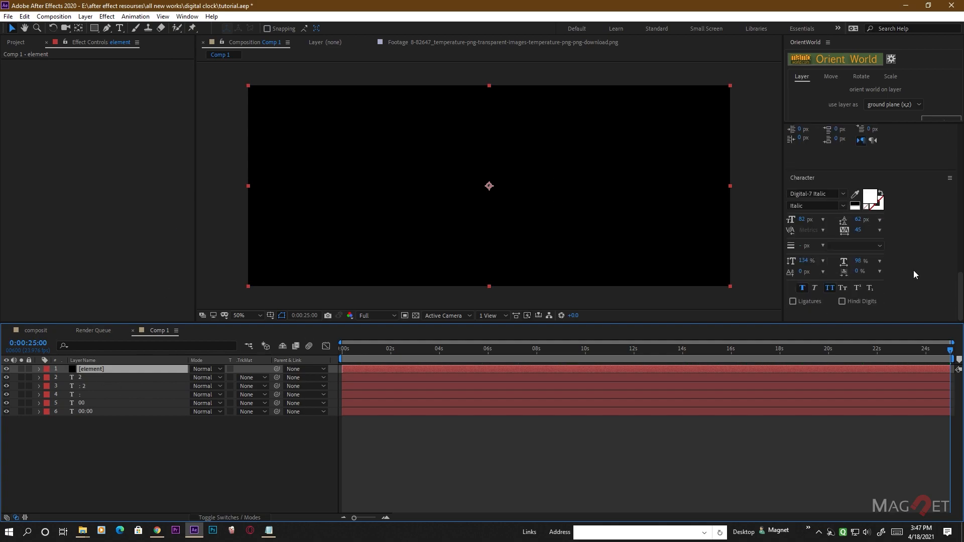
{"action": "scroll", "coordinate": [914, 270], "scroll_direction": "down", "scroll_amount": 10}
{"action": "left_click", "coordinate": [818, 223]}
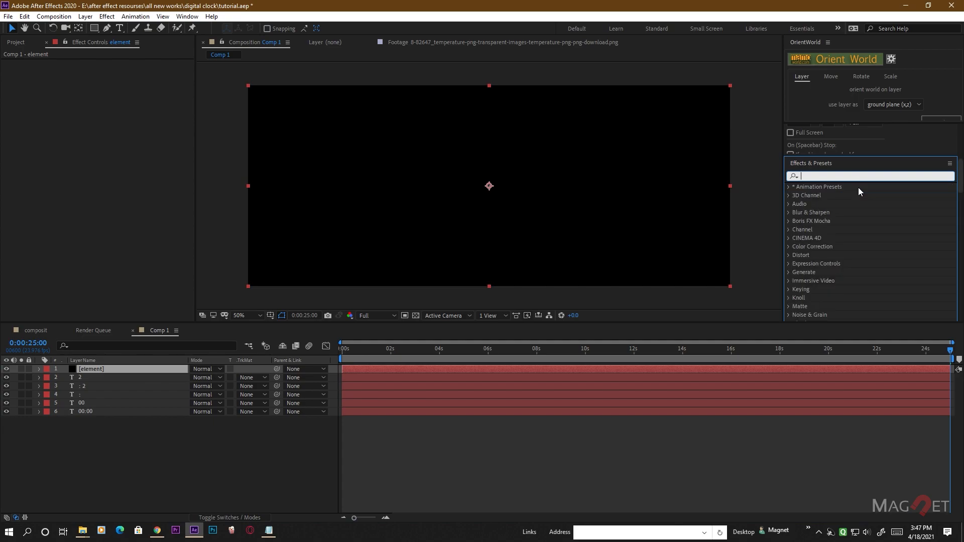
{"action": "scroll", "coordinate": [833, 262], "scroll_direction": "down", "scroll_amount": 8}
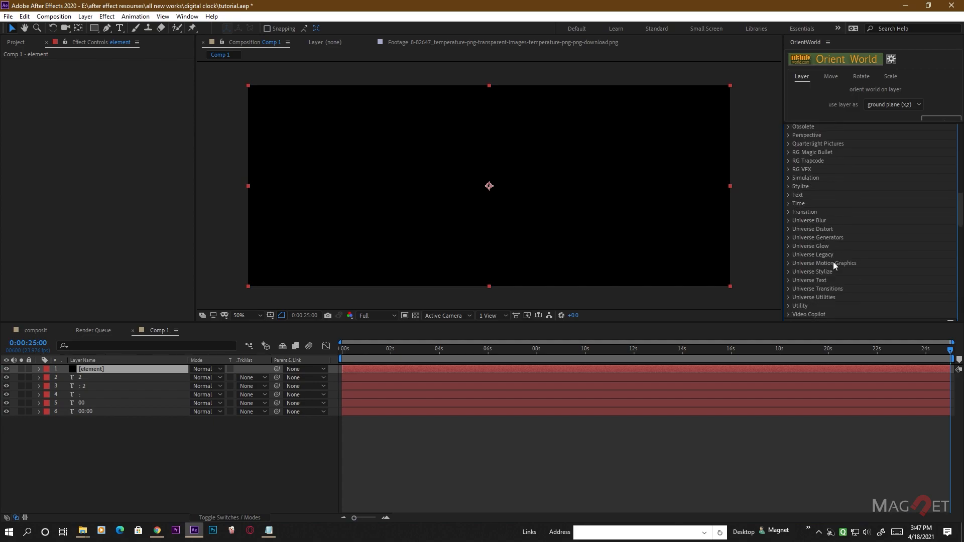
{"action": "scroll", "coordinate": [827, 273], "scroll_direction": "down", "scroll_amount": 2}
{"action": "left_click", "coordinate": [788, 274]}
{"action": "left_click", "coordinate": [824, 283]}
{"action": "left_click_drag", "start_coordinate": [824, 284], "coordinate": [453, 206]}
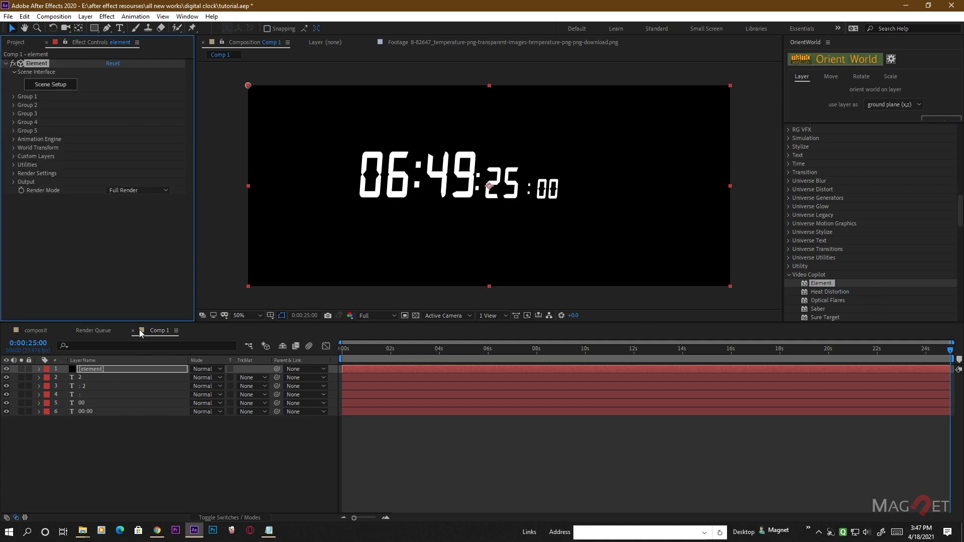
{"action": "left_click_drag", "start_coordinate": [7, 378], "coordinate": [26, 409]}
{"action": "left_click", "coordinate": [89, 369]}
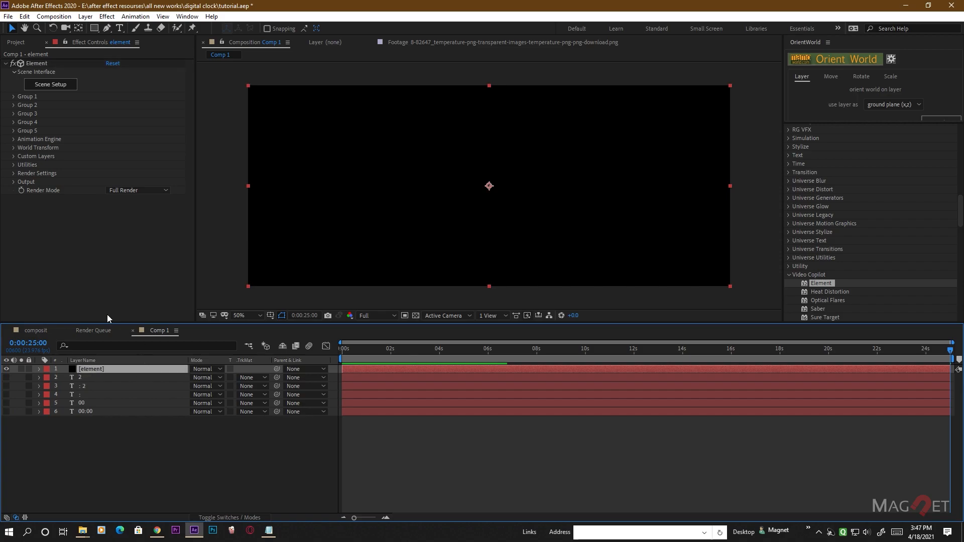
In Element's Custom Text and Masks, assign Path Layers 1 to 5 to layers 2. 2, 3. : 2, 4. :, 5. 00 and 6. 00:00
{"action": "left_click", "coordinate": [14, 156]}
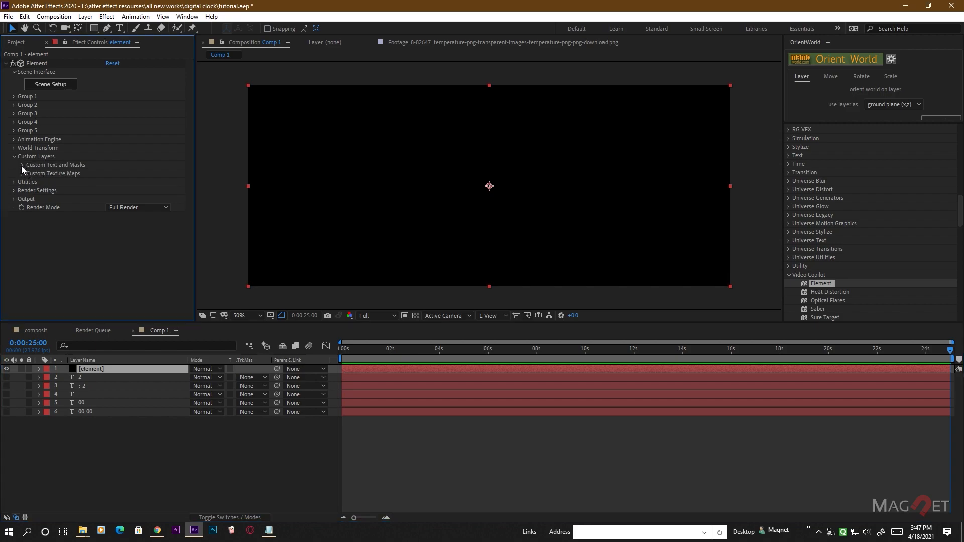
{"action": "left_click", "coordinate": [22, 165]}
{"action": "left_click", "coordinate": [132, 173]}
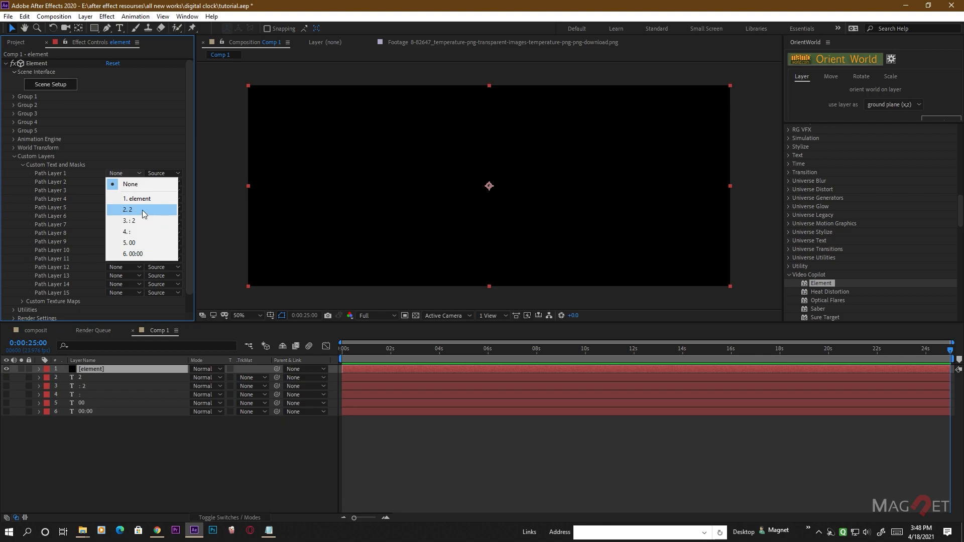
{"action": "left_click", "coordinate": [142, 210]}
{"action": "left_click", "coordinate": [135, 182]}
{"action": "left_click", "coordinate": [138, 230]}
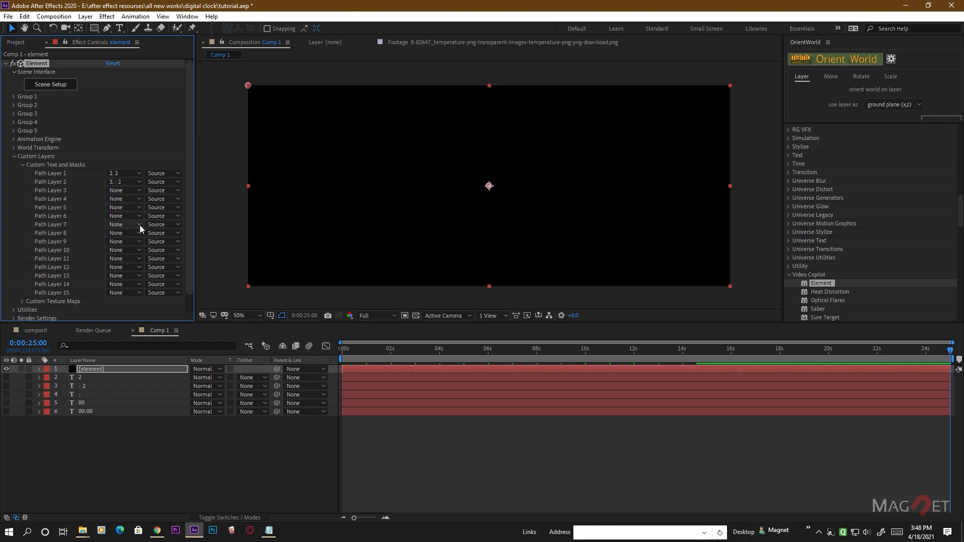
{"action": "left_click", "coordinate": [134, 191]}
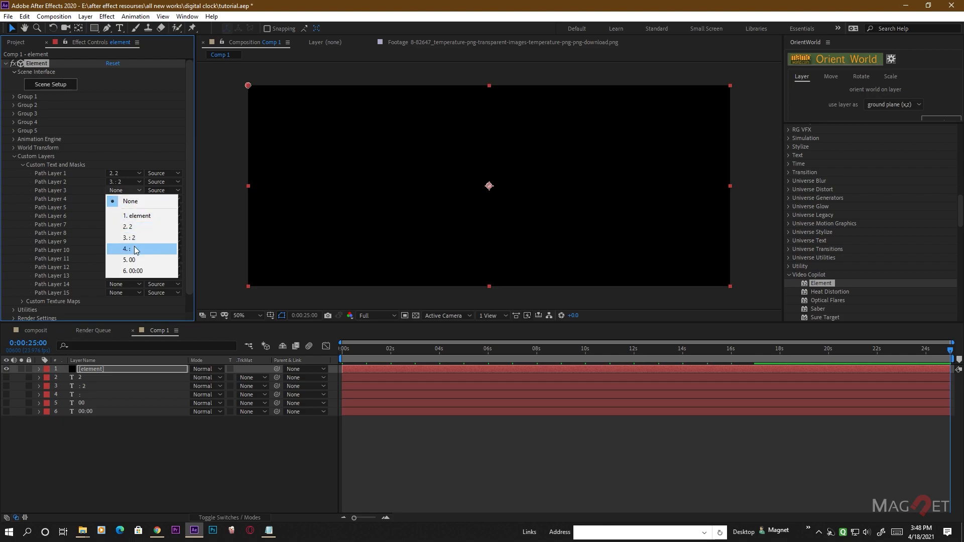
{"action": "left_click", "coordinate": [142, 249]}
{"action": "left_click", "coordinate": [127, 199]}
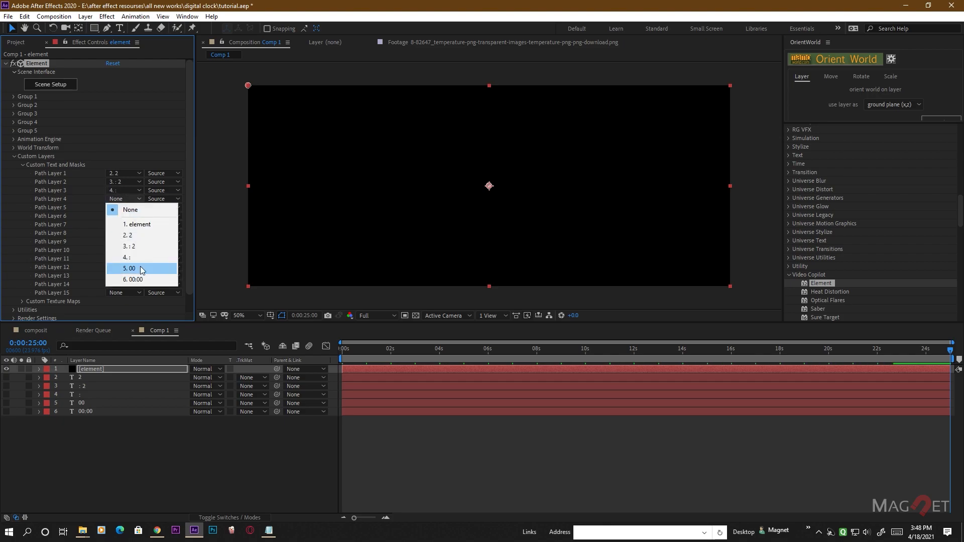
{"action": "left_click", "coordinate": [141, 271]}
{"action": "left_click", "coordinate": [128, 208]}
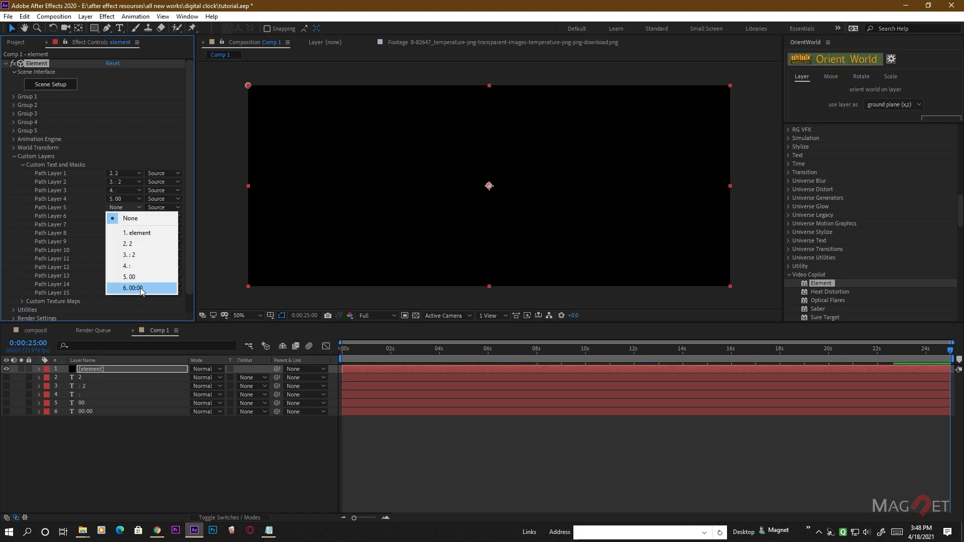
{"action": "left_click", "coordinate": [144, 285]}
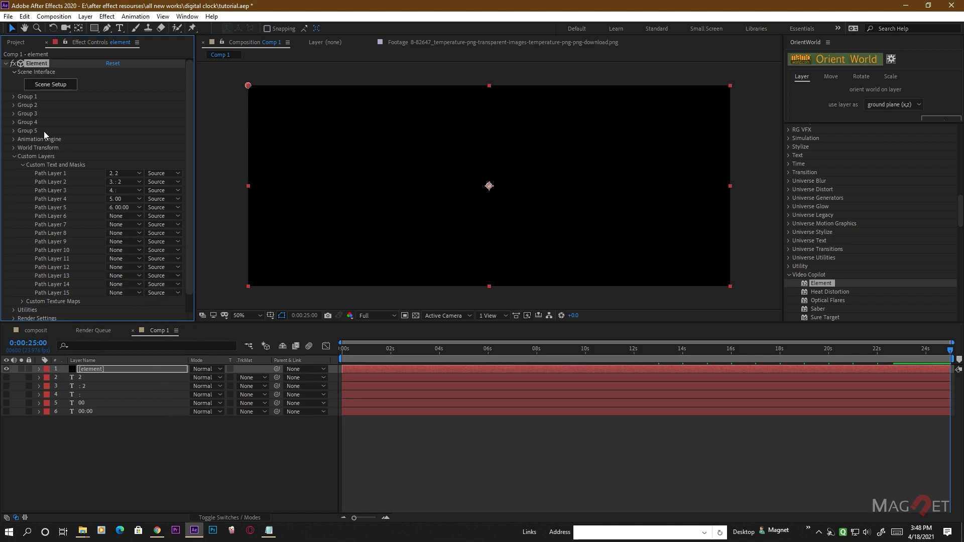
Open Element's Scene Setup and create an extrusion model from the hundredths digits on Custom Path 1
{"action": "left_click", "coordinate": [52, 85]}
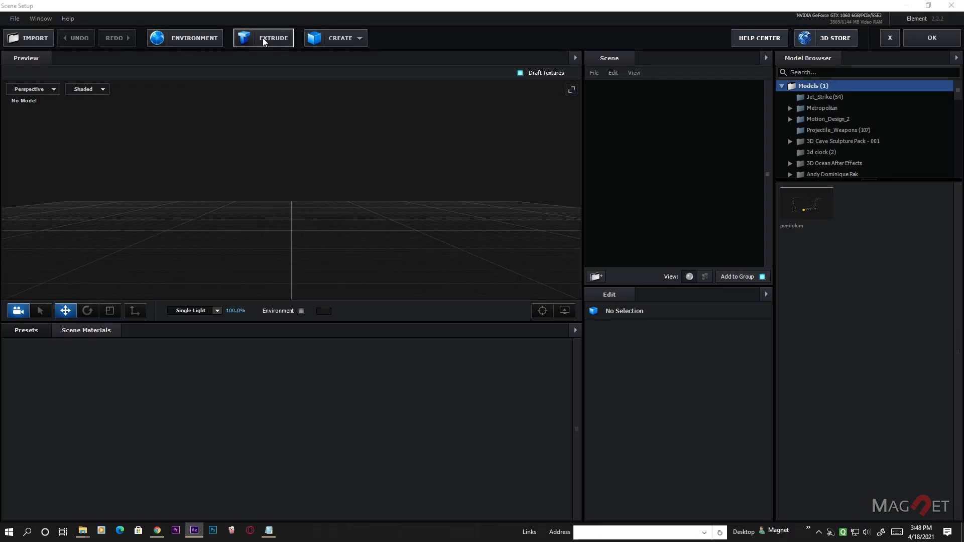
{"action": "left_click", "coordinate": [261, 39]}
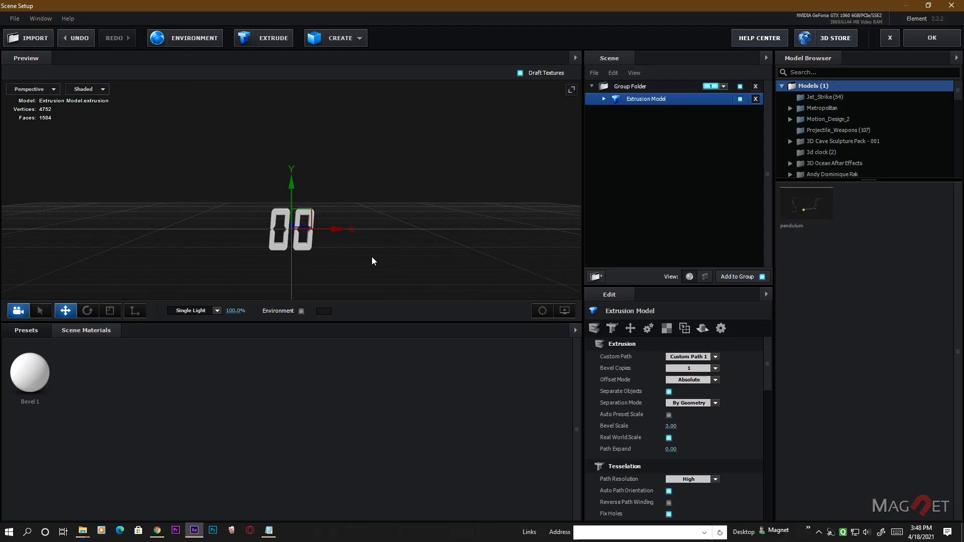
{"action": "left_click_drag", "start_coordinate": [372, 268], "coordinate": [408, 260]}
{"action": "left_click_drag", "start_coordinate": [461, 195], "coordinate": [485, 173]}
Set Bevel 1 of the extruded digits to Extrude 0.37, Bevel Size 0.09, Bevel Depth 0.62 and 16 Bevel Segments
{"action": "left_click", "coordinate": [604, 100]}
{"action": "left_click", "coordinate": [649, 112]}
{"action": "left_click_drag", "start_coordinate": [671, 357], "coordinate": [655, 367]}
{"action": "scroll", "coordinate": [350, 223], "scroll_direction": "up", "scroll_amount": 5}
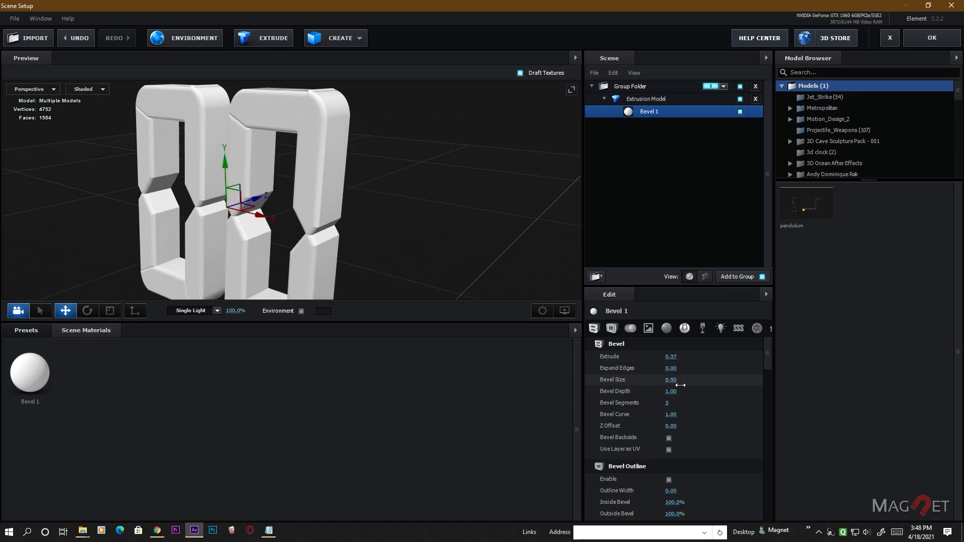
{"action": "left_click_drag", "start_coordinate": [676, 383], "coordinate": [661, 387]}
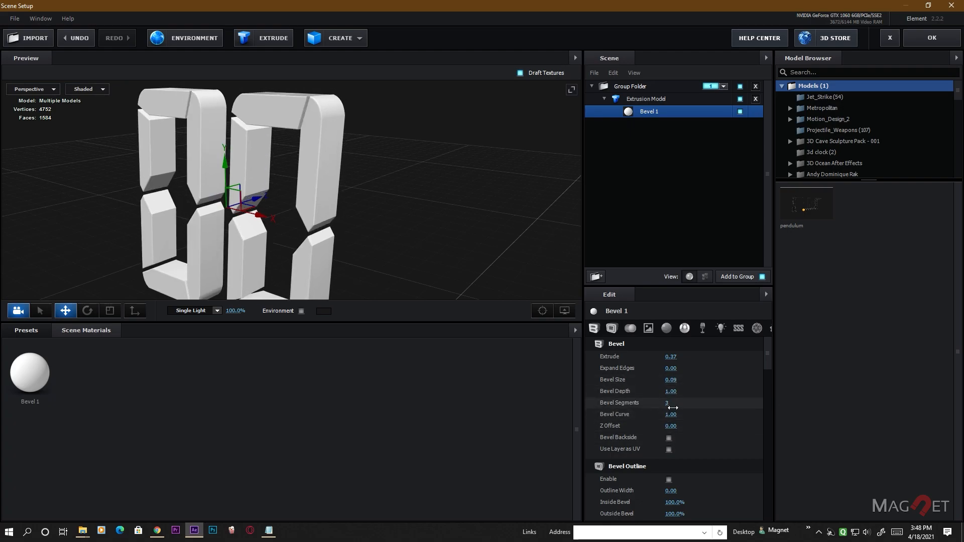
{"action": "left_click_drag", "start_coordinate": [668, 399], "coordinate": [705, 405]}
{"action": "scroll", "coordinate": [304, 203], "scroll_direction": "up", "scroll_amount": 3}
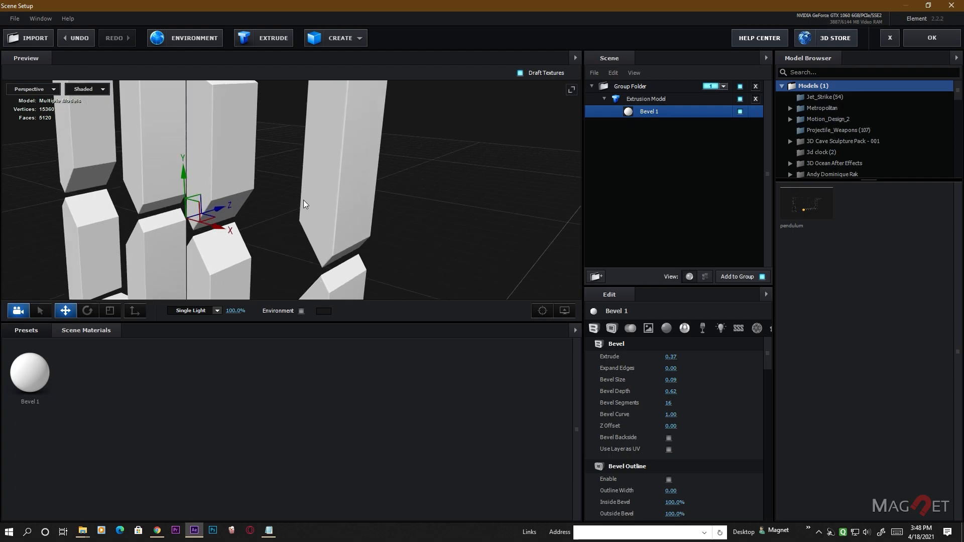
{"action": "scroll", "coordinate": [304, 200], "scroll_direction": "up", "scroll_amount": 10}
{"action": "scroll", "coordinate": [307, 217], "scroll_direction": "down", "scroll_amount": 10}
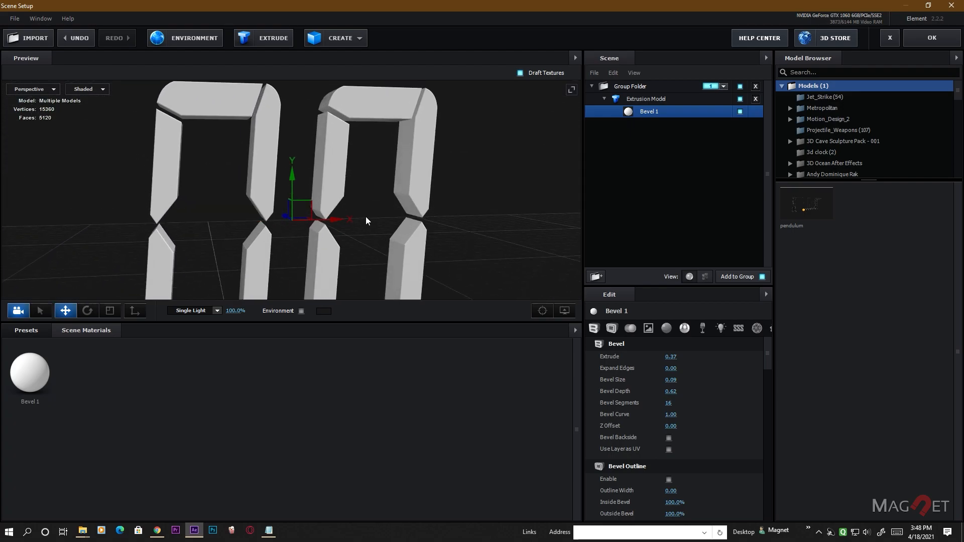
{"action": "scroll", "coordinate": [367, 221], "scroll_direction": "down", "scroll_amount": 8}
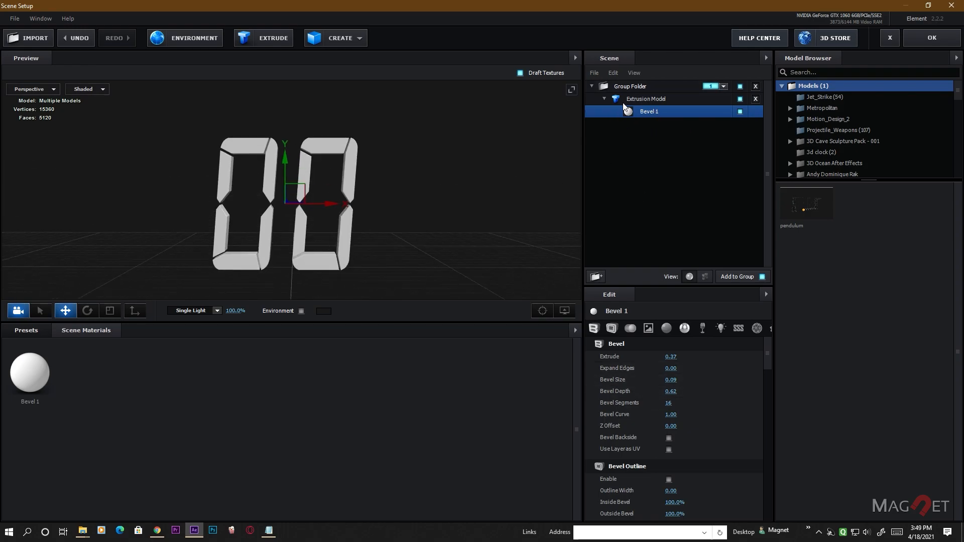
Duplicate the extrusion model of the digits and set the copy's Custom Path to Custom Path 2
{"action": "left_click", "coordinate": [646, 99]}
{"action": "key", "text": "ctrl+d"}
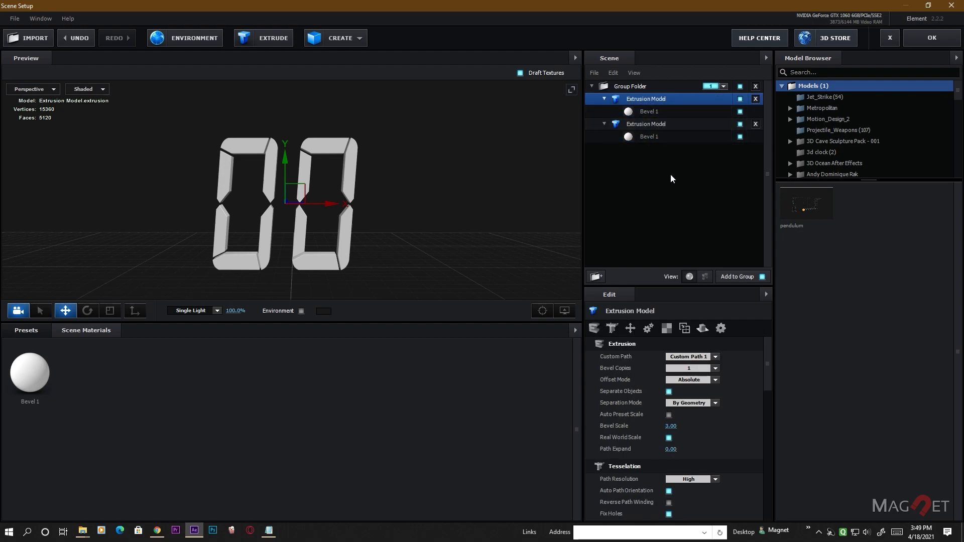
{"action": "left_click", "coordinate": [650, 111]}
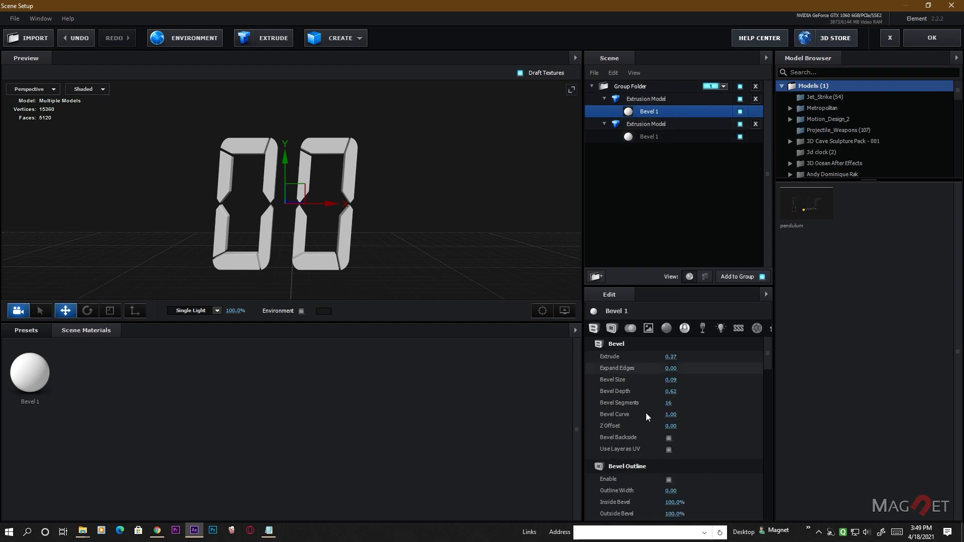
{"action": "left_click_drag", "start_coordinate": [767, 351], "coordinate": [765, 375]}
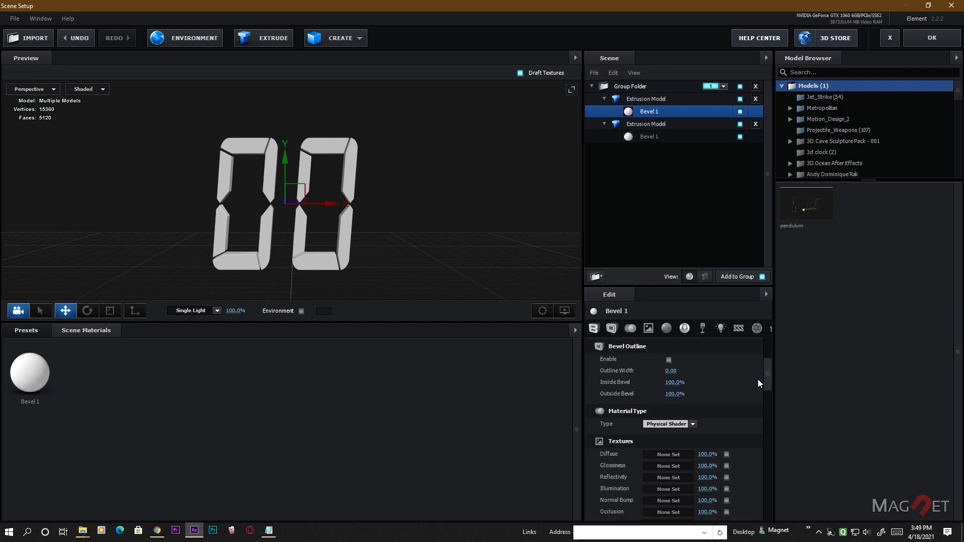
{"action": "left_click", "coordinate": [643, 102]}
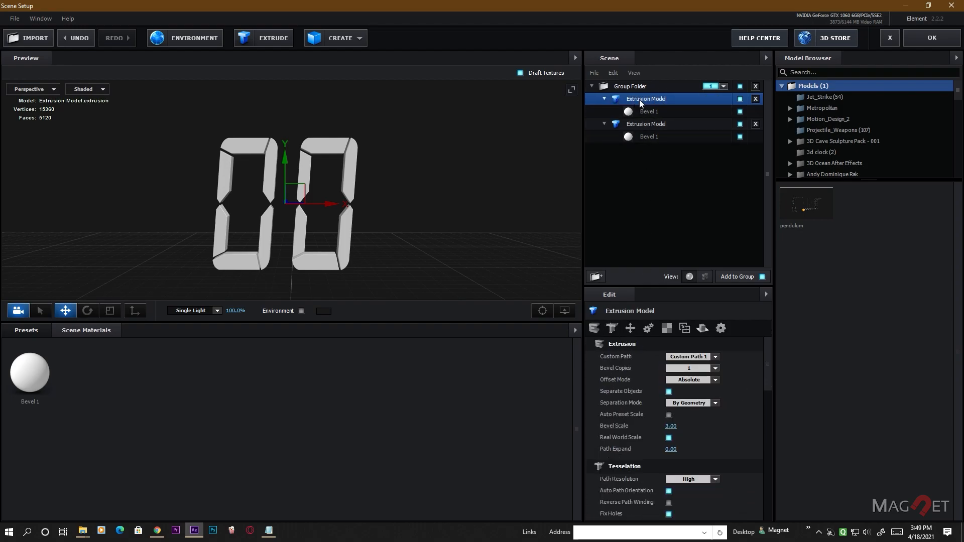
{"action": "left_click", "coordinate": [704, 357]}
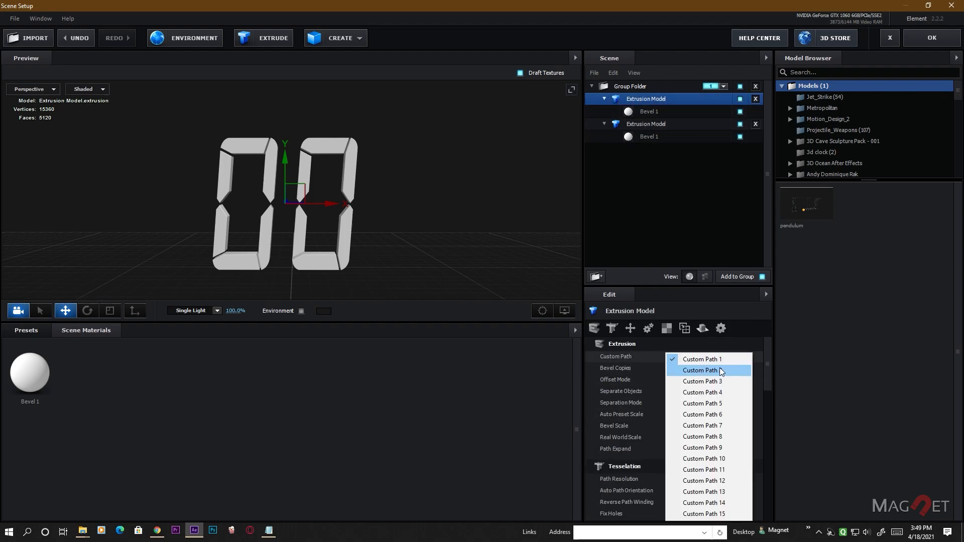
{"action": "left_click", "coordinate": [719, 370]}
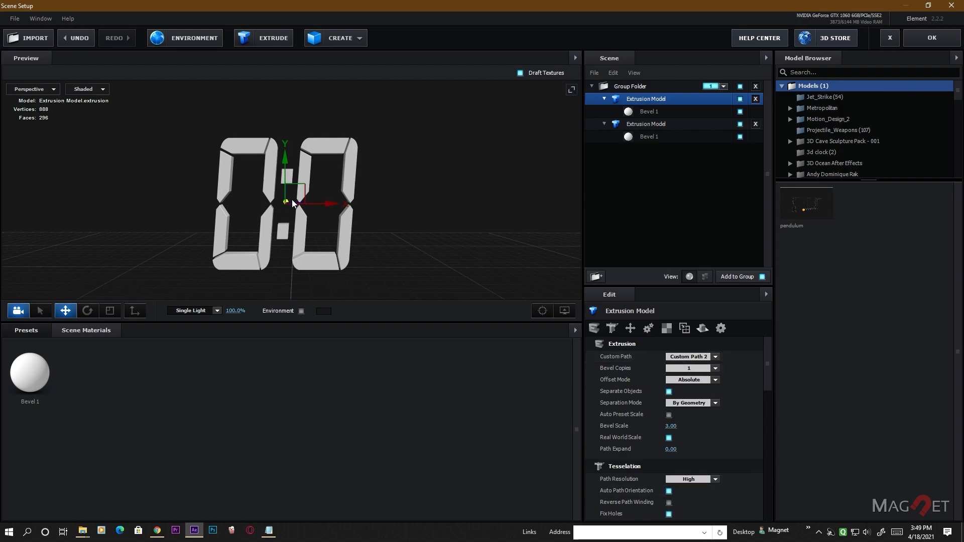
Move the colon model along the X axis until it sits just left of the 00 digits
{"action": "left_click_drag", "start_coordinate": [324, 205], "coordinate": [229, 206]}
{"action": "mouse_move", "coordinate": [309, 242]}
{"action": "left_mouse_down"}
{"action": "mouse_move", "coordinate": [384, 234]}
{"action": "mouse_move", "coordinate": [319, 243]}
{"action": "mouse_move", "coordinate": [350, 258]}
{"action": "mouse_move", "coordinate": [345, 269]}
{"action": "mouse_move", "coordinate": [353, 267]}
{"action": "mouse_move", "coordinate": [304, 241]}
{"action": "left_mouse_up"}
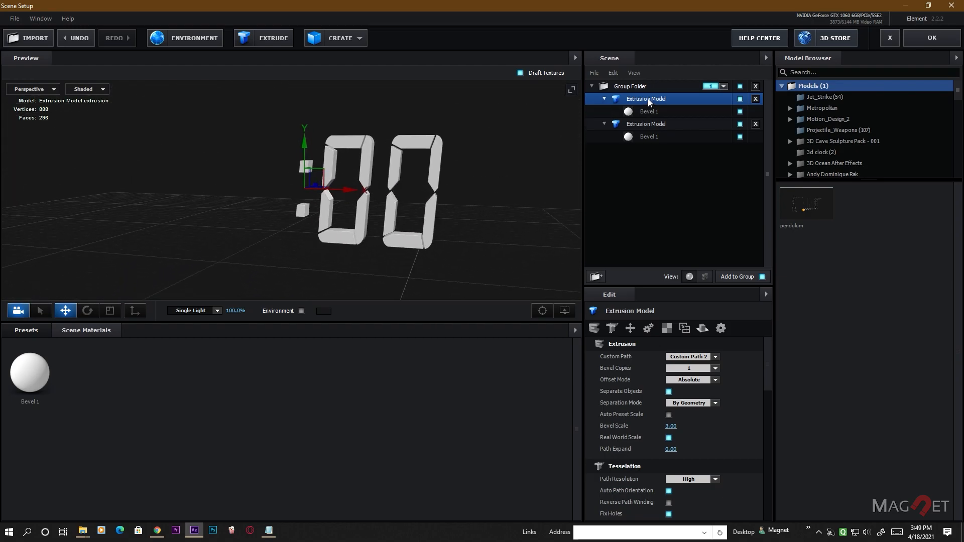
Duplicate the colon model, set the copy's Custom Path to Custom Path 3 and move it left along the X axis
{"action": "key", "text": "ctrl+d"}
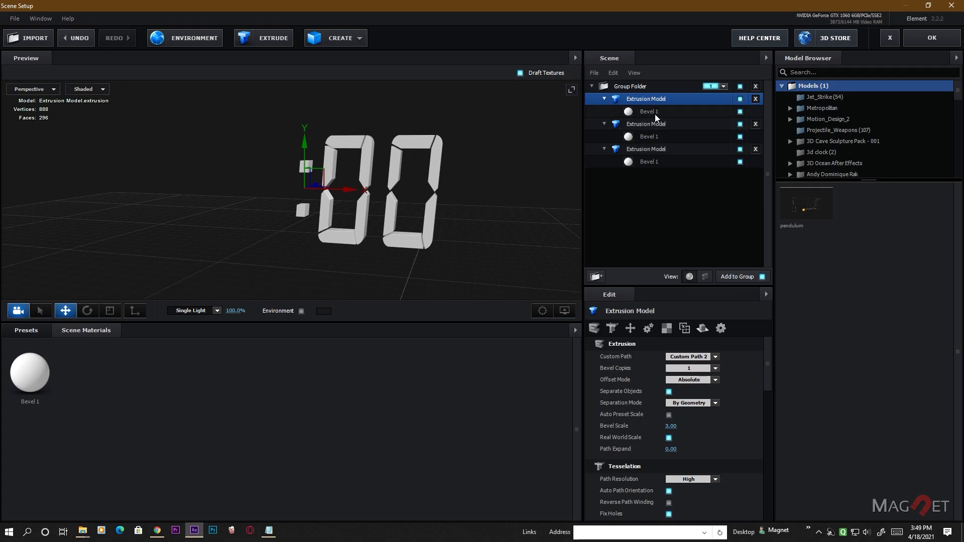
{"action": "left_click", "coordinate": [716, 357]}
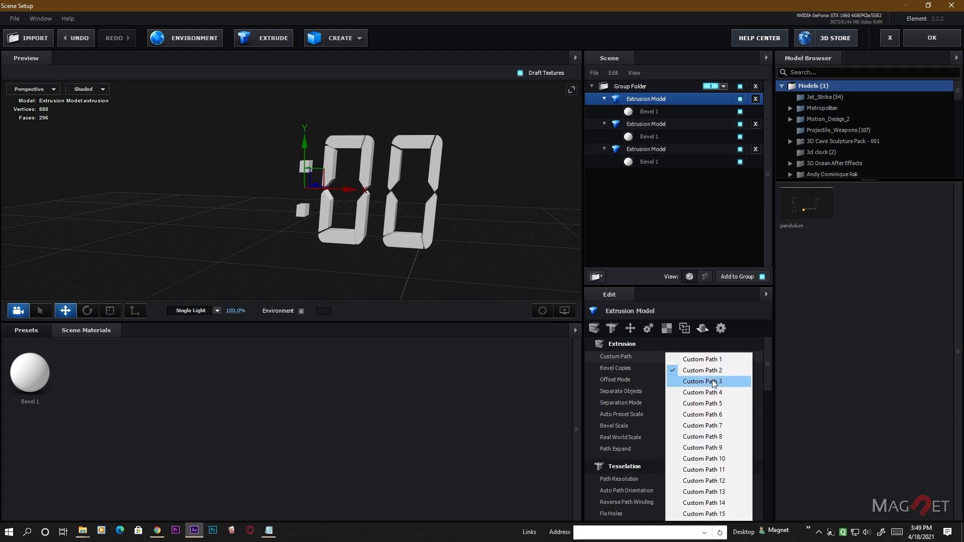
{"action": "left_click", "coordinate": [693, 379]}
{"action": "left_click_drag", "start_coordinate": [350, 192], "coordinate": [239, 192]}
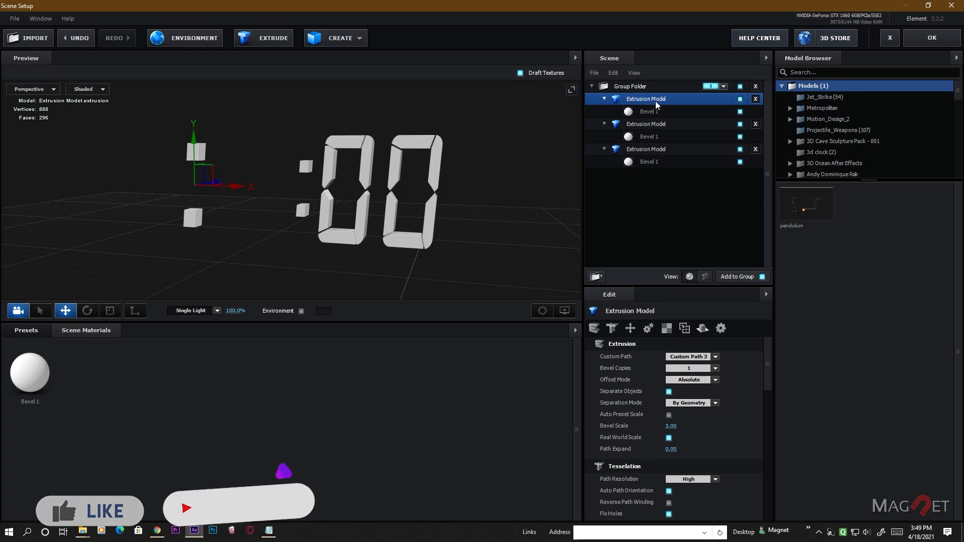
Duplicate the second colon model, set the copy to Custom Path 4 for the seconds digits and move them left along X
{"action": "key", "text": "ctrl+d"}
{"action": "left_click", "coordinate": [689, 357]}
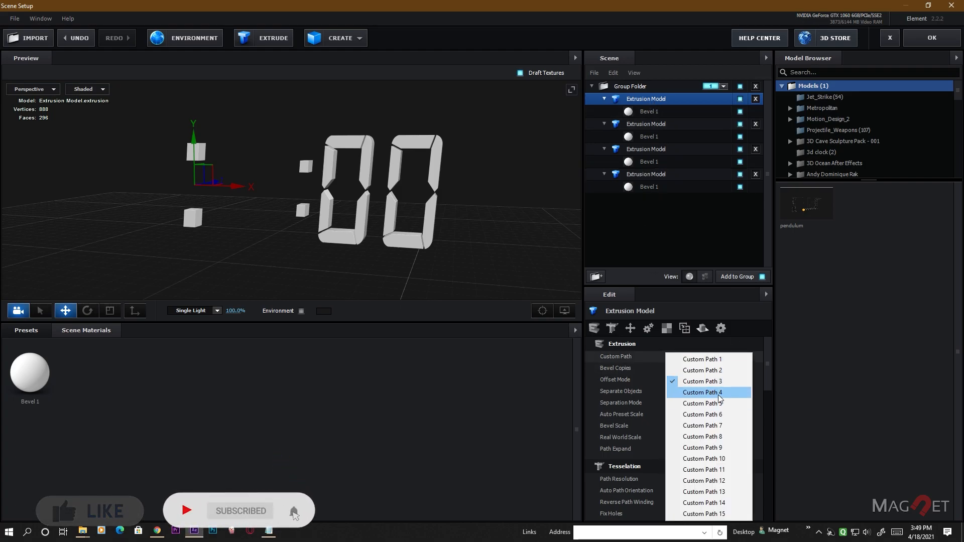
{"action": "left_click", "coordinate": [700, 392]}
{"action": "scroll", "coordinate": [349, 242], "scroll_direction": "down", "scroll_amount": 3}
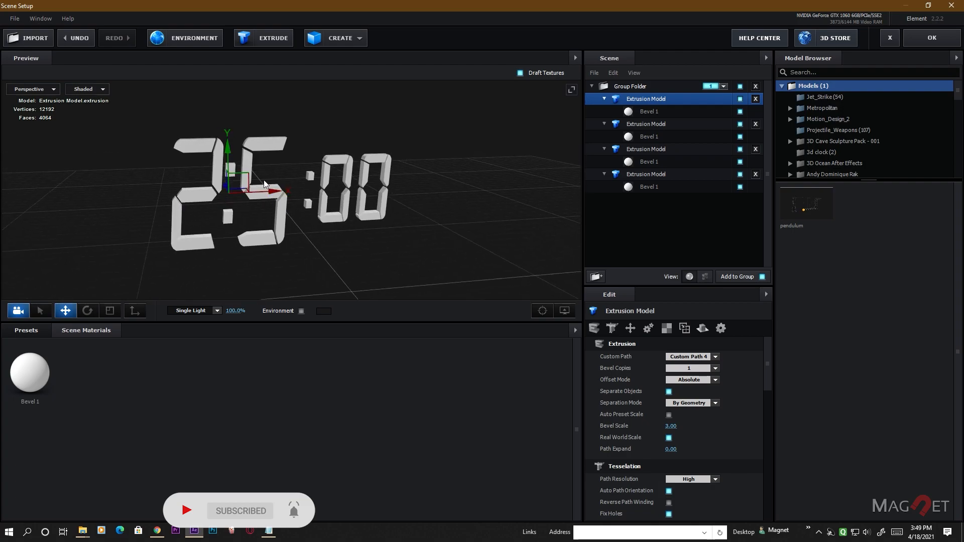
{"action": "left_click_drag", "start_coordinate": [275, 195], "coordinate": [199, 179]}
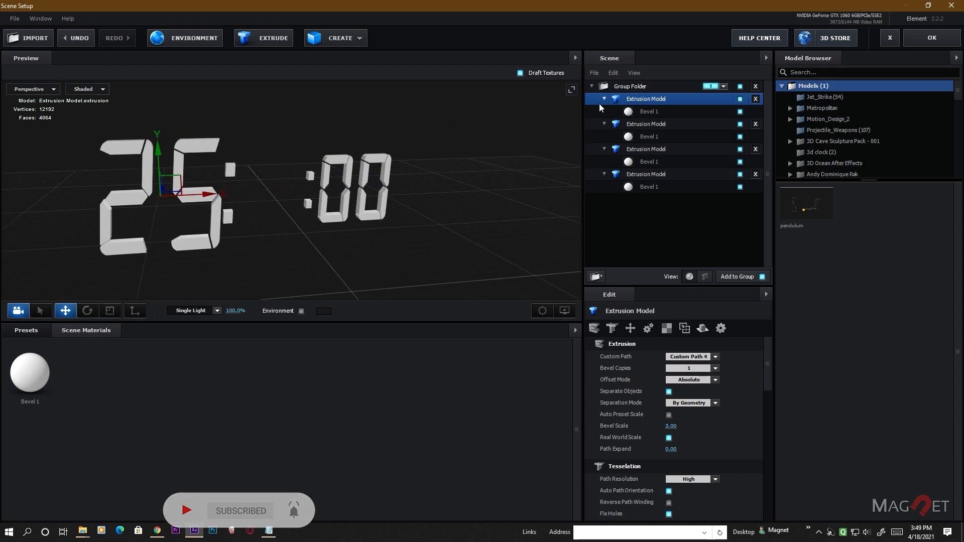
Position the Custom Path 3 colon just left of the seconds digits and fit those digits beside the 00 group's colon
{"action": "left_click", "coordinate": [643, 123]}
{"action": "mouse_move", "coordinate": [269, 190]}
{"action": "left_mouse_down"}
{"action": "mouse_move", "coordinate": [183, 190]}
{"action": "mouse_move", "coordinate": [282, 196]}
{"action": "left_mouse_up"}
{"action": "left_click", "coordinate": [639, 99]}
{"action": "left_click_drag", "start_coordinate": [322, 221], "coordinate": [394, 243]}
{"action": "left_click_drag", "start_coordinate": [235, 112], "coordinate": [235, 128]}
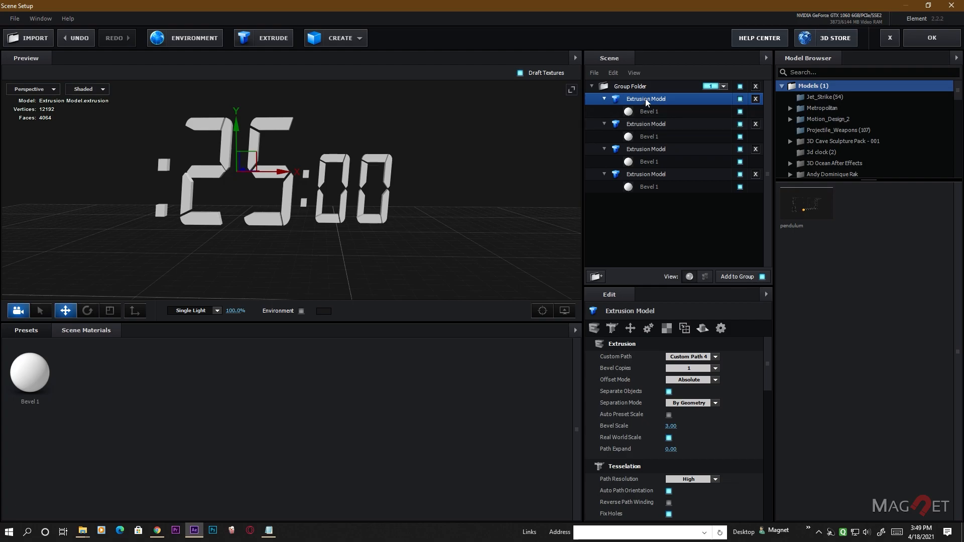
Duplicate the seconds model, set the copy to Custom Path 5 and place the hours and minutes left of the second colon, raised slightly
{"action": "key", "text": "ctrl+d"}
{"action": "left_click", "coordinate": [703, 357]}
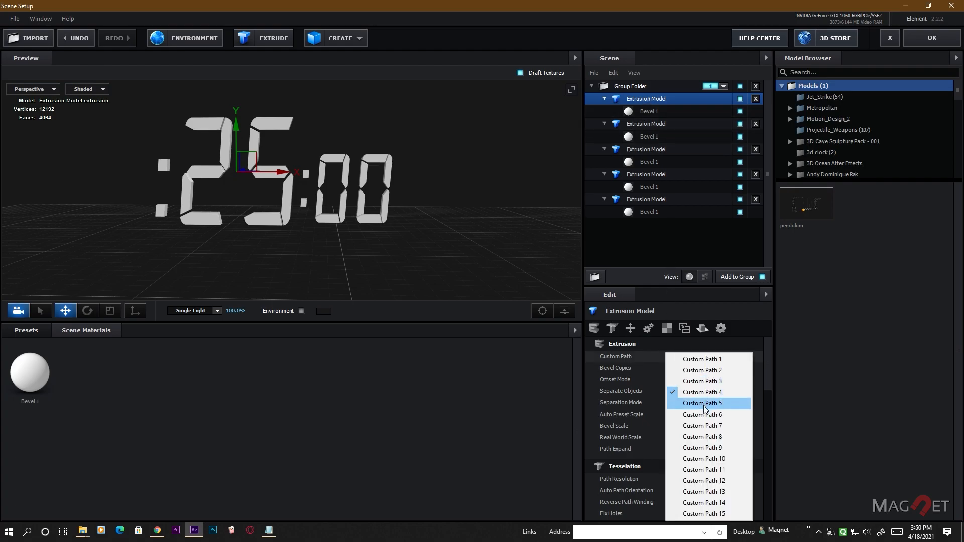
{"action": "left_click", "coordinate": [693, 404]}
{"action": "left_click_drag", "start_coordinate": [381, 222], "coordinate": [373, 197]}
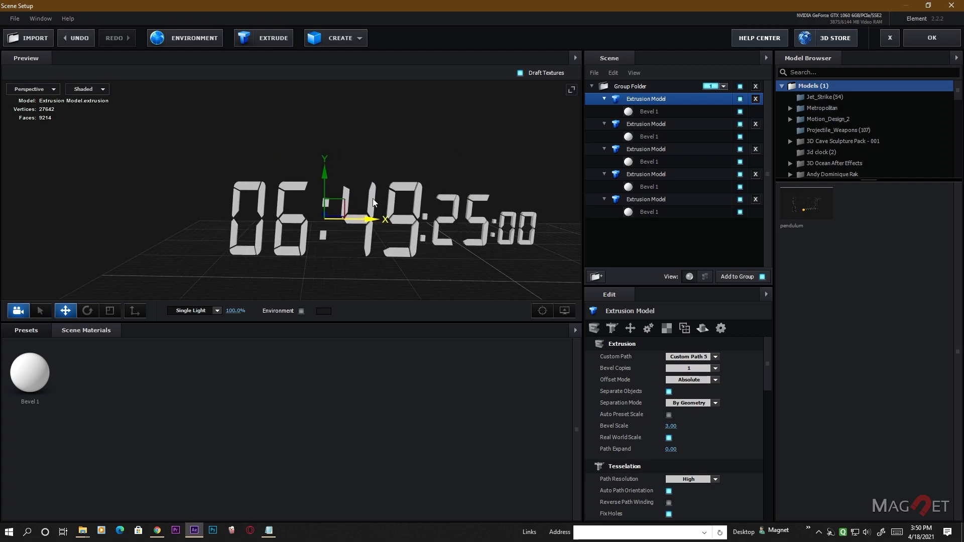
{"action": "left_click_drag", "start_coordinate": [325, 174], "coordinate": [325, 166]}
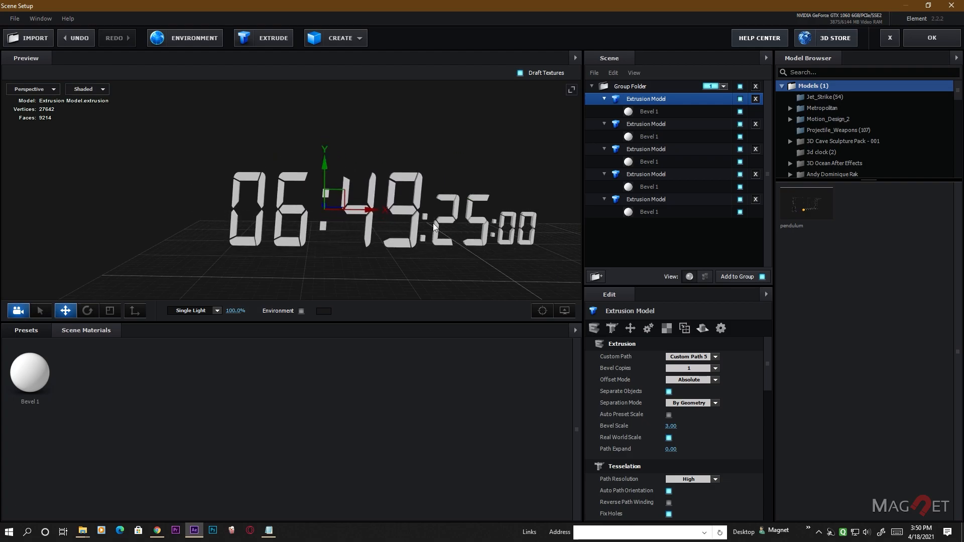
{"action": "scroll", "coordinate": [487, 263], "scroll_direction": "down", "scroll_amount": 3}
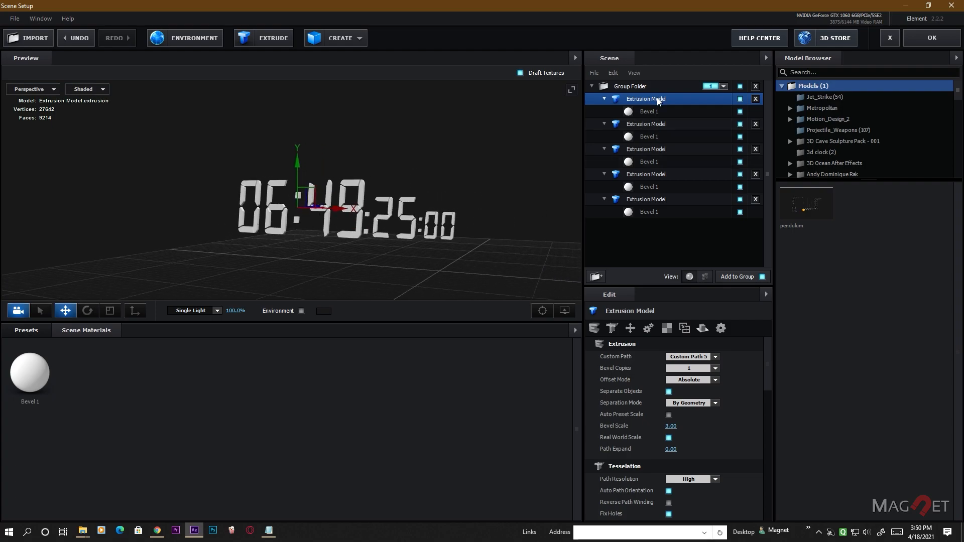
Accept the Element scene and add a two-node 35mm camera to Comp 1
{"action": "left_click", "coordinate": [925, 32]}
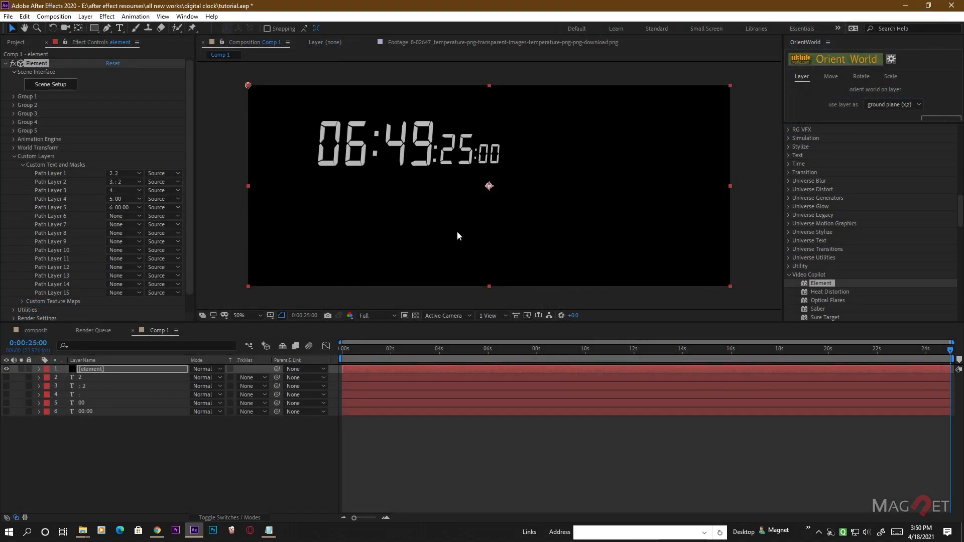
{"action": "left_click", "coordinate": [85, 17]}
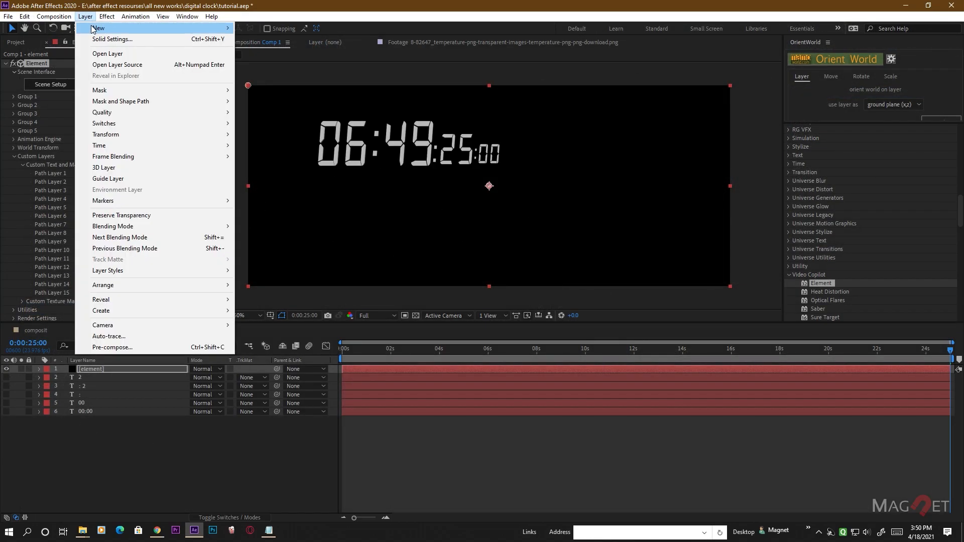
{"action": "mouse_move", "coordinate": [95, 28]}
{"action": "left_click", "coordinate": [270, 61]}
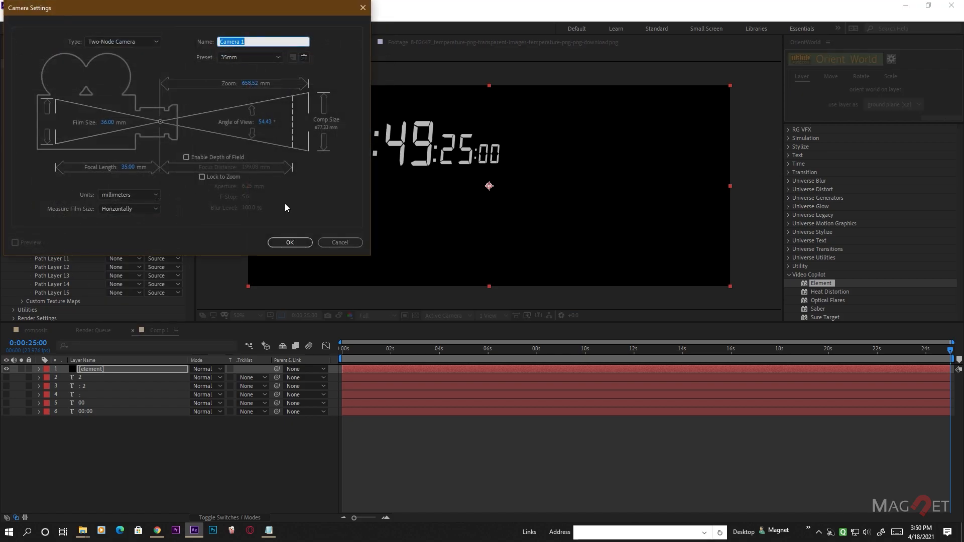
{"action": "left_click", "coordinate": [290, 243]}
Examine the counting extruded clock from several camera angles and times, and compare it with the composit composition
{"action": "left_click_drag", "start_coordinate": [535, 231], "coordinate": [480, 240]}
{"action": "mouse_move", "coordinate": [405, 360]}
{"action": "left_mouse_down"}
{"action": "mouse_move", "coordinate": [370, 354]}
{"action": "mouse_move", "coordinate": [849, 354]}
{"action": "mouse_move", "coordinate": [332, 353]}
{"action": "mouse_move", "coordinate": [944, 355]}
{"action": "mouse_move", "coordinate": [387, 358]}
{"action": "left_mouse_up"}
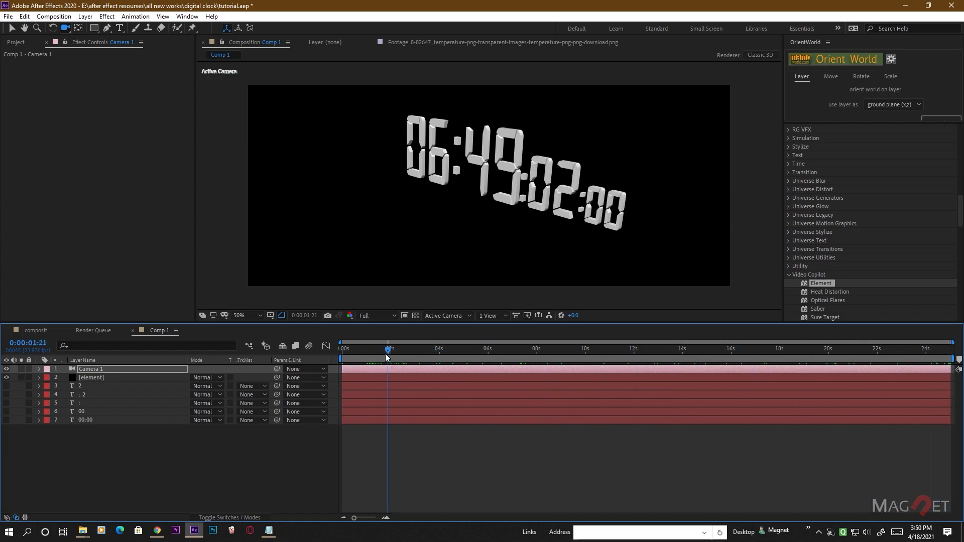
{"action": "left_click_drag", "start_coordinate": [549, 198], "coordinate": [450, 241]}
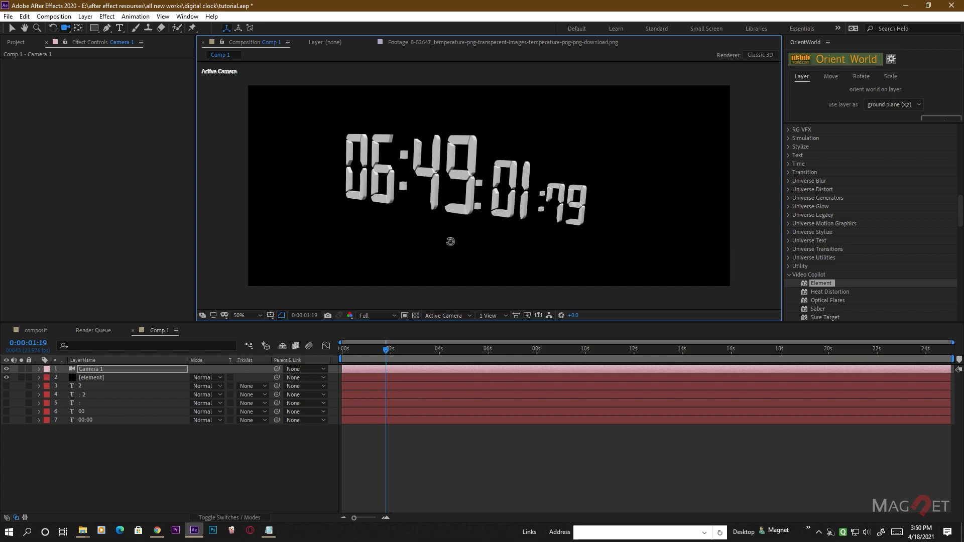
{"action": "left_click_drag", "start_coordinate": [384, 353], "coordinate": [816, 358]}
{"action": "left_click_drag", "start_coordinate": [916, 357], "coordinate": [520, 357]}
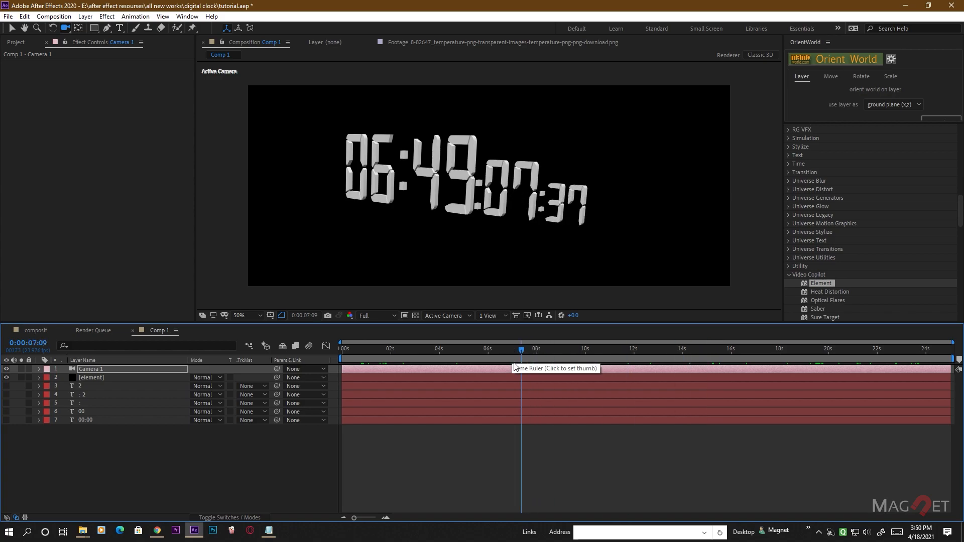
{"action": "mouse_move", "coordinate": [520, 357]}
{"action": "left_mouse_down"}
{"action": "mouse_move", "coordinate": [487, 357]}
{"action": "mouse_move", "coordinate": [535, 357]}
{"action": "left_mouse_up"}
{"action": "left_click_drag", "start_coordinate": [421, 198], "coordinate": [514, 206]}
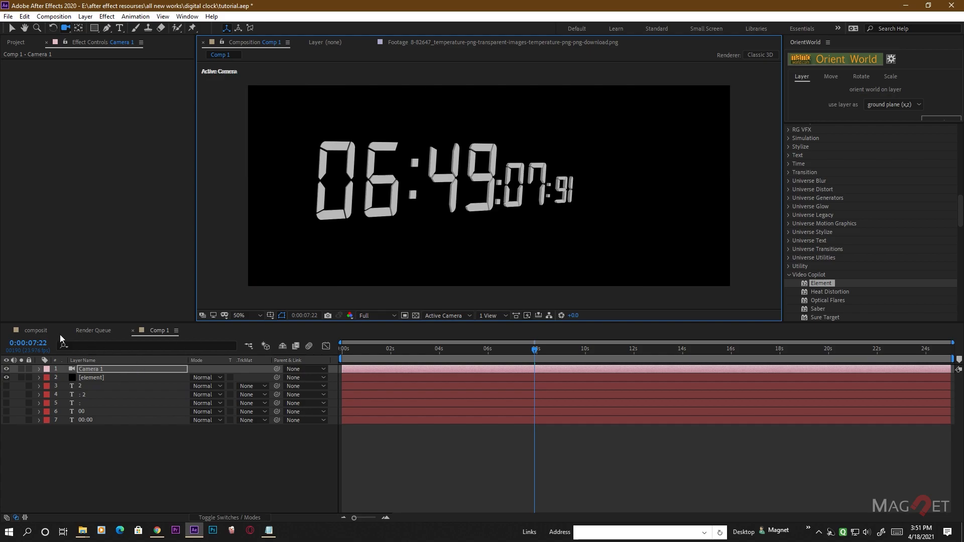
{"action": "left_click", "coordinate": [44, 333]}
{"action": "left_click_drag", "start_coordinate": [571, 358], "coordinate": [513, 359]}
{"action": "left_click", "coordinate": [157, 330]}
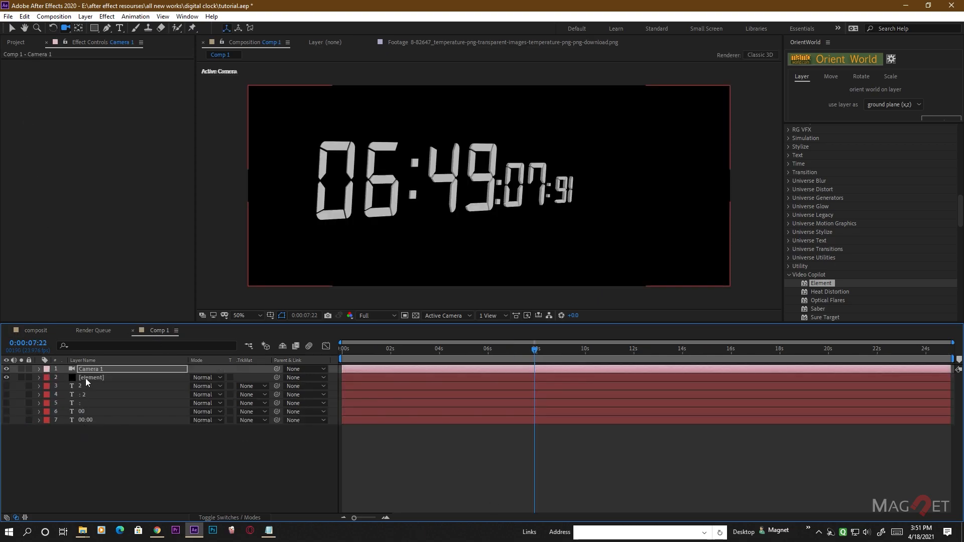
Reopen Scene Setup from the element layer and set the hours-and-minutes model's Alignment to Bottom
{"action": "left_click", "coordinate": [86, 379]}
{"action": "left_click", "coordinate": [58, 88]}
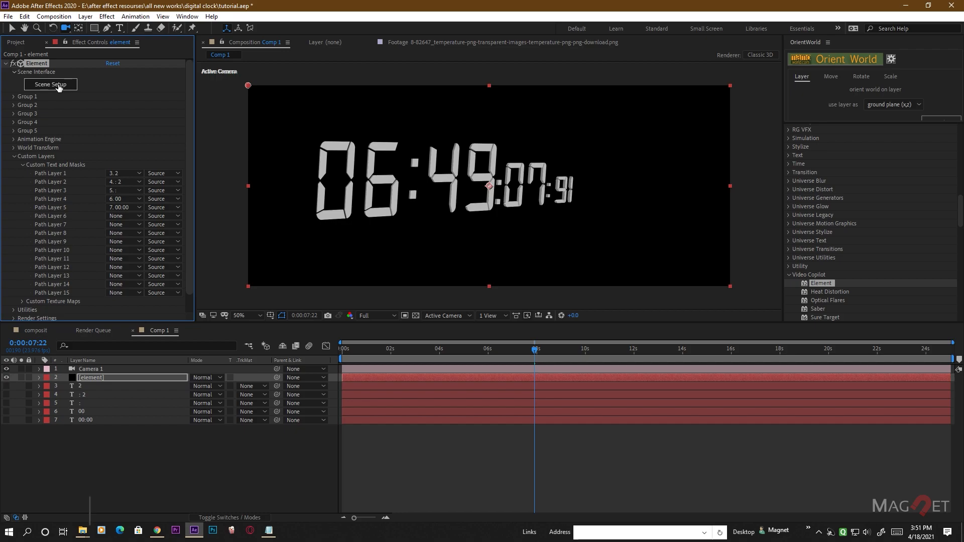
{"action": "left_click", "coordinate": [58, 85]}
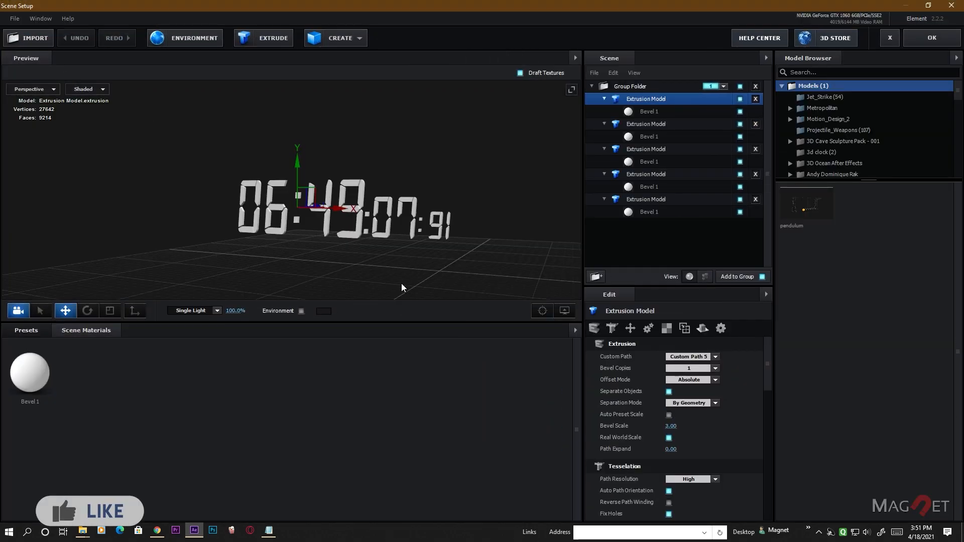
{"action": "left_click_drag", "start_coordinate": [402, 288], "coordinate": [422, 243]}
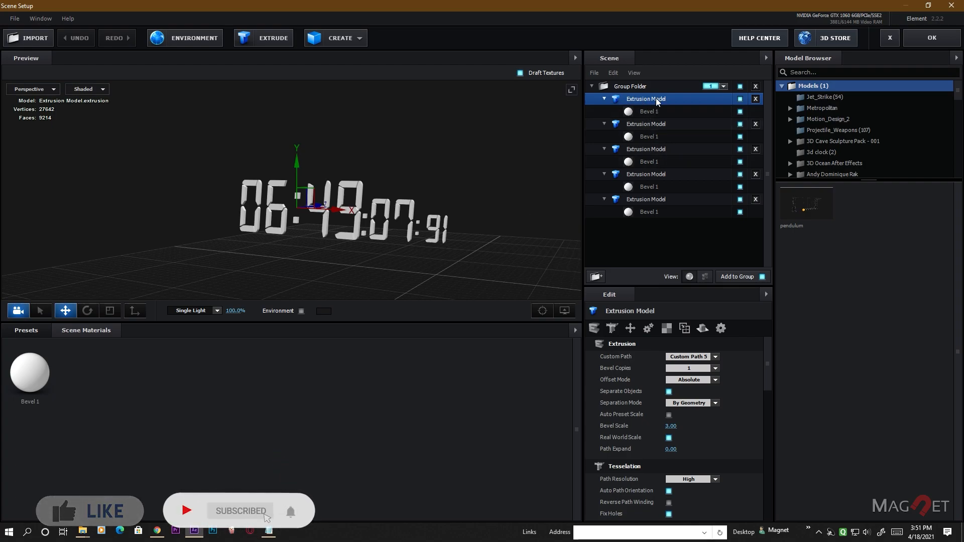
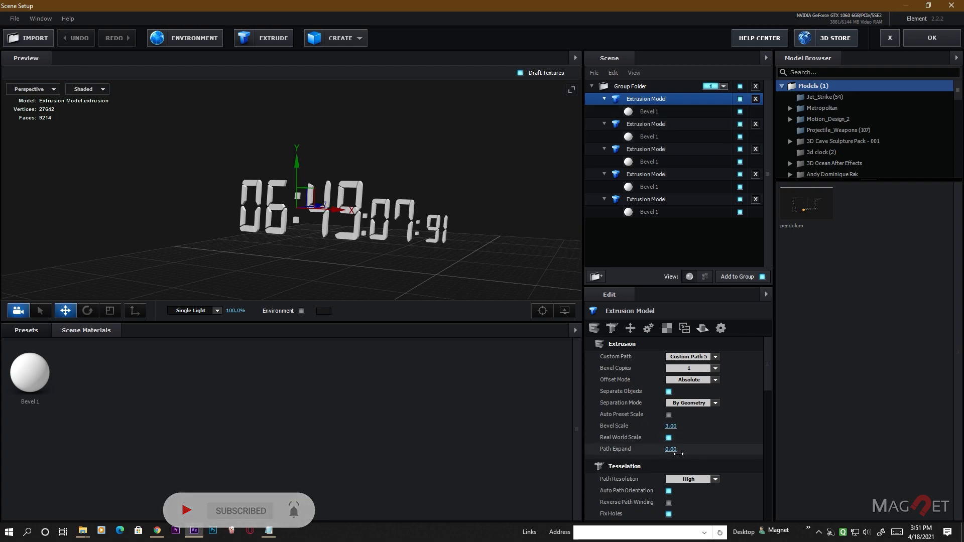
{"action": "scroll", "coordinate": [656, 420], "scroll_direction": "down", "scroll_amount": 2}
{"action": "scroll", "coordinate": [656, 419], "scroll_direction": "down", "scroll_amount": 3}
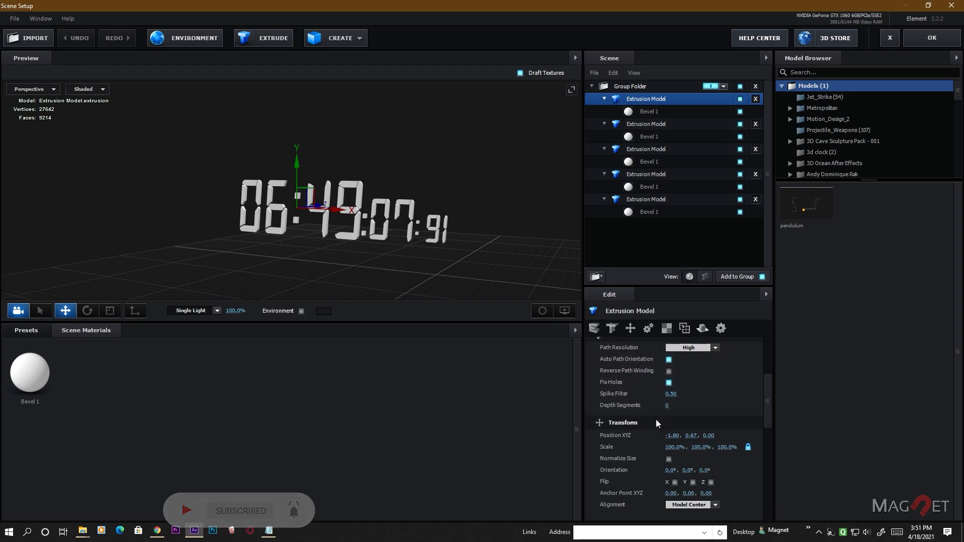
{"action": "left_click", "coordinate": [715, 496]}
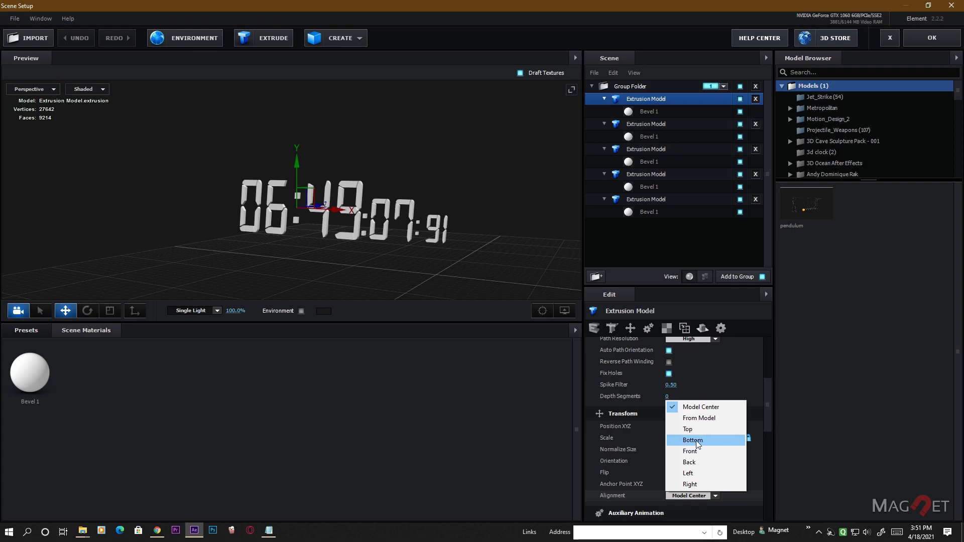
{"action": "left_click", "coordinate": [698, 441]}
Set the Alignment of the seconds digits and of the colon before them to Bottom
{"action": "left_click", "coordinate": [665, 126]}
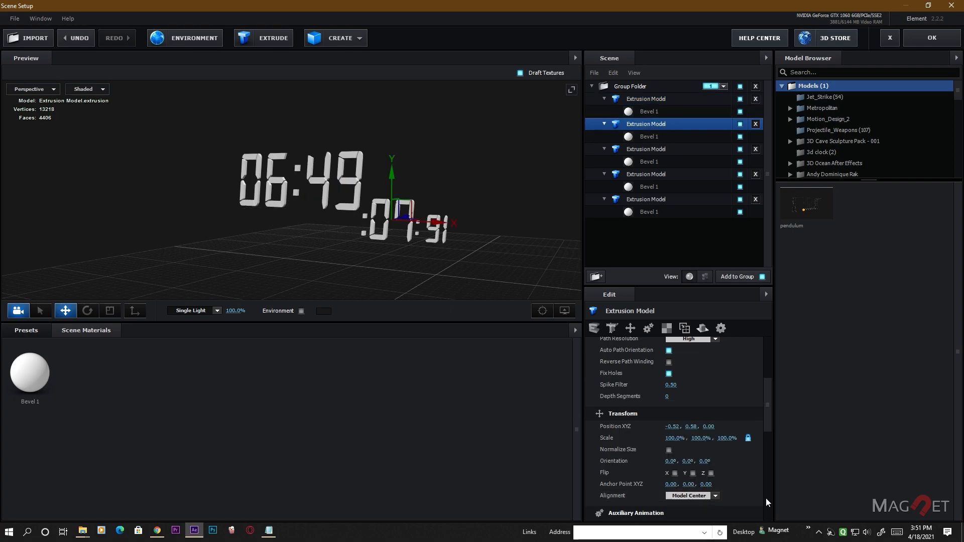
{"action": "left_click", "coordinate": [712, 495]}
{"action": "left_click", "coordinate": [704, 441]}
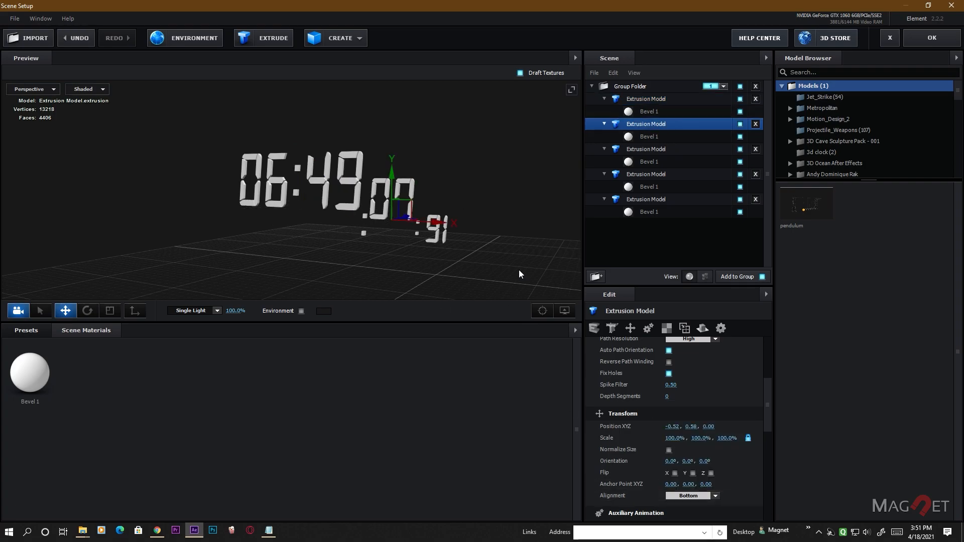
{"action": "left_click", "coordinate": [656, 153]}
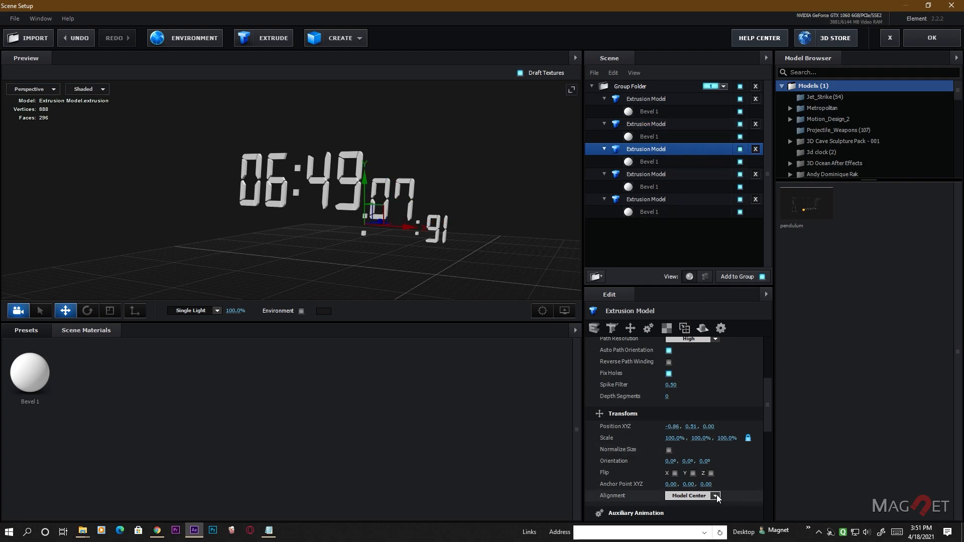
{"action": "left_click", "coordinate": [694, 496]}
{"action": "left_click", "coordinate": [702, 441]}
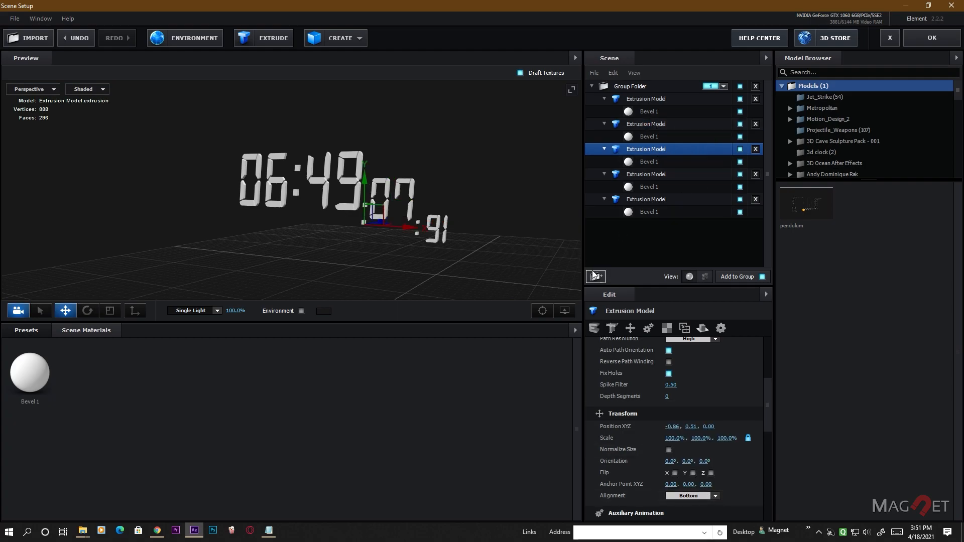
Set the Alignment of the last colon and of the hundredths digits to Bottom
{"action": "left_click", "coordinate": [651, 172]}
{"action": "left_click", "coordinate": [719, 496]}
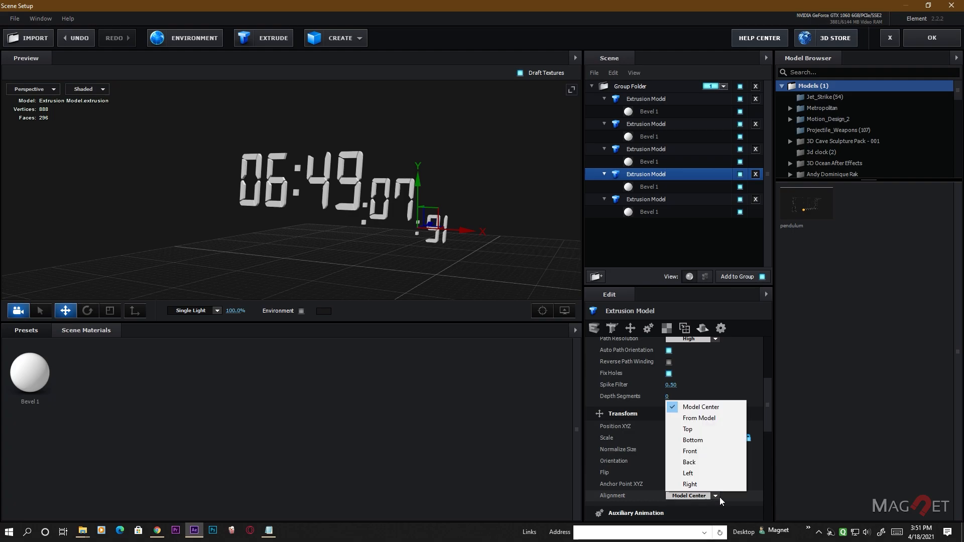
{"action": "left_click", "coordinate": [696, 440]}
{"action": "left_click", "coordinate": [645, 199]}
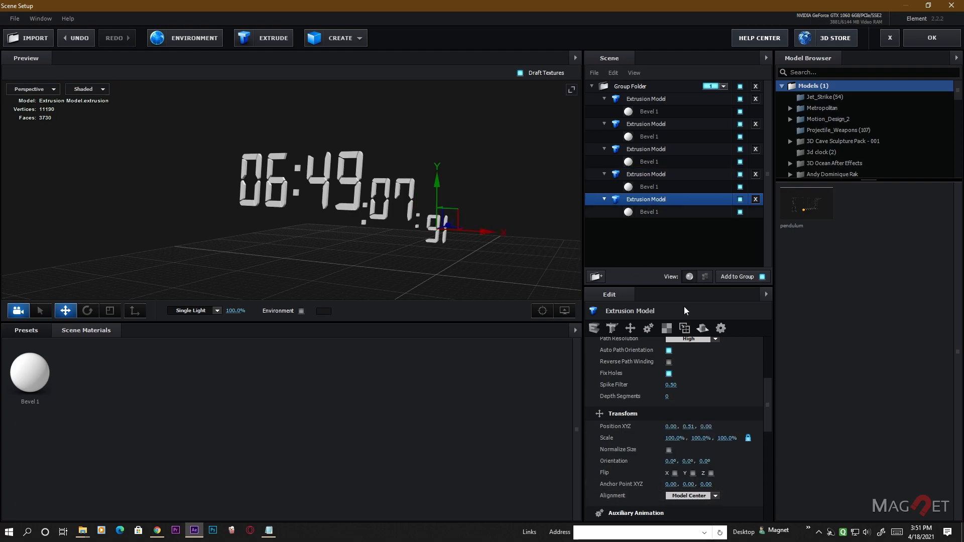
{"action": "left_click", "coordinate": [714, 497]}
{"action": "left_click", "coordinate": [707, 444]}
Reset the Position XYZ of the hundredths digits model
{"action": "left_click_drag", "start_coordinate": [411, 292], "coordinate": [355, 263]}
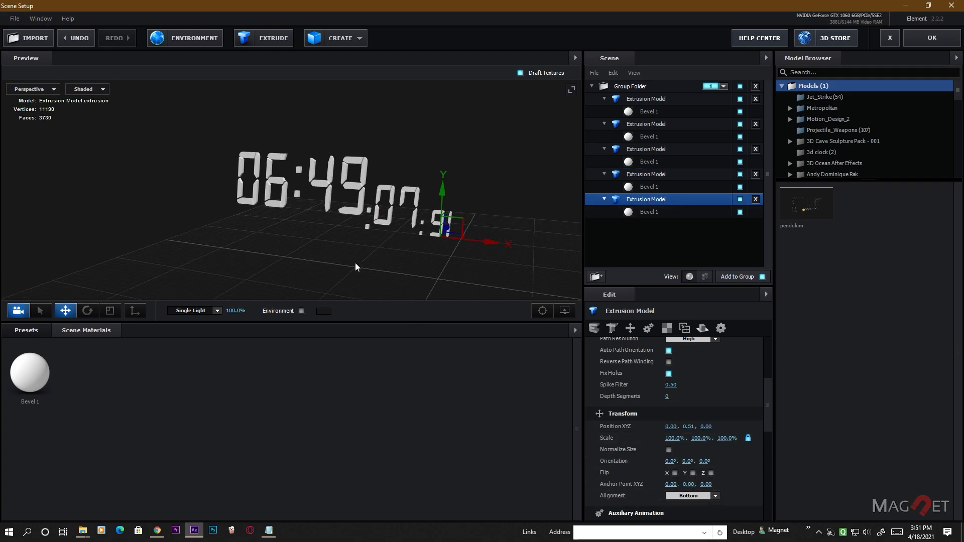
{"action": "scroll", "coordinate": [678, 404], "scroll_direction": "up", "scroll_amount": 3}
{"action": "scroll", "coordinate": [674, 399], "scroll_direction": "down", "scroll_amount": 5}
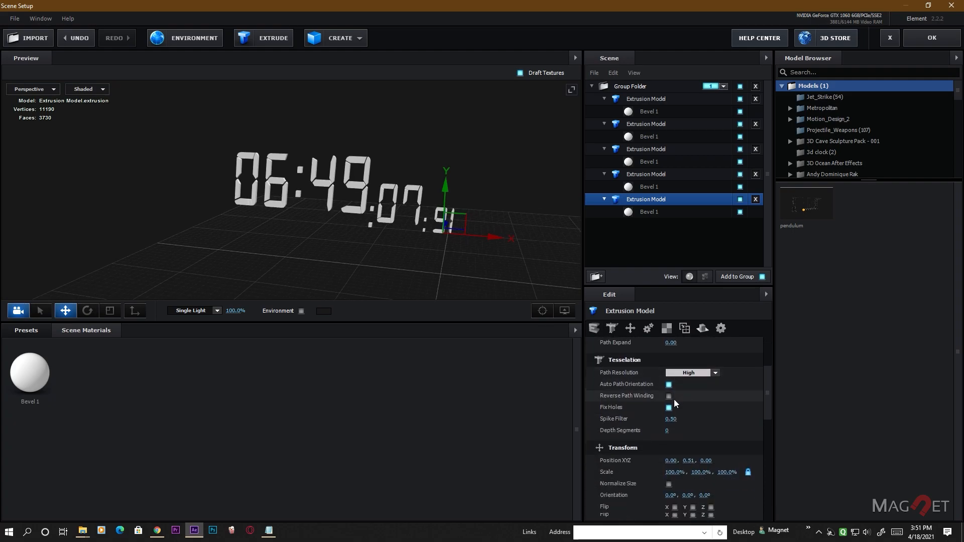
{"action": "right_click", "coordinate": [624, 392]}
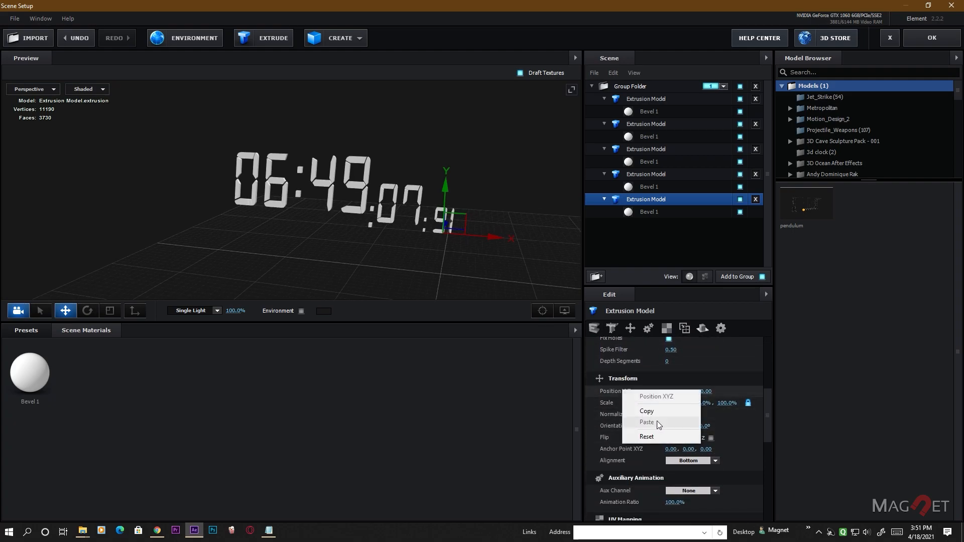
{"action": "left_click", "coordinate": [647, 437]}
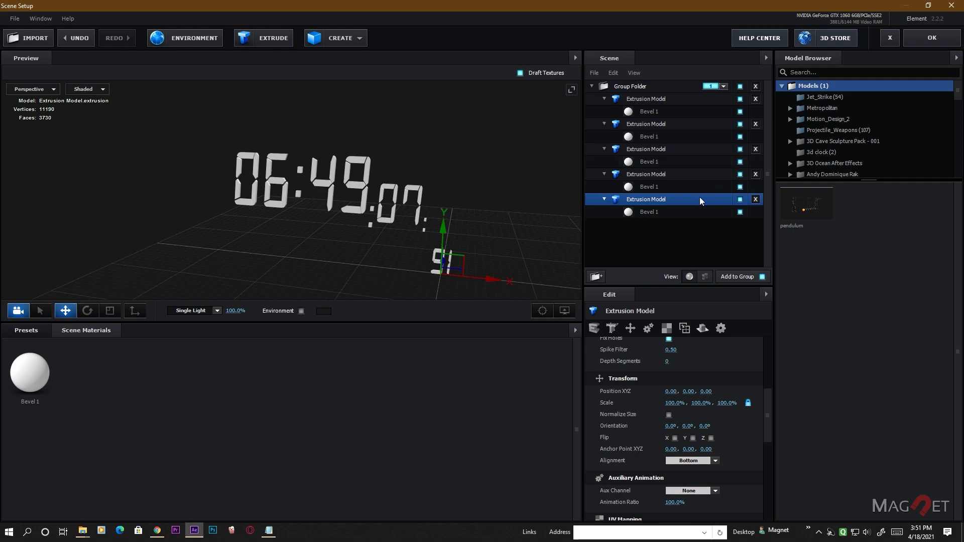
Reset the Position XYZ of the last colon model and of the colon model before the seconds digits
{"action": "left_click", "coordinate": [666, 170]}
{"action": "right_click", "coordinate": [619, 391]}
{"action": "left_click", "coordinate": [642, 435]}
{"action": "left_click", "coordinate": [637, 151]}
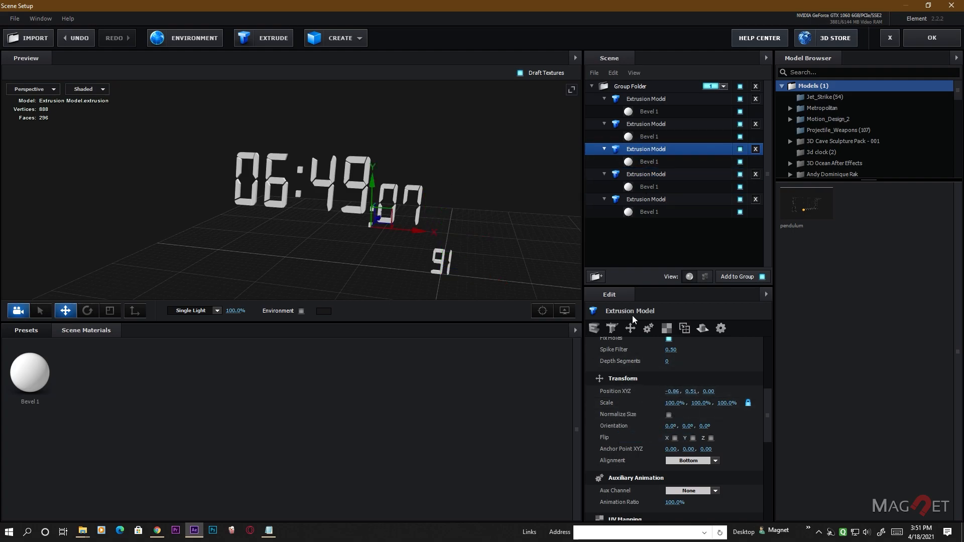
{"action": "right_click", "coordinate": [617, 396]}
{"action": "left_click", "coordinate": [641, 438]}
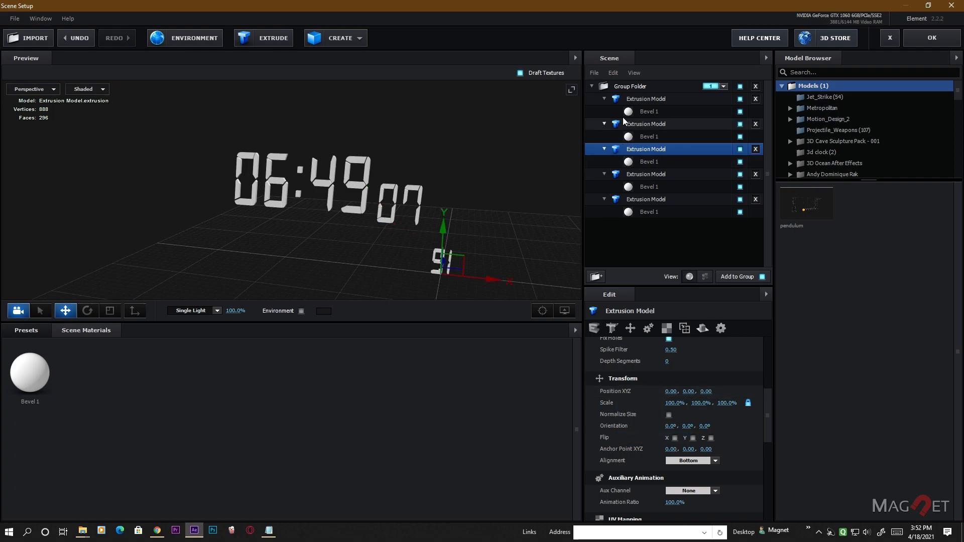
Reset the Position XYZ of the seconds digits model and of the hours-and-minutes model
{"action": "left_click", "coordinate": [641, 127]}
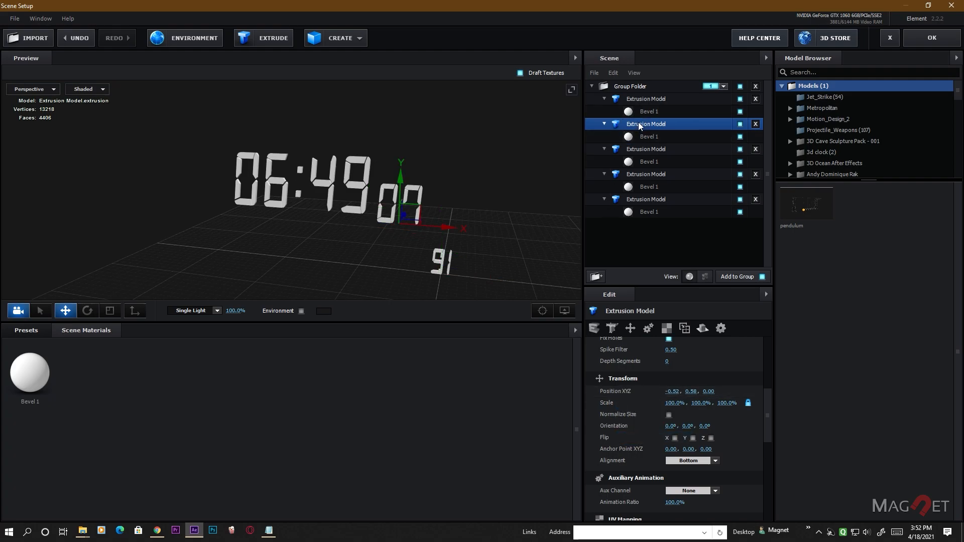
{"action": "right_click", "coordinate": [621, 396]}
{"action": "left_click", "coordinate": [637, 439]}
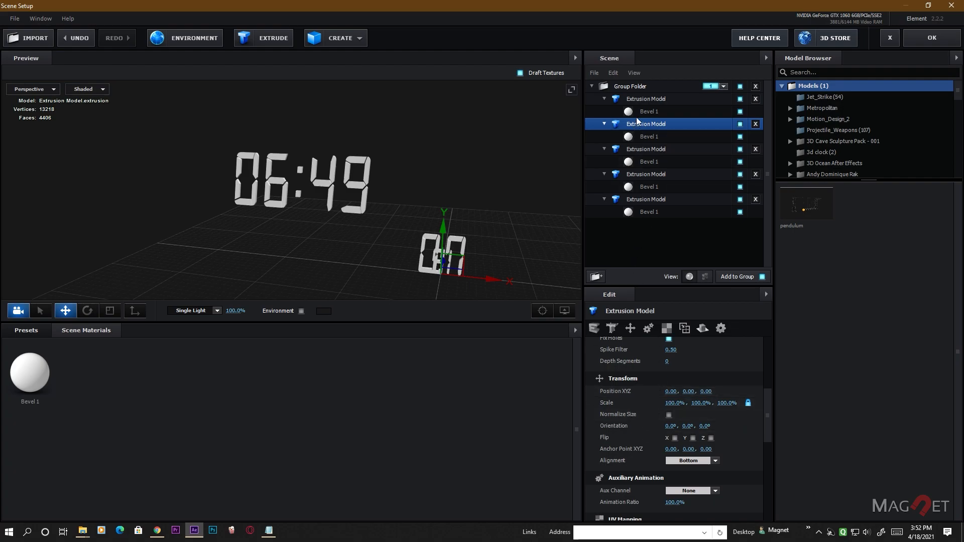
{"action": "left_click", "coordinate": [641, 100]}
{"action": "right_click", "coordinate": [640, 101]}
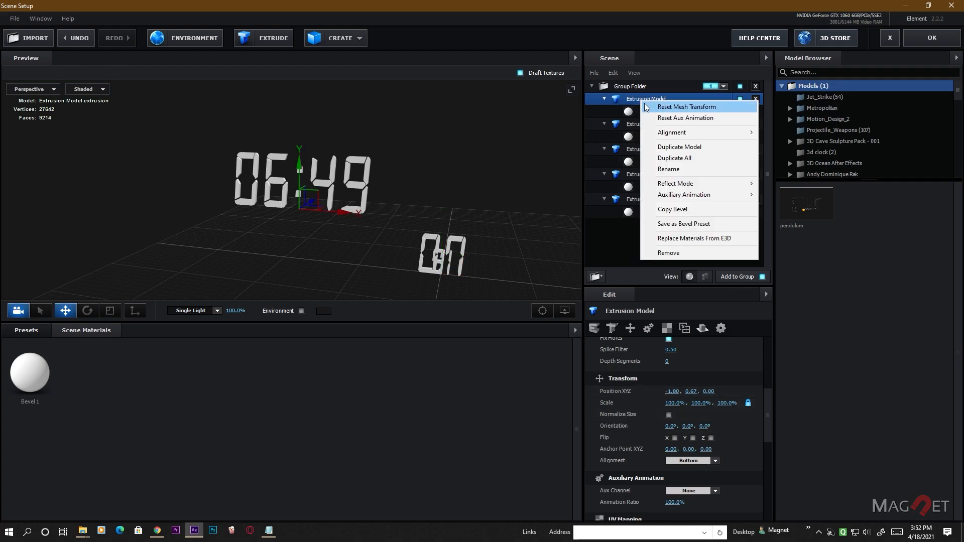
{"action": "right_click", "coordinate": [616, 393]}
{"action": "left_click", "coordinate": [637, 438]}
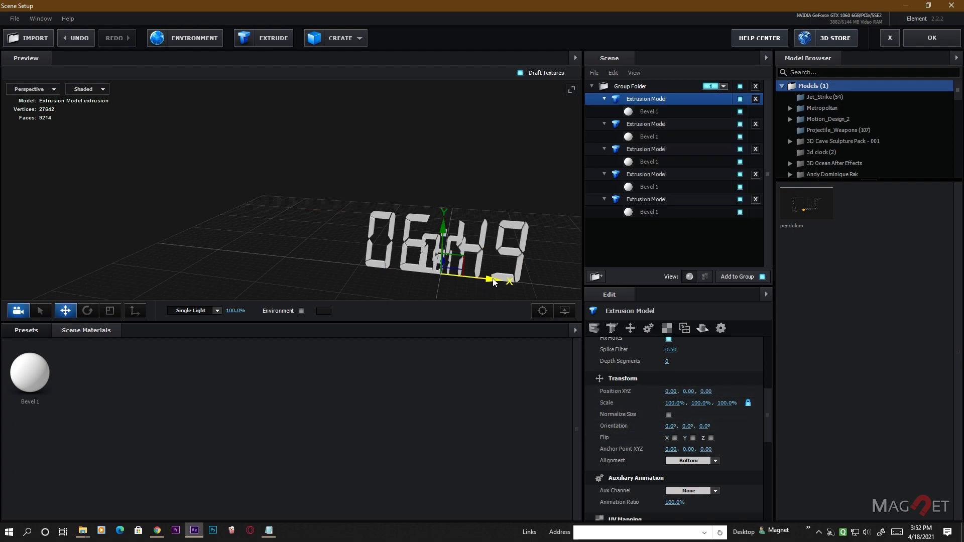
Move the hours-and-minutes model to about X -1.60 and spread the seconds, hundredths and last colon along the X axis
{"action": "left_click_drag", "start_coordinate": [464, 280], "coordinate": [405, 241]}
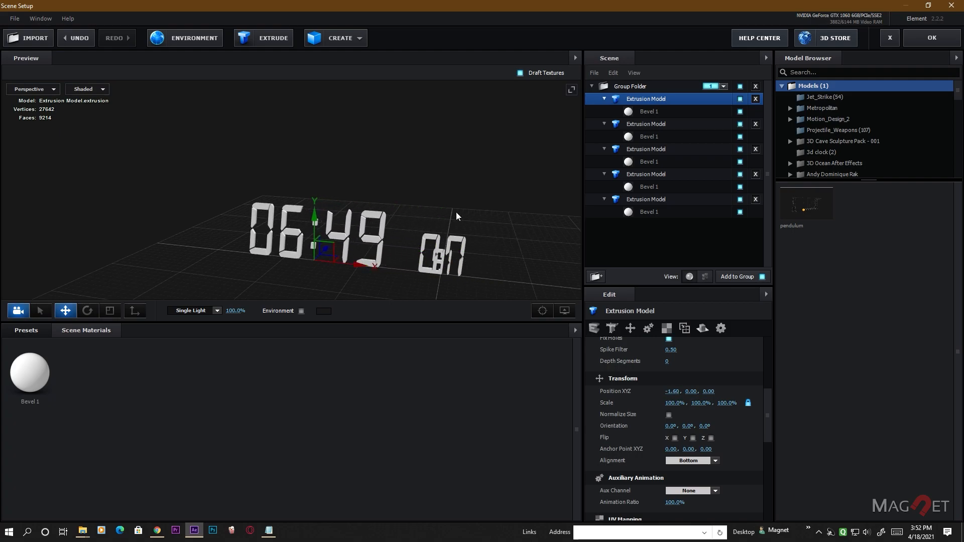
{"action": "left_click", "coordinate": [646, 127]}
{"action": "mouse_move", "coordinate": [505, 283]}
{"action": "left_mouse_down"}
{"action": "mouse_move", "coordinate": [468, 279]}
{"action": "mouse_move", "coordinate": [542, 285]}
{"action": "mouse_move", "coordinate": [504, 284]}
{"action": "left_mouse_up"}
{"action": "left_click", "coordinate": [646, 200]}
{"action": "left_click", "coordinate": [643, 175]}
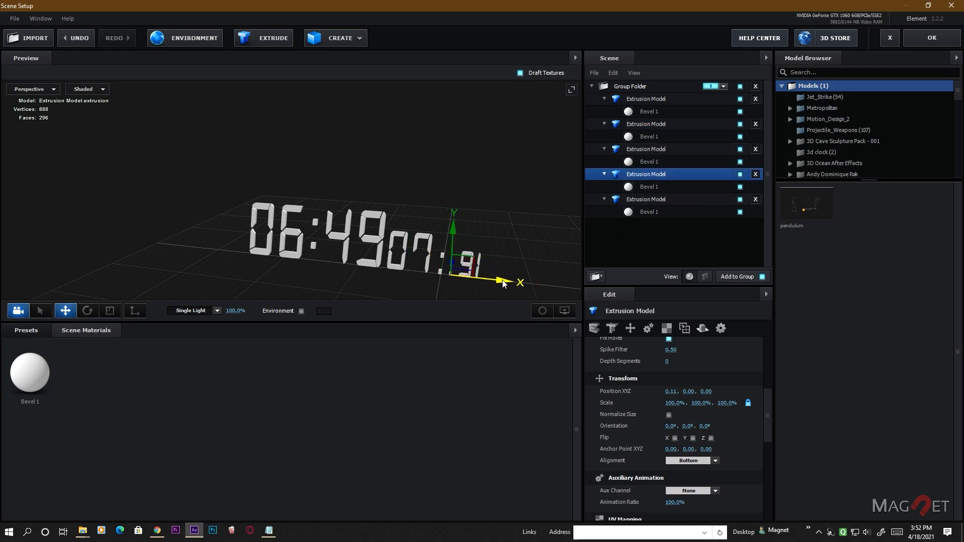
Space the parts along X: first separate colon about -0.63, seconds digits about -0.25, last colon about 0.10
{"action": "left_click", "coordinate": [653, 149]}
{"action": "left_click_drag", "start_coordinate": [493, 282], "coordinate": [470, 278]}
{"action": "left_click", "coordinate": [645, 126]}
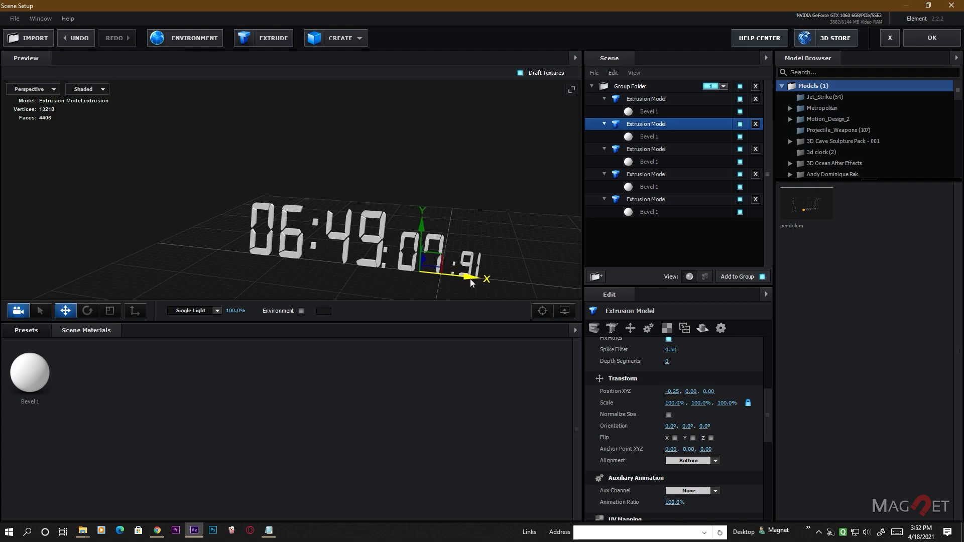
{"action": "left_click", "coordinate": [631, 149]}
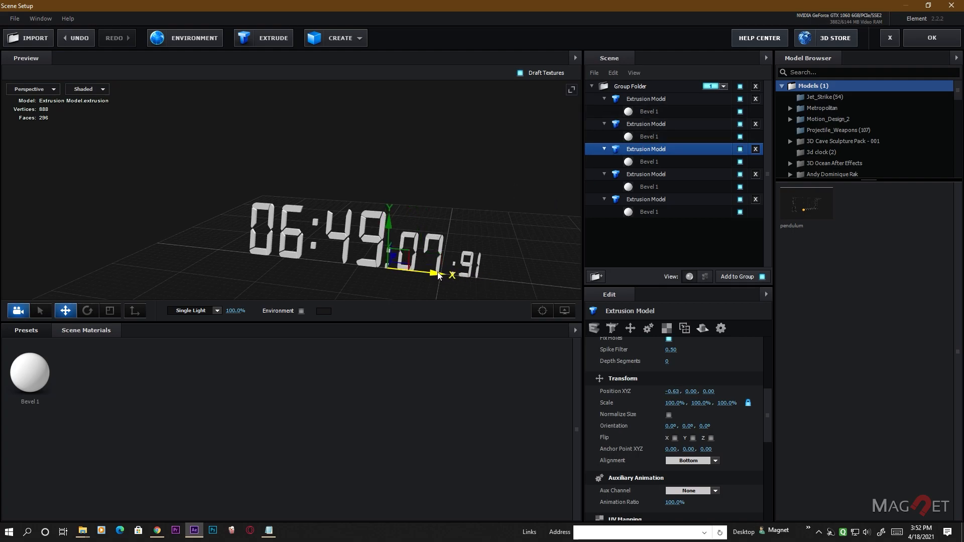
{"action": "left_click", "coordinate": [647, 128]}
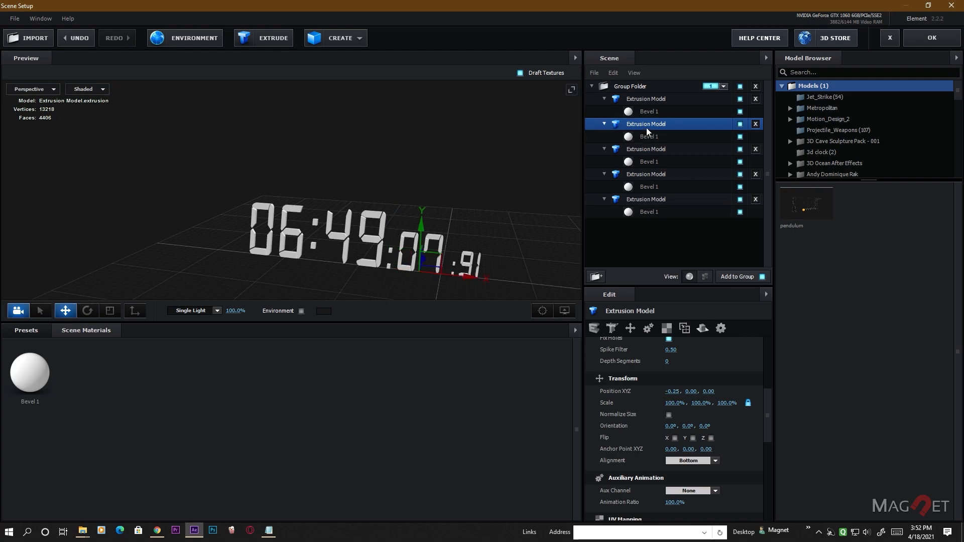
{"action": "left_click", "coordinate": [648, 175]}
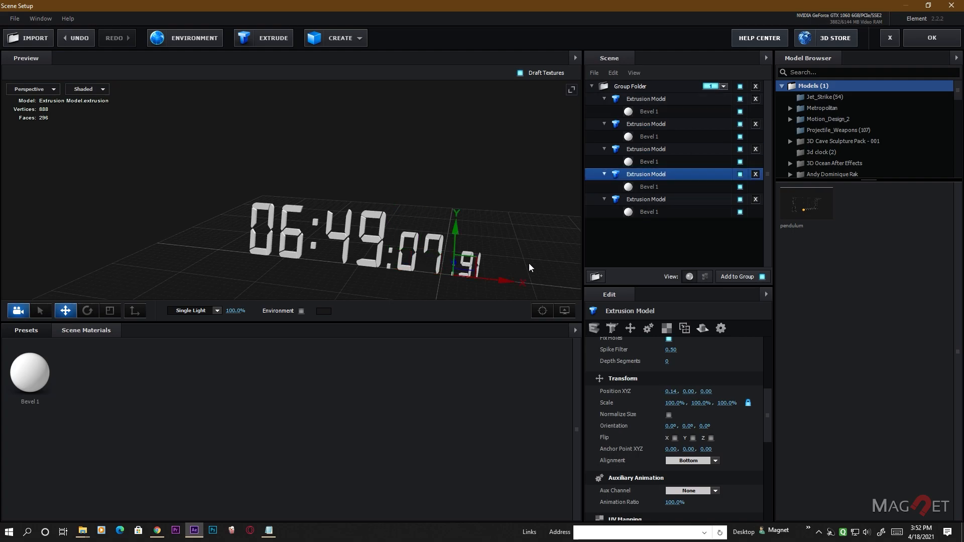
Set the hours-and-minutes model's Bevel 1 to Extrude 1.27 and Expand Edges 0.25
{"action": "left_click_drag", "start_coordinate": [165, 205], "coordinate": [310, 265]}
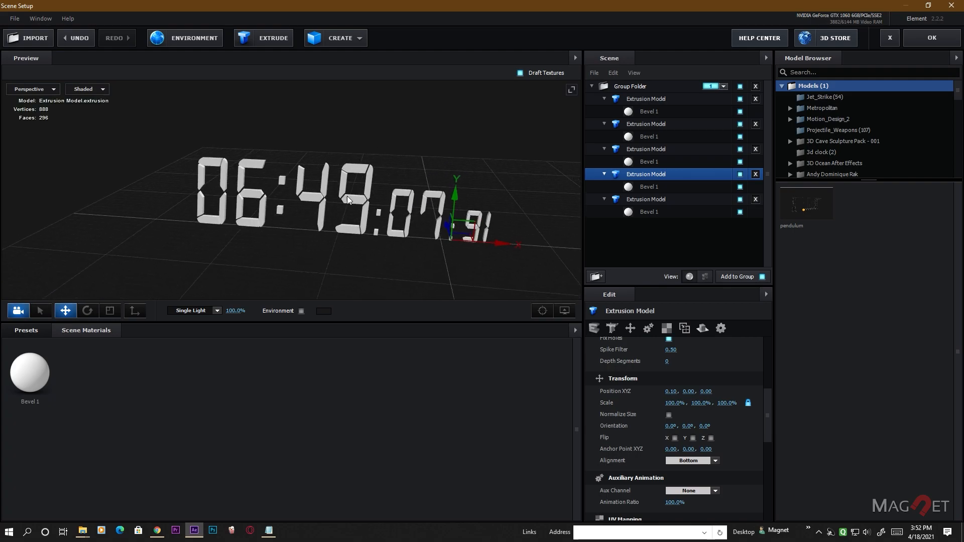
{"action": "left_click_drag", "start_coordinate": [274, 177], "coordinate": [224, 248]}
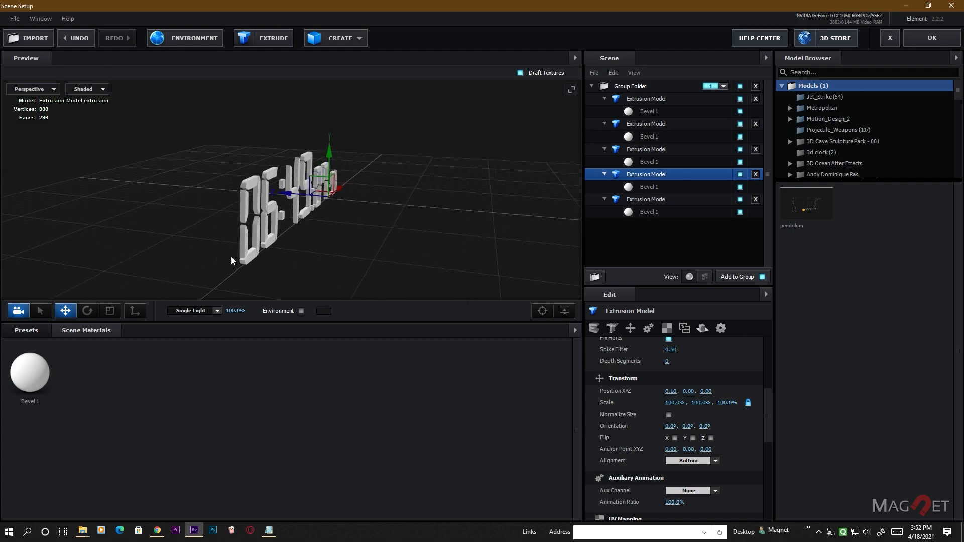
{"action": "left_click_drag", "start_coordinate": [344, 236], "coordinate": [249, 206]}
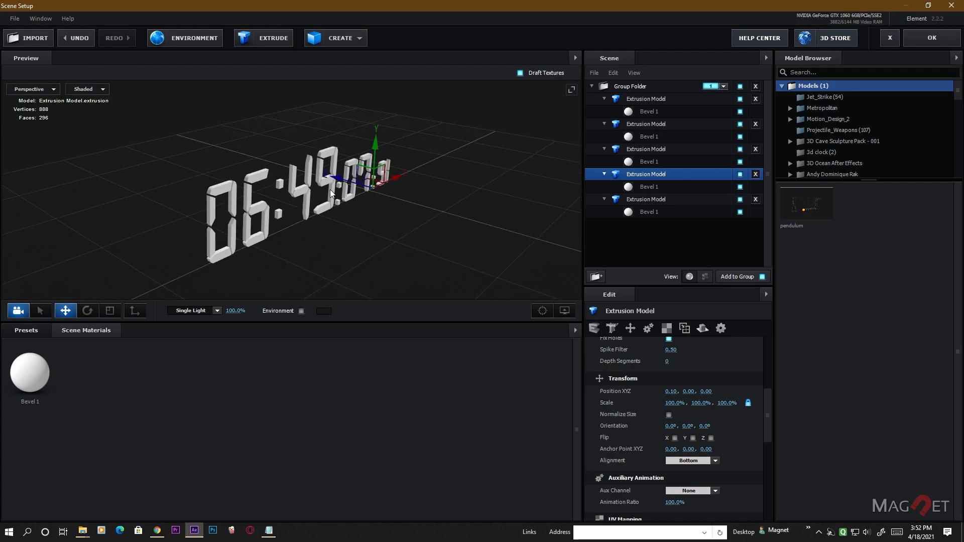
{"action": "left_click", "coordinate": [643, 99]}
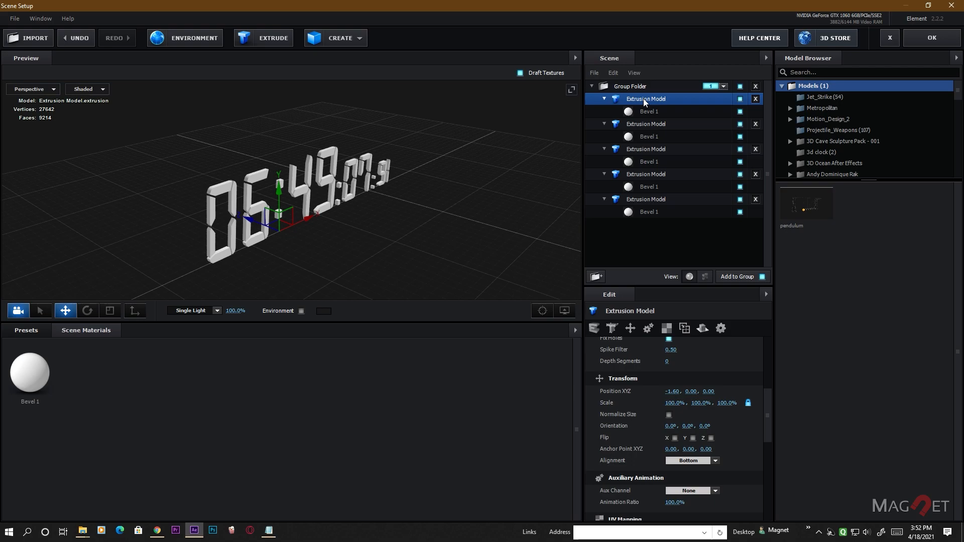
{"action": "left_click", "coordinate": [647, 111]}
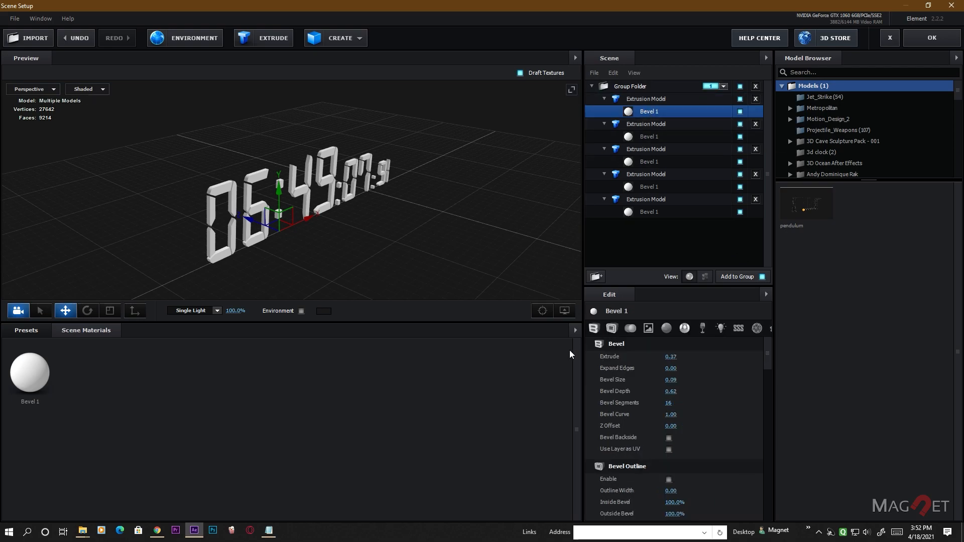
{"action": "left_click_drag", "start_coordinate": [671, 357], "coordinate": [735, 367]}
{"action": "left_click_drag", "start_coordinate": [439, 230], "coordinate": [376, 219]}
{"action": "scroll", "coordinate": [376, 219], "scroll_direction": "up", "scroll_amount": 6}
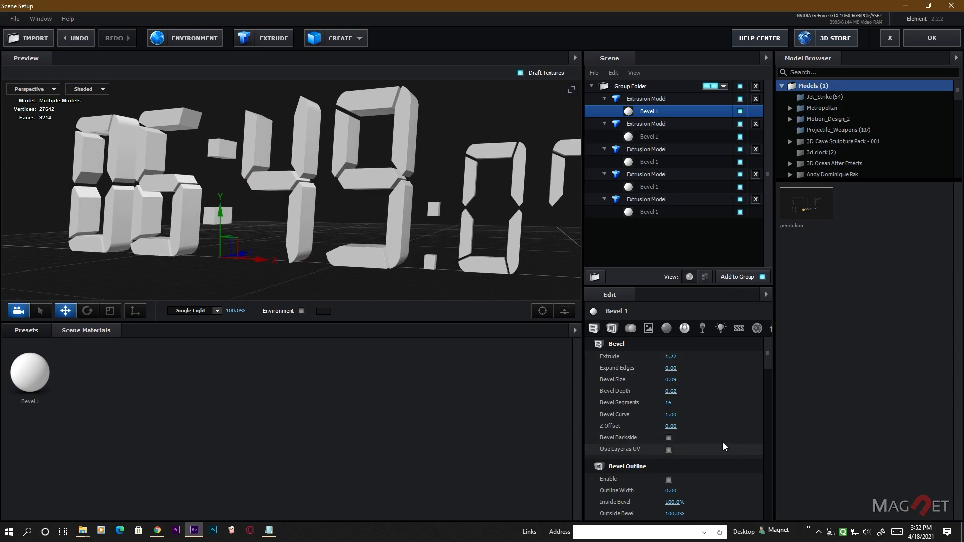
{"action": "left_click_drag", "start_coordinate": [674, 369], "coordinate": [687, 372]}
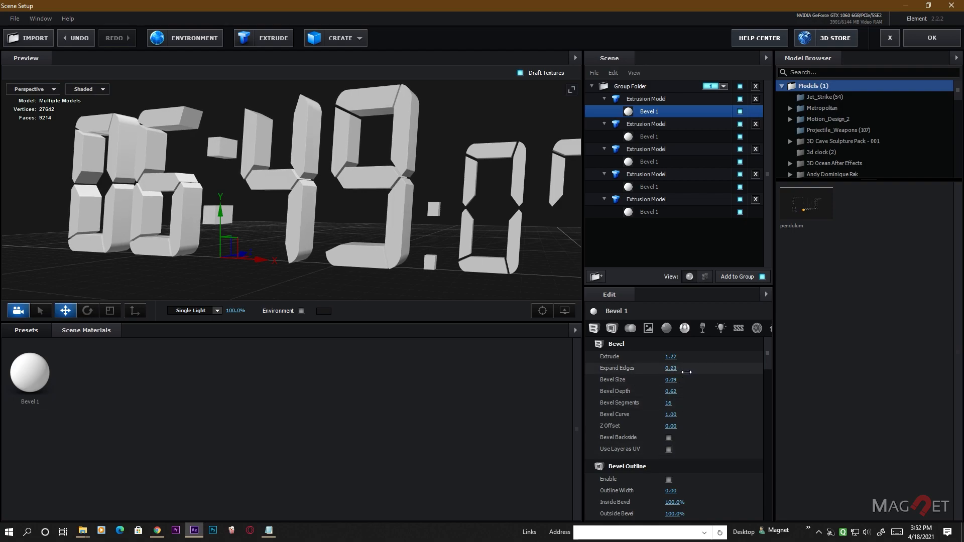
Scale the whole Group Folder to 38% and raise it to about 0.14 in Y position
{"action": "left_click_drag", "start_coordinate": [312, 204], "coordinate": [369, 245]}
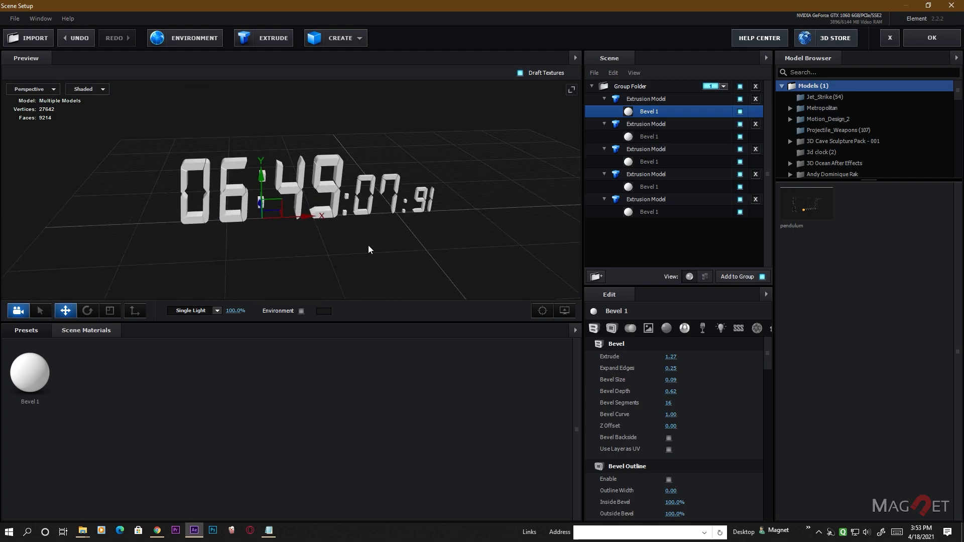
{"action": "left_click", "coordinate": [642, 98]}
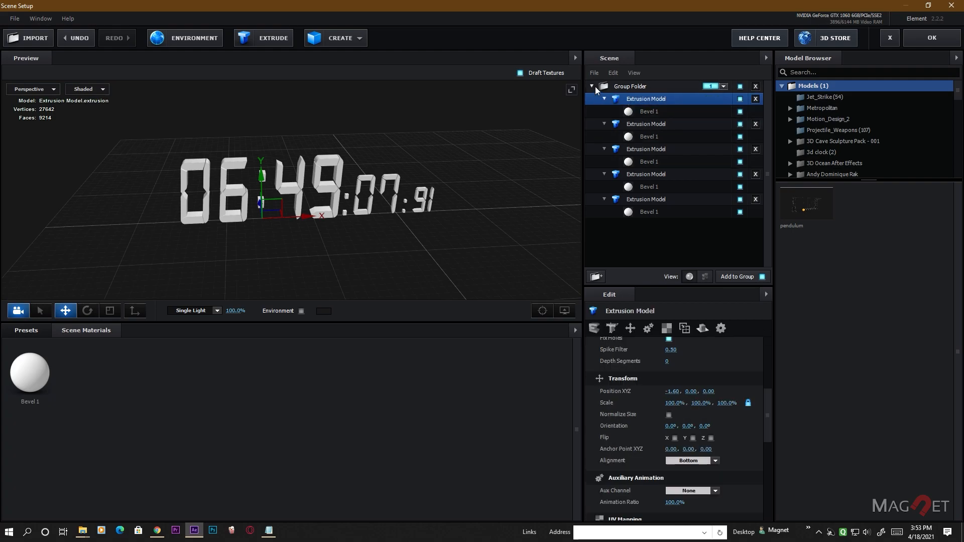
{"action": "left_click", "coordinate": [593, 86]}
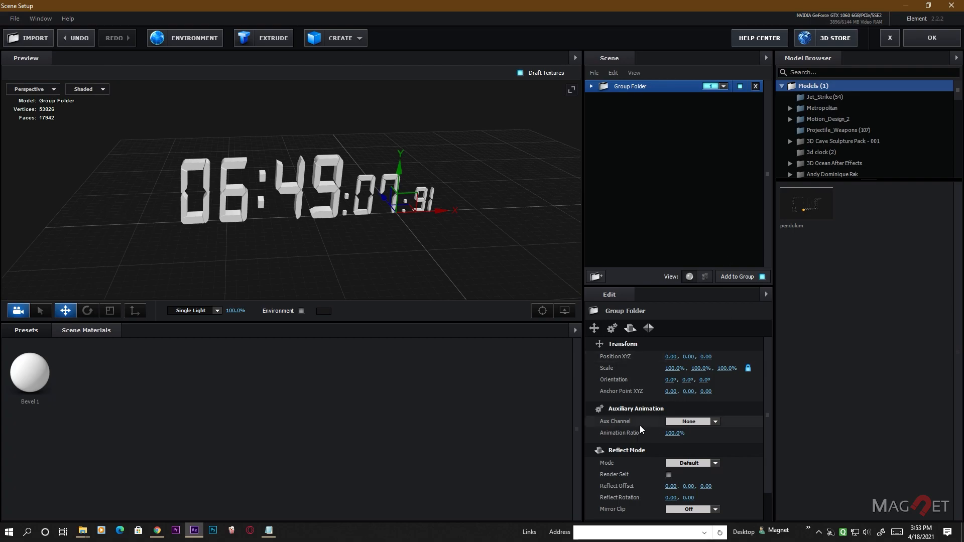
{"action": "left_click_drag", "start_coordinate": [673, 368], "coordinate": [654, 383]}
{"action": "scroll", "coordinate": [393, 254], "scroll_direction": "up", "scroll_amount": 3}
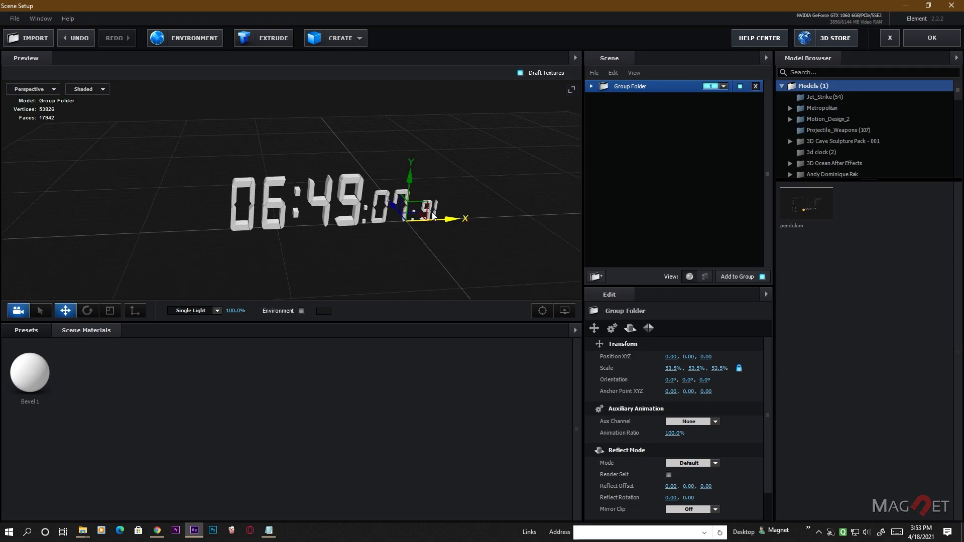
{"action": "left_click_drag", "start_coordinate": [411, 182], "coordinate": [412, 165]}
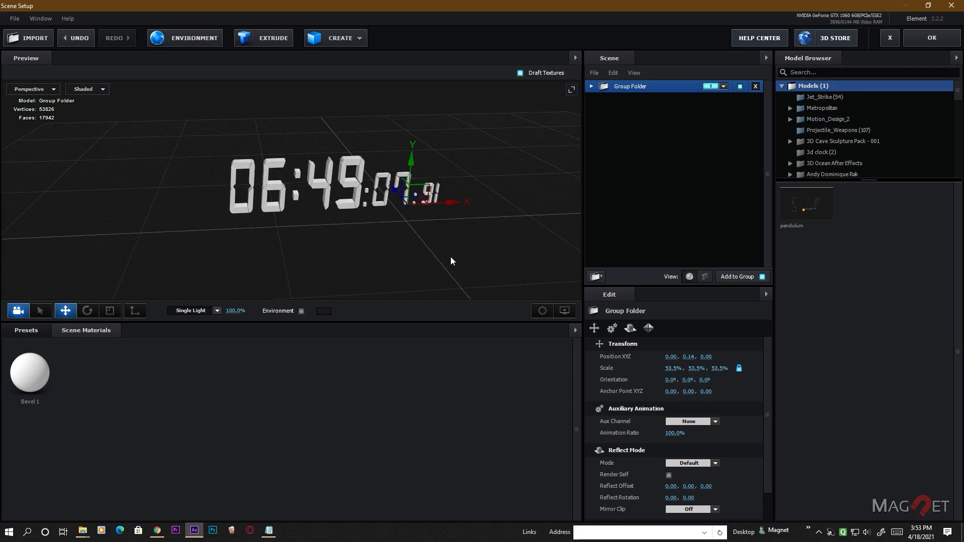
{"action": "left_click_drag", "start_coordinate": [680, 374], "coordinate": [656, 374]}
Create a capsule primitive in the clock group and rotate it 90° about the Z axis so it lies horizontally
{"action": "left_click_drag", "start_coordinate": [279, 236], "coordinate": [352, 250]}
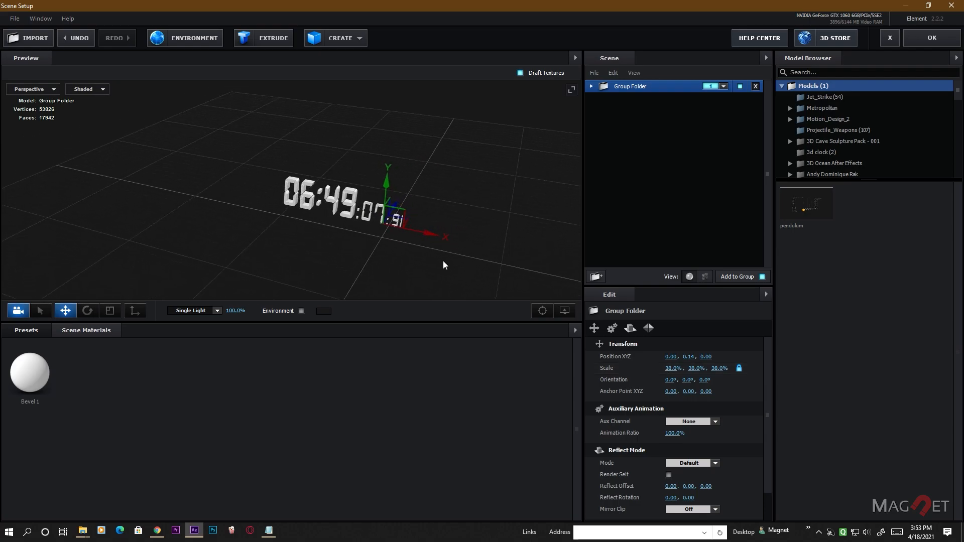
{"action": "left_click", "coordinate": [363, 40]}
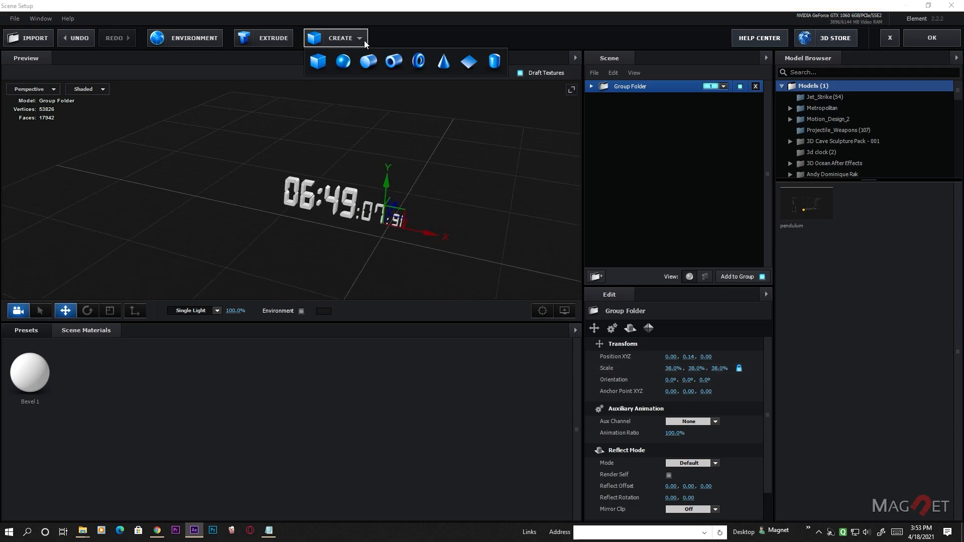
{"action": "left_click", "coordinate": [495, 61]}
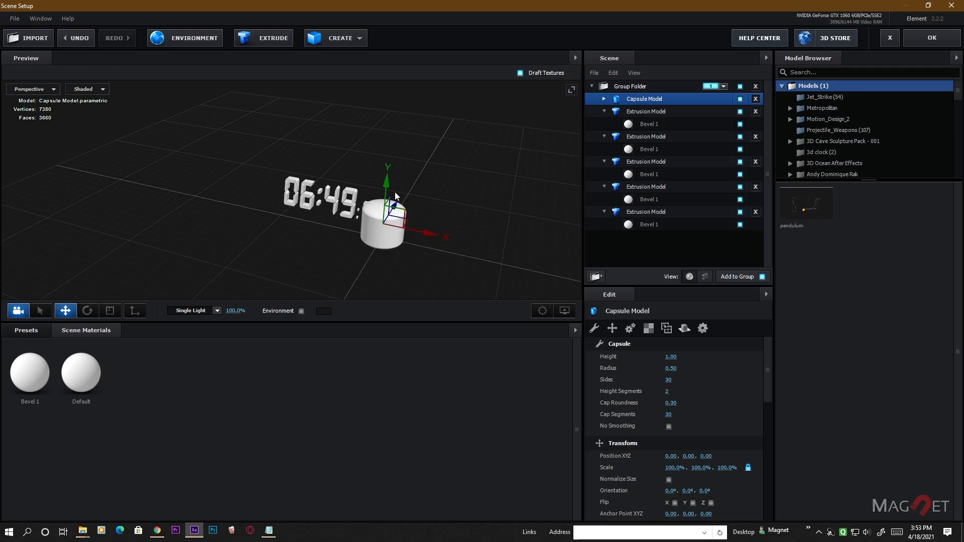
{"action": "left_click", "coordinate": [87, 311]}
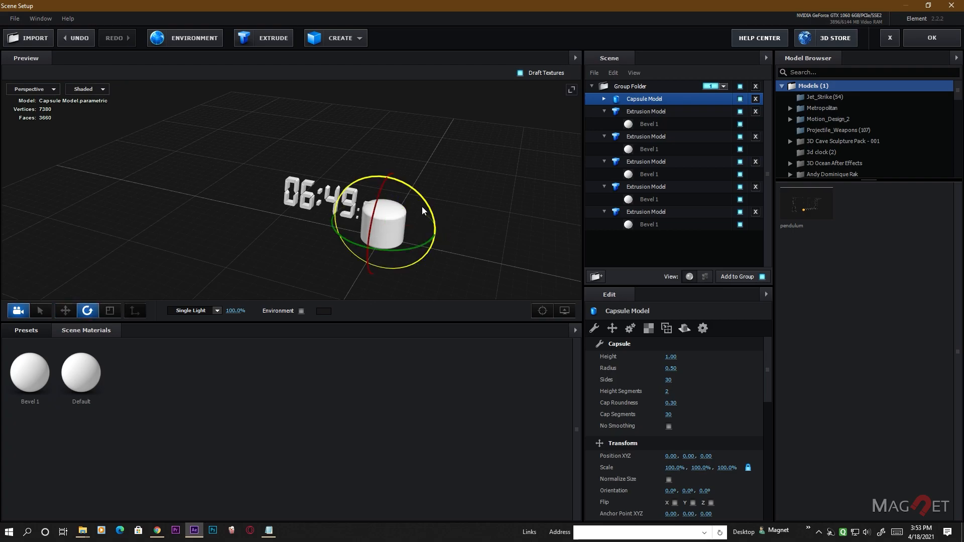
{"action": "left_click_drag", "start_coordinate": [421, 203], "coordinate": [307, 159]}
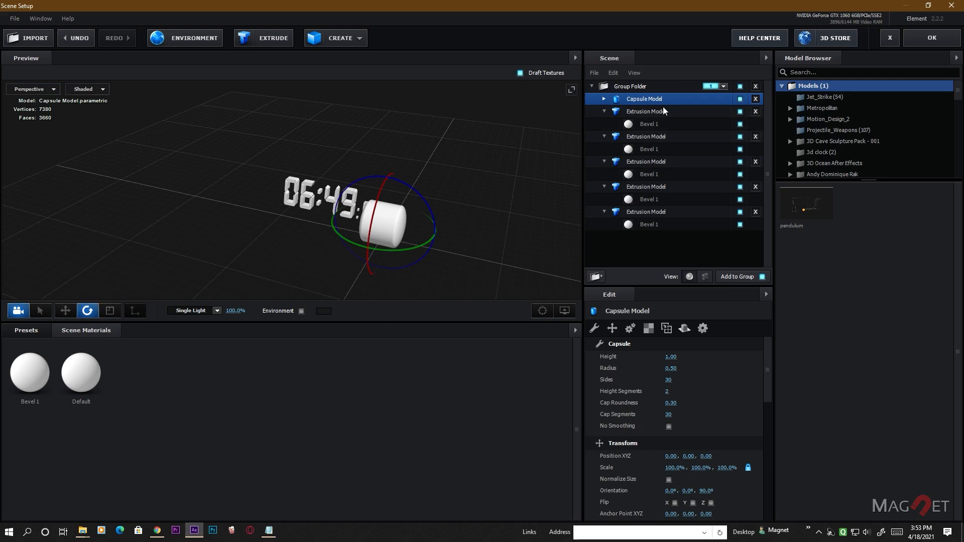
Set the capsule's Height to 3.57, Radius to 0.60 and Sides to 50, and move it to about X -1.23 around the digits
{"action": "left_click_drag", "start_coordinate": [677, 358], "coordinate": [837, 389]}
{"action": "left_click_drag", "start_coordinate": [678, 371], "coordinate": [691, 372]}
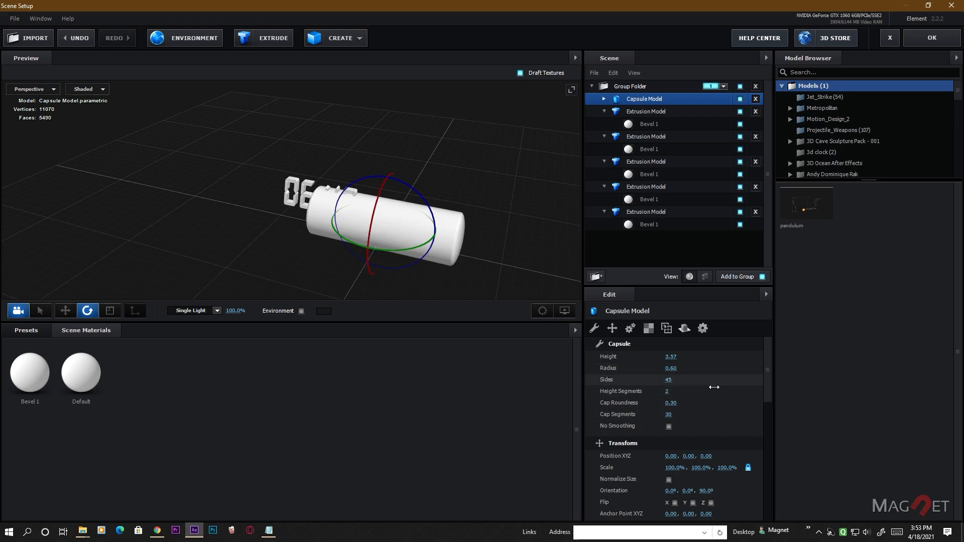
{"action": "left_click_drag", "start_coordinate": [716, 387], "coordinate": [719, 387]}
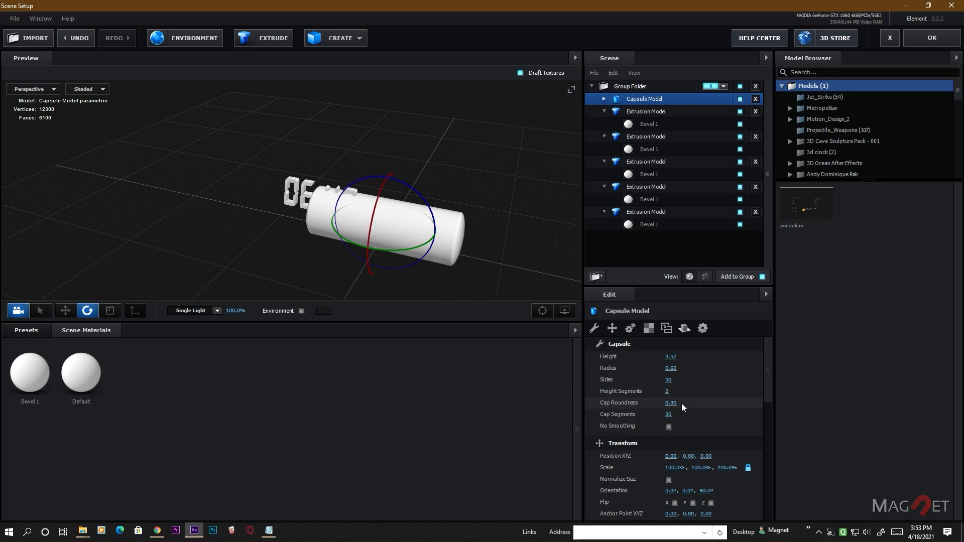
{"action": "left_click", "coordinate": [70, 311]}
{"action": "left_click_drag", "start_coordinate": [431, 232], "coordinate": [341, 253]}
Lower the Force Opacity of the capsule's Default material so the clock digits show through it
{"action": "left_click", "coordinate": [604, 100]}
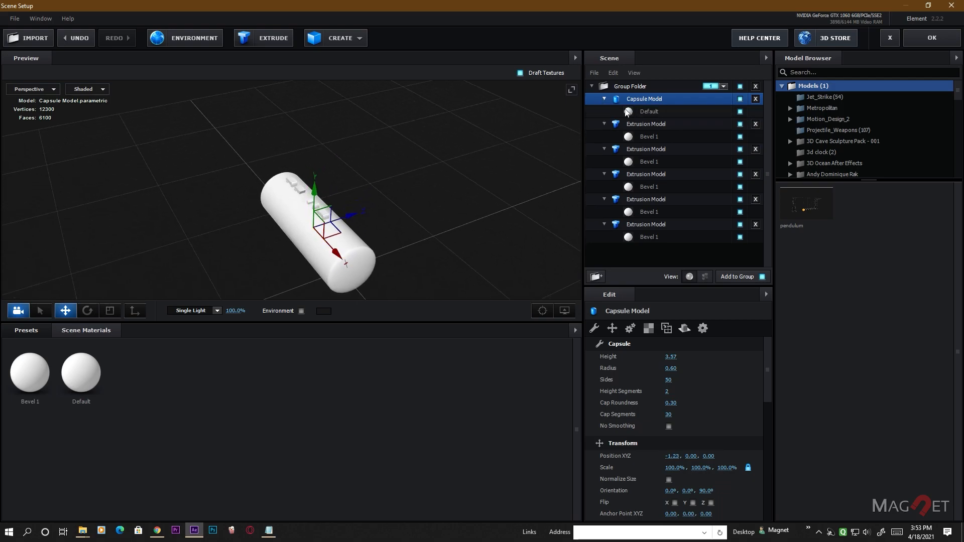
{"action": "left_click", "coordinate": [648, 111]}
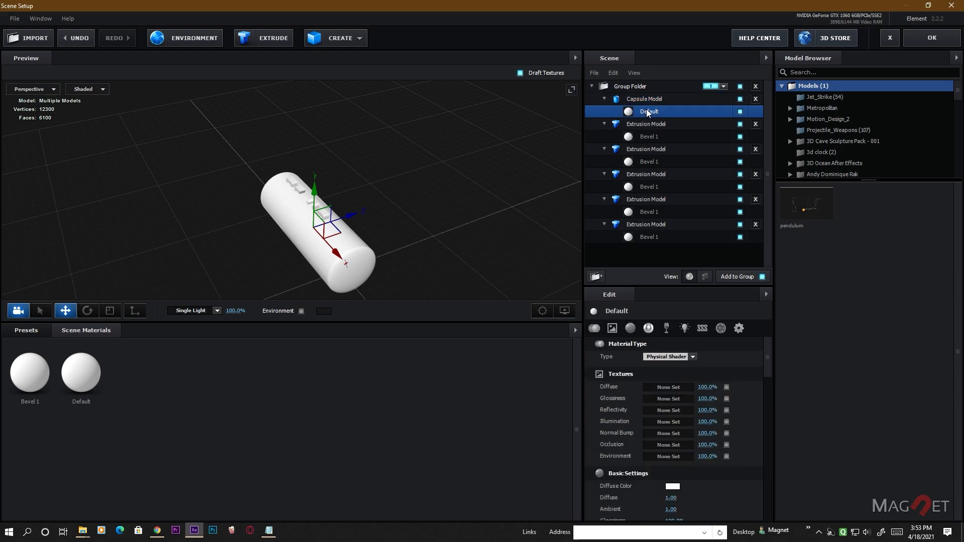
{"action": "left_click", "coordinate": [739, 328]}
{"action": "scroll", "coordinate": [710, 395], "scroll_direction": "down", "scroll_amount": 1}
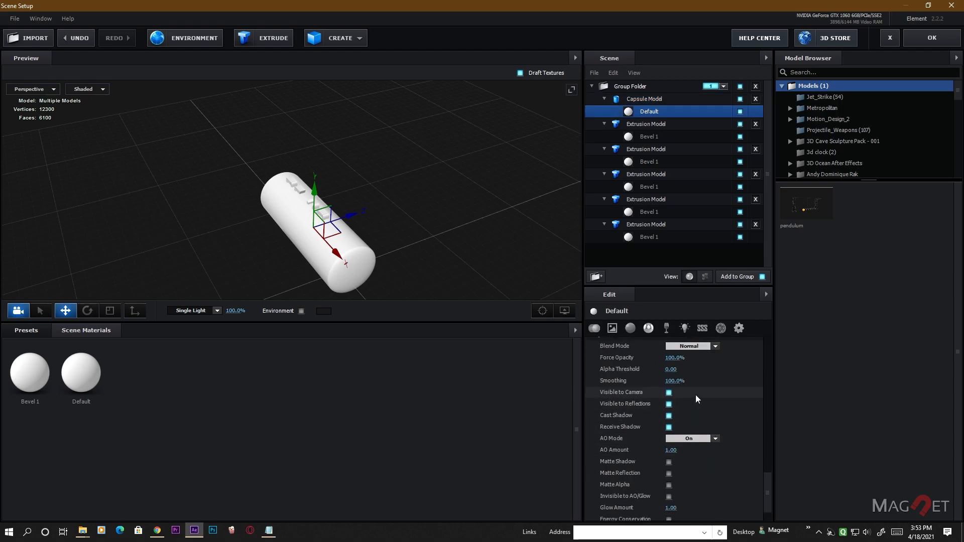
{"action": "left_click_drag", "start_coordinate": [684, 362], "coordinate": [653, 370]}
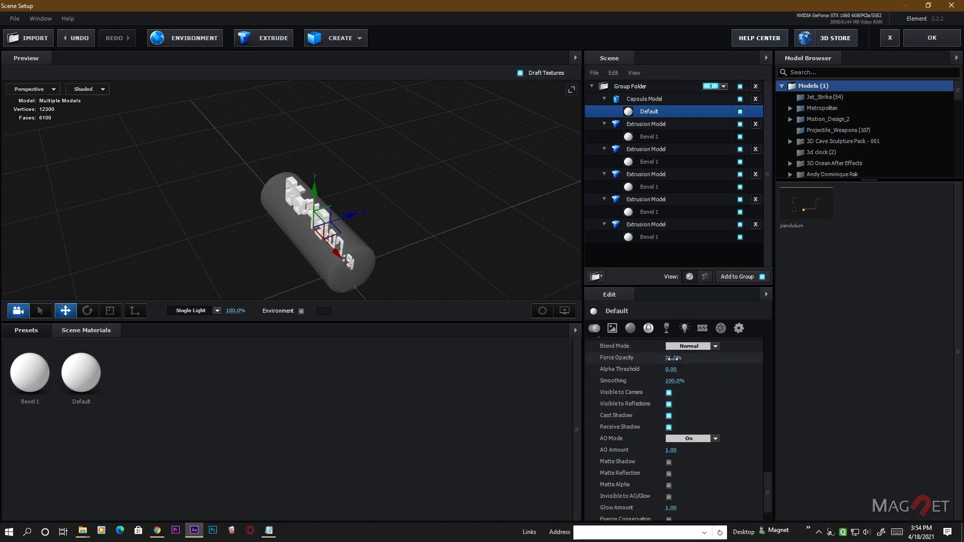
Set the capsule material's Force Opacity to 30% and nudge the capsule slightly along positive X to center it around the digits
{"action": "left_click", "coordinate": [672, 358]}
{"action": "type", "text": "30"}
{"action": "key", "text": "Return"}
{"action": "mouse_move", "coordinate": [369, 230]}
{"action": "left_mouse_down"}
{"action": "mouse_move", "coordinate": [435, 273]}
{"action": "mouse_move", "coordinate": [453, 254]}
{"action": "mouse_move", "coordinate": [375, 214]}
{"action": "left_mouse_up"}
{"action": "left_click_drag", "start_coordinate": [353, 184], "coordinate": [351, 243]}
{"action": "scroll", "coordinate": [374, 242], "scroll_direction": "up", "scroll_amount": 3}
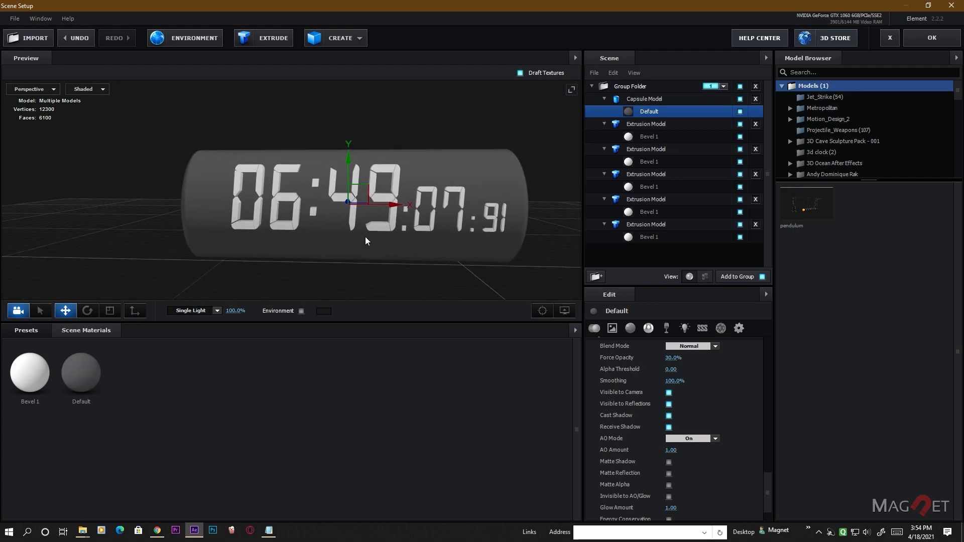
{"action": "left_click_drag", "start_coordinate": [405, 207], "coordinate": [408, 208]}
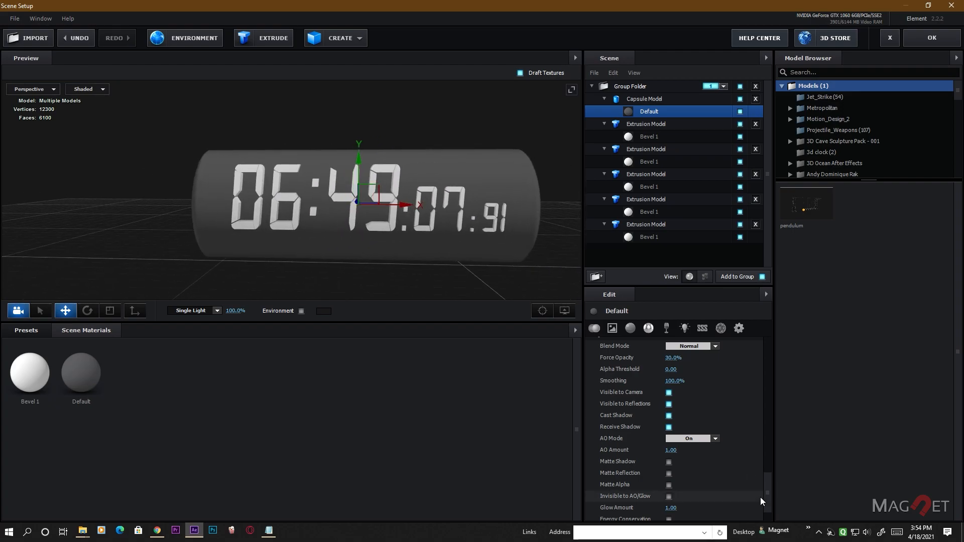
Enable Draw Backfaces on the capsule's Default material and check the inner walls of the tube from an angle
{"action": "scroll", "coordinate": [727, 489], "scroll_direction": "down", "scroll_amount": 3}
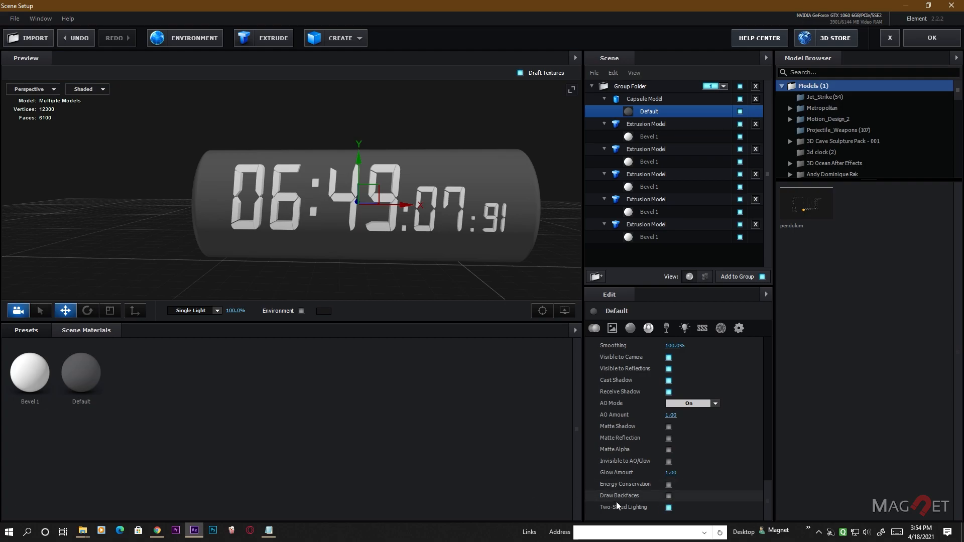
{"action": "left_click", "coordinate": [669, 496]}
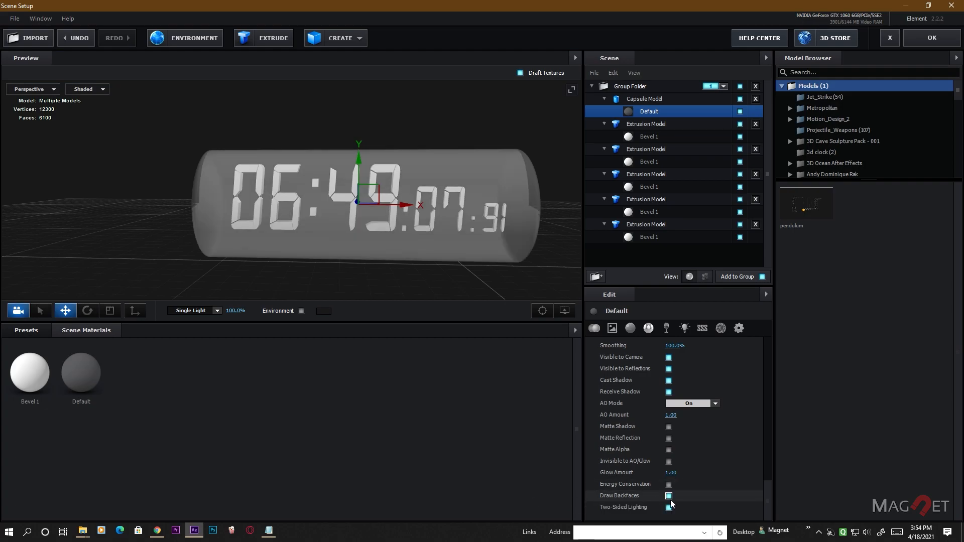
{"action": "left_click_drag", "start_coordinate": [381, 246], "coordinate": [324, 243]}
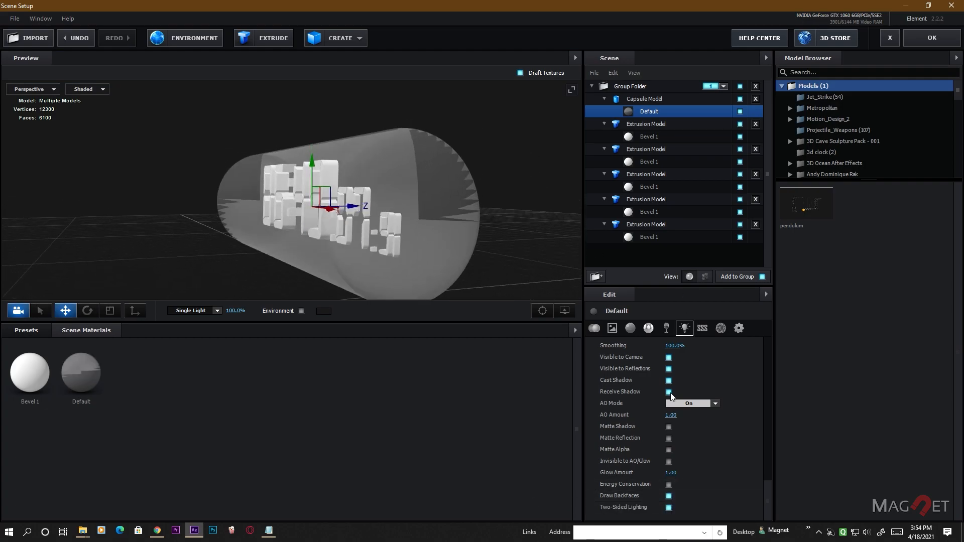
{"action": "scroll", "coordinate": [680, 394], "scroll_direction": "down", "scroll_amount": 10}
{"action": "scroll", "coordinate": [682, 406], "scroll_direction": "up", "scroll_amount": 10}
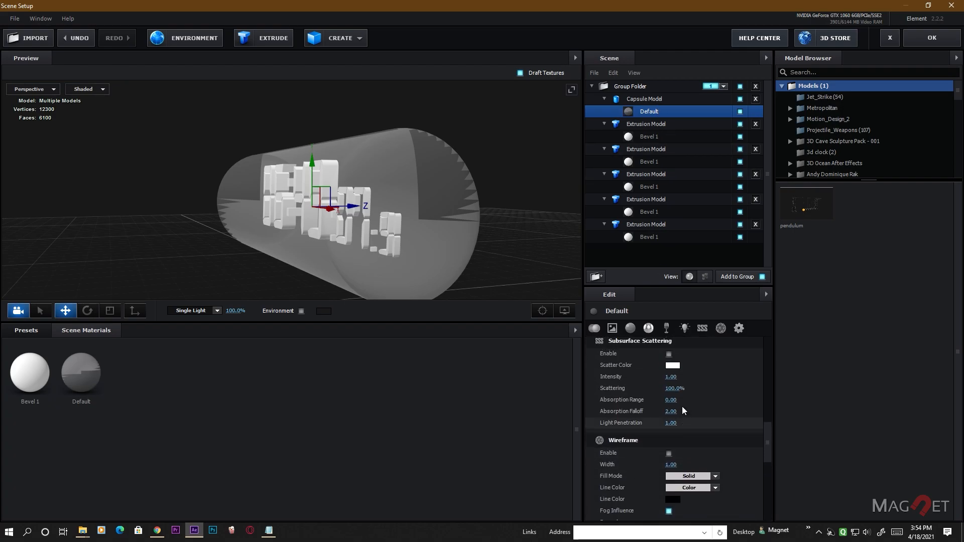
Smooth the capsule's jagged silhouette by raising its number of sides to 200
{"action": "left_click", "coordinate": [631, 101]}
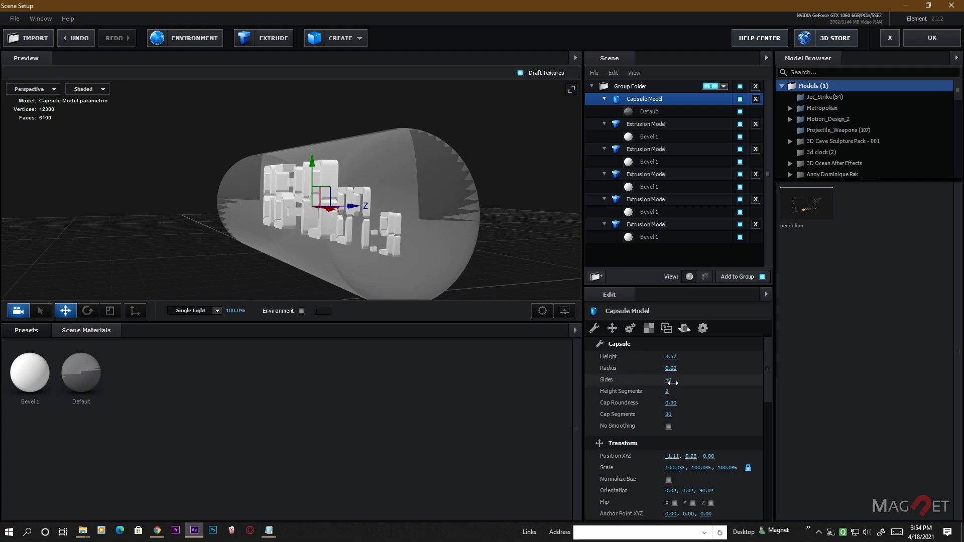
{"action": "left_click_drag", "start_coordinate": [672, 381], "coordinate": [831, 410]}
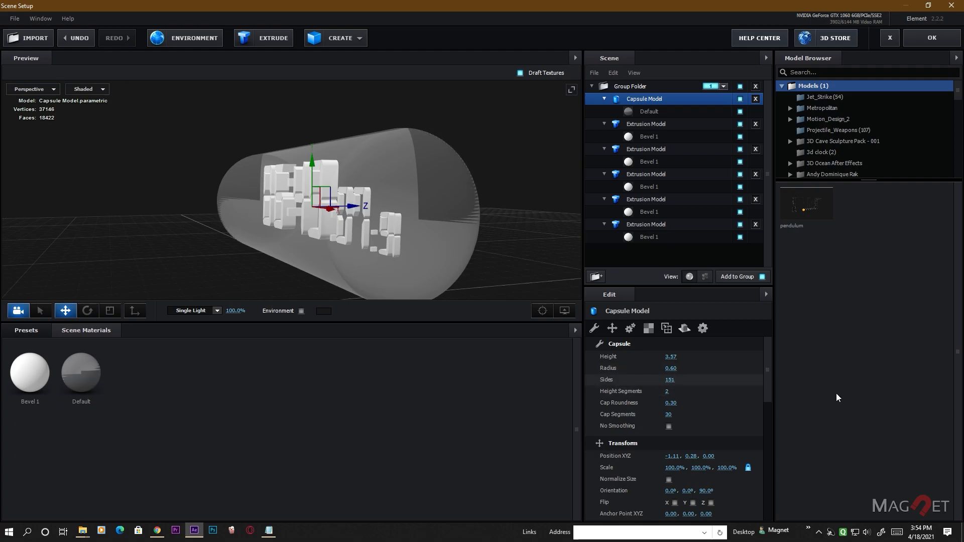
{"action": "left_click_drag", "start_coordinate": [469, 235], "coordinate": [492, 262]}
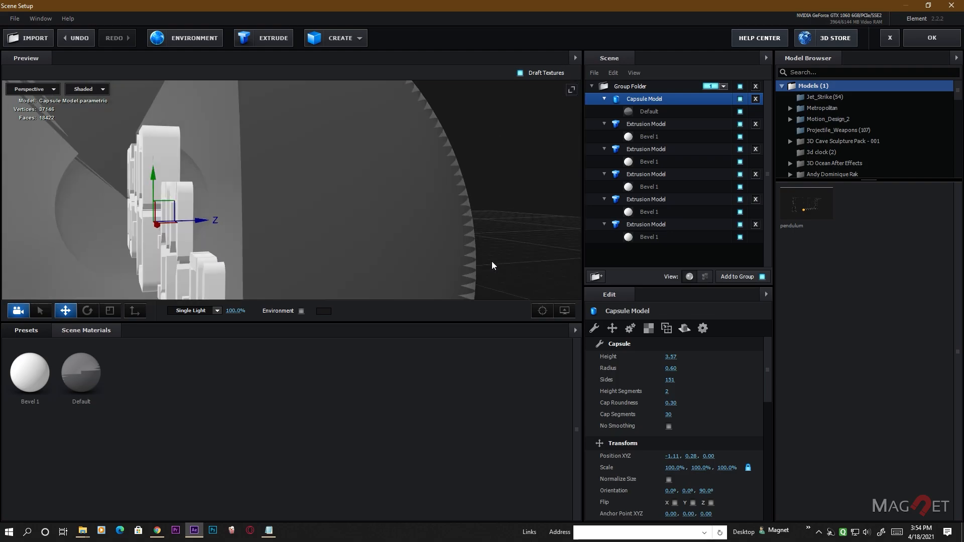
{"action": "left_click_drag", "start_coordinate": [670, 380], "coordinate": [731, 384]}
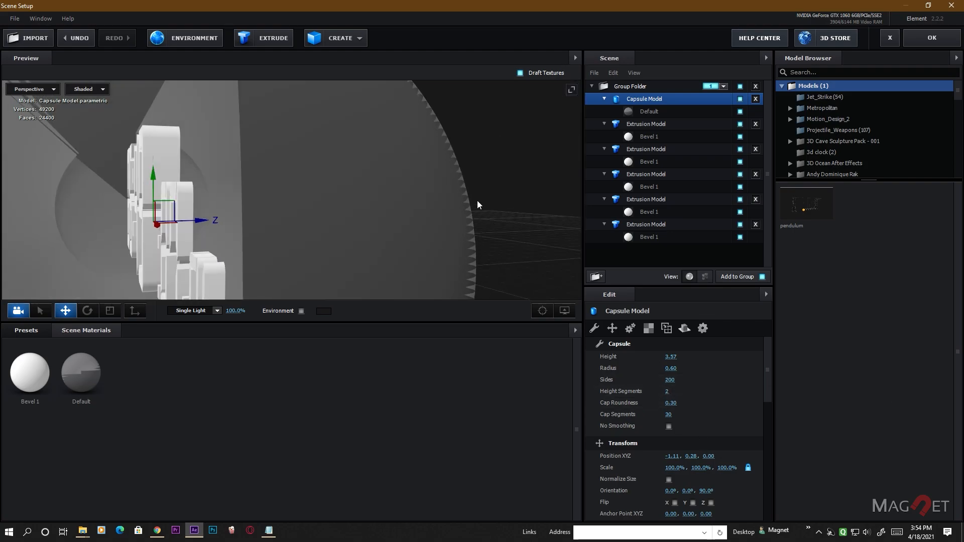
{"action": "left_click_drag", "start_coordinate": [313, 166], "coordinate": [390, 216]}
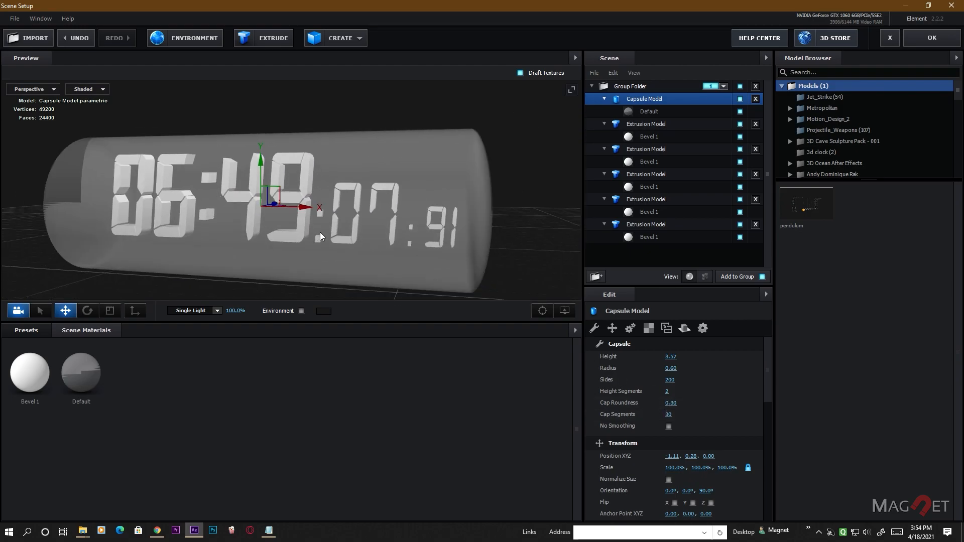
Round the capsule's ends by setting its cap roundness to 1.09
{"action": "left_click_drag", "start_coordinate": [673, 404], "coordinate": [727, 415]}
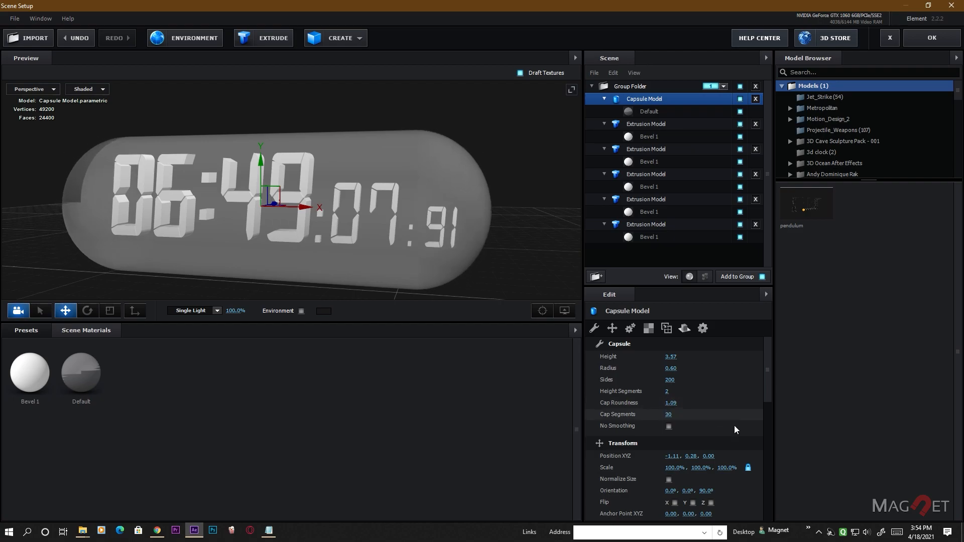
{"action": "left_click_drag", "start_coordinate": [200, 231], "coordinate": [286, 250]}
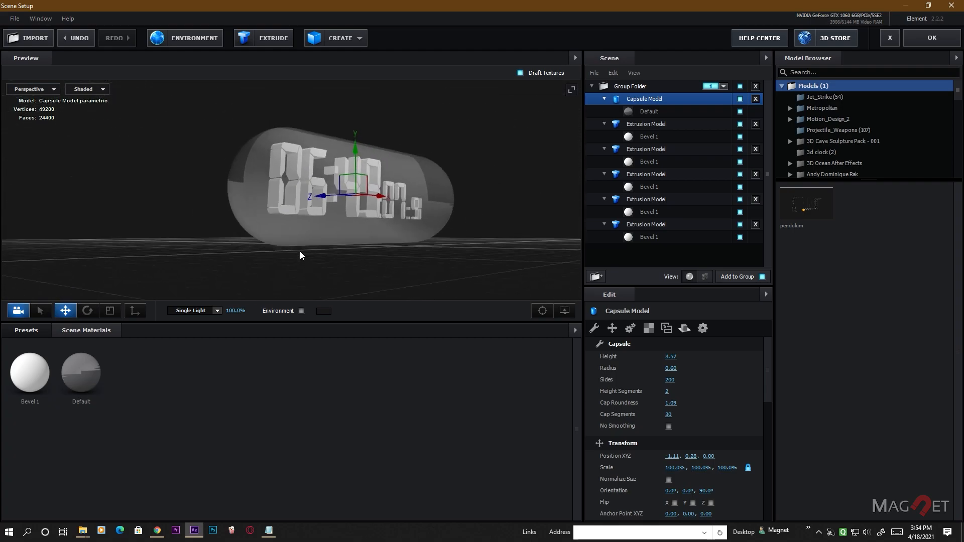
{"action": "left_click_drag", "start_coordinate": [353, 259], "coordinate": [320, 265]}
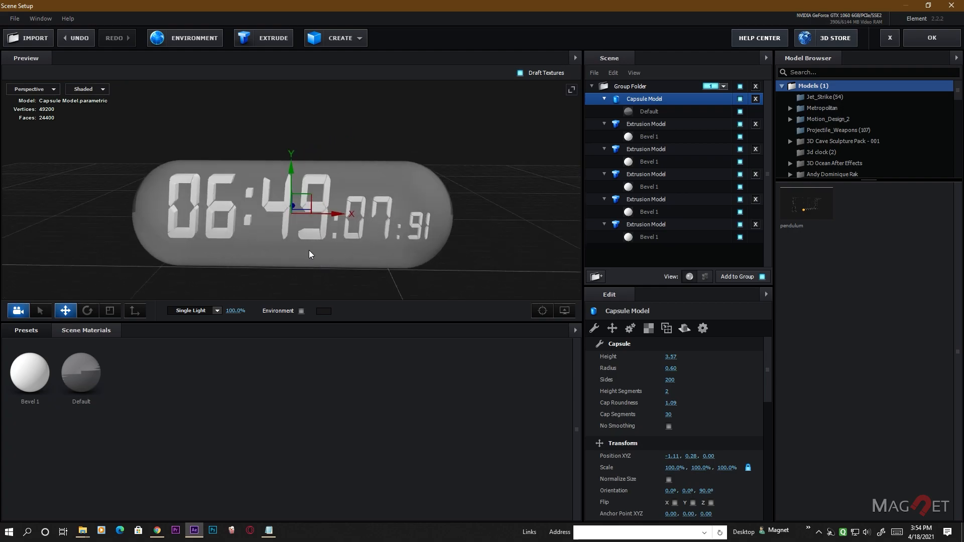
Apply the Glass material from the Physical presets to the capsule
{"action": "left_click", "coordinate": [31, 333]}
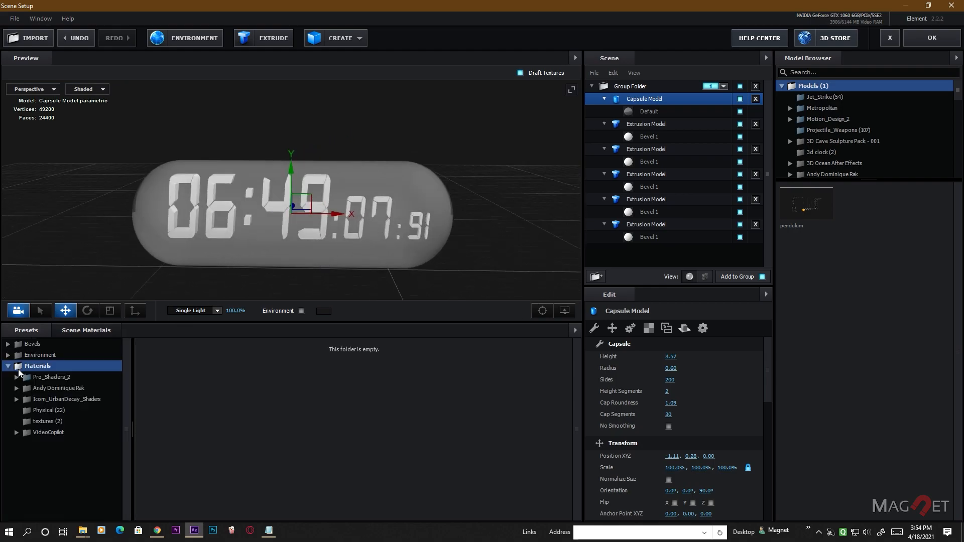
{"action": "left_click", "coordinate": [54, 411]}
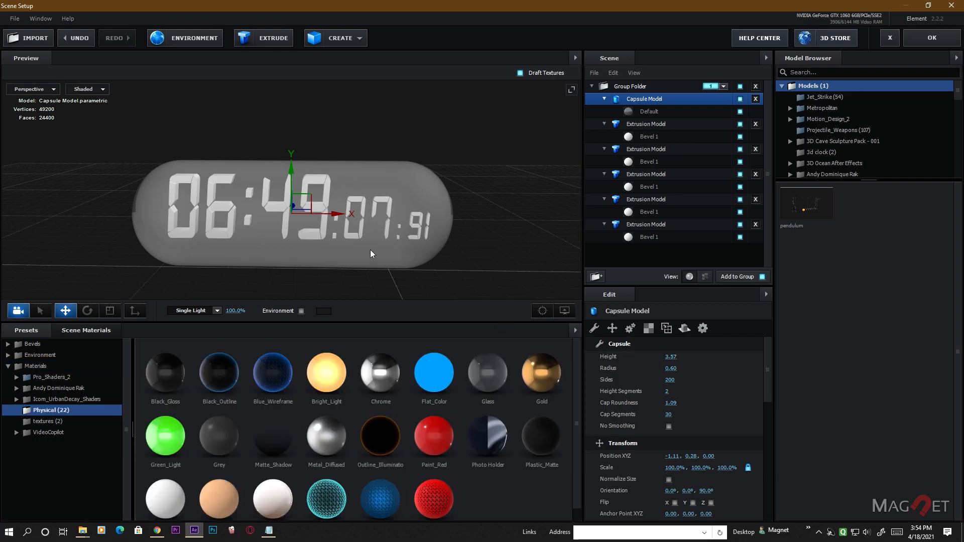
{"action": "left_click_drag", "start_coordinate": [489, 378], "coordinate": [415, 188]}
{"action": "left_click_drag", "start_coordinate": [393, 222], "coordinate": [452, 221]}
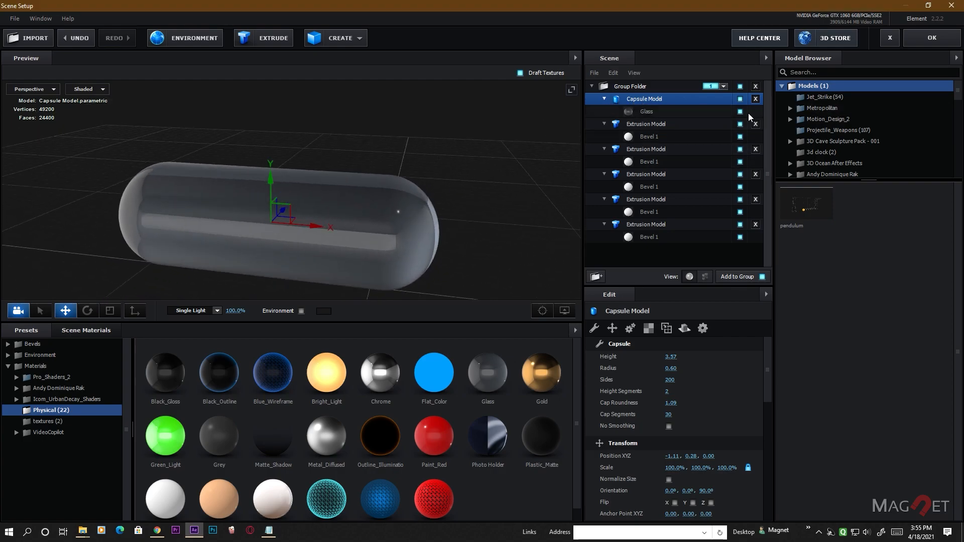
Set the capsule's Glass material Force Opacity to 50% in its advanced settings
{"action": "left_click", "coordinate": [648, 111]}
{"action": "left_click", "coordinate": [740, 329]}
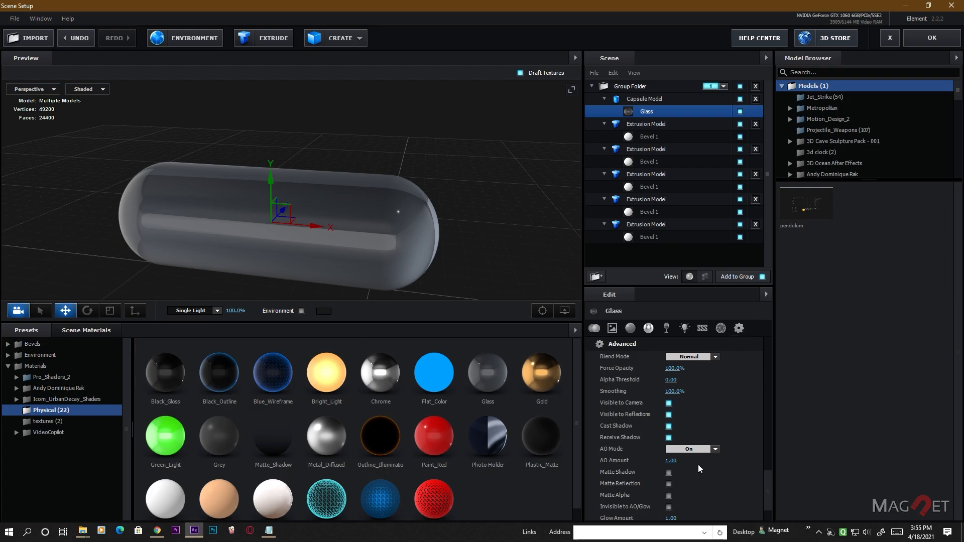
{"action": "type", "text": "50"}
{"action": "key", "text": "Return"}
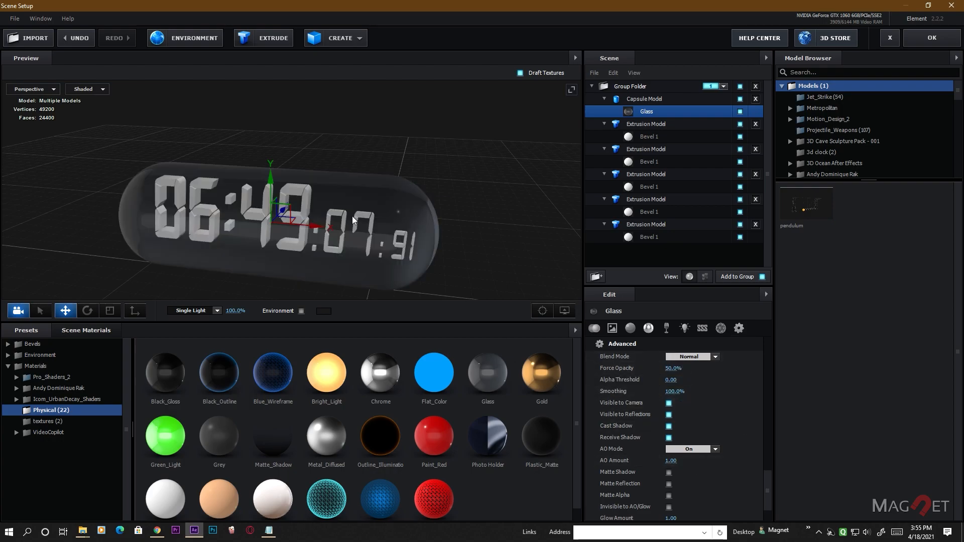
{"action": "left_click_drag", "start_coordinate": [412, 261], "coordinate": [442, 251]}
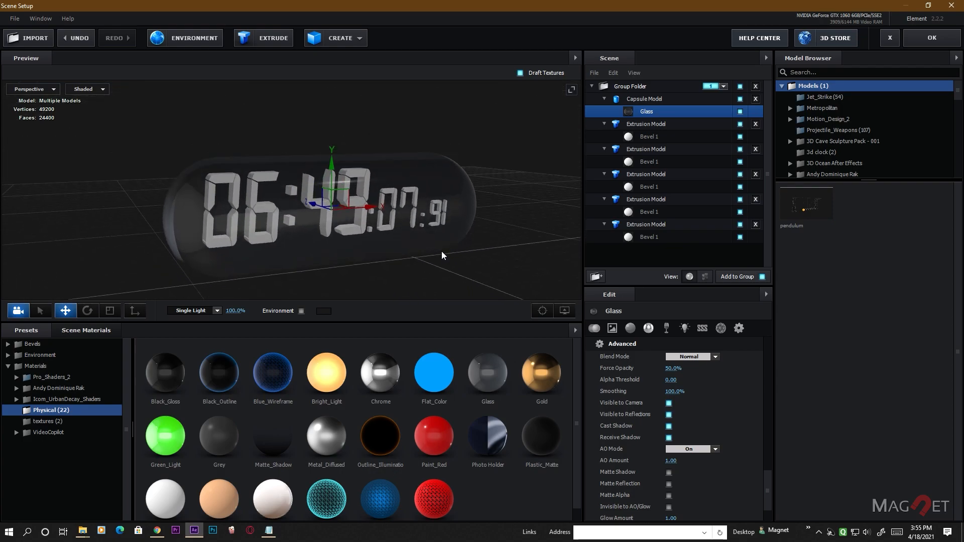
{"action": "left_click_drag", "start_coordinate": [355, 216], "coordinate": [394, 215]}
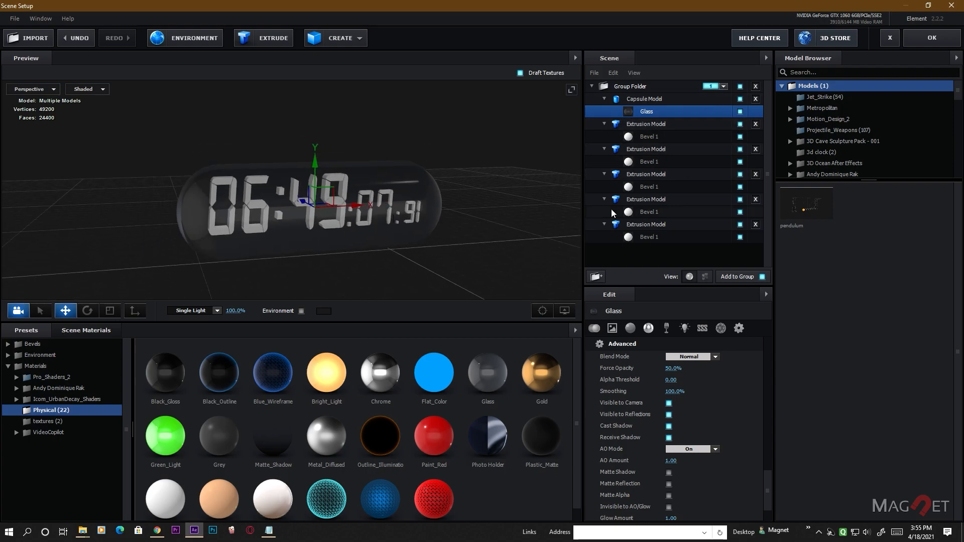
Group the five Extrusion Models of the clock digits into their own nested group folder
{"action": "left_click", "coordinate": [637, 99]}
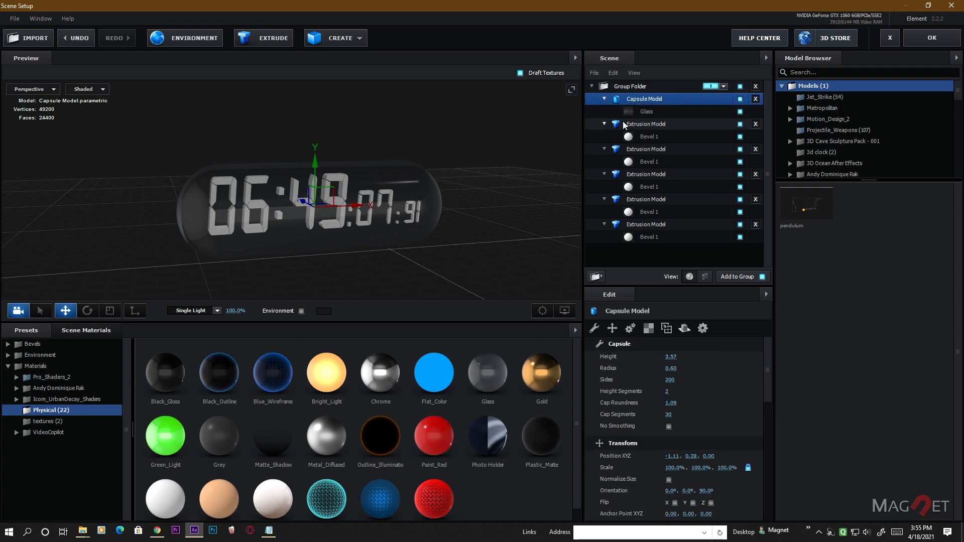
{"action": "left_click", "coordinate": [641, 126]}
{"action": "left_click", "coordinate": [648, 149], "text": "ctrl"}
{"action": "left_click", "coordinate": [647, 174], "text": "ctrl"}
{"action": "left_click", "coordinate": [649, 199], "text": "ctrl"}
{"action": "left_click", "coordinate": [649, 225], "text": "ctrl"}
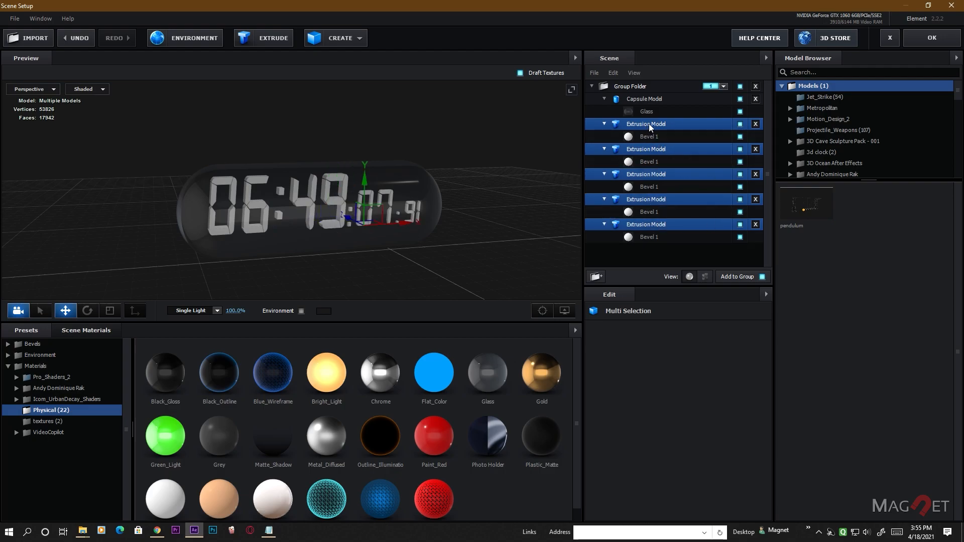
{"action": "left_click", "coordinate": [597, 277]}
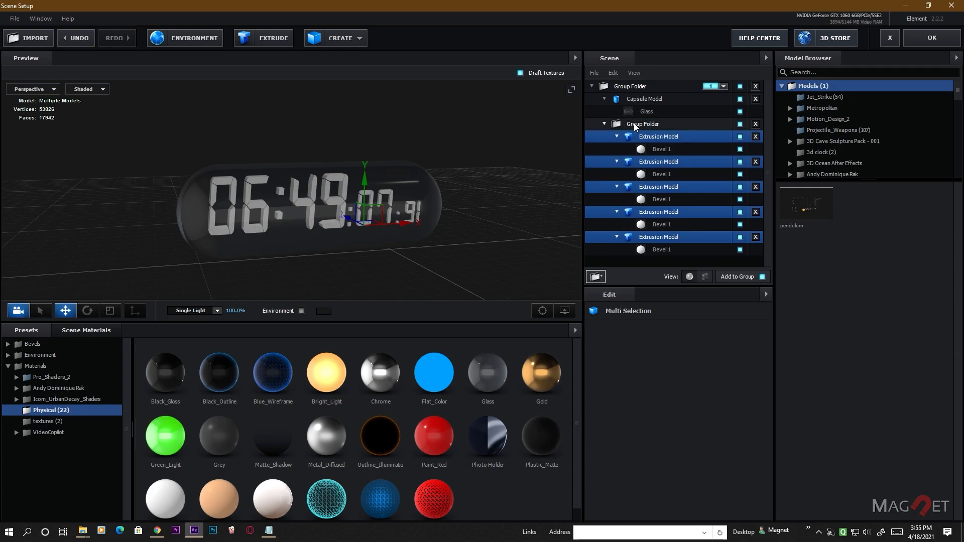
Shrink the clock digits inside the capsule by scaling their group folder to 187.7%
{"action": "left_click", "coordinate": [635, 125]}
{"action": "left_click_drag", "start_coordinate": [678, 371], "coordinate": [630, 394]}
{"action": "left_click_drag", "start_coordinate": [295, 261], "coordinate": [369, 254]}
{"action": "left_click_drag", "start_coordinate": [302, 214], "coordinate": [363, 191]}
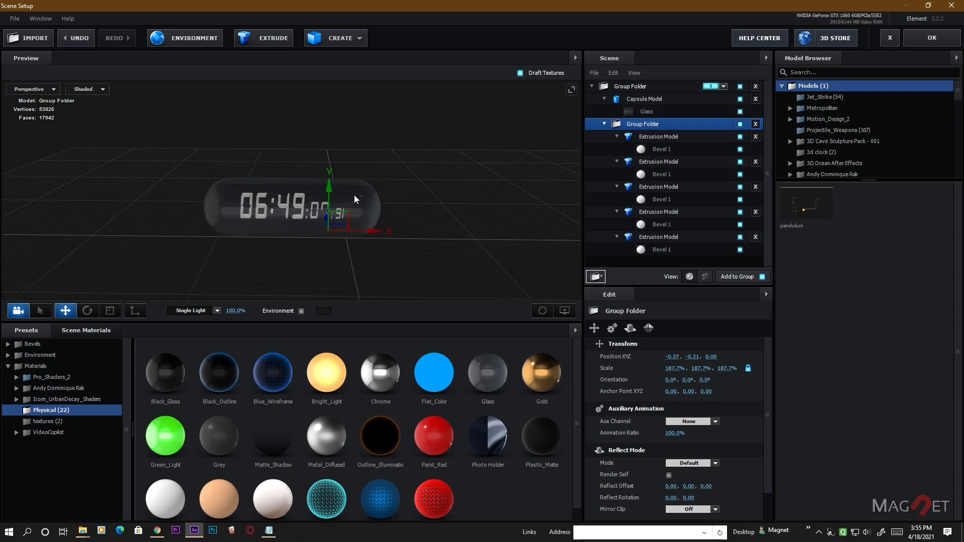
Create a tube primitive and raise it to a Y position of 0.42
{"action": "left_click", "coordinate": [353, 42]}
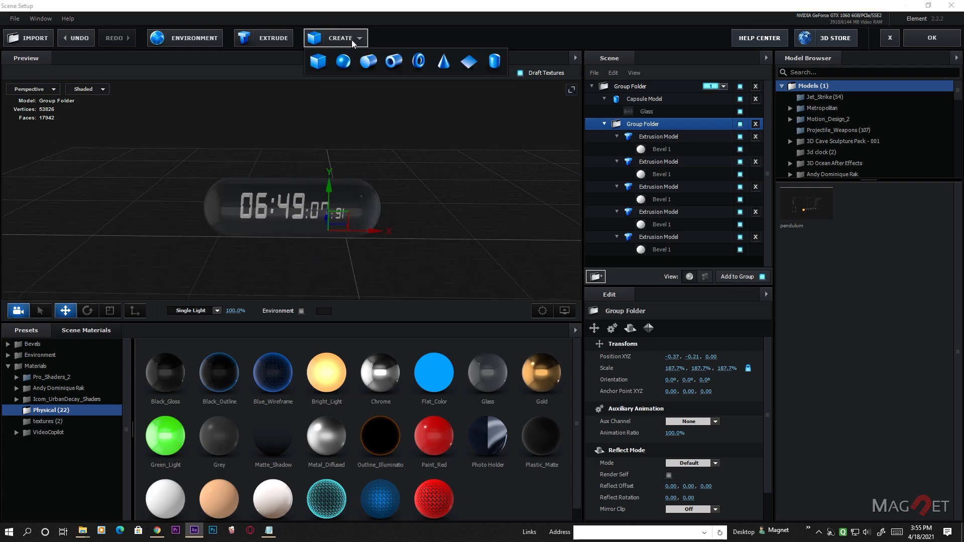
{"action": "left_click", "coordinate": [404, 61]}
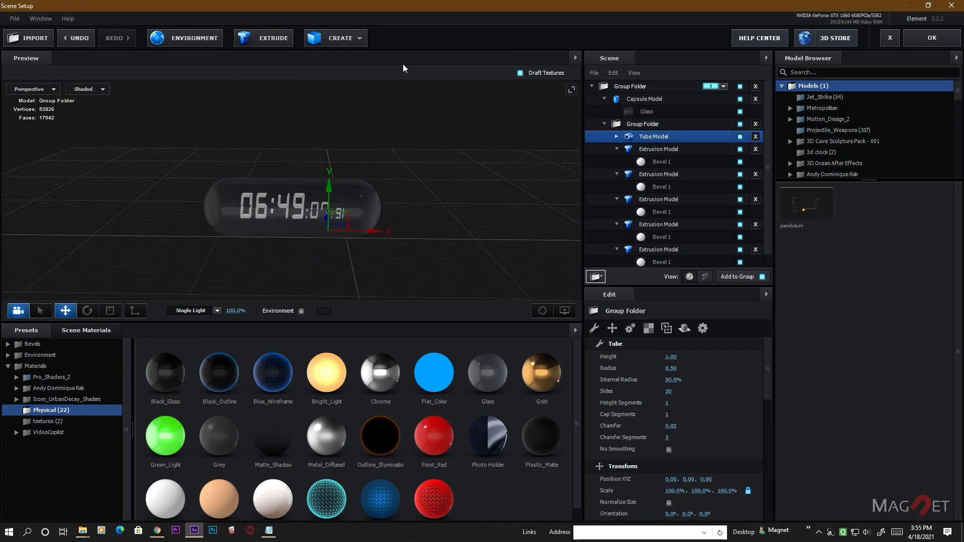
{"action": "left_click_drag", "start_coordinate": [317, 194], "coordinate": [284, 160]}
{"action": "left_click_drag", "start_coordinate": [321, 211], "coordinate": [451, 246]}
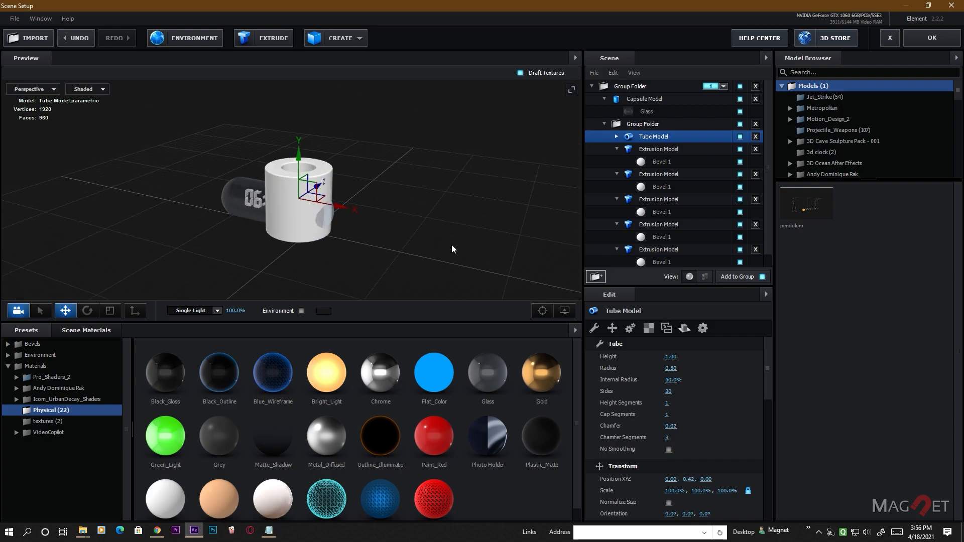
Rotate the tube to a Z orientation of 270° so it lies along the capsule's length
{"action": "left_click", "coordinate": [87, 311]}
{"action": "left_click_drag", "start_coordinate": [312, 174], "coordinate": [427, 208]}
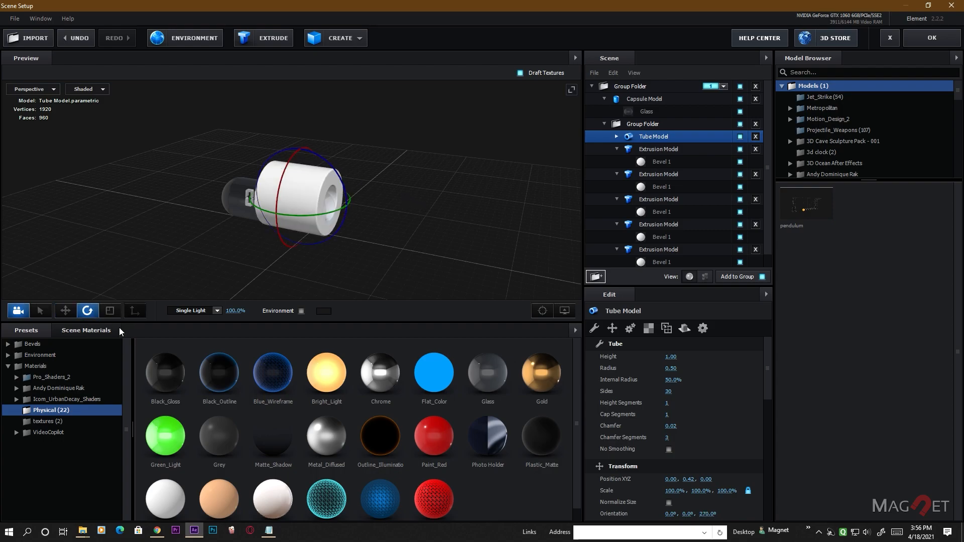
{"action": "left_click", "coordinate": [64, 311]}
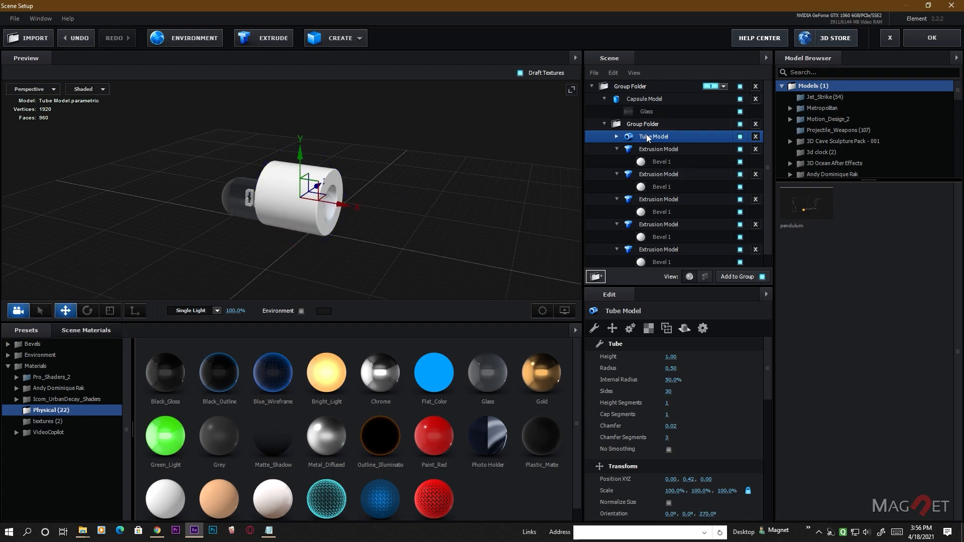
Turn the tube into a thin ring with height 0.12, radius 0.54 and internal radius 91%
{"action": "mouse_move", "coordinate": [671, 358]}
{"action": "left_mouse_down"}
{"action": "mouse_move", "coordinate": [639, 368]}
{"action": "mouse_move", "coordinate": [680, 373]}
{"action": "left_mouse_up"}
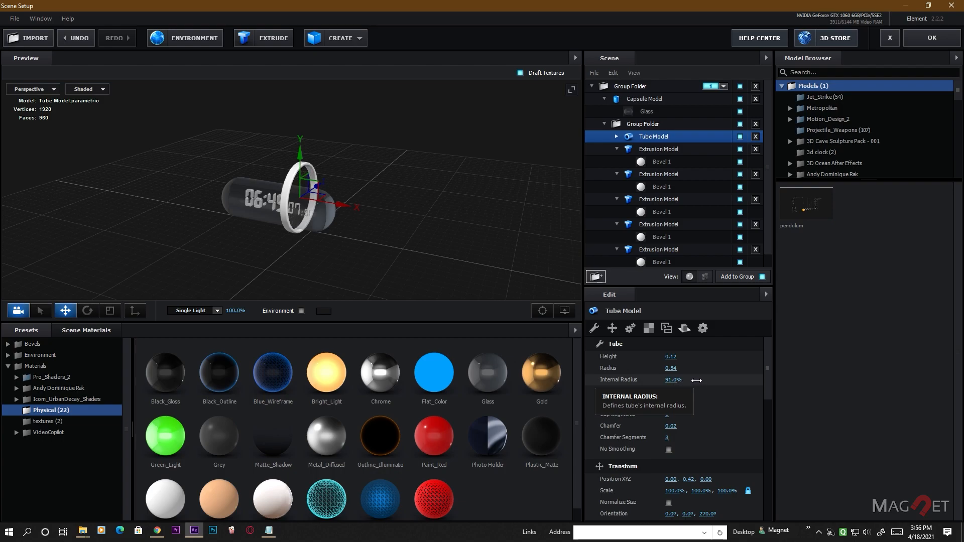
{"action": "scroll", "coordinate": [327, 233], "scroll_direction": "up", "scroll_amount": 6}
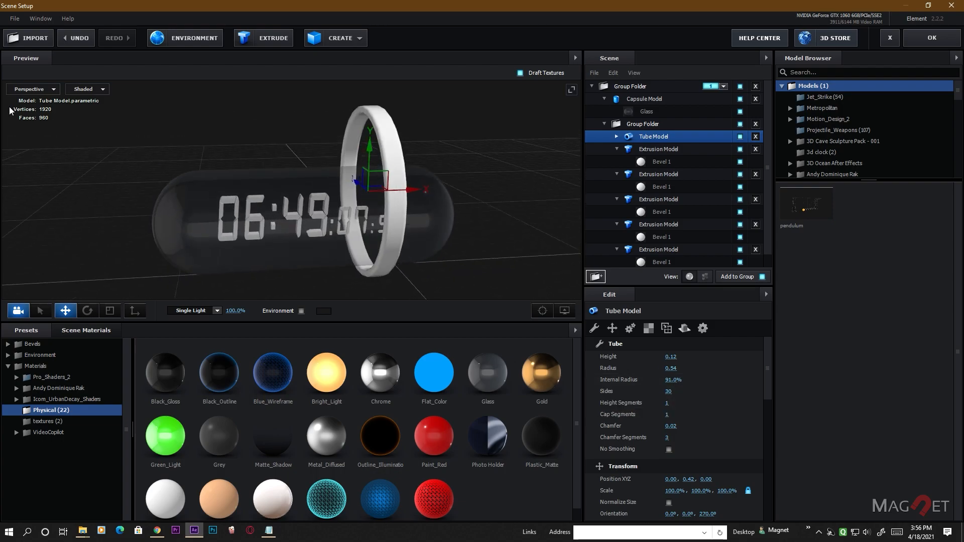
In the Right view, lower the ring to Y 0.27 and scale it to 63% to fit around the capsule
{"action": "left_click", "coordinate": [32, 89]}
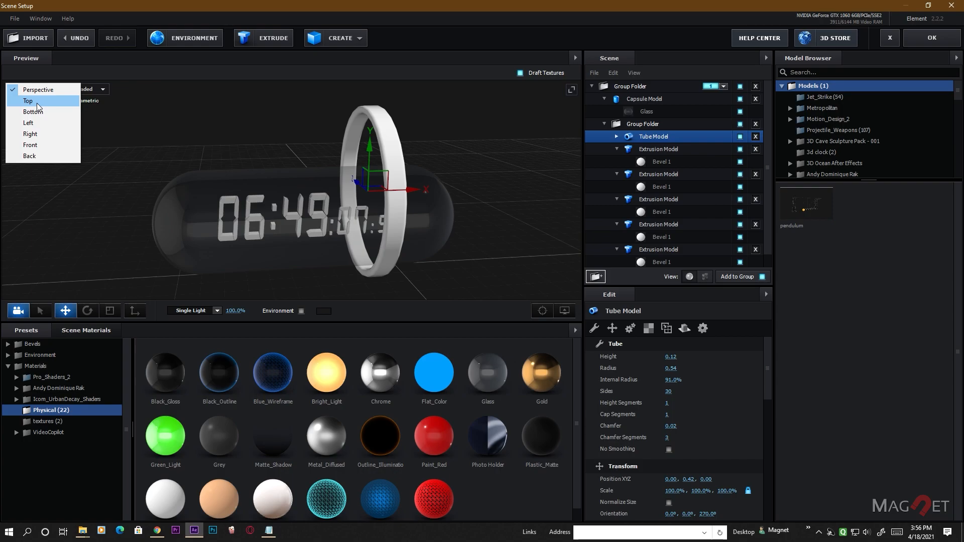
{"action": "left_click", "coordinate": [40, 135]}
{"action": "left_click_drag", "start_coordinate": [293, 104], "coordinate": [292, 116]}
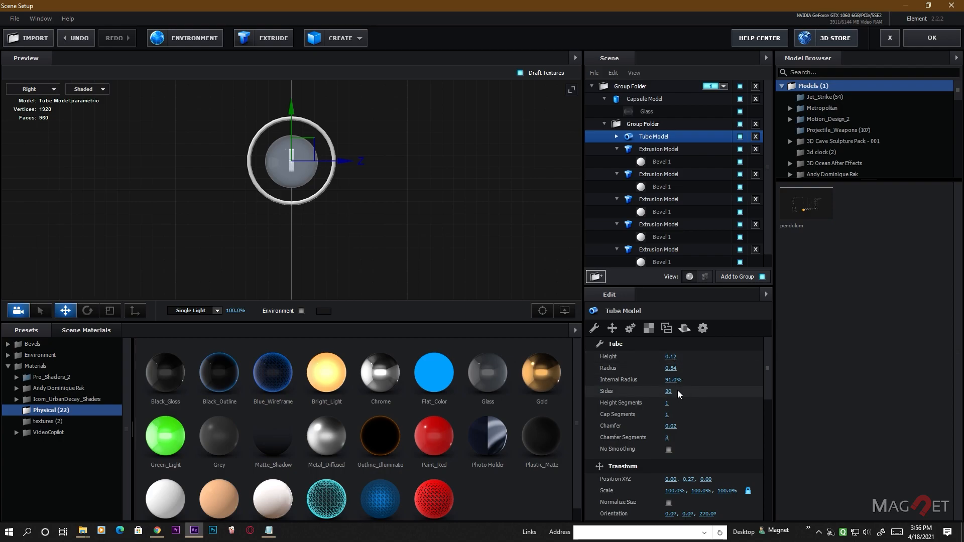
{"action": "left_click_drag", "start_coordinate": [678, 492], "coordinate": [656, 504]}
{"action": "scroll", "coordinate": [340, 210], "scroll_direction": "up", "scroll_amount": 5}
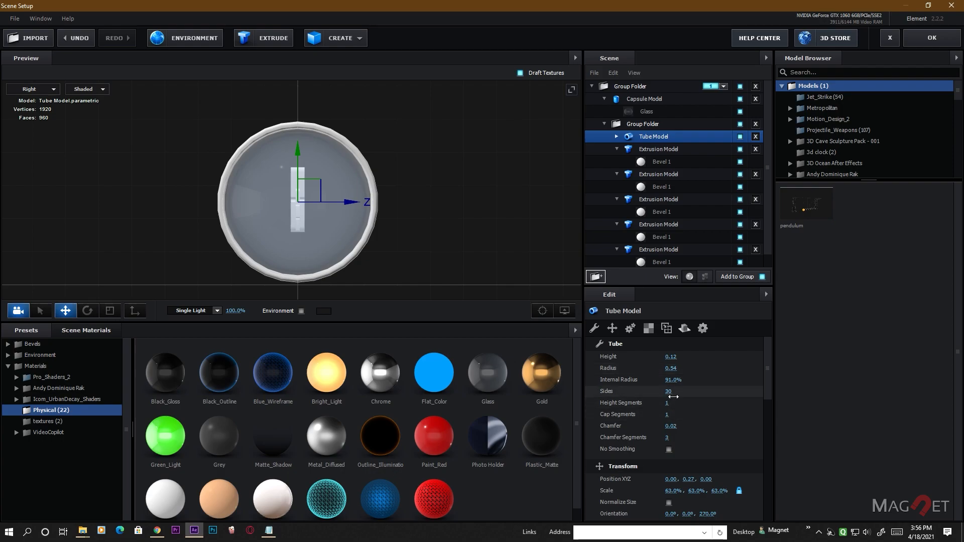
Set the ring's sides to 393 and refine its fit around the capsule with 61.3% scale and Y position 0.26
{"action": "left_click_drag", "start_coordinate": [703, 394], "coordinate": [714, 395]}
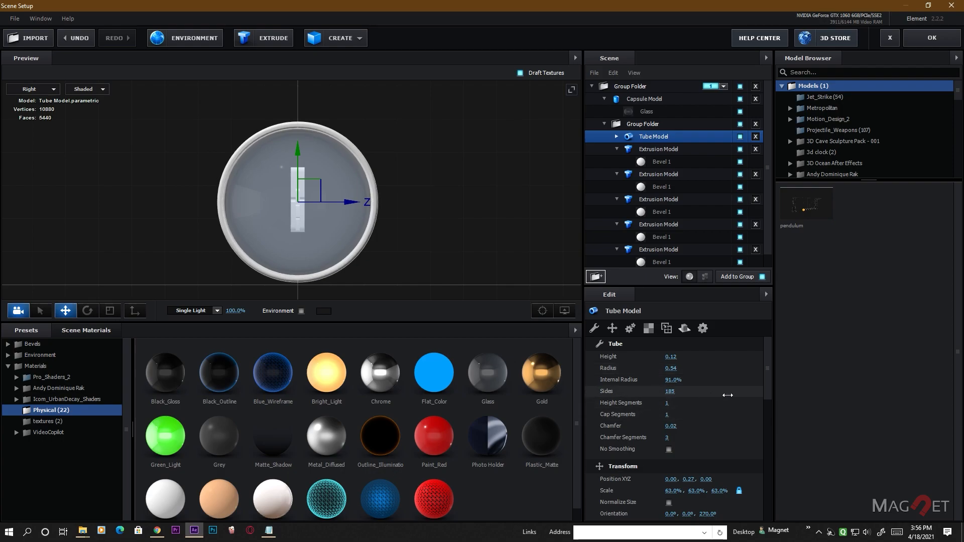
{"action": "scroll", "coordinate": [348, 212], "scroll_direction": "up", "scroll_amount": 1}
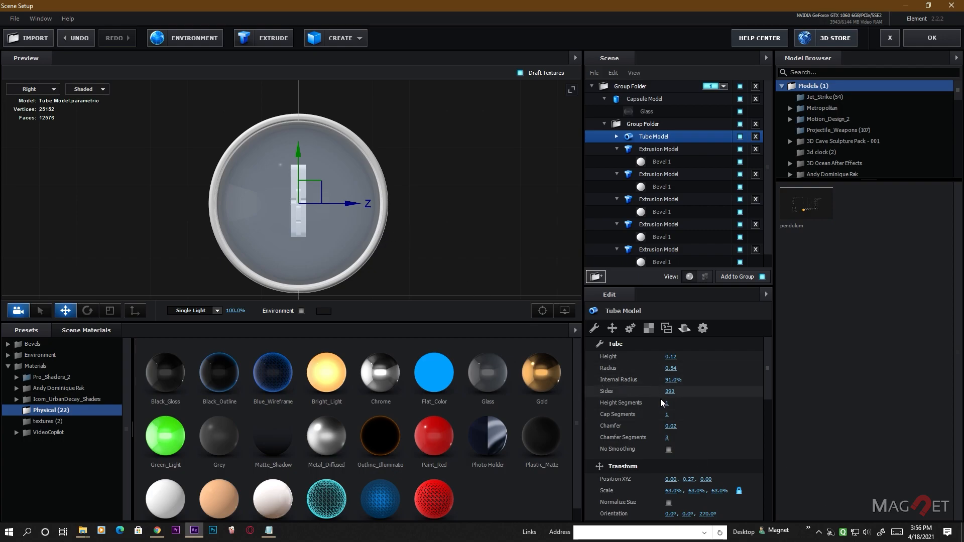
{"action": "left_click_drag", "start_coordinate": [678, 495], "coordinate": [669, 499]}
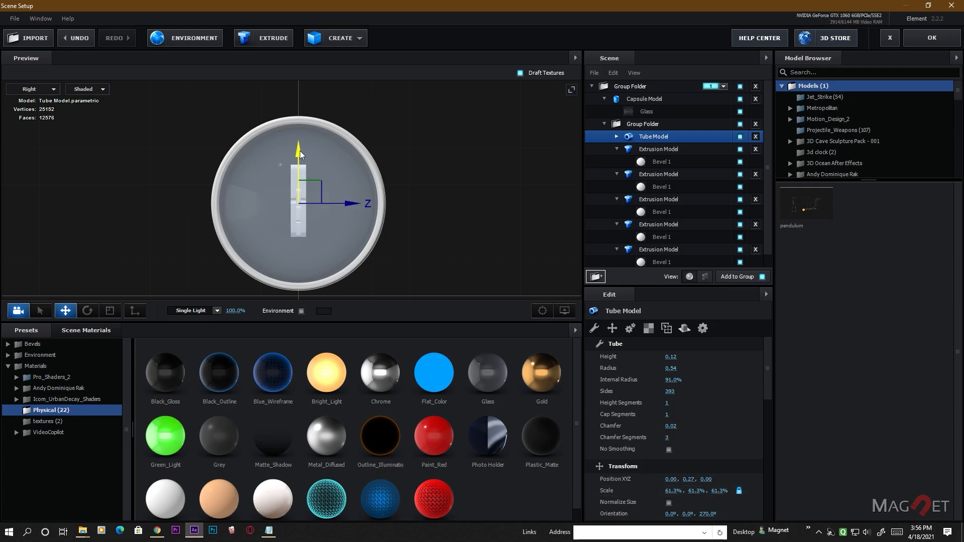
{"action": "left_click_drag", "start_coordinate": [300, 152], "coordinate": [300, 155]}
{"action": "left_click_drag", "start_coordinate": [351, 209], "coordinate": [350, 209]}
In the Perspective view, move the ring to X -1.02 before the first digit and take its model out of the digits' group folder
{"action": "left_click", "coordinate": [40, 93]}
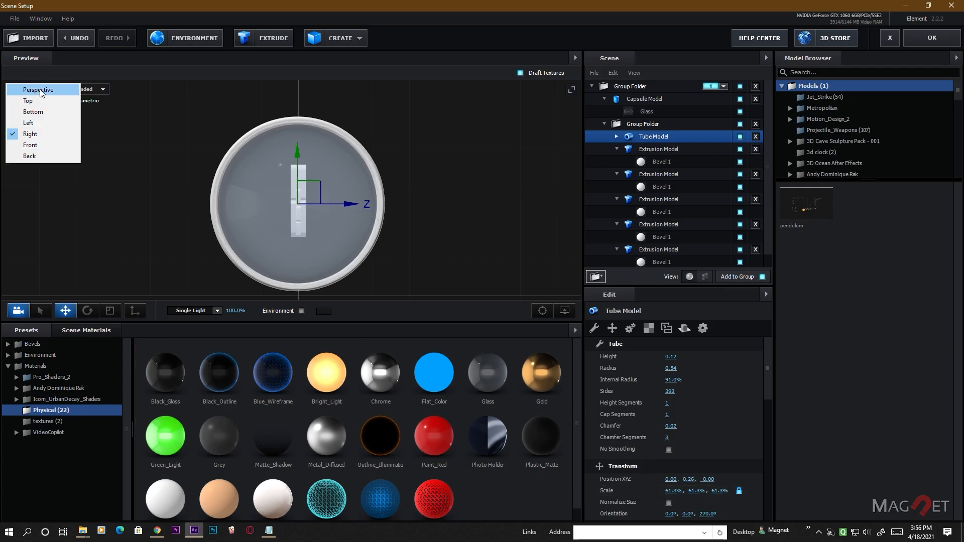
{"action": "left_click", "coordinate": [30, 91]}
{"action": "left_click_drag", "start_coordinate": [406, 222], "coordinate": [240, 227]}
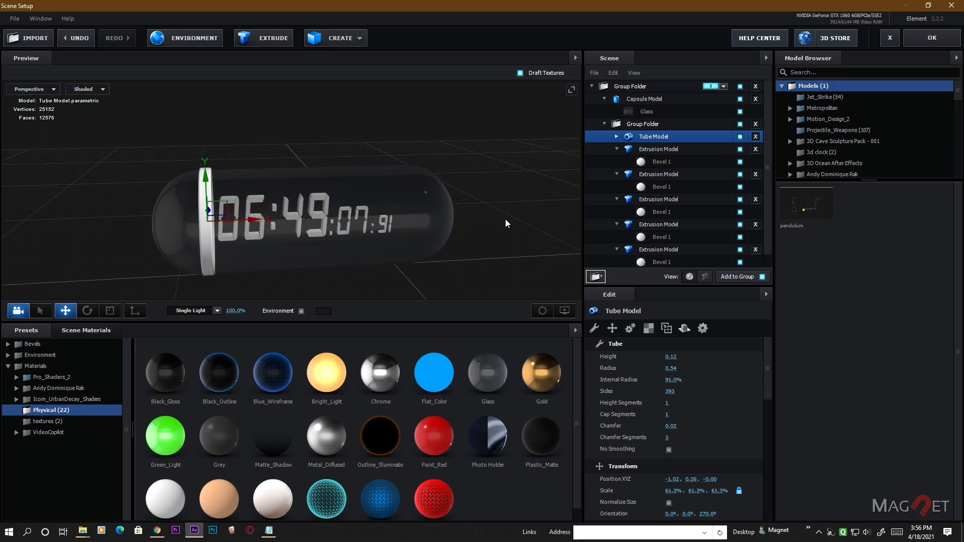
{"action": "mouse_move", "coordinate": [623, 139]}
{"action": "left_mouse_down"}
{"action": "mouse_move", "coordinate": [661, 112]}
{"action": "mouse_move", "coordinate": [627, 137]}
{"action": "left_mouse_up"}
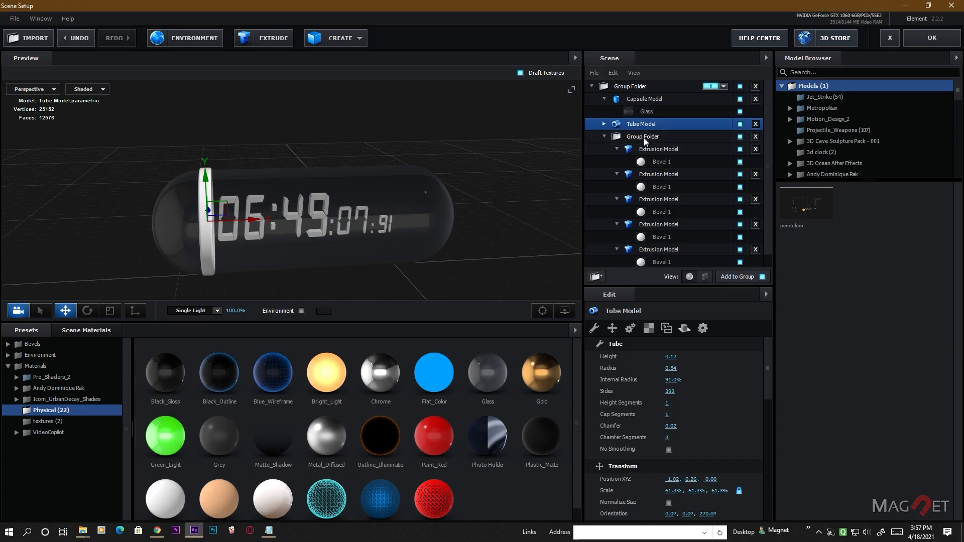
Scale the digits' group down to 141.2% and reposition it at X -0.49, Y -0.08 inside the capsule
{"action": "left_click", "coordinate": [645, 139]}
{"action": "left_click_drag", "start_coordinate": [411, 254], "coordinate": [417, 255]}
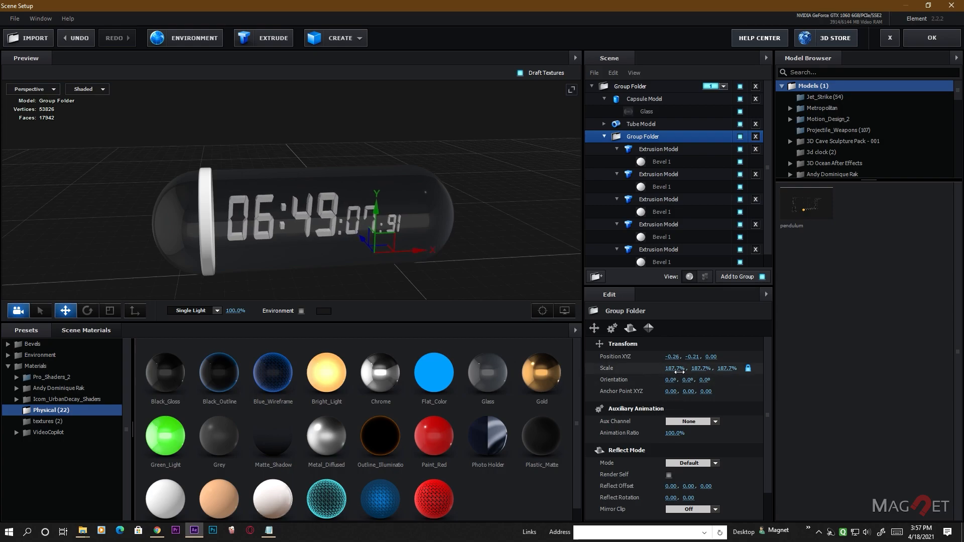
{"action": "left_click_drag", "start_coordinate": [680, 370], "coordinate": [644, 389]}
{"action": "left_click_drag", "start_coordinate": [429, 250], "coordinate": [410, 250]}
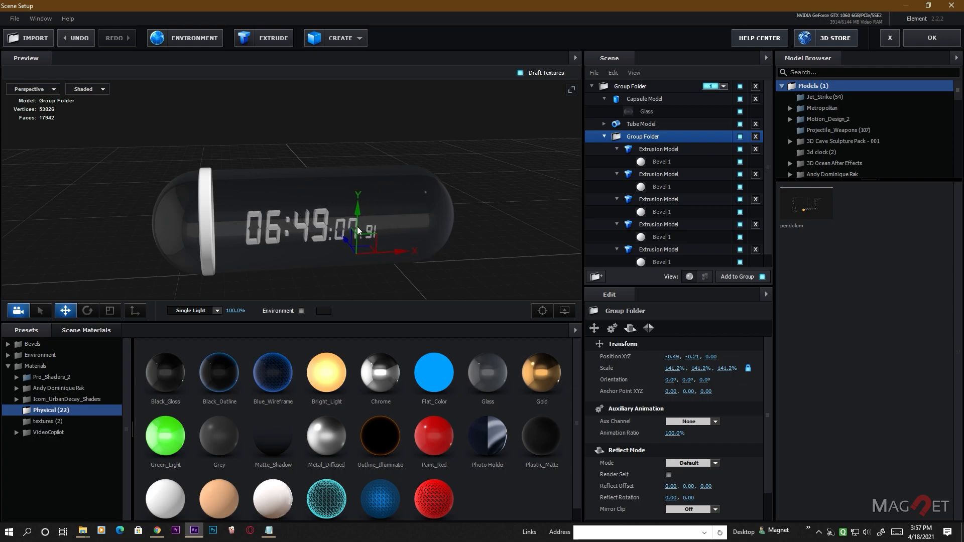
{"action": "left_click_drag", "start_coordinate": [360, 215], "coordinate": [361, 203]}
{"action": "left_click_drag", "start_coordinate": [469, 243], "coordinate": [553, 201]}
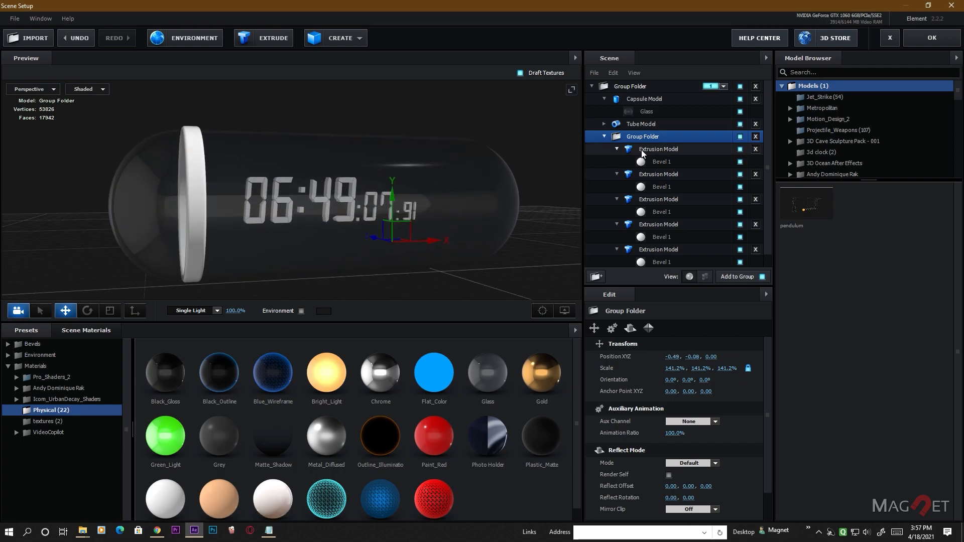
Remove the ring's chamfer by setting it to 0.00 and shift the ring to X -2.26
{"action": "left_click", "coordinate": [646, 129]}
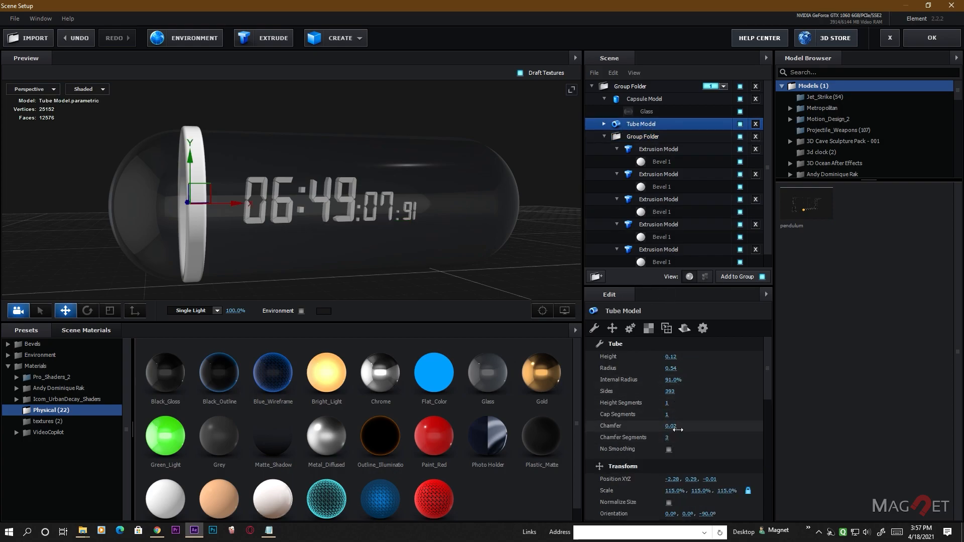
{"action": "left_click_drag", "start_coordinate": [678, 429], "coordinate": [660, 437]}
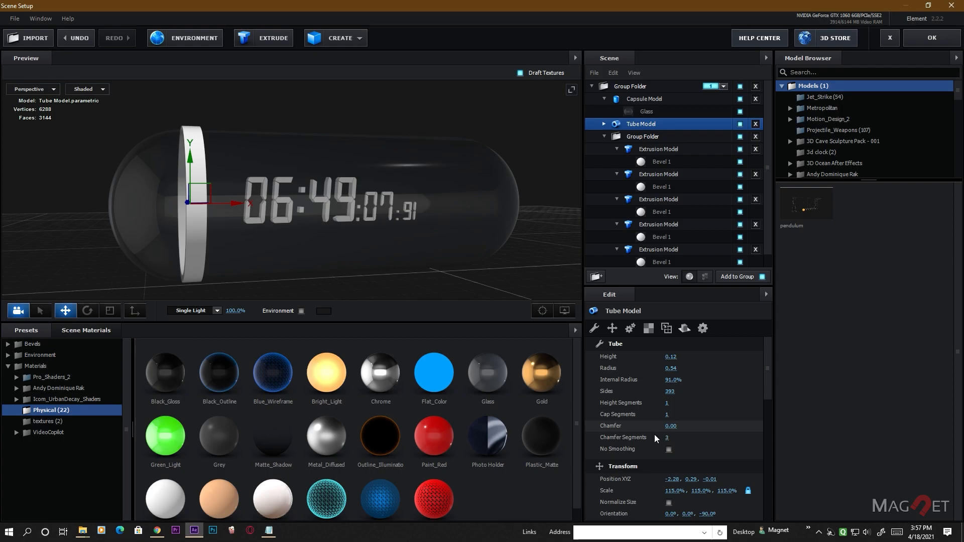
{"action": "scroll", "coordinate": [217, 223], "scroll_direction": "up", "scroll_amount": 3}
{"action": "left_click_drag", "start_coordinate": [217, 219], "coordinate": [368, 268]}
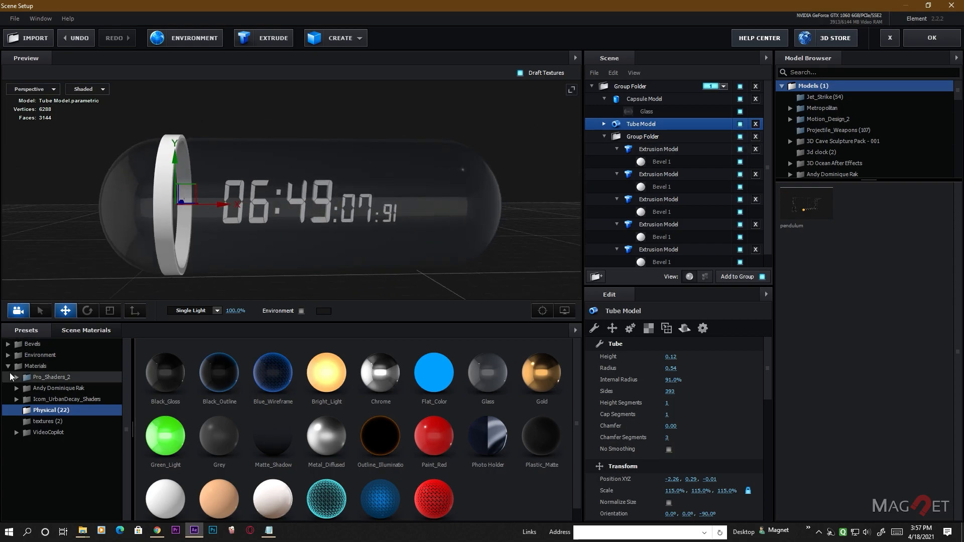
Apply the clean_metal_brushed material from the Pro_Shaders_2 Metal presets to the ring and check it from several angles
{"action": "left_click", "coordinate": [30, 368]}
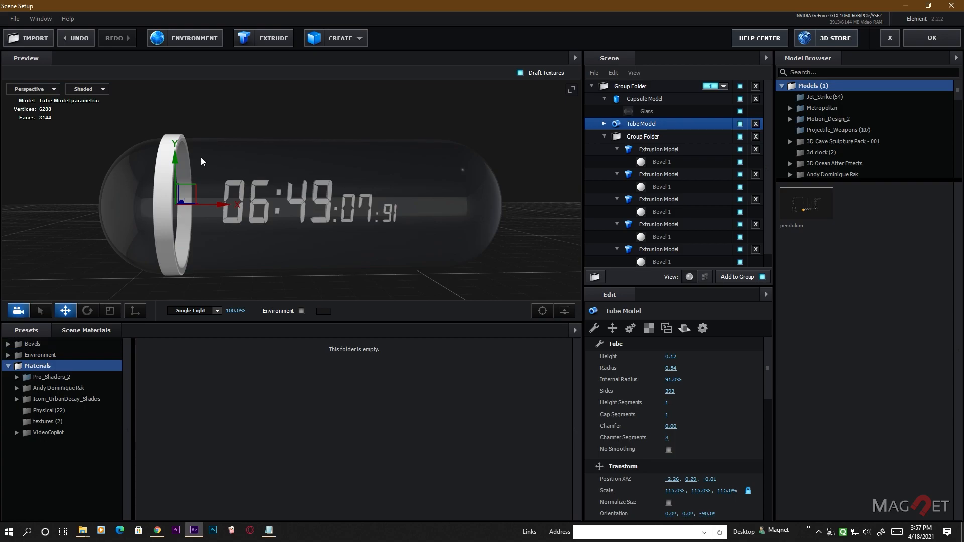
{"action": "left_click", "coordinate": [47, 377]}
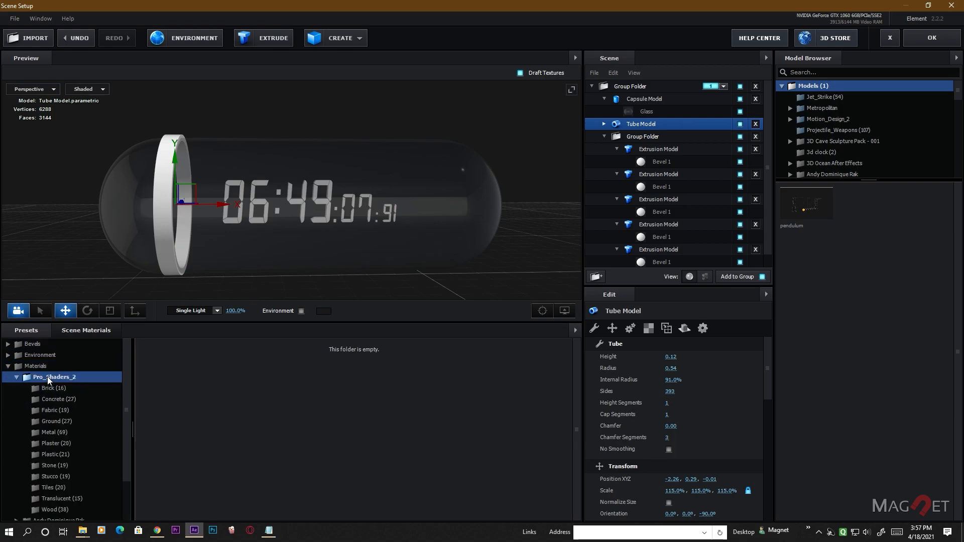
{"action": "left_click", "coordinate": [56, 433]}
{"action": "scroll", "coordinate": [332, 450], "scroll_direction": "up", "scroll_amount": 3}
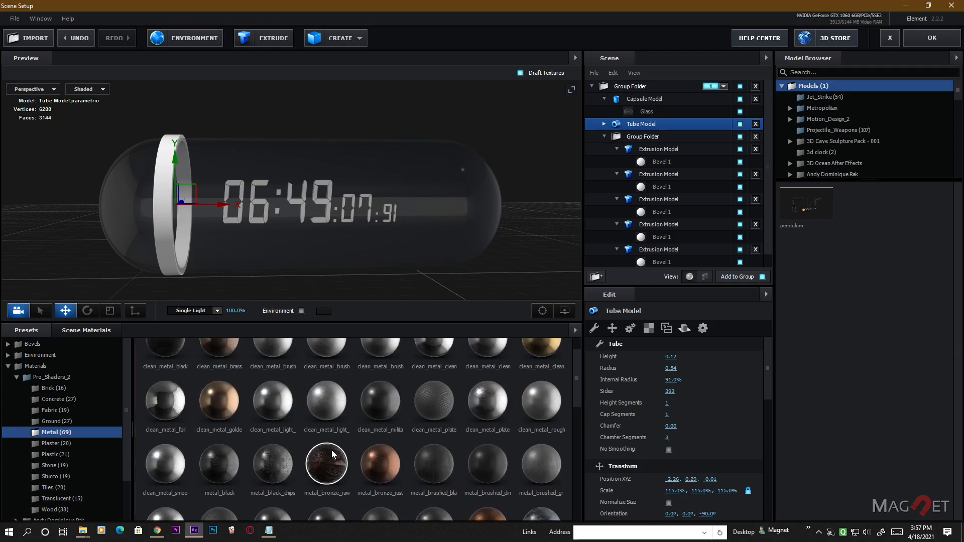
{"action": "mouse_move", "coordinate": [269, 365]}
{"action": "left_mouse_down"}
{"action": "mouse_move", "coordinate": [187, 250]}
{"action": "mouse_move", "coordinate": [164, 188]}
{"action": "left_mouse_up"}
{"action": "scroll", "coordinate": [166, 211], "scroll_direction": "up", "scroll_amount": 3}
{"action": "scroll", "coordinate": [160, 236], "scroll_direction": "down", "scroll_amount": 3}
{"action": "scroll", "coordinate": [159, 241], "scroll_direction": "up", "scroll_amount": 5}
{"action": "scroll", "coordinate": [240, 242], "scroll_direction": "down", "scroll_amount": 3}
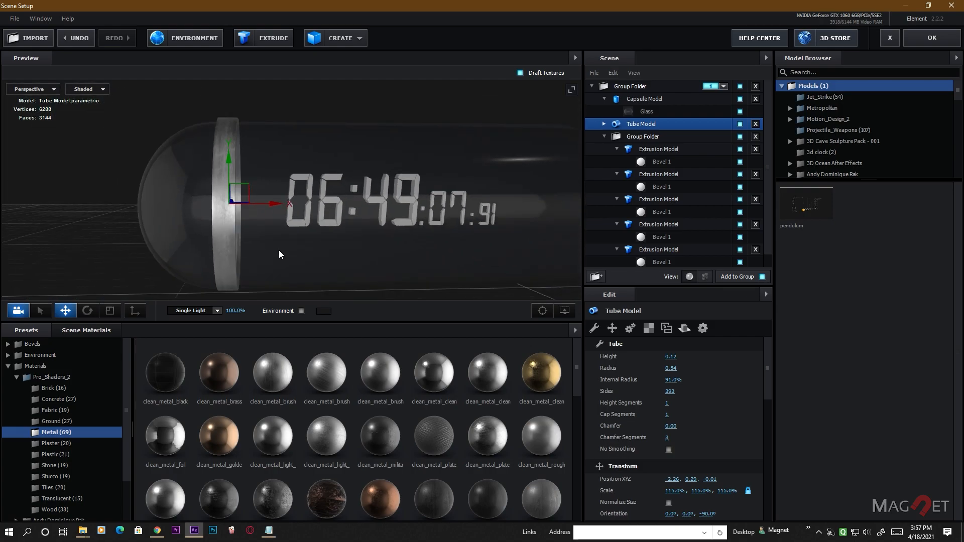
{"action": "scroll", "coordinate": [237, 243], "scroll_direction": "up", "scroll_amount": 4}
{"action": "scroll", "coordinate": [234, 241], "scroll_direction": "down", "scroll_amount": 2}
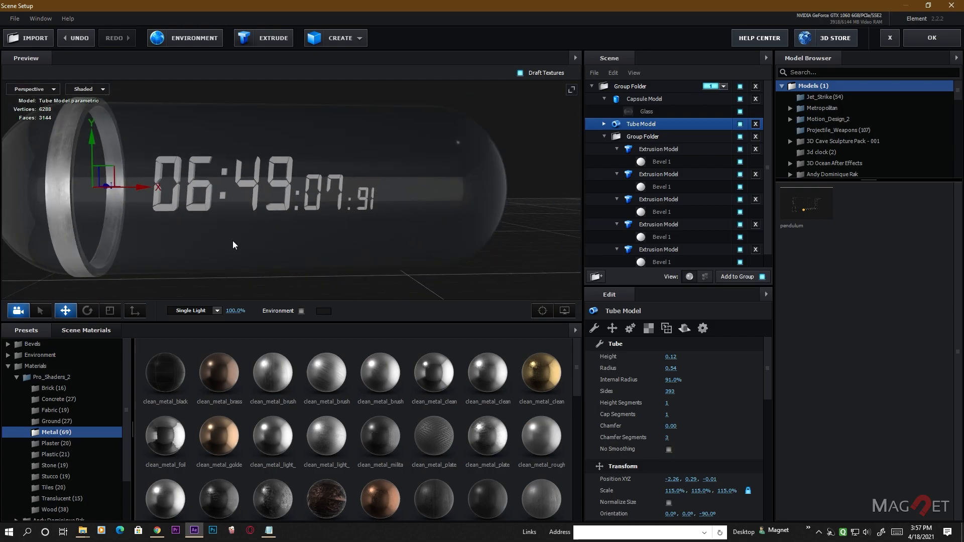
{"action": "left_click_drag", "start_coordinate": [233, 240], "coordinate": [307, 251]}
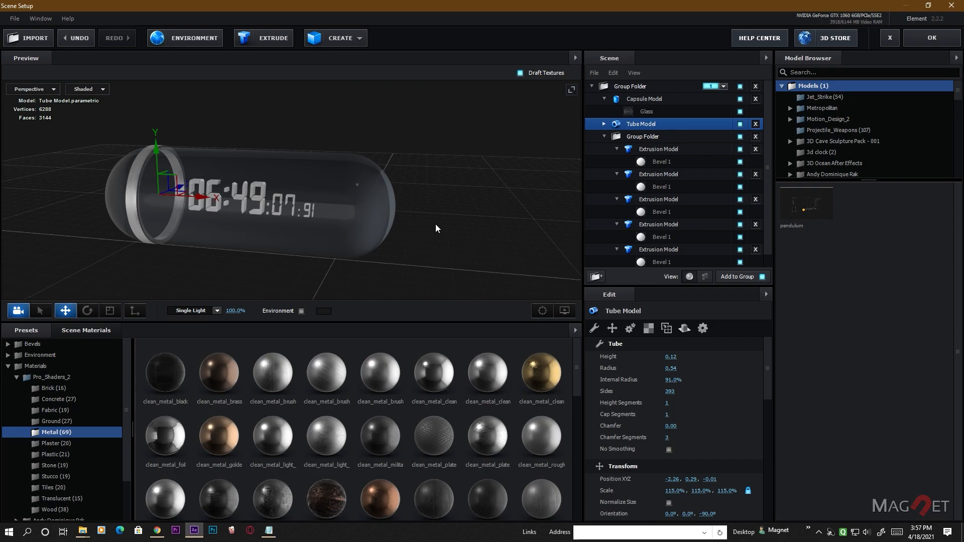
Create a plane as the floor and scale it uniformly to 10000%
{"action": "left_click", "coordinate": [350, 37]}
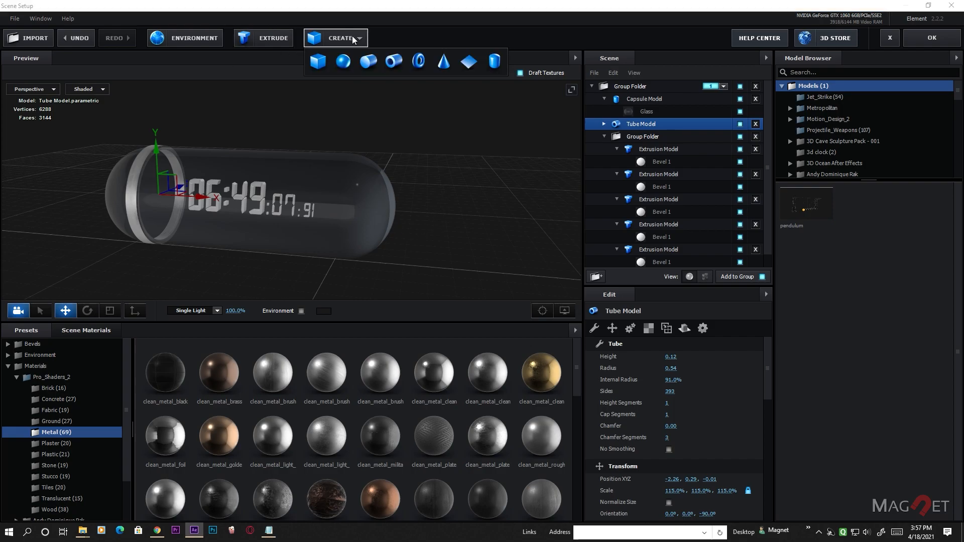
{"action": "left_click", "coordinate": [470, 64]}
{"action": "left_click", "coordinate": [676, 422]}
{"action": "type", "text": "1000"}
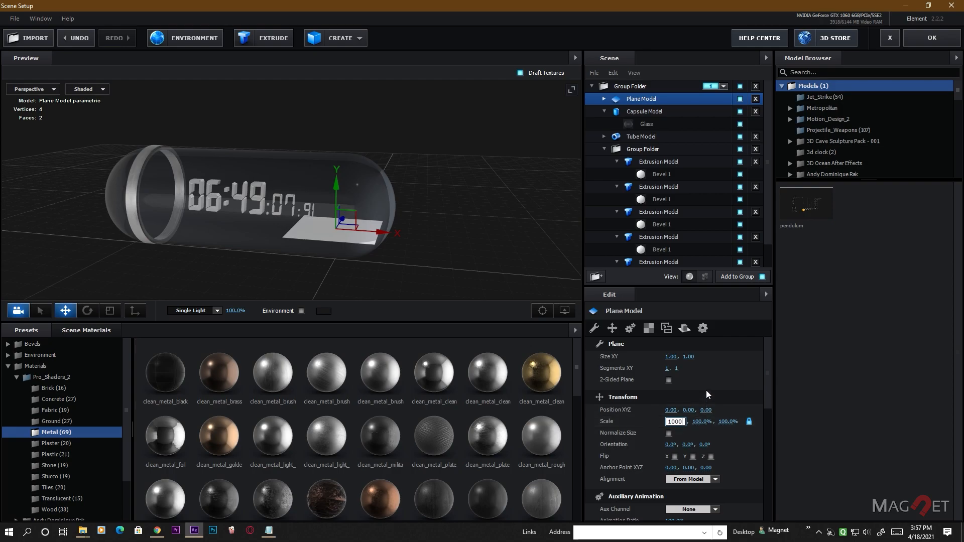
{"action": "type", "text": "0"}
{"action": "key", "text": "Return"}
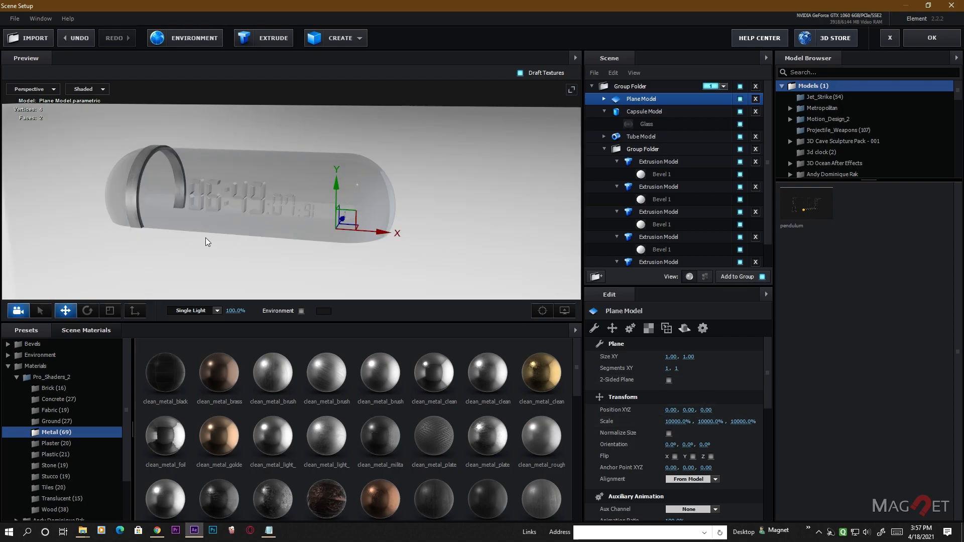
{"action": "scroll", "coordinate": [206, 236], "scroll_direction": "down", "scroll_amount": 3}
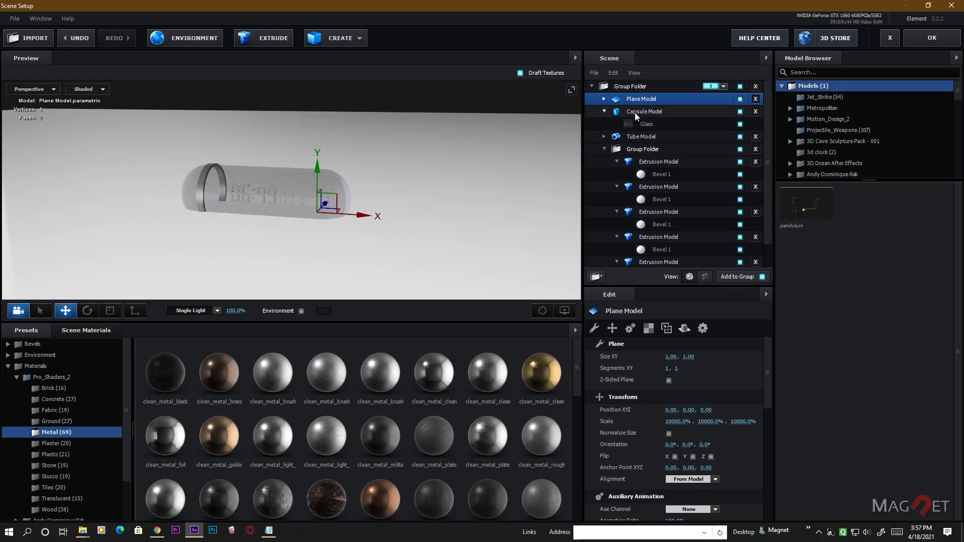
Raise the capsule, the ring and the digits' group together above the floor plane, bringing the capsule to Y 0.61
{"action": "left_click", "coordinate": [635, 112]}
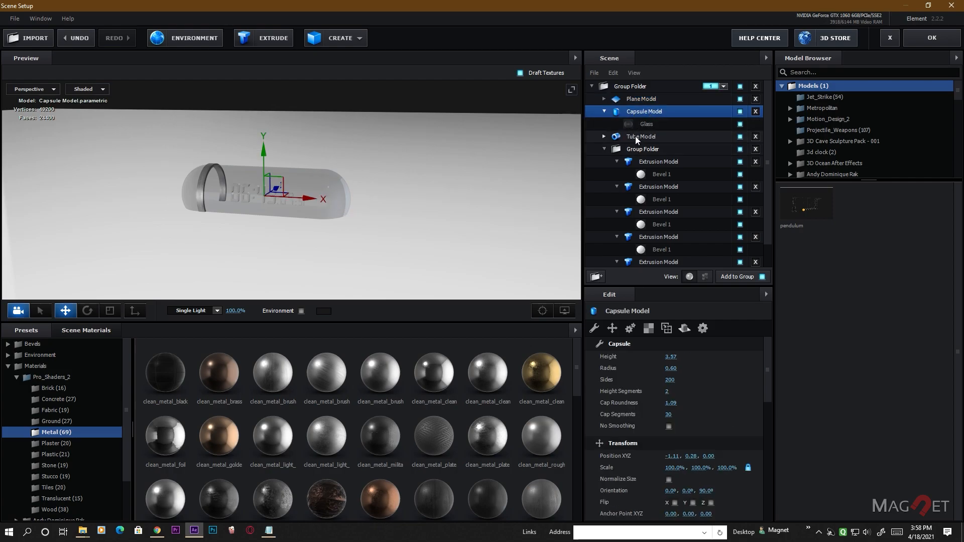
{"action": "left_click", "coordinate": [635, 137], "text": "ctrl"}
{"action": "left_click", "coordinate": [638, 149], "text": "ctrl"}
{"action": "mouse_move", "coordinate": [255, 158]}
{"action": "left_mouse_down"}
{"action": "mouse_move", "coordinate": [257, 131]}
{"action": "mouse_move", "coordinate": [258, 142]}
{"action": "left_mouse_up"}
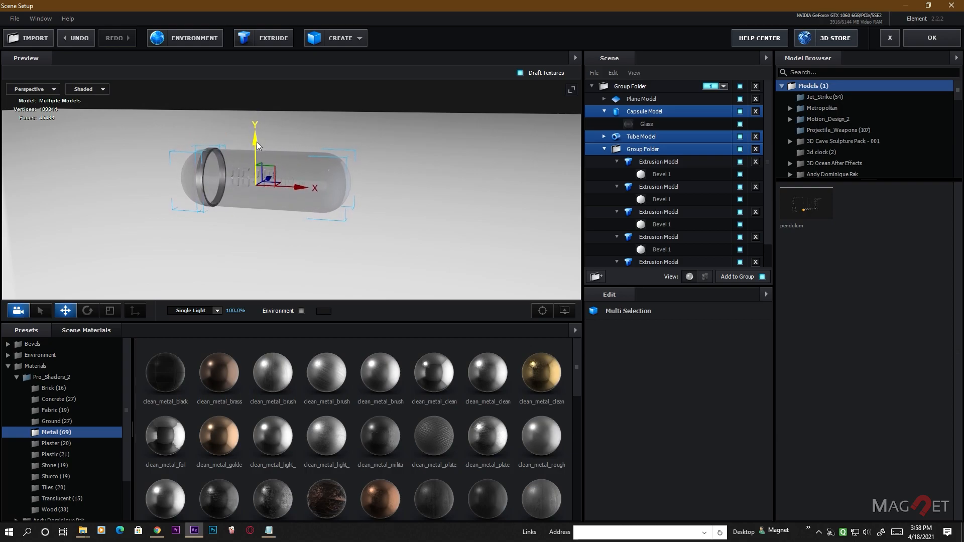
{"action": "left_click_drag", "start_coordinate": [357, 263], "coordinate": [534, 172]}
Apply the metal_black_chips material from the Metal presets to the floor plane
{"action": "left_click", "coordinate": [634, 100]}
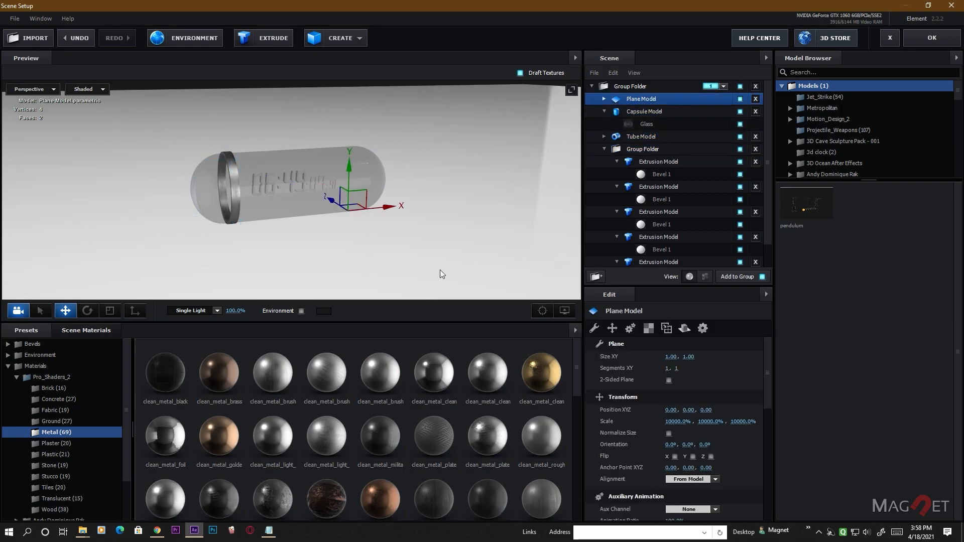
{"action": "scroll", "coordinate": [274, 412], "scroll_direction": "down", "scroll_amount": 2}
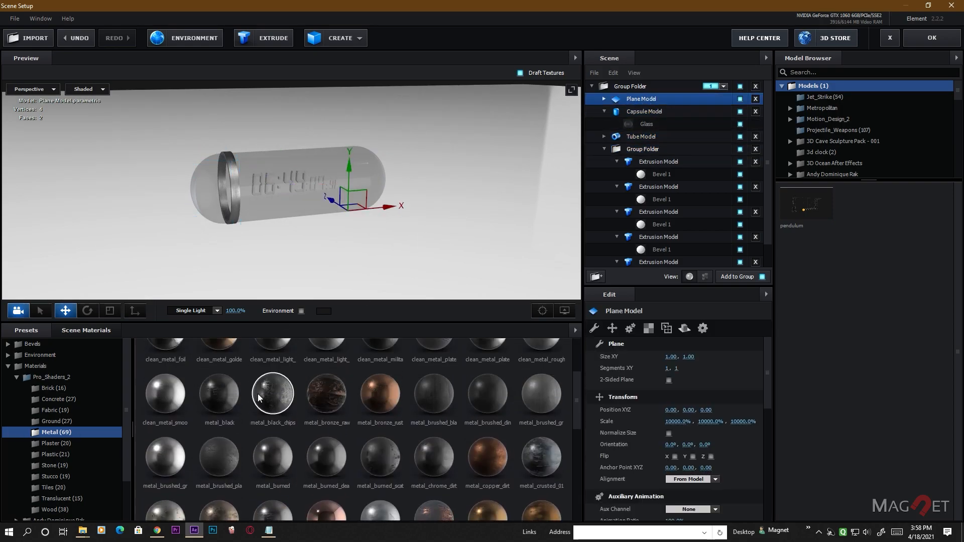
{"action": "left_click_drag", "start_coordinate": [276, 394], "coordinate": [428, 245]}
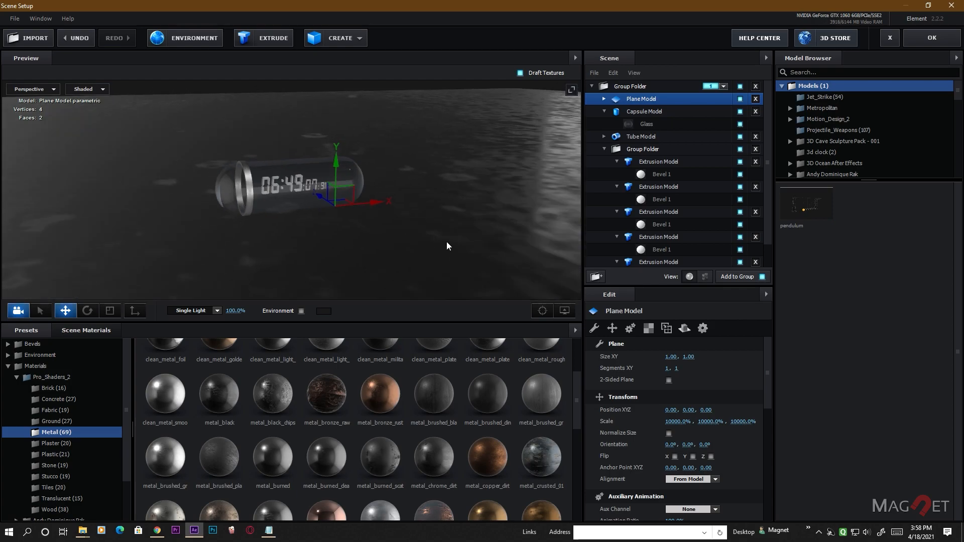
Set the floor plane's UV Repeat to 50 in both directions
{"action": "left_click", "coordinate": [648, 329]}
{"action": "left_click", "coordinate": [675, 369]}
{"action": "type", "text": "50"}
{"action": "key", "text": "Tab"}
{"action": "type", "text": "50"}
{"action": "key", "text": "Tab"}
{"action": "left_click", "coordinate": [377, 276]}
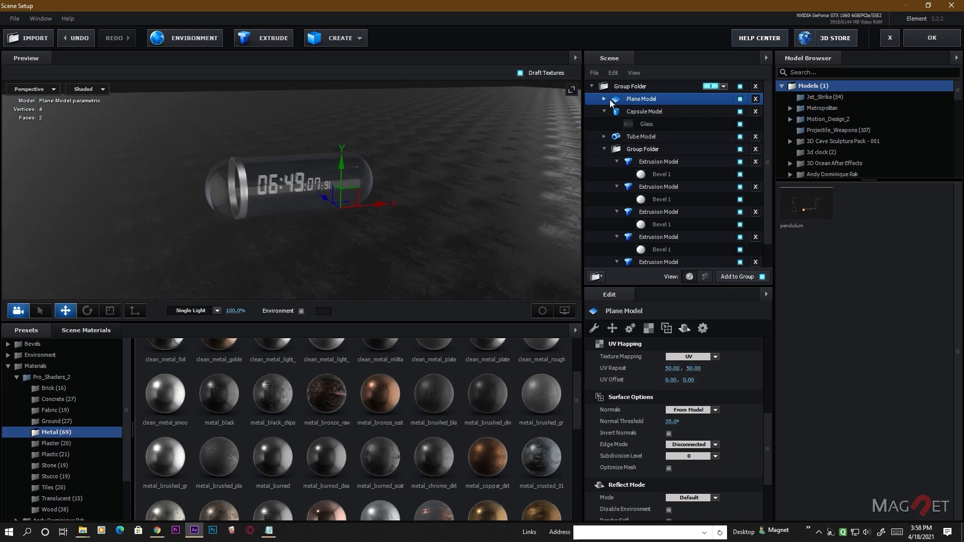
Set the floor plane's Reflect Mode to Mirror Surface
{"action": "left_click", "coordinate": [685, 329]}
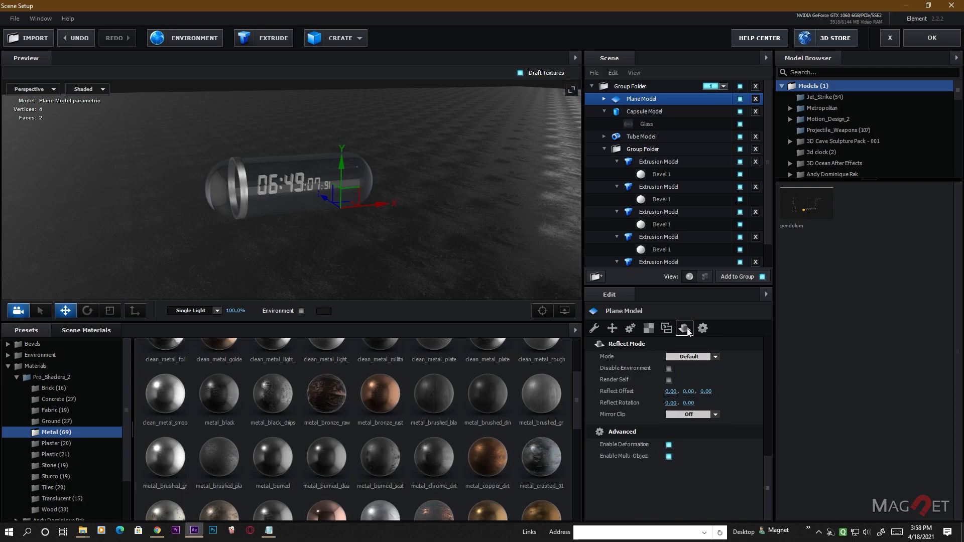
{"action": "left_click", "coordinate": [700, 357]}
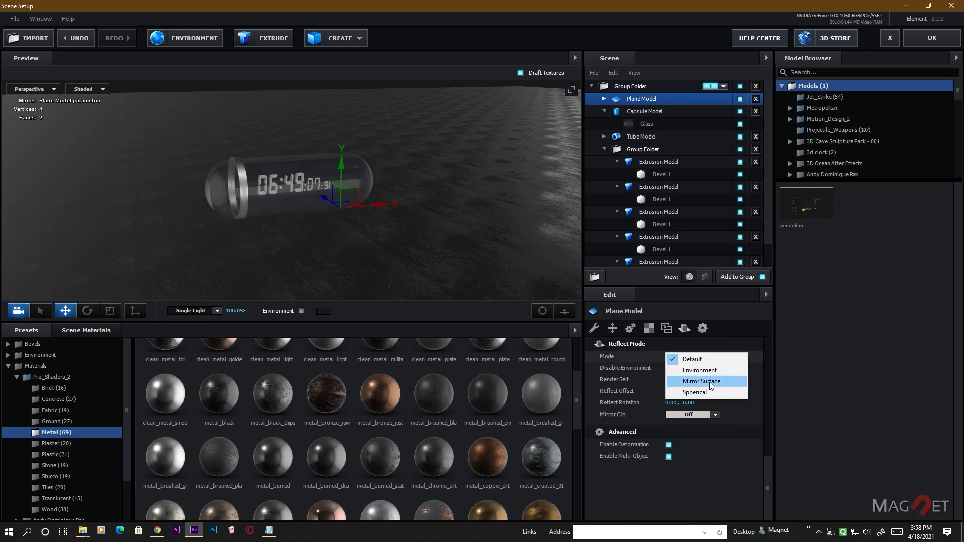
{"action": "left_click", "coordinate": [701, 381]}
{"action": "left_click_drag", "start_coordinate": [474, 220], "coordinate": [307, 195]}
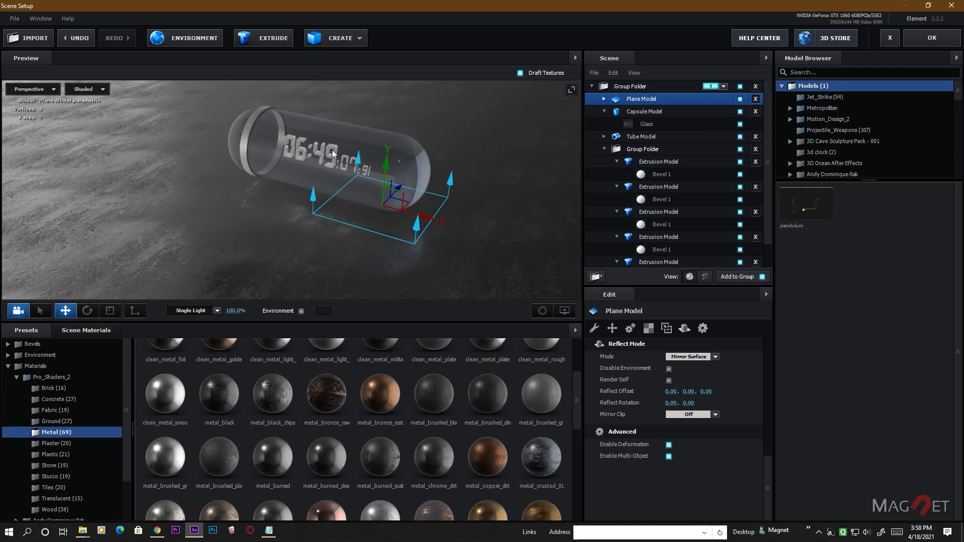
Set the Reflect Mode of the first extrusion in the digits' group, the small 91, to Spherical
{"action": "left_click", "coordinate": [644, 113]}
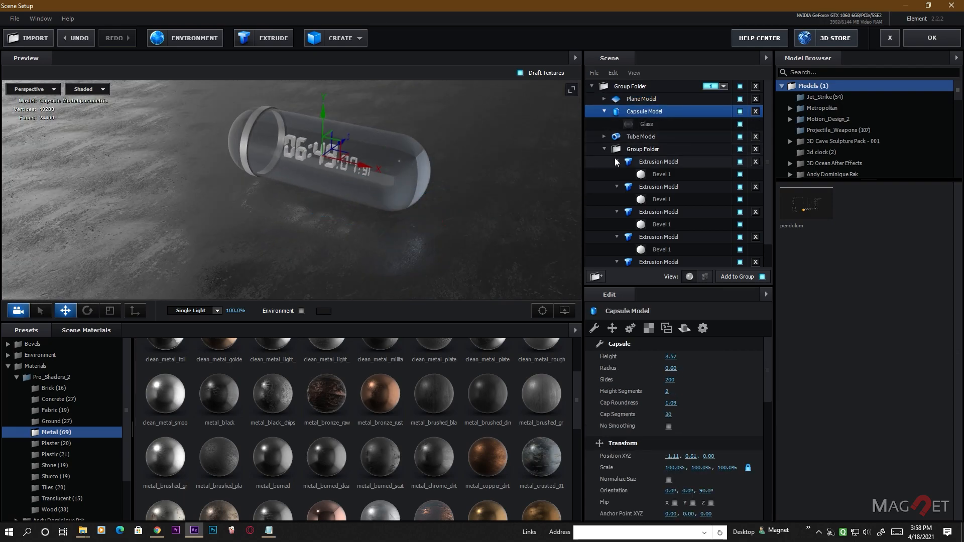
{"action": "left_click", "coordinate": [640, 150]}
{"action": "left_click", "coordinate": [662, 166]}
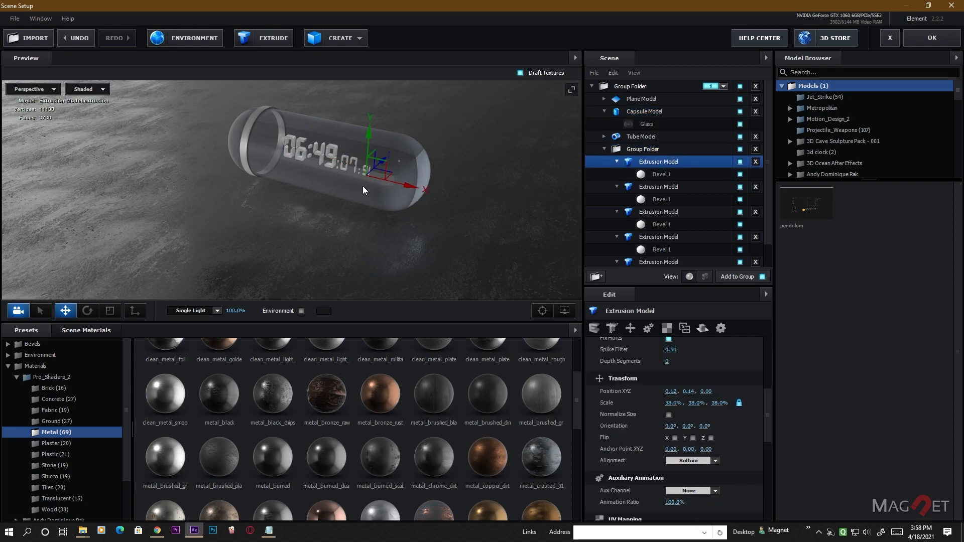
{"action": "scroll", "coordinate": [364, 190], "scroll_direction": "up", "scroll_amount": 5}
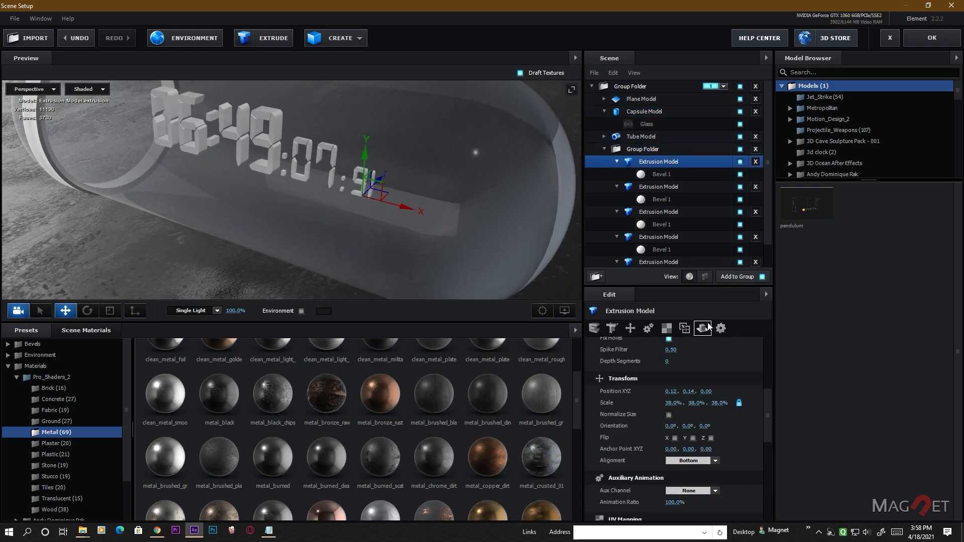
{"action": "left_click", "coordinate": [708, 327]}
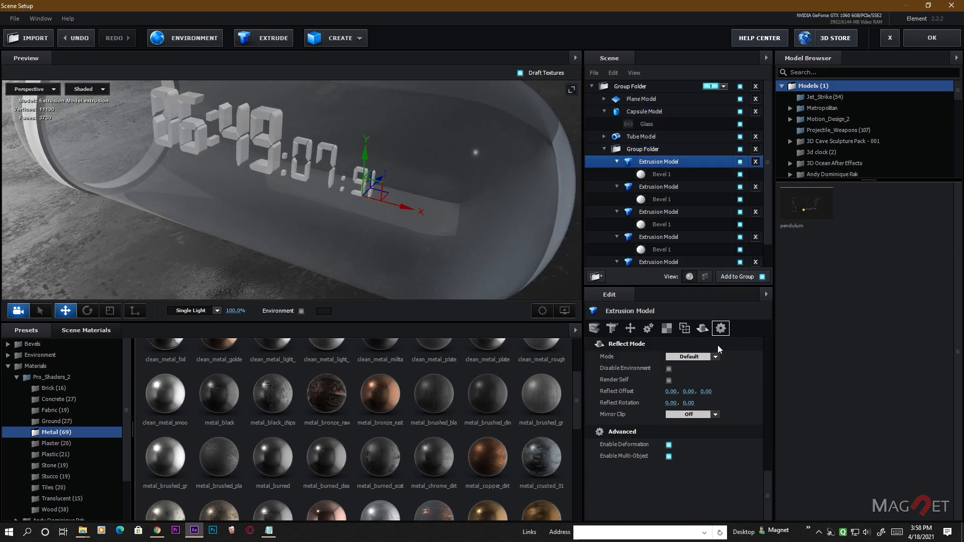
{"action": "left_click", "coordinate": [714, 357]}
{"action": "left_click", "coordinate": [704, 395]}
Set the Reflect Mode of the second and third extrusions, the separators around the 07, to Spherical
{"action": "left_click", "coordinate": [669, 188]}
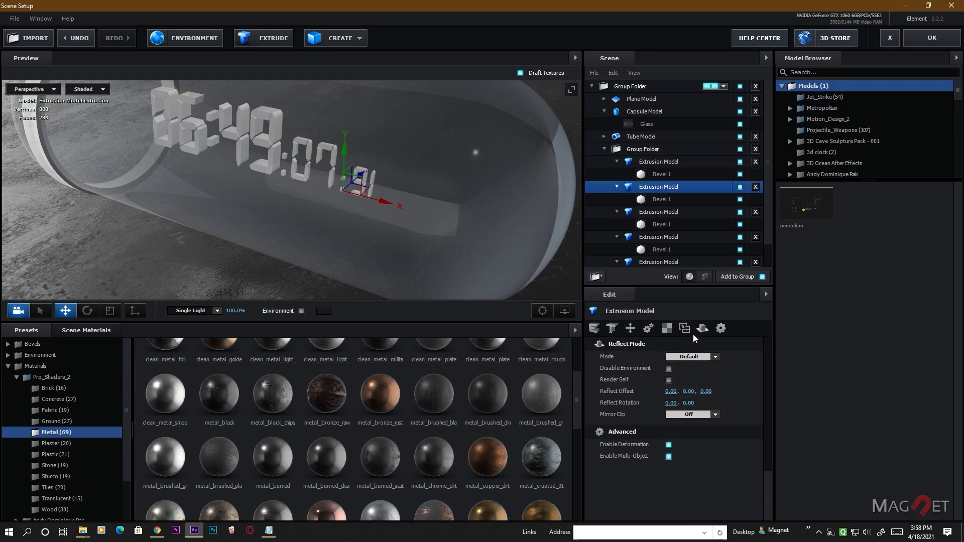
{"action": "left_click", "coordinate": [708, 355]}
{"action": "left_click", "coordinate": [704, 395]}
{"action": "left_click", "coordinate": [665, 212]}
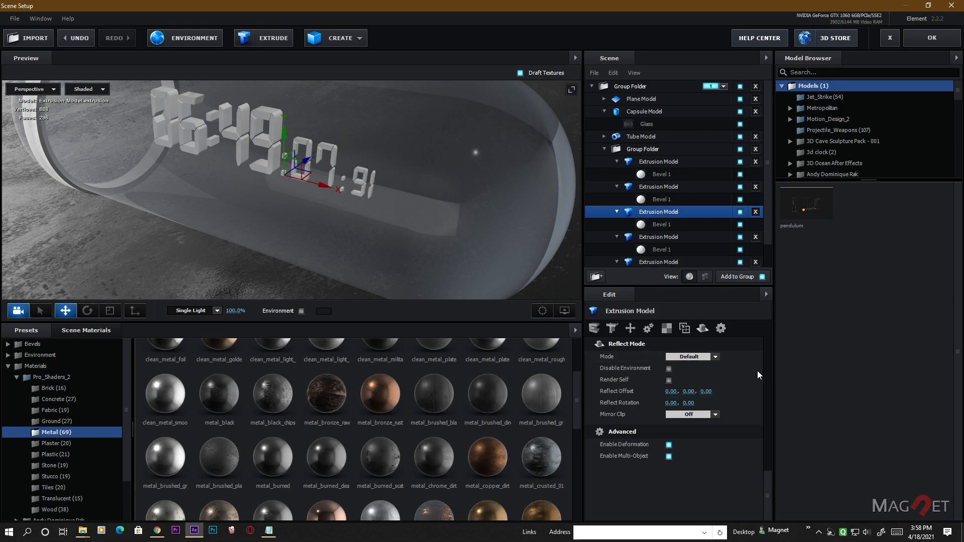
{"action": "left_click", "coordinate": [717, 358]}
{"action": "left_click", "coordinate": [703, 393]}
Set the Reflect Mode of the fourth and fifth extrusions, the 07 and the large 06:49 digits, to Spherical
{"action": "left_click", "coordinate": [660, 238]}
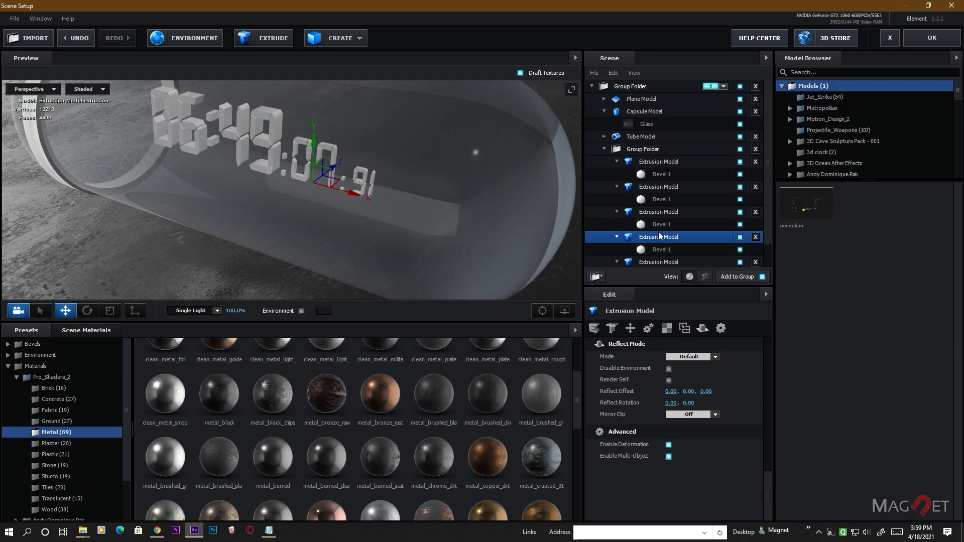
{"action": "left_click", "coordinate": [716, 357]}
{"action": "left_click", "coordinate": [703, 393]}
{"action": "scroll", "coordinate": [655, 235], "scroll_direction": "down", "scroll_amount": 2}
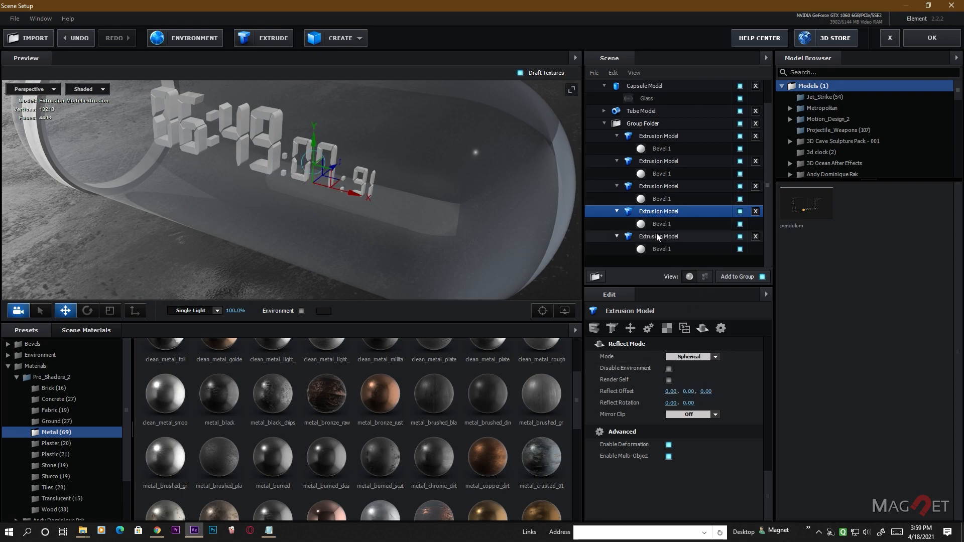
{"action": "left_click", "coordinate": [655, 236]}
{"action": "left_click", "coordinate": [716, 357]}
{"action": "left_click", "coordinate": [703, 393]}
Set the Reflect Mode of the tube model, the metal ring around the capsule, to Spherical
{"action": "left_click_drag", "start_coordinate": [240, 143], "coordinate": [161, 207]}
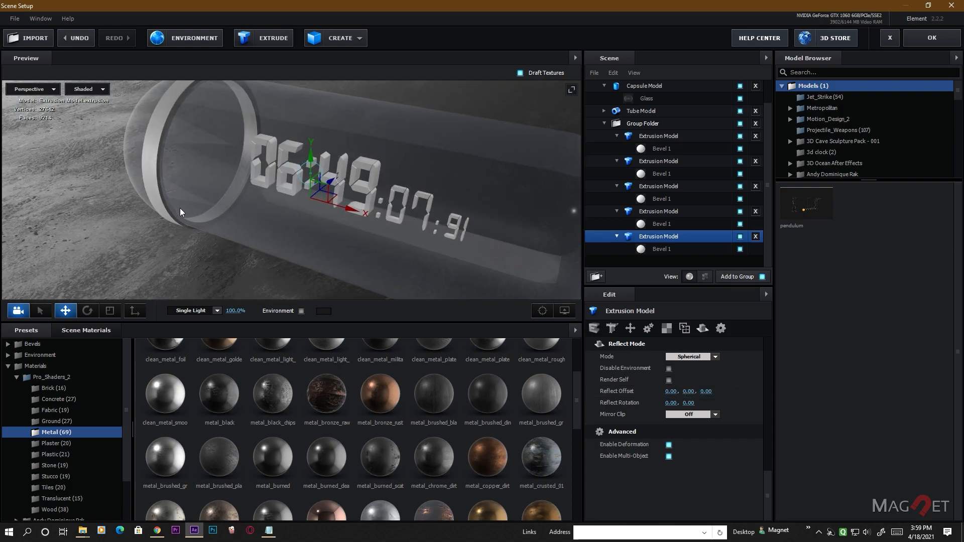
{"action": "left_click", "coordinate": [150, 156]}
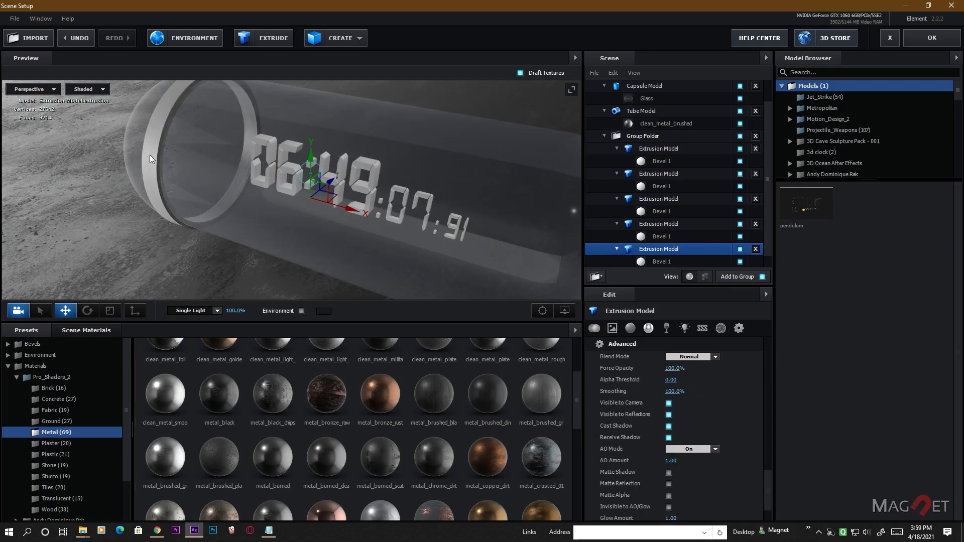
{"action": "left_click", "coordinate": [637, 111]}
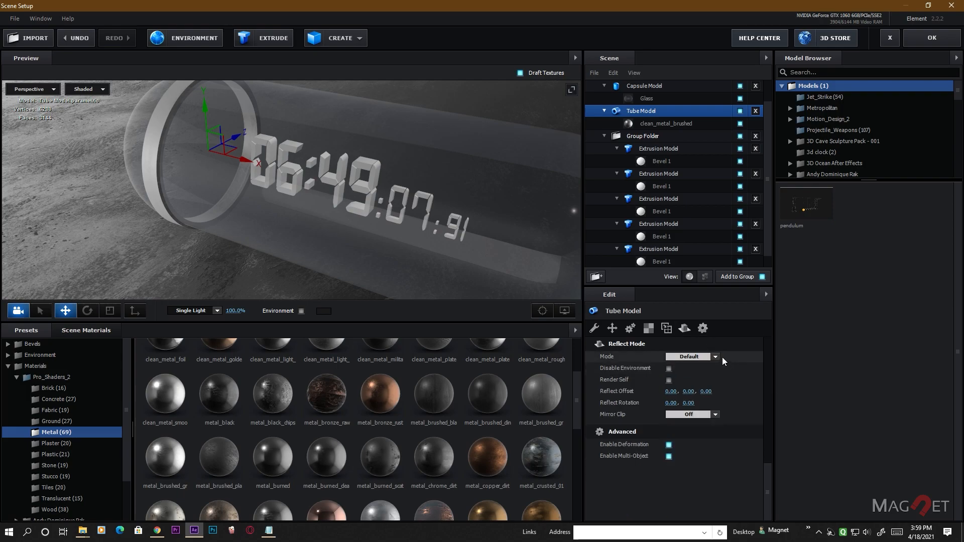
{"action": "left_click", "coordinate": [718, 357]}
{"action": "left_click", "coordinate": [713, 390]}
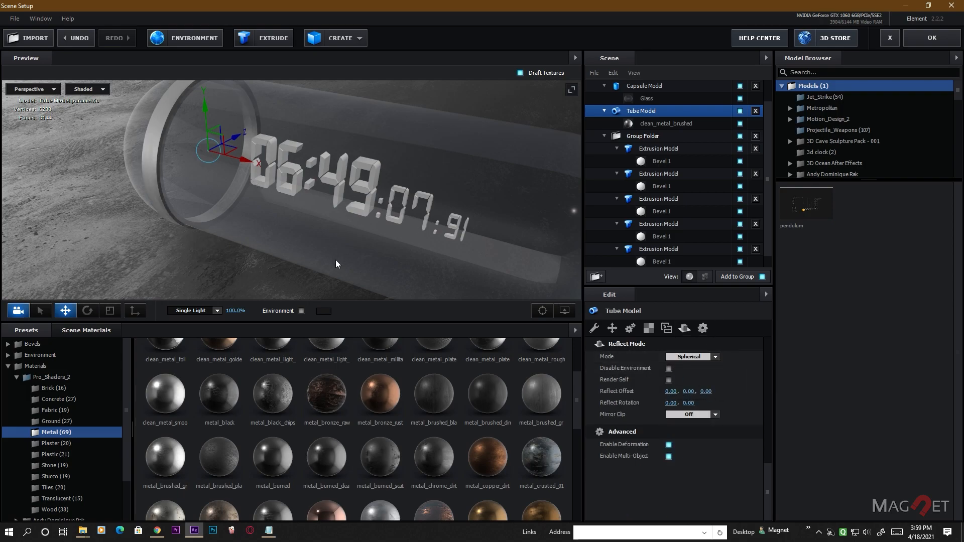
{"action": "scroll", "coordinate": [336, 261], "scroll_direction": "down", "scroll_amount": 3}
{"action": "left_click_drag", "start_coordinate": [336, 260], "coordinate": [363, 251]}
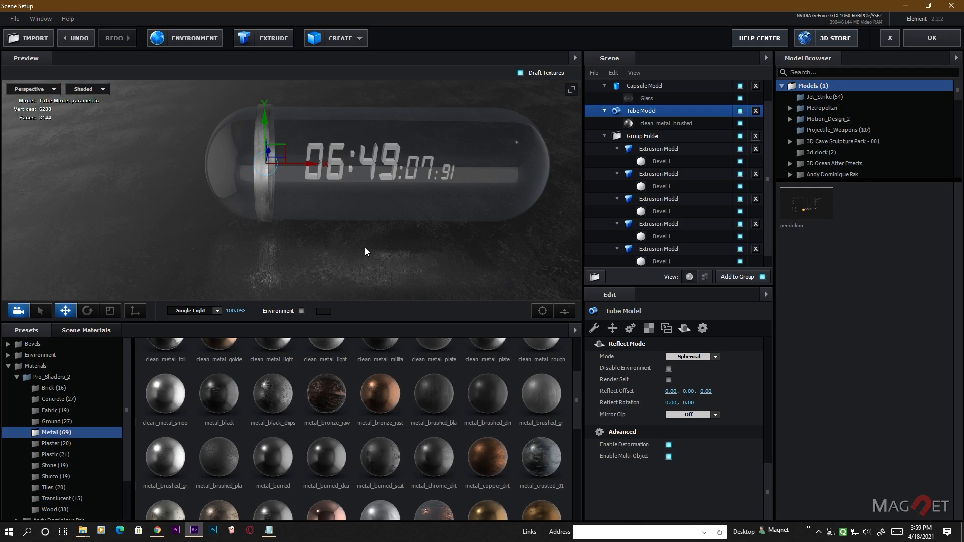
{"action": "scroll", "coordinate": [277, 213], "scroll_direction": "up", "scroll_amount": 3}
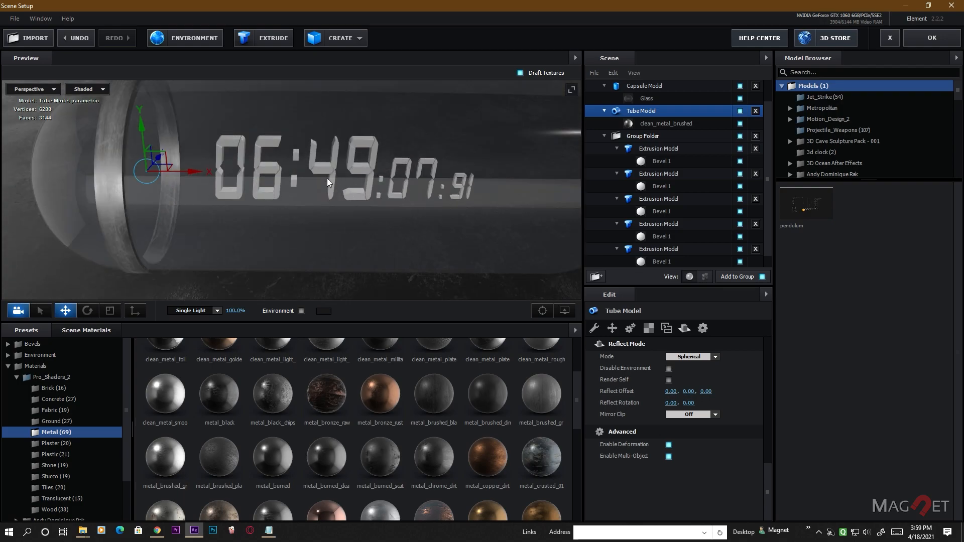
Set the Illumination Intensity of the digits' Bevel 1 material to 100%
{"action": "left_click", "coordinate": [650, 152]}
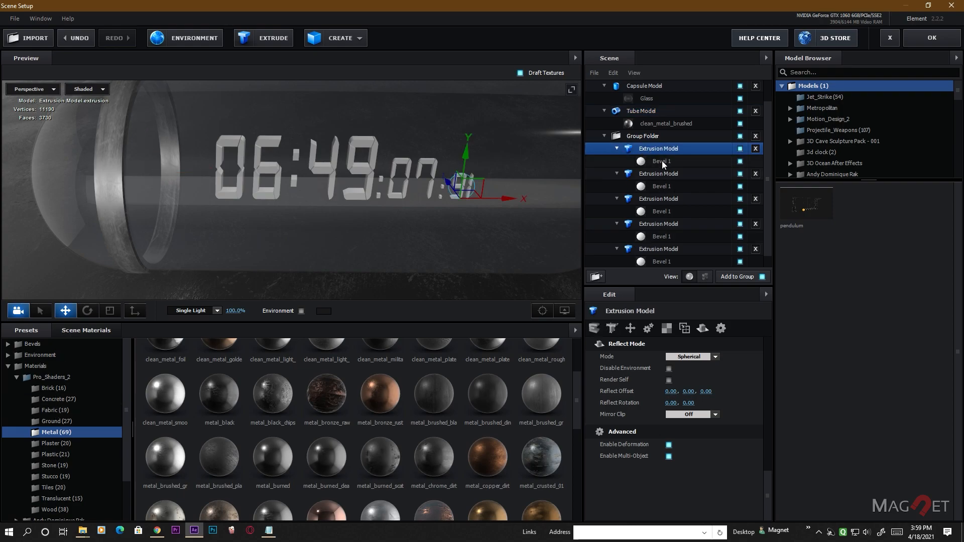
{"action": "left_click", "coordinate": [662, 162]}
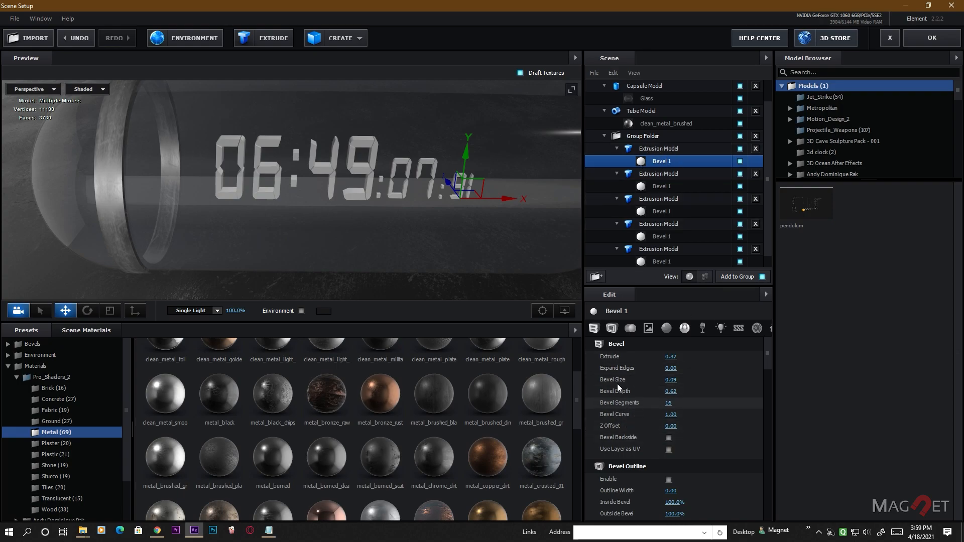
{"action": "scroll", "coordinate": [677, 415], "scroll_direction": "down", "scroll_amount": 5}
{"action": "scroll", "coordinate": [664, 429], "scroll_direction": "down", "scroll_amount": 6}
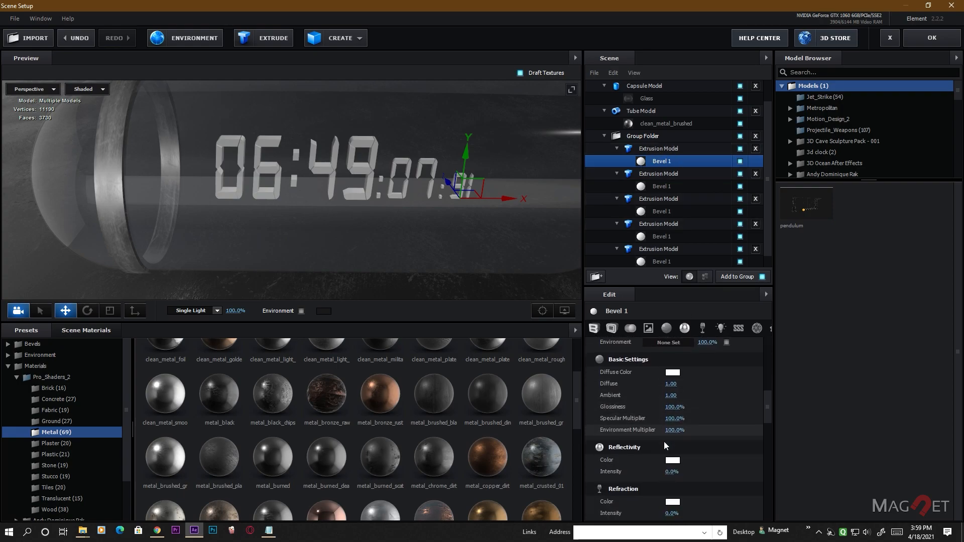
{"action": "left_click", "coordinate": [668, 459]}
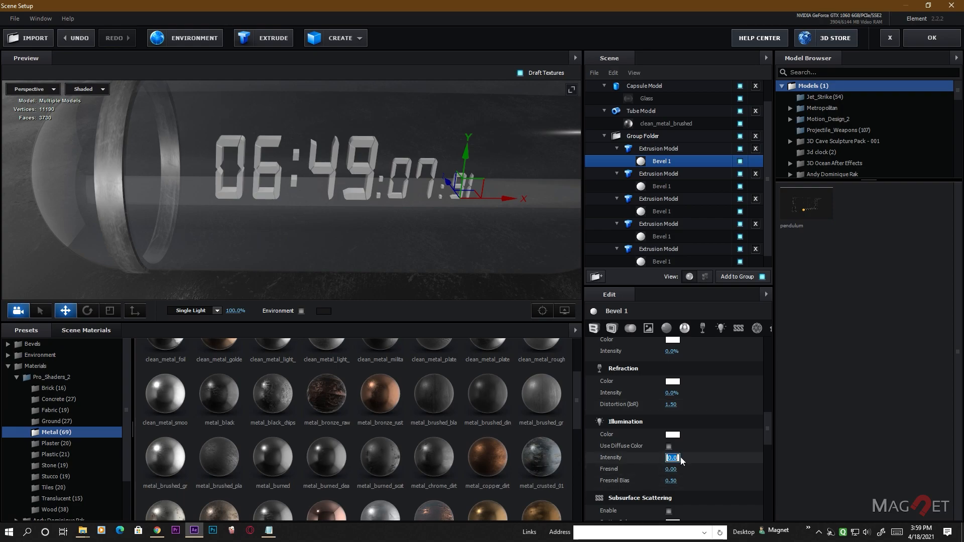
{"action": "type", "text": "100"}
{"action": "key", "text": "Return"}
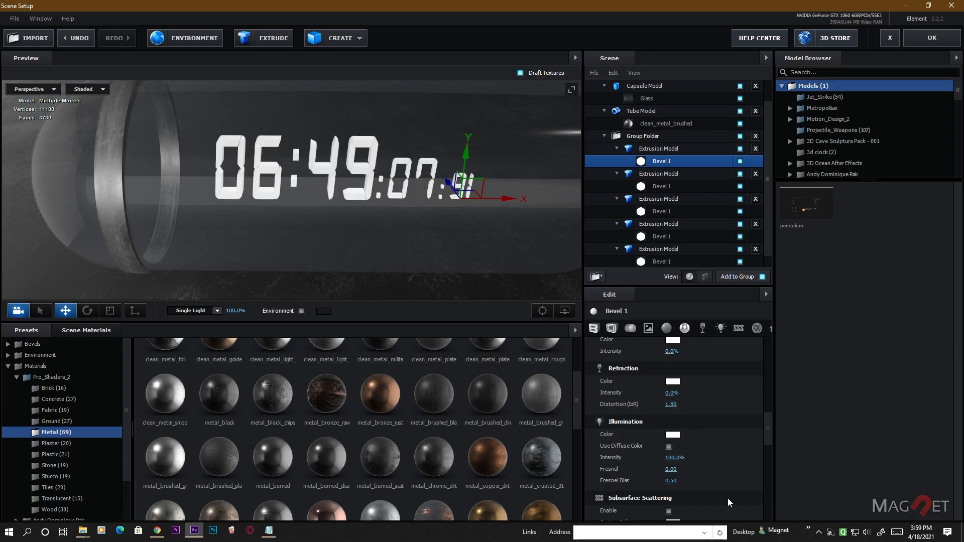
Set the Illumination Color of the digits' Bevel 1 material to a saturated orange and apply the scene to the composition
{"action": "left_click", "coordinate": [678, 435]}
{"action": "left_click_drag", "start_coordinate": [724, 511], "coordinate": [726, 505]}
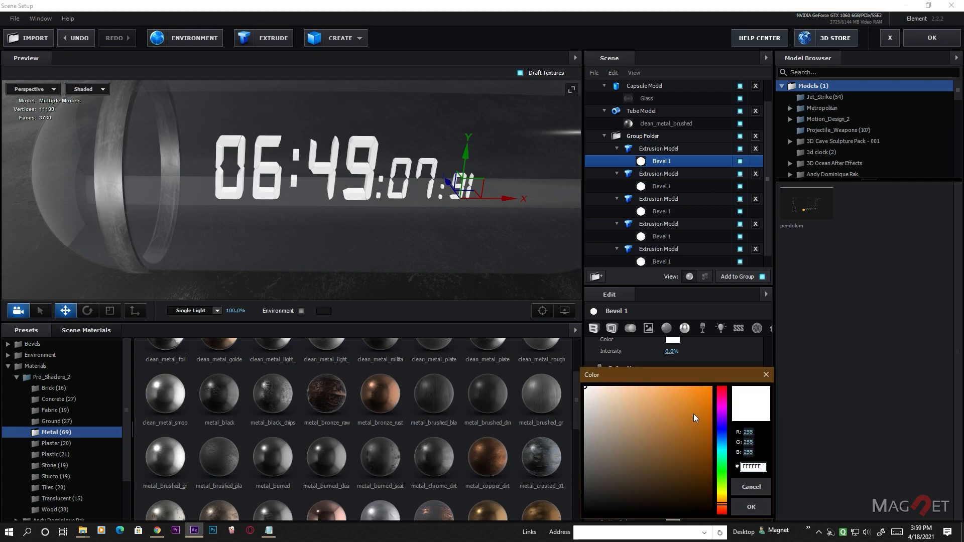
{"action": "left_click_drag", "start_coordinate": [692, 416], "coordinate": [719, 372]}
{"action": "left_click", "coordinate": [758, 509]}
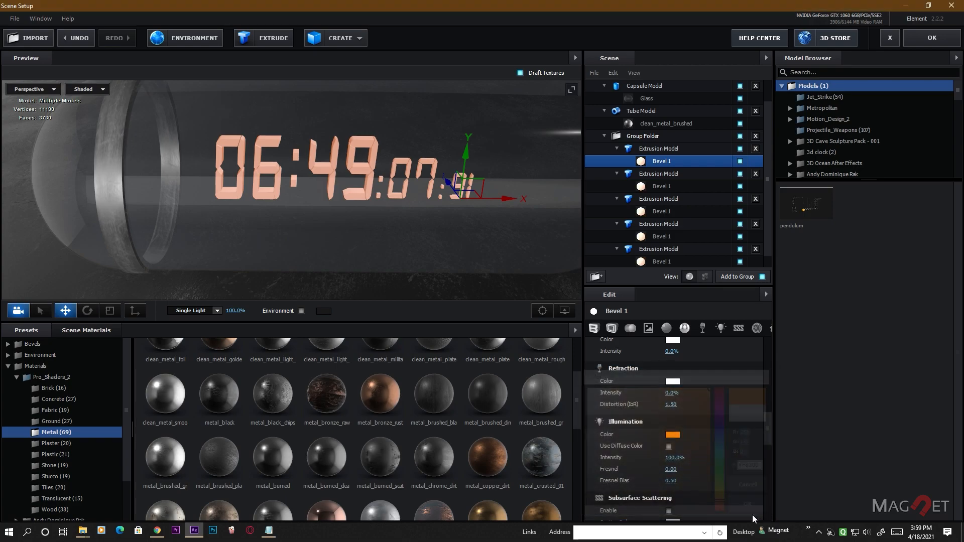
{"action": "scroll", "coordinate": [384, 211], "scroll_direction": "up", "scroll_amount": 3}
{"action": "left_click_drag", "start_coordinate": [372, 206], "coordinate": [285, 210]}
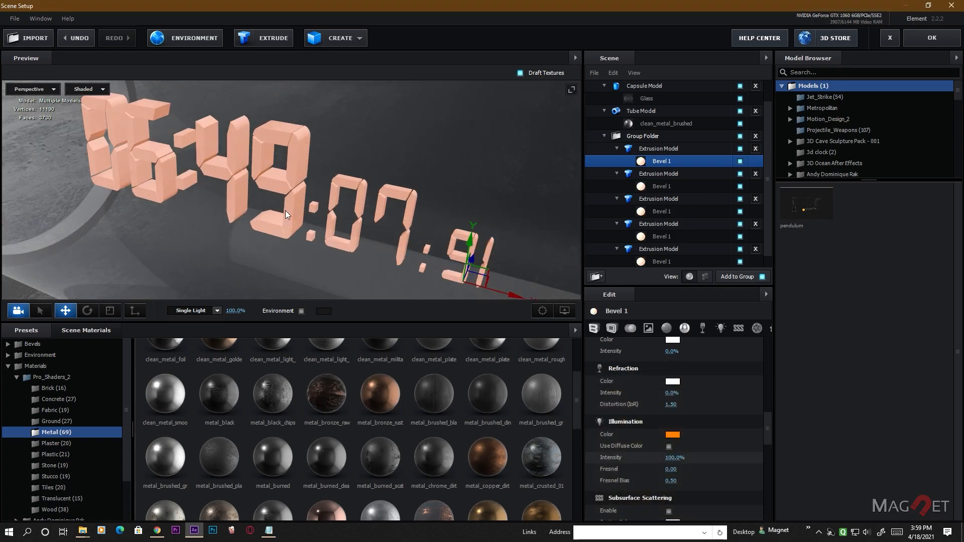
{"action": "left_click", "coordinate": [933, 38]}
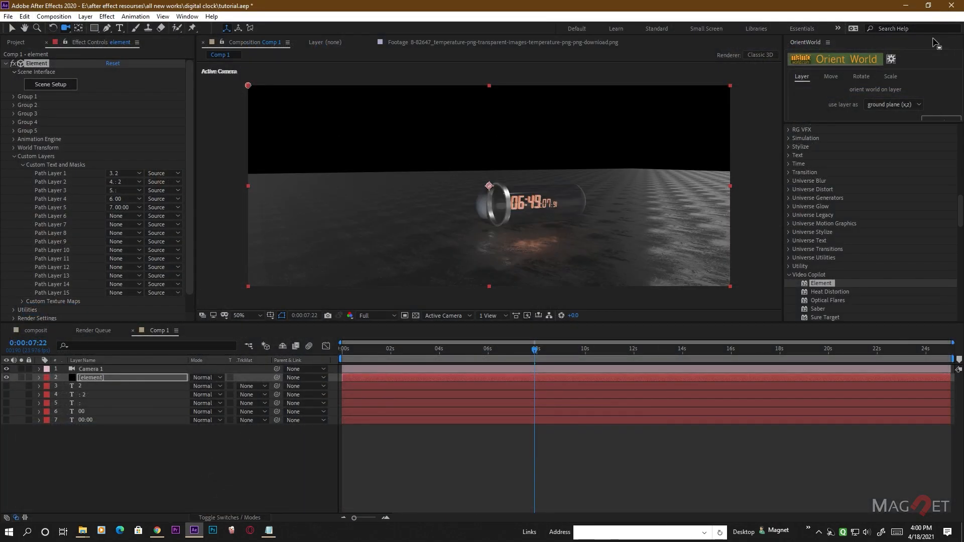
Orbit the composition camera to an angled close-up of the capsule and scrub through the timeline to preview the counting digits
{"action": "left_click_drag", "start_coordinate": [576, 245], "coordinate": [505, 210]}
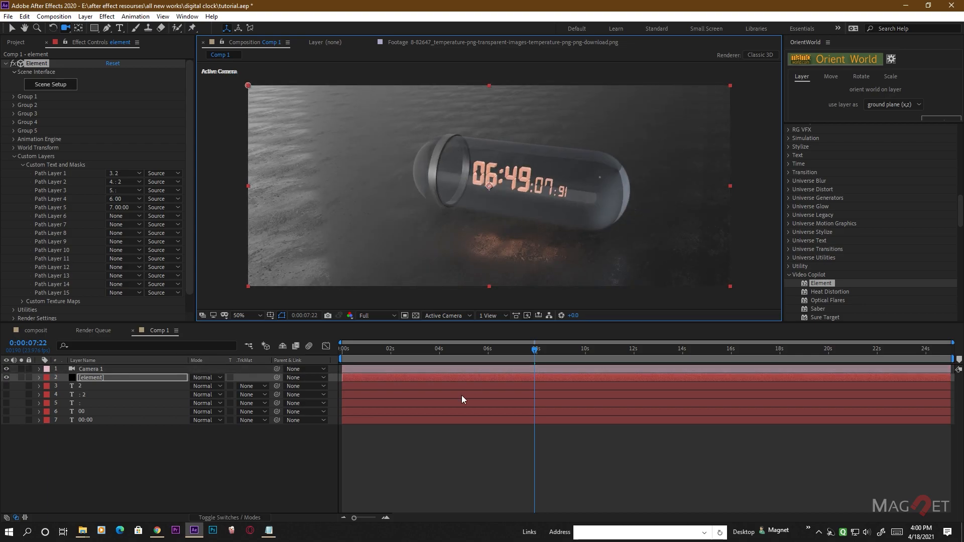
{"action": "left_click_drag", "start_coordinate": [524, 350], "coordinate": [764, 360]}
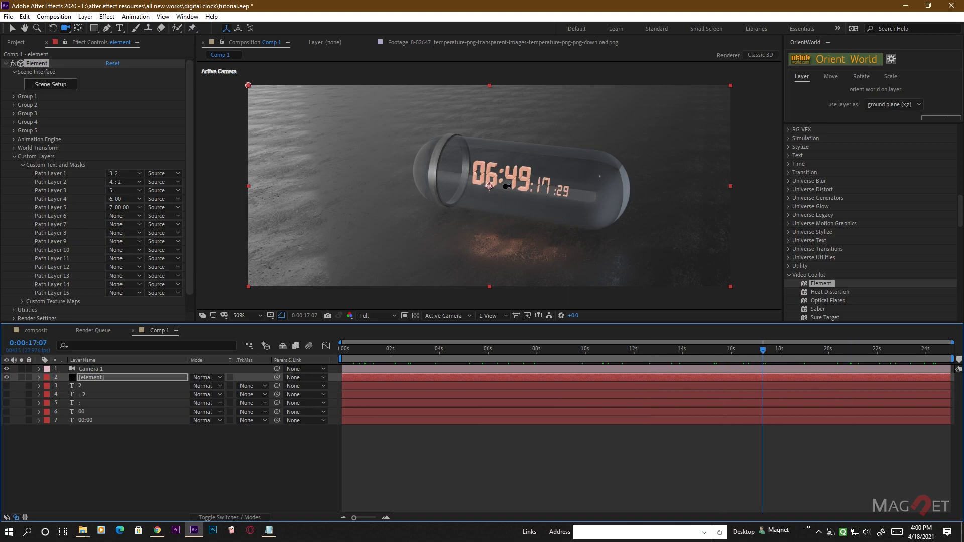
{"action": "left_click_drag", "start_coordinate": [758, 347], "coordinate": [483, 357]}
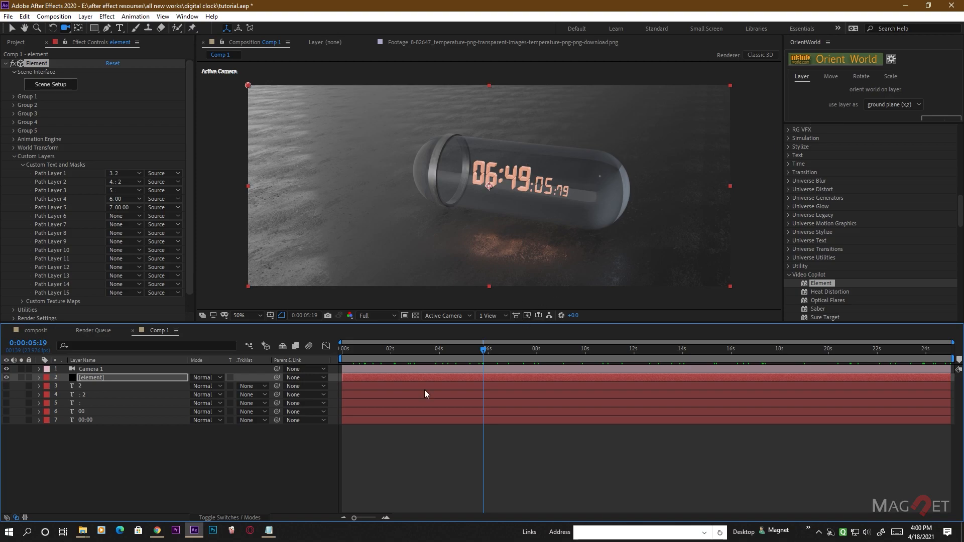
{"action": "left_click_drag", "start_coordinate": [481, 353], "coordinate": [741, 363]}
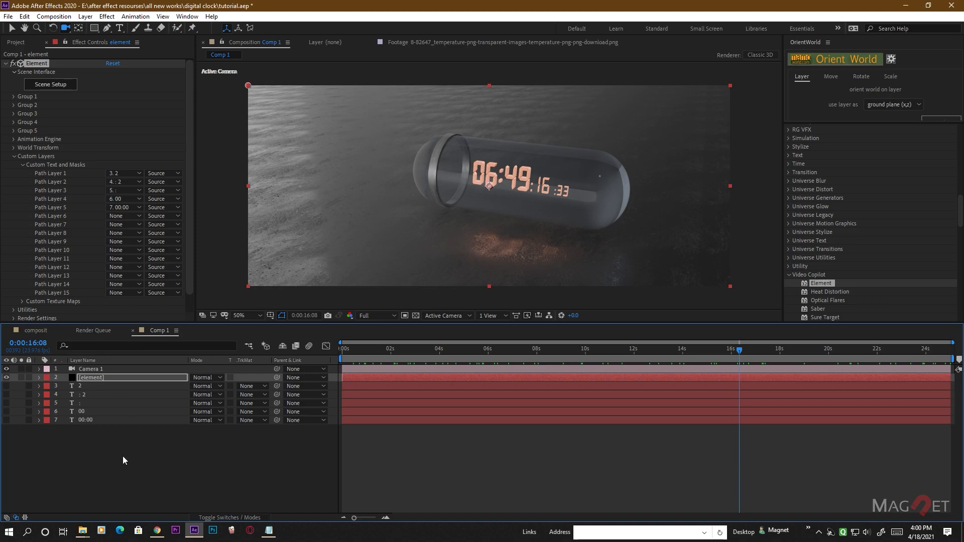
Reopen Scene Setup for the element layer and show the BackLight_4K environment presets
{"action": "left_click", "coordinate": [88, 378]}
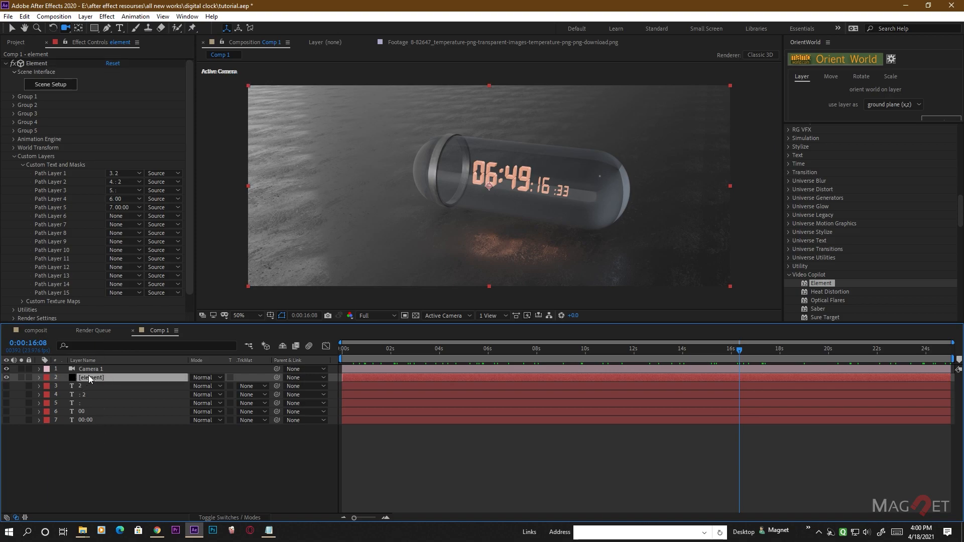
{"action": "left_click", "coordinate": [54, 85]}
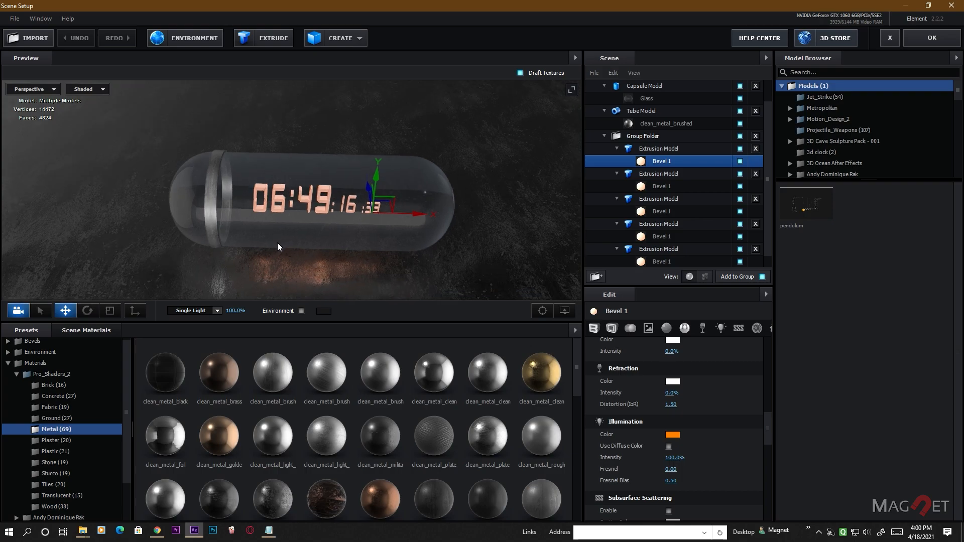
{"action": "left_click", "coordinate": [46, 354]}
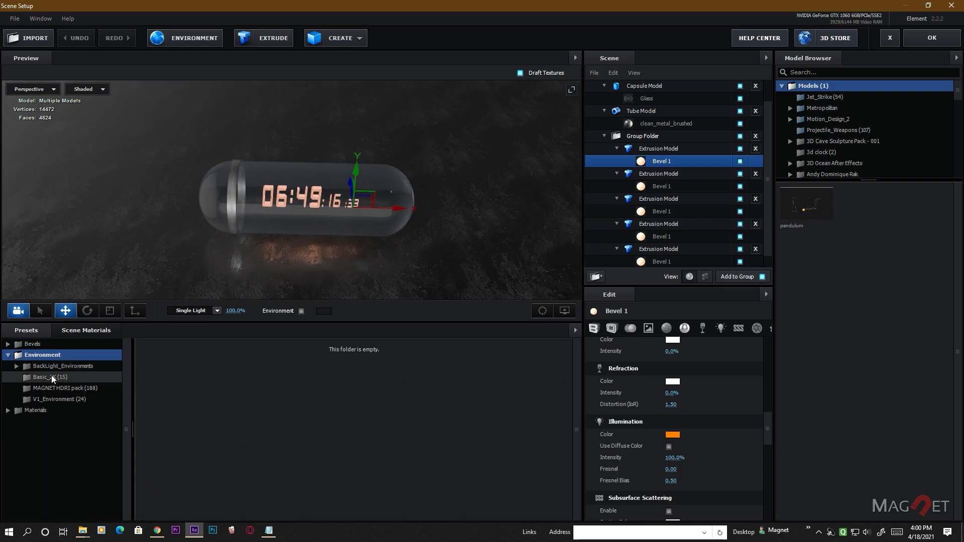
{"action": "left_click", "coordinate": [78, 367]}
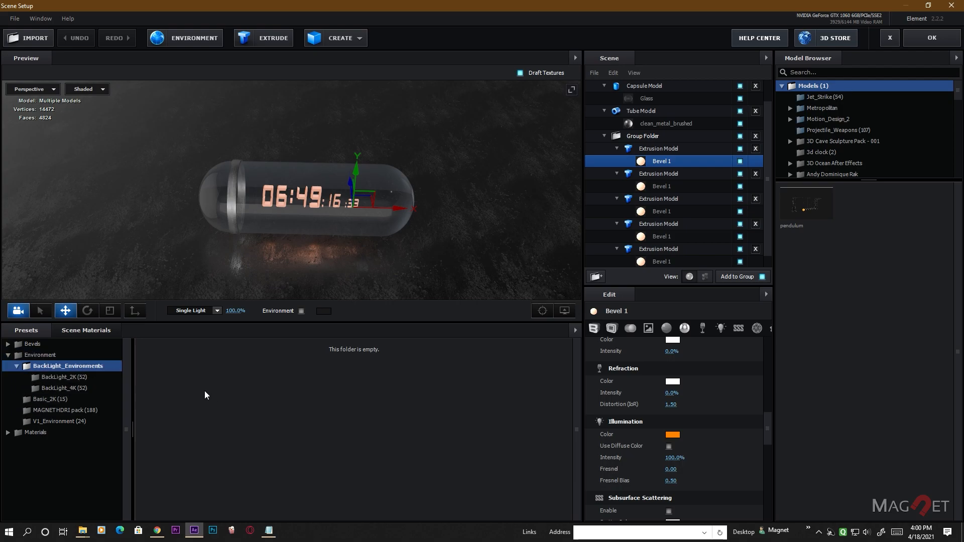
{"action": "left_click", "coordinate": [62, 388]}
Light the scene with the BackLight_4K_08 environment and apply the scene to the composition
{"action": "scroll", "coordinate": [320, 430], "scroll_direction": "down", "scroll_amount": 1}
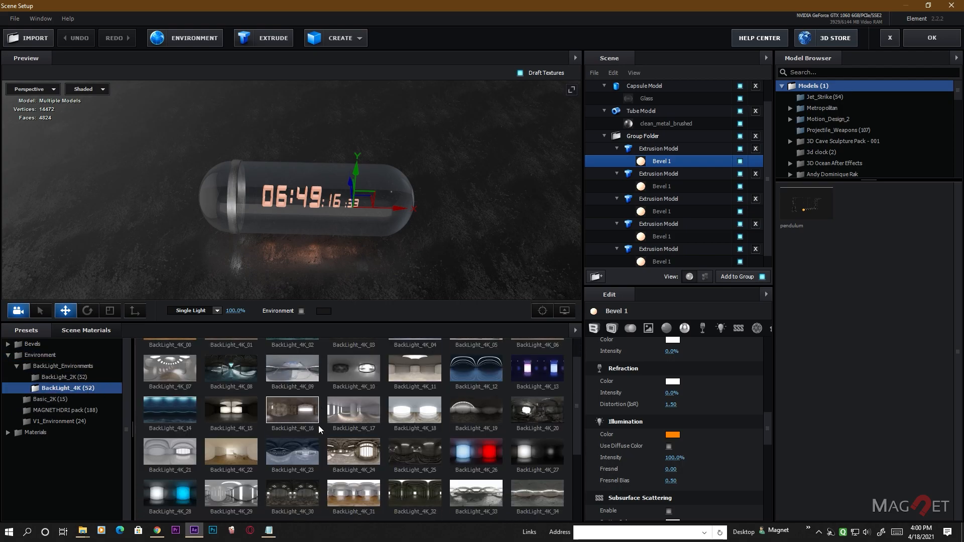
{"action": "scroll", "coordinate": [319, 430], "scroll_direction": "down", "scroll_amount": 2}
{"action": "scroll", "coordinate": [319, 430], "scroll_direction": "down", "scroll_amount": 1}
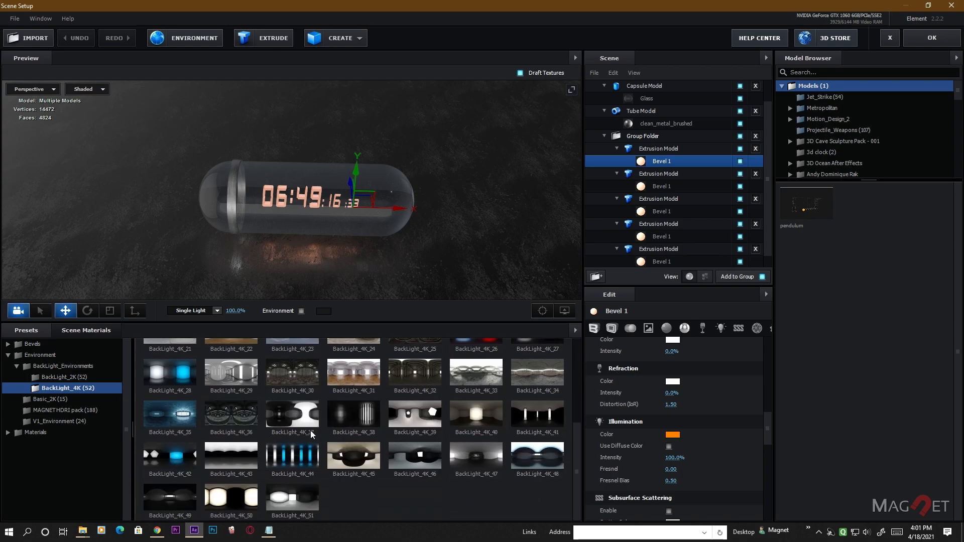
{"action": "scroll", "coordinate": [245, 432], "scroll_direction": "up", "scroll_amount": 3}
{"action": "scroll", "coordinate": [244, 432], "scroll_direction": "up", "scroll_amount": 1}
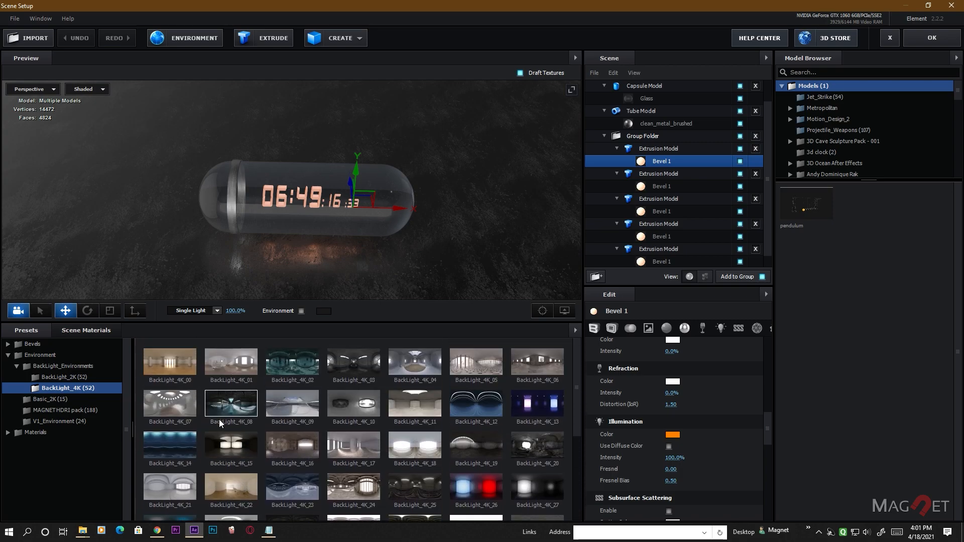
{"action": "left_click", "coordinate": [232, 403]}
{"action": "left_click_drag", "start_coordinate": [532, 227], "coordinate": [383, 225]}
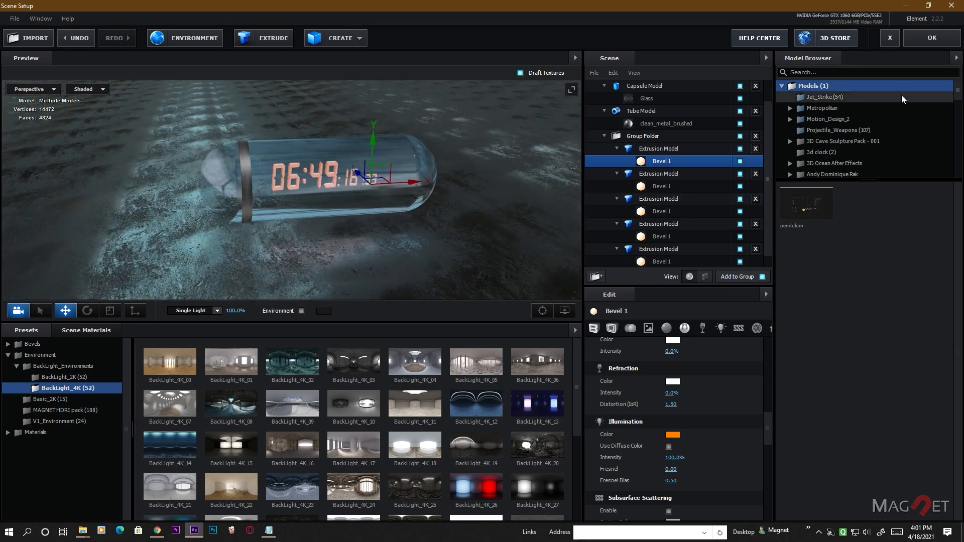
{"action": "left_click", "coordinate": [934, 39]}
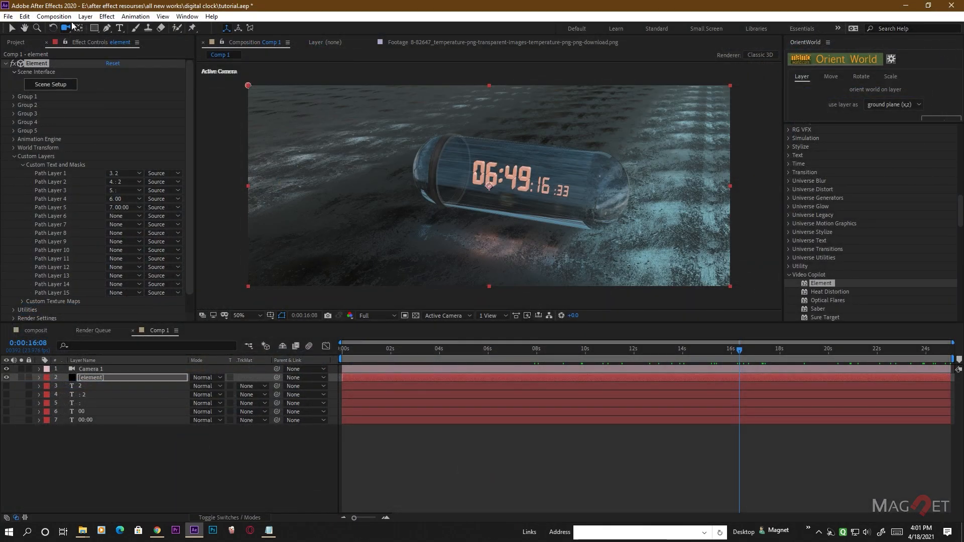
Add a white spot light with 150% intensity, 52° cone angle, 84% cone feather and shadow casting on
{"action": "left_click", "coordinate": [85, 16]}
{"action": "mouse_move", "coordinate": [103, 28]}
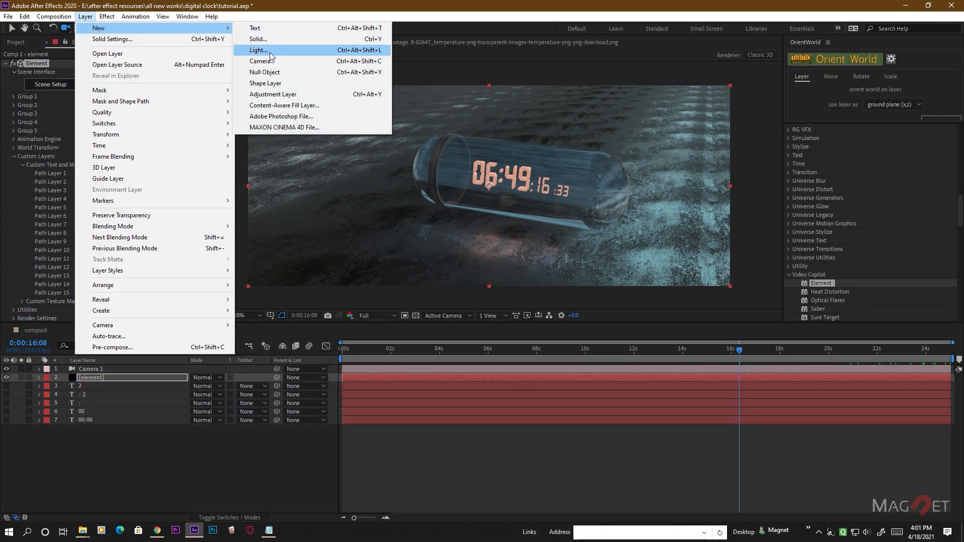
{"action": "left_click", "coordinate": [270, 51]}
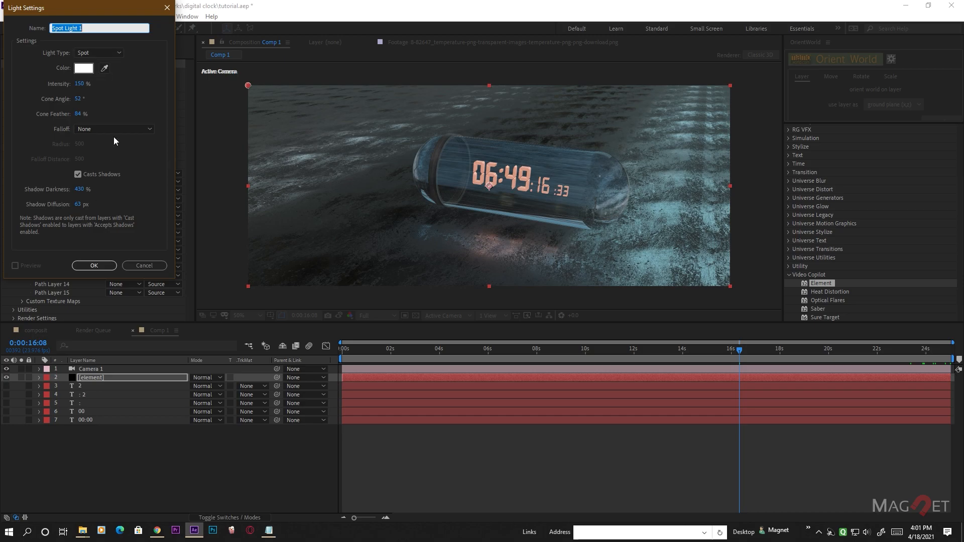
{"action": "left_click", "coordinate": [106, 266]}
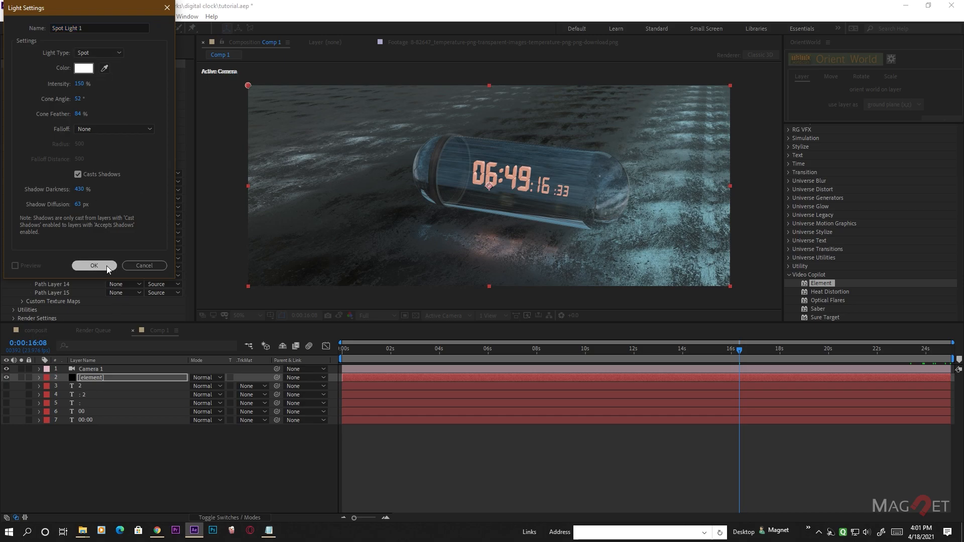
Move Spot Light 1 to position 2260, 320, 2400 and orbit the camera to view the capsule from its ringed end
{"action": "key", "text": "p"}
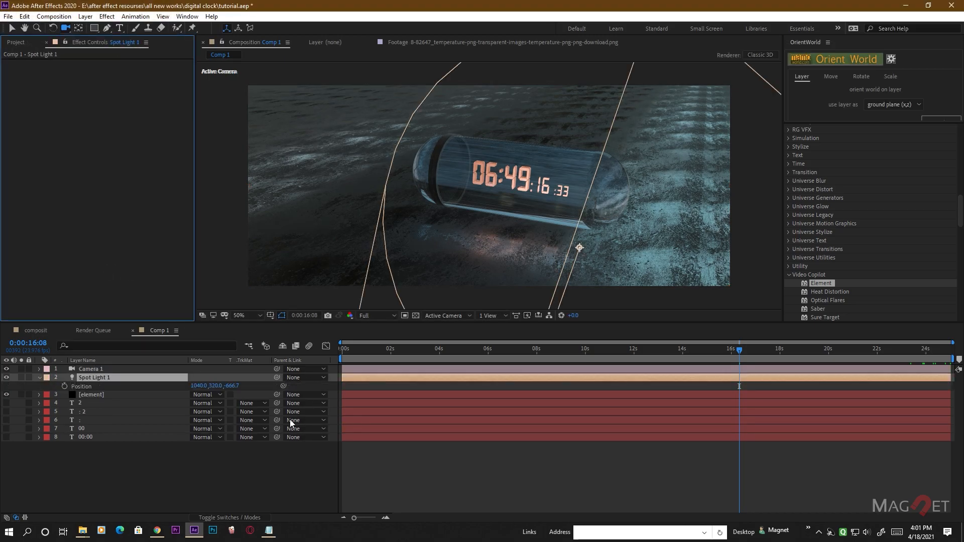
{"action": "left_click", "coordinate": [238, 386]}
{"action": "type", "text": "80"}
{"action": "key", "text": "Return"}
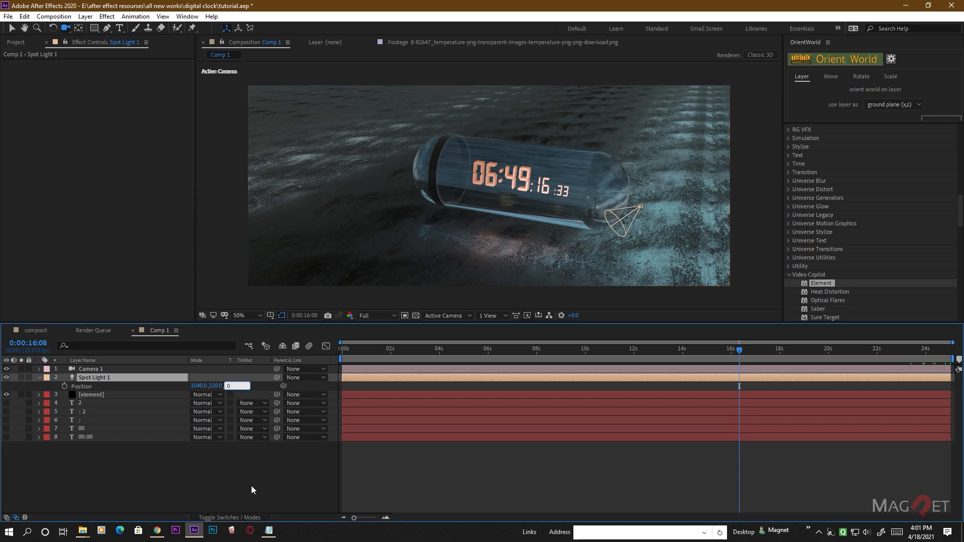
{"action": "left_click_drag", "start_coordinate": [255, 389], "coordinate": [264, 390]}
{"action": "left_click_drag", "start_coordinate": [471, 240], "coordinate": [539, 206]}
Enable shadows in the element layer's render settings, set the shadow map size to 8192, and switch the shadow mode to Ray-Traced
{"action": "left_click", "coordinate": [94, 395]}
{"action": "left_click", "coordinate": [89, 396]}
{"action": "left_click", "coordinate": [14, 174]}
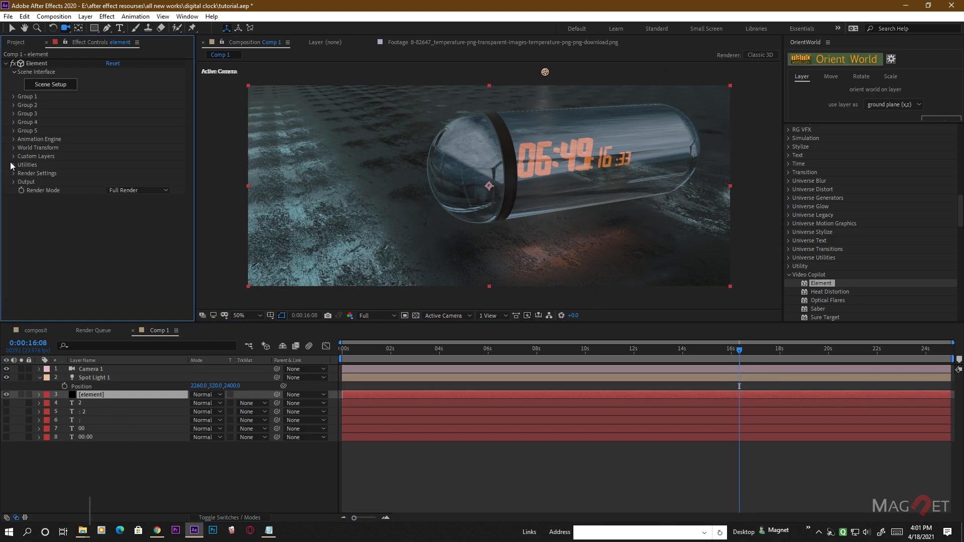
{"action": "left_click", "coordinate": [22, 199]}
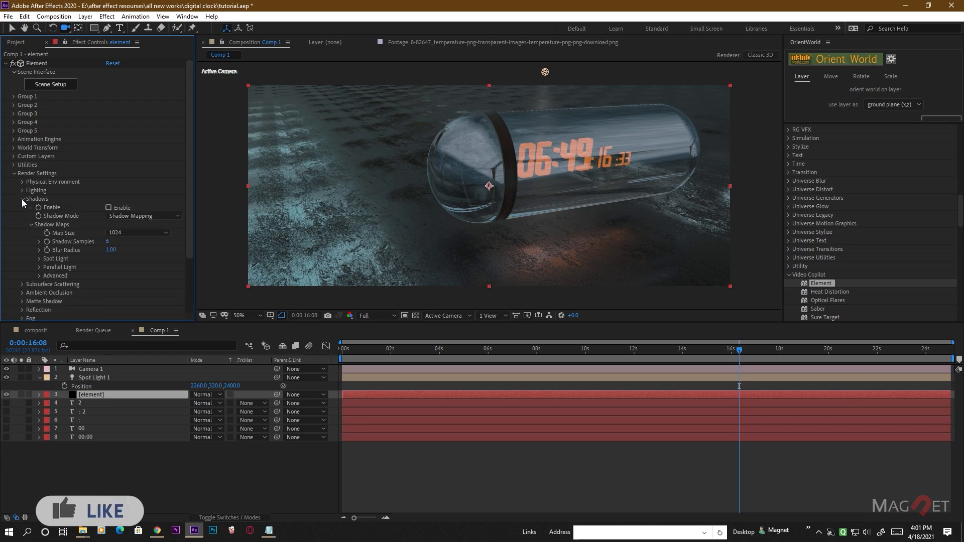
{"action": "left_click", "coordinate": [109, 207]}
{"action": "left_click", "coordinate": [133, 234]}
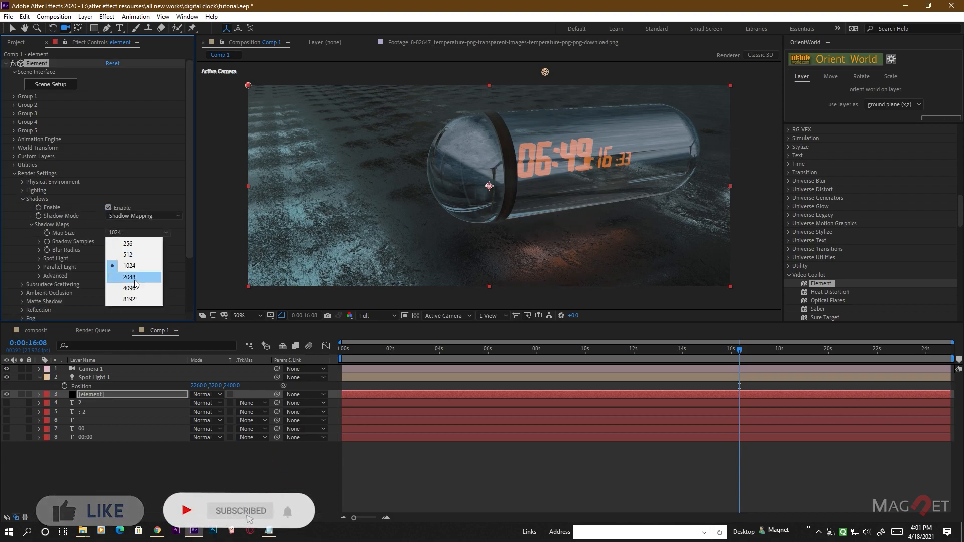
{"action": "left_click", "coordinate": [135, 299]}
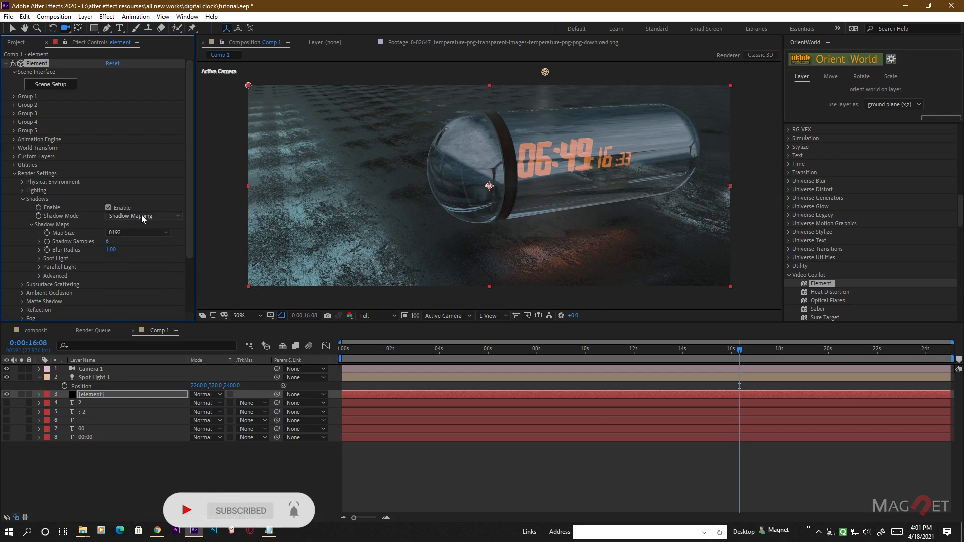
{"action": "left_click", "coordinate": [141, 216]}
{"action": "left_click", "coordinate": [145, 238]}
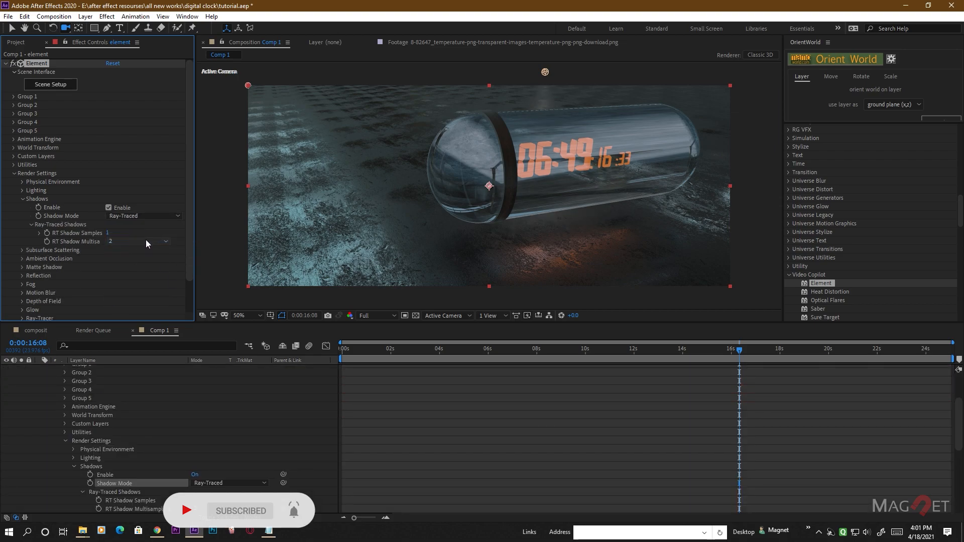
Enable ambient occlusion in Ray-Traced mode and raise AO Light Influence to about 273%
{"action": "scroll", "coordinate": [59, 236], "scroll_direction": "down", "scroll_amount": 2}
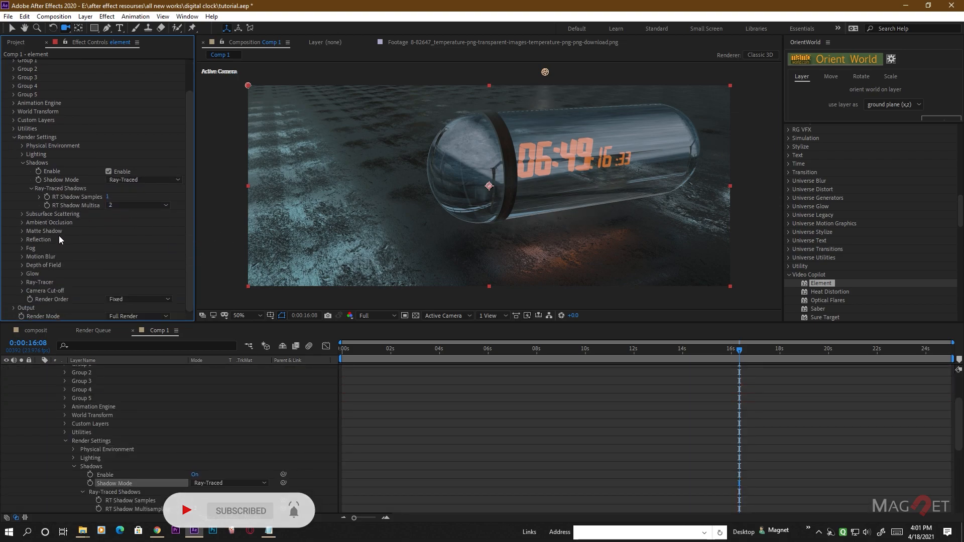
{"action": "left_click", "coordinate": [21, 223]}
{"action": "scroll", "coordinate": [82, 233], "scroll_direction": "down", "scroll_amount": 2}
{"action": "left_click", "coordinate": [109, 197]}
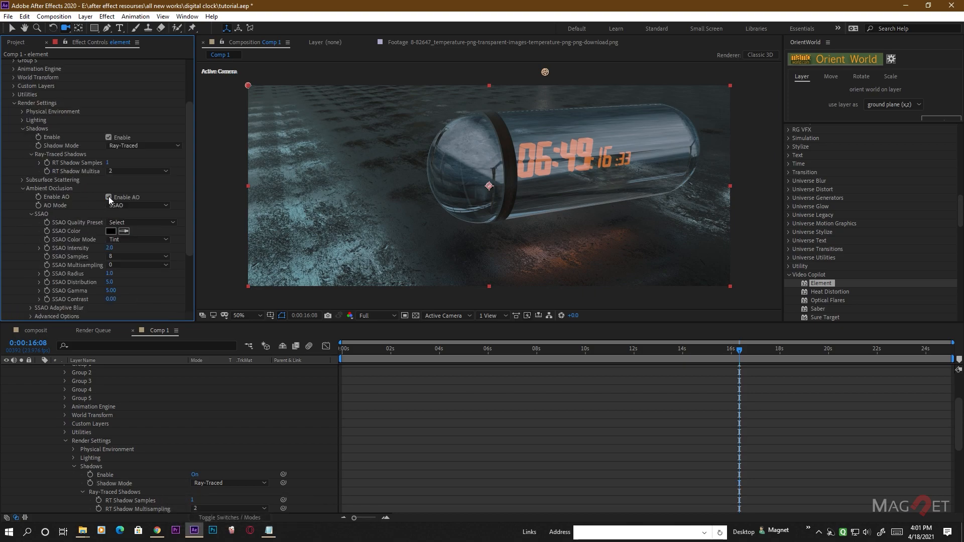
{"action": "left_click", "coordinate": [131, 206]}
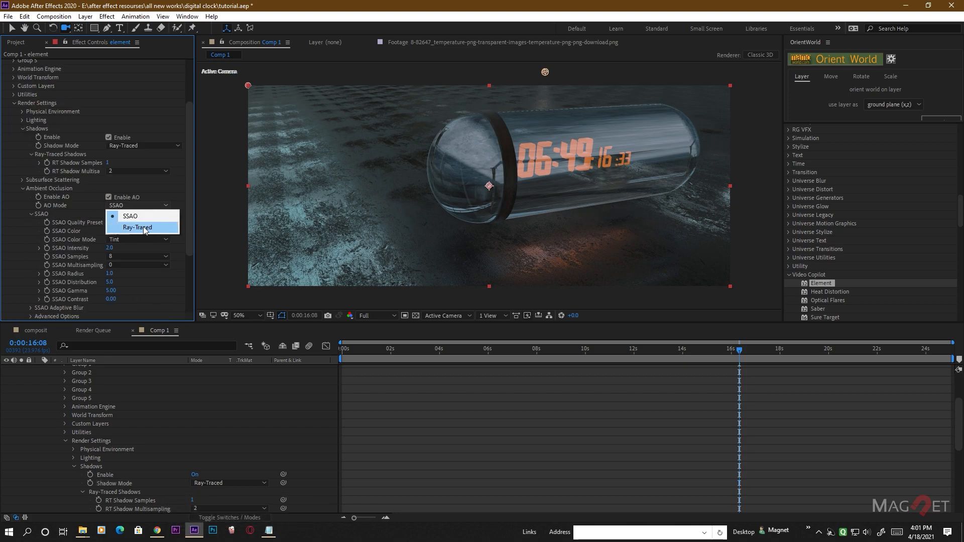
{"action": "left_click", "coordinate": [143, 225]}
{"action": "scroll", "coordinate": [143, 227], "scroll_direction": "down", "scroll_amount": 4}
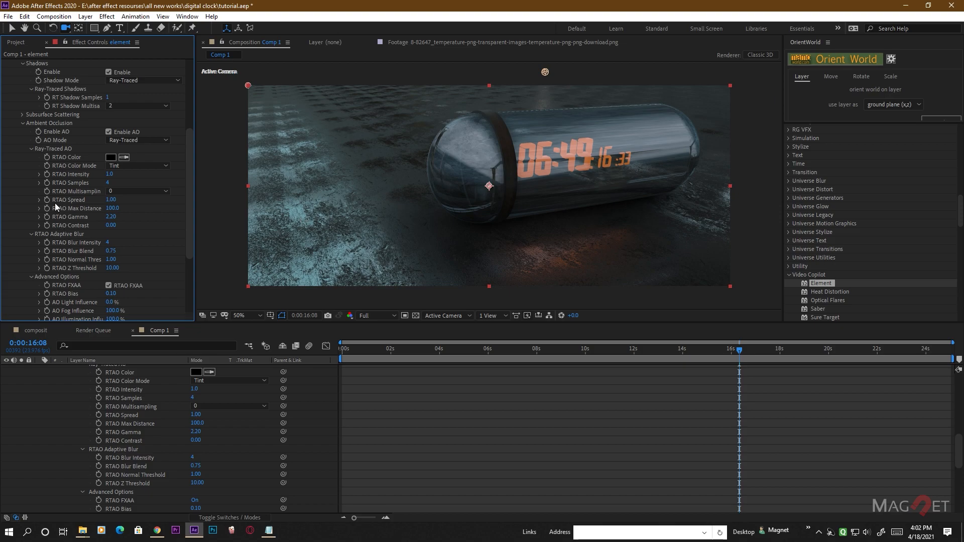
{"action": "scroll", "coordinate": [86, 195], "scroll_direction": "down", "scroll_amount": 5}
{"action": "left_click_drag", "start_coordinate": [112, 199], "coordinate": [251, 200]}
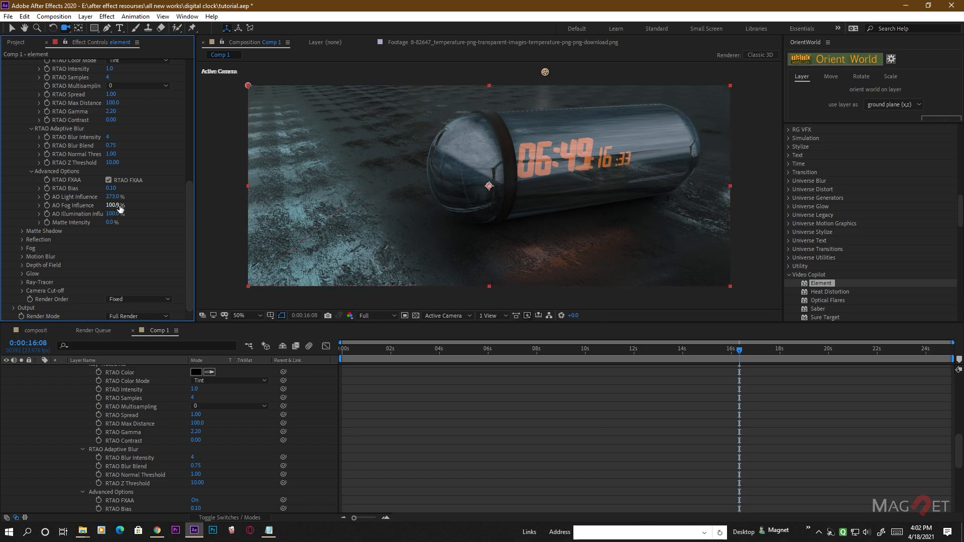
Set the reflection's Spherical Map Resolution to 512 and Mirror Surface Quality to High
{"action": "left_click", "coordinate": [22, 240]}
{"action": "left_click", "coordinate": [128, 266]}
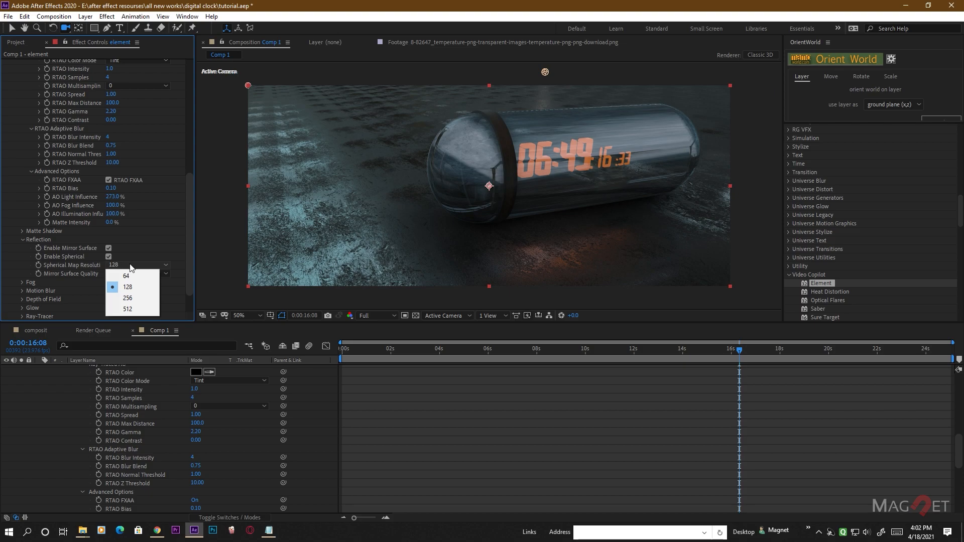
{"action": "left_click", "coordinate": [134, 309]}
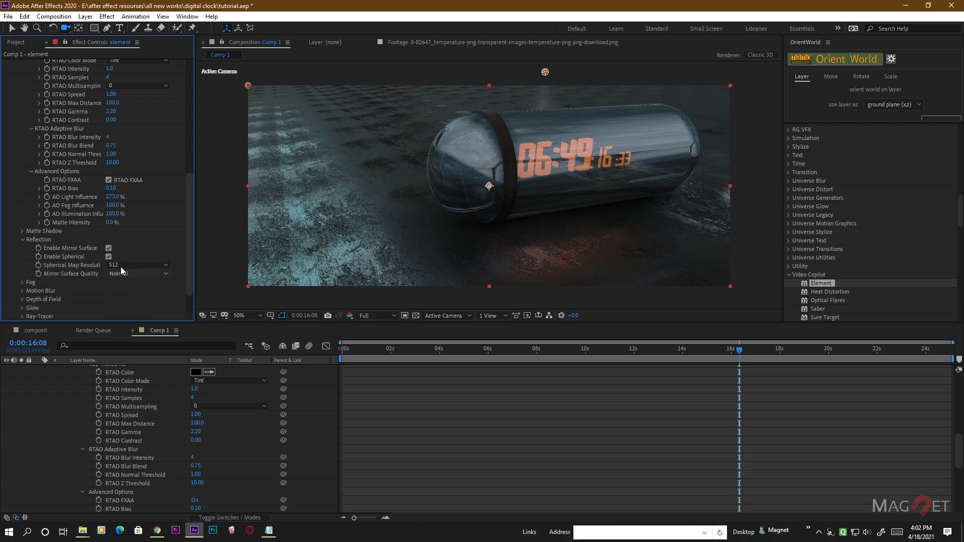
{"action": "scroll", "coordinate": [80, 251], "scroll_direction": "down", "scroll_amount": 1}
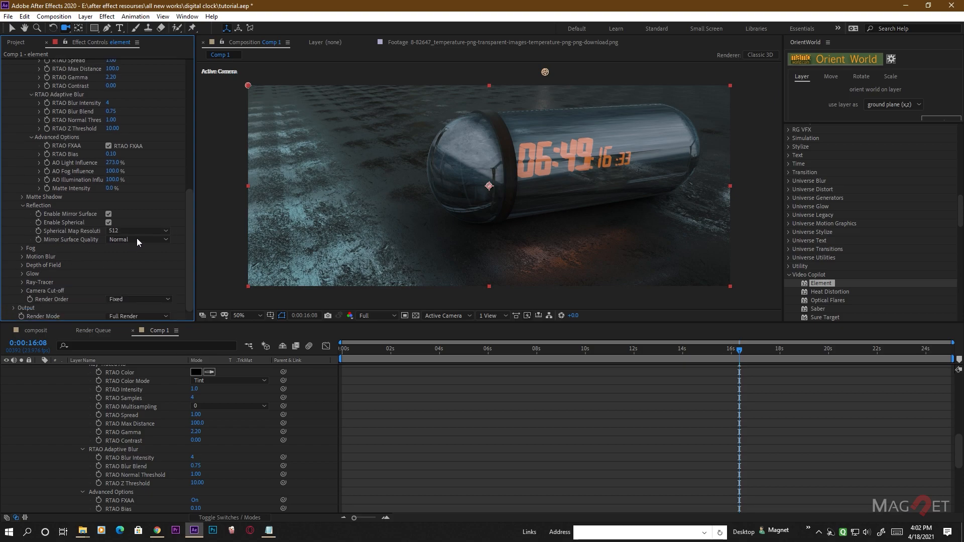
{"action": "left_click", "coordinate": [136, 240]}
{"action": "left_click", "coordinate": [141, 259]}
Compare the capsule's edges up close with Enhanced Multisampling switched off and back on in the output settings
{"action": "left_click", "coordinate": [15, 308]}
{"action": "scroll", "coordinate": [65, 249], "scroll_direction": "down", "scroll_amount": 5}
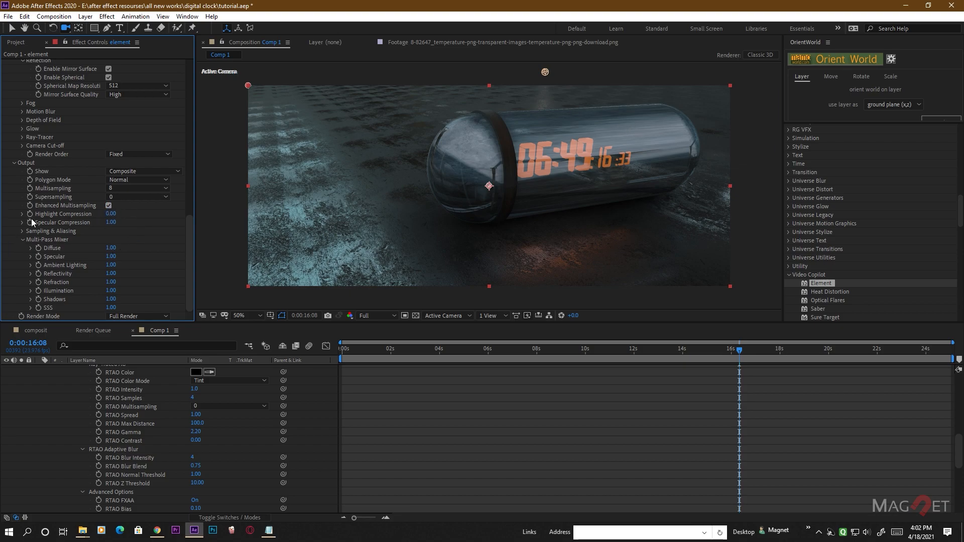
{"action": "key", "text": "period"}
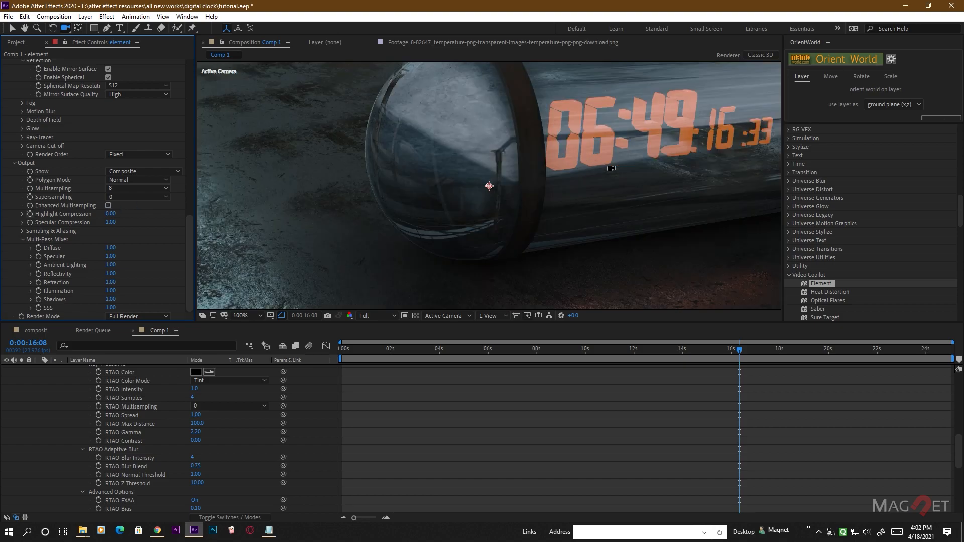
{"action": "left_click_drag", "start_coordinate": [489, 186], "coordinate": [483, 206]}
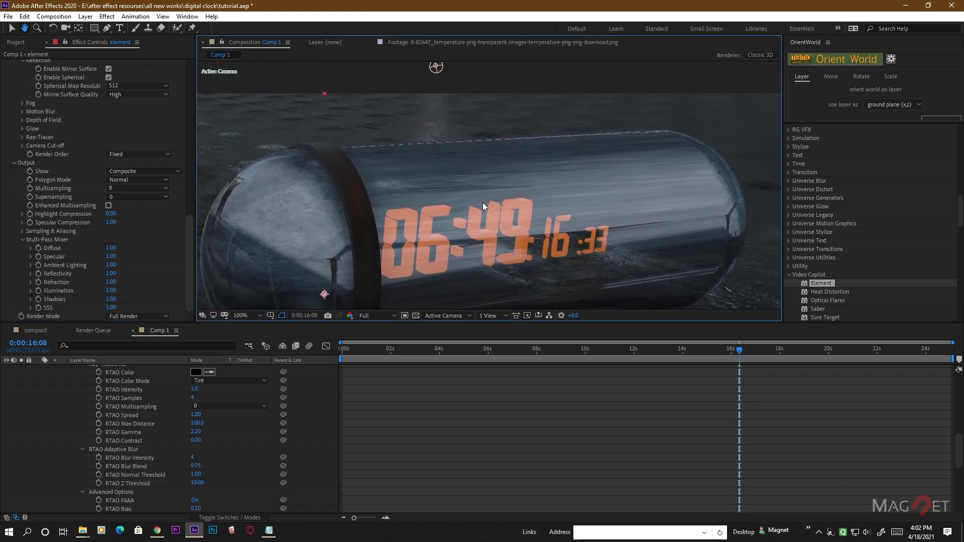
{"action": "key", "text": "v"}
{"action": "scroll", "coordinate": [482, 164], "scroll_direction": "up", "scroll_amount": 2}
{"action": "scroll", "coordinate": [517, 191], "scroll_direction": "down", "scroll_amount": 4}
{"action": "scroll", "coordinate": [514, 183], "scroll_direction": "up", "scroll_amount": 3}
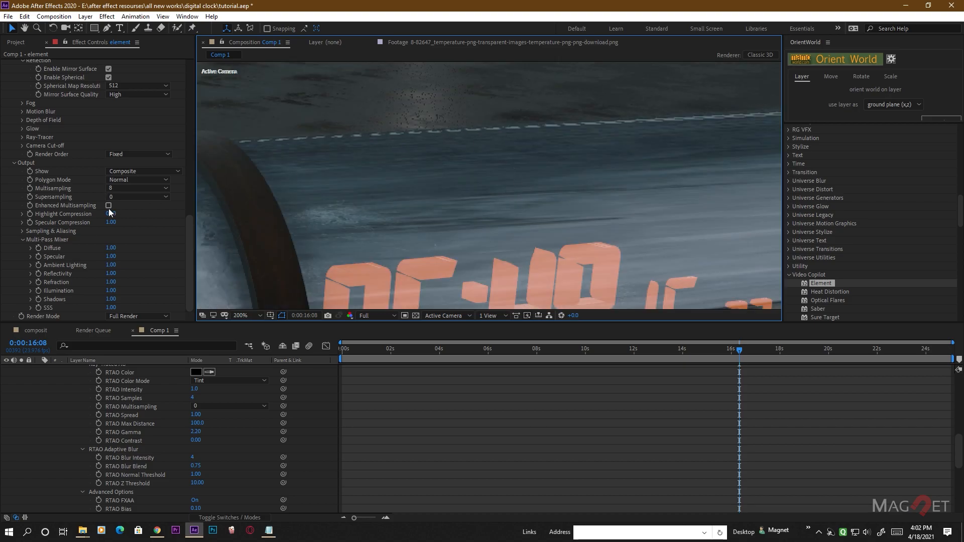
{"action": "left_click", "coordinate": [108, 205]}
{"action": "scroll", "coordinate": [575, 235], "scroll_direction": "down", "scroll_amount": 4}
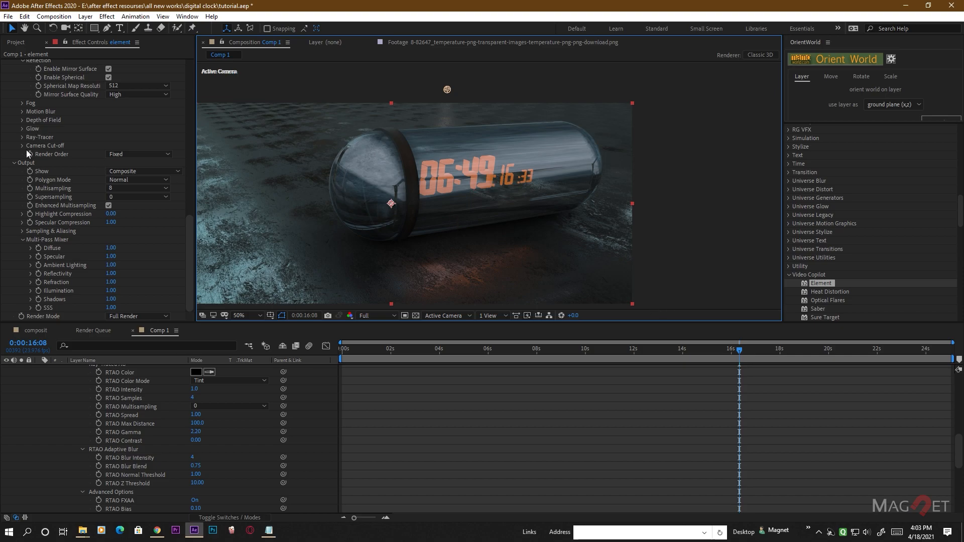
Set the Ray-Tracer transparency of the element layer to Translucent
{"action": "left_click", "coordinate": [21, 137]}
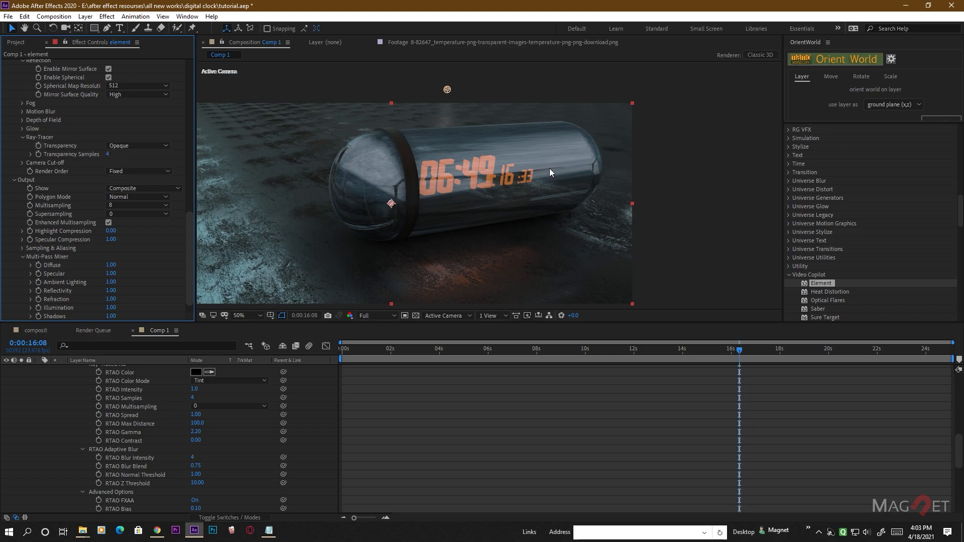
{"action": "left_click", "coordinate": [135, 145]}
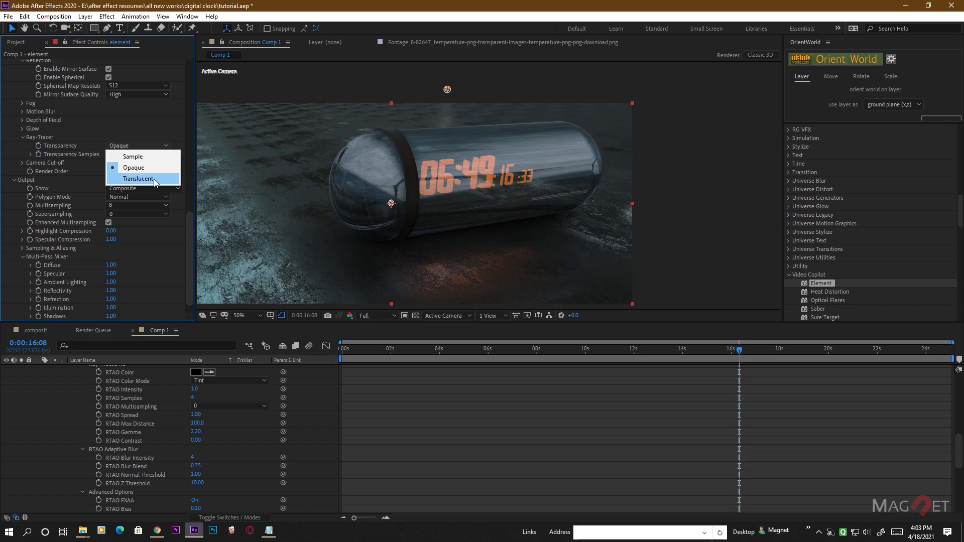
{"action": "left_click", "coordinate": [153, 180]}
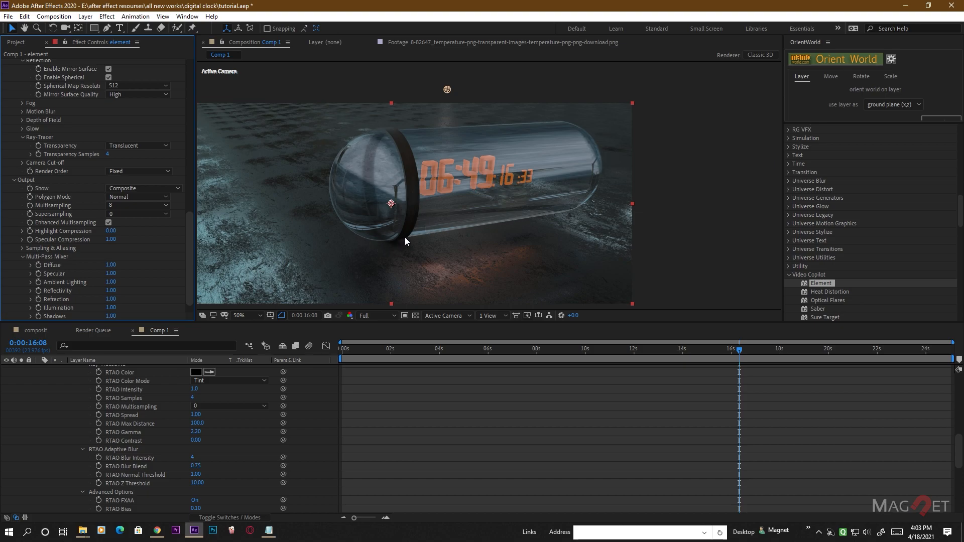
{"action": "left_click_drag", "start_coordinate": [503, 223], "coordinate": [494, 230]}
{"action": "key", "text": "ctrl+z"}
Orbit the camera to a raised front view of the capsule and its digits
{"action": "left_click", "coordinate": [66, 27]}
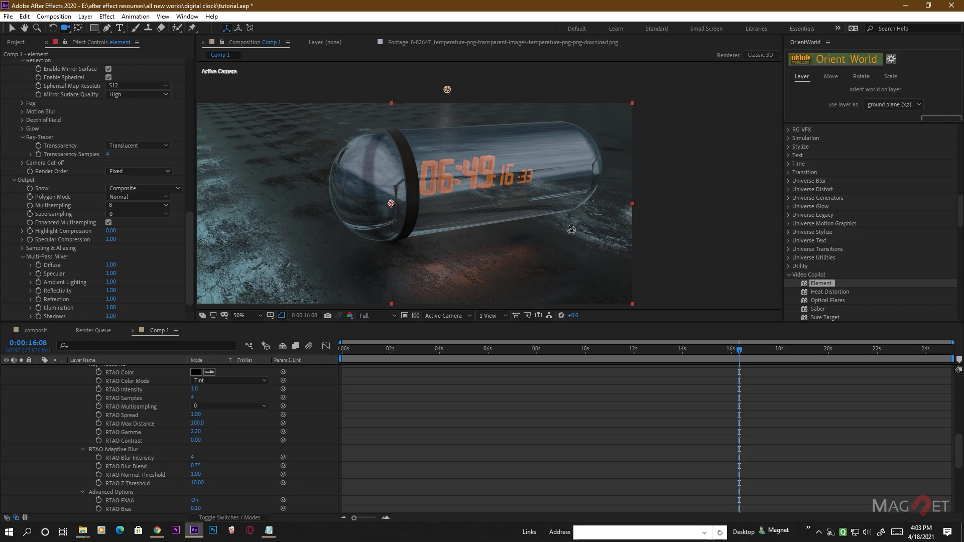
{"action": "left_click_drag", "start_coordinate": [536, 241], "coordinate": [425, 259]}
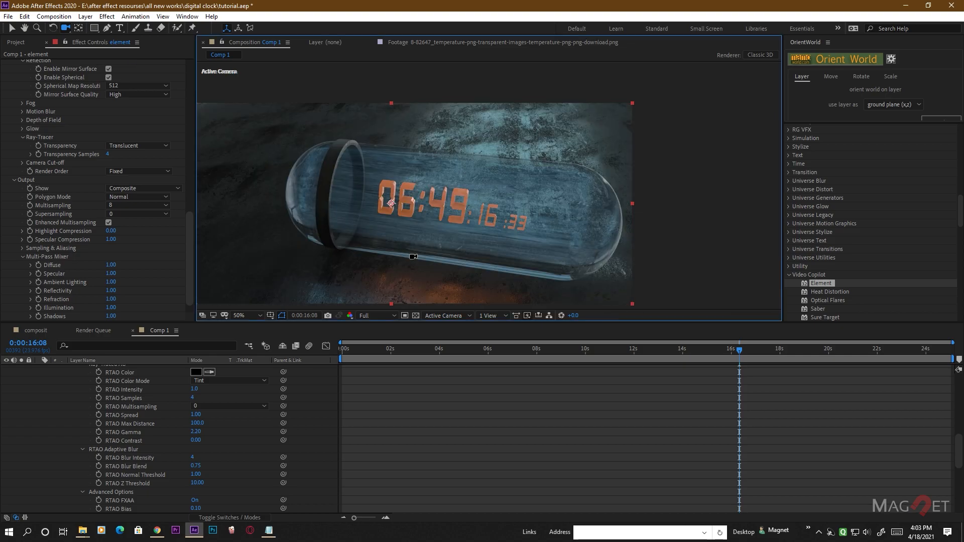
{"action": "key", "text": "slash"}
{"action": "key", "text": "comma"}
Turn off Enhanced Multisampling and shadows, and set the reflection's Spherical Map Resolution to 128
{"action": "left_click", "coordinate": [109, 222]}
{"action": "scroll", "coordinate": [47, 201], "scroll_direction": "up", "scroll_amount": 6}
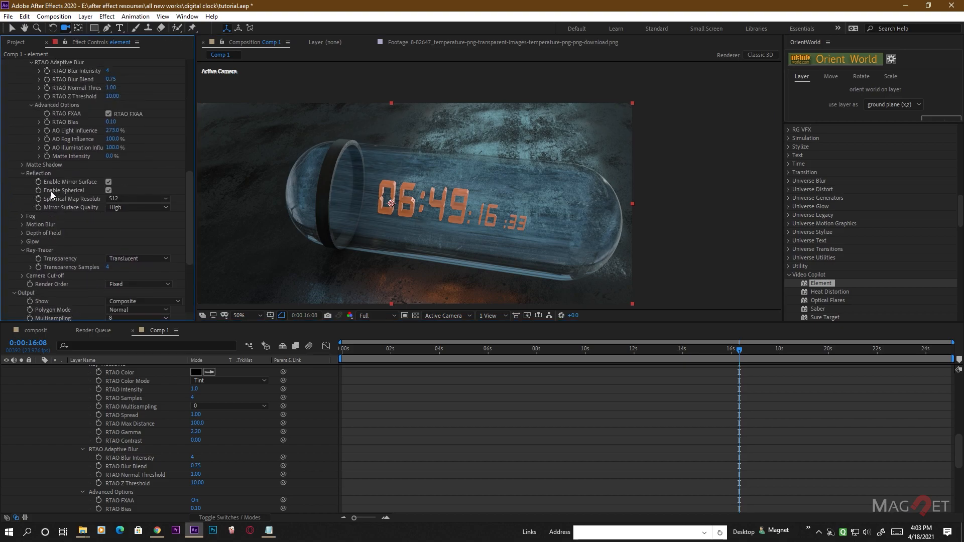
{"action": "left_click", "coordinate": [131, 266]}
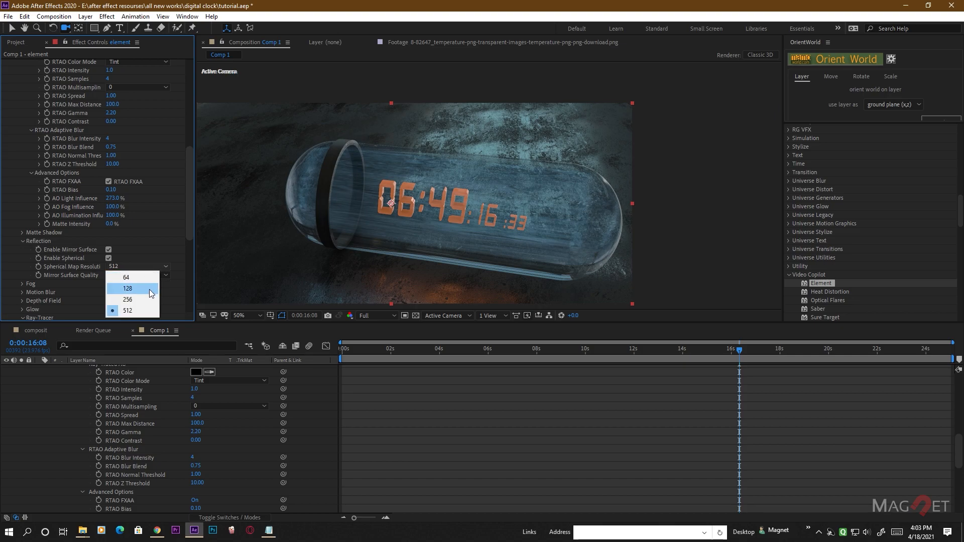
{"action": "left_click", "coordinate": [128, 288]}
{"action": "scroll", "coordinate": [85, 185], "scroll_direction": "up", "scroll_amount": 2}
{"action": "scroll", "coordinate": [85, 180], "scroll_direction": "up", "scroll_amount": 6}
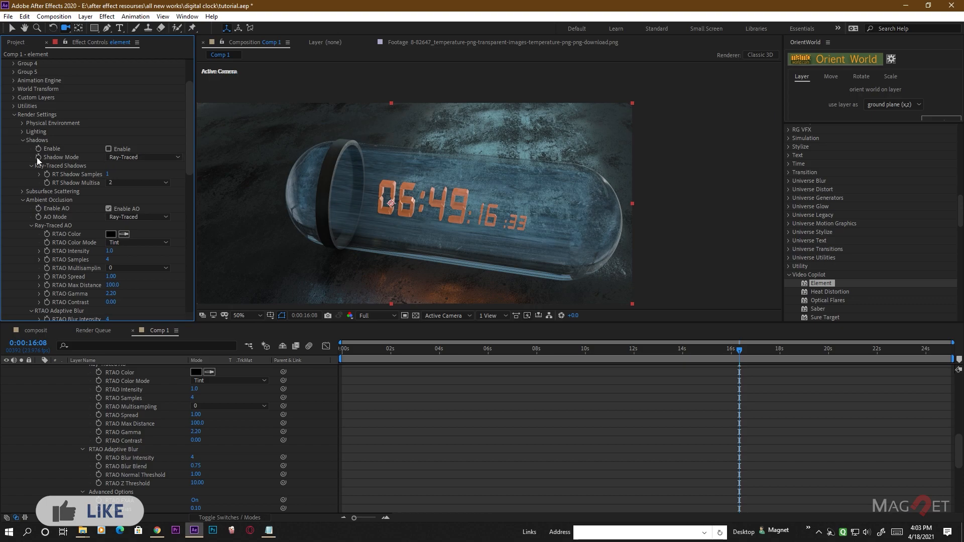
Set the preview resolution to Half and adjust the camera to a wider, higher view of the capsule on the floor
{"action": "scroll", "coordinate": [369, 224], "scroll_direction": "down", "scroll_amount": 2}
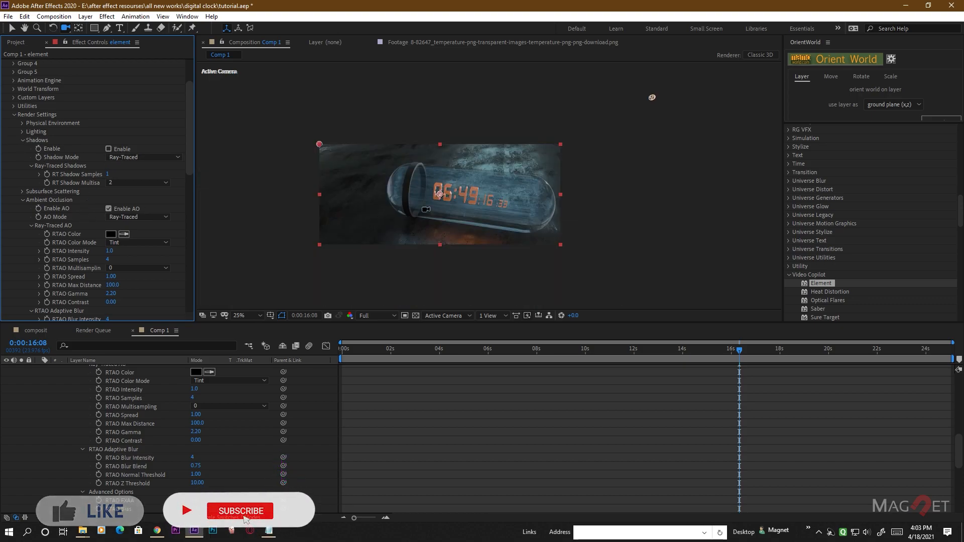
{"action": "left_click", "coordinate": [383, 315]}
{"action": "left_click", "coordinate": [378, 348]}
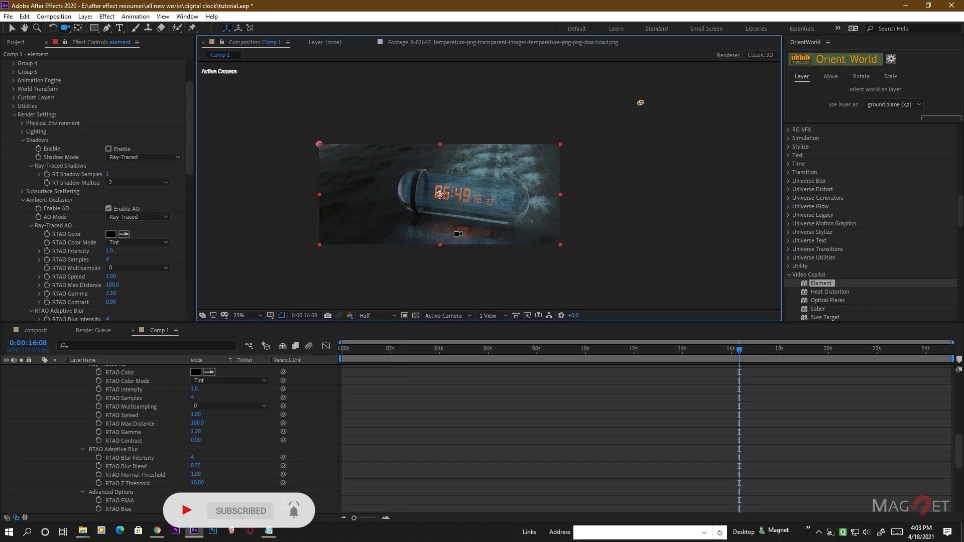
{"action": "key", "text": "period"}
{"action": "left_click_drag", "start_coordinate": [412, 214], "coordinate": [437, 219]}
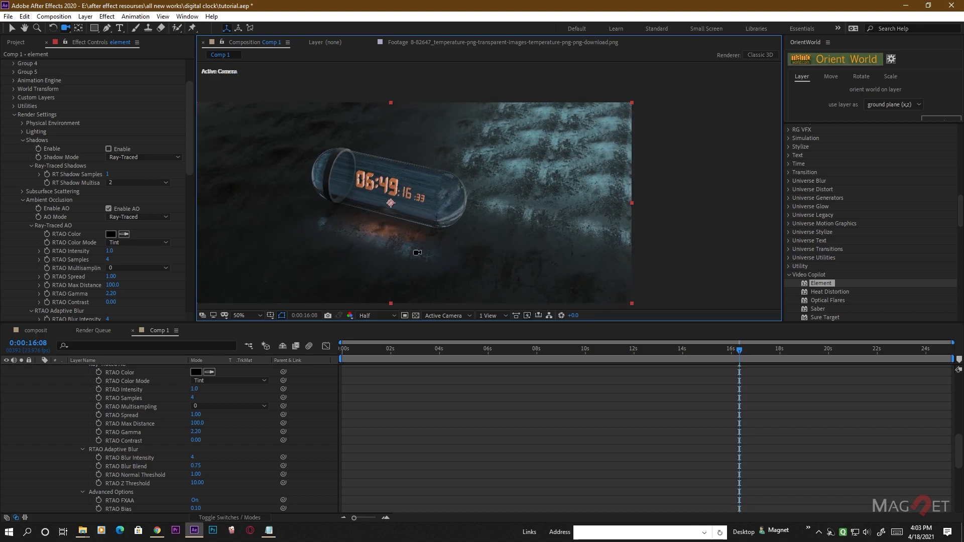
{"action": "left_click", "coordinate": [12, 28]}
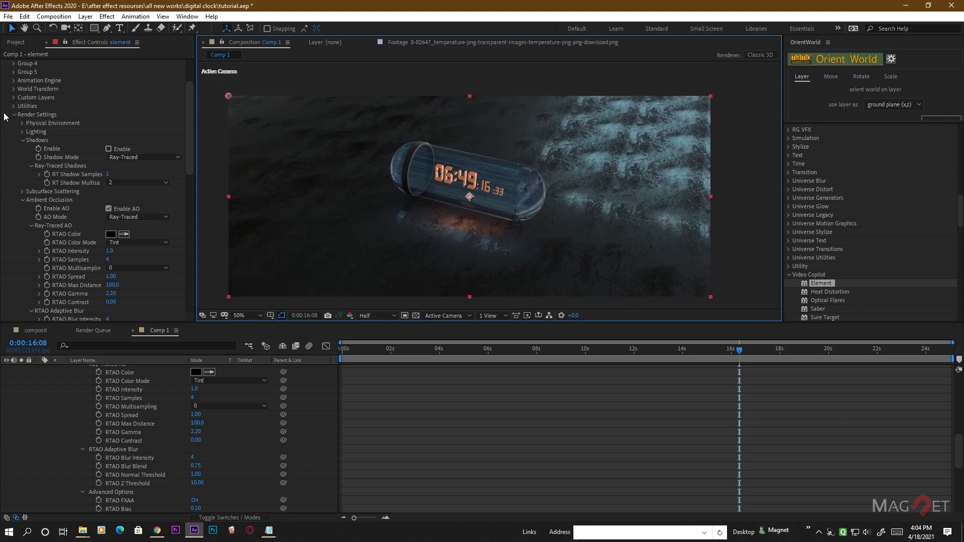
Reopen Scene Setup, collapse the capsule, tube and digit entries, and move the Plane Model out of the main Group Folder
{"action": "scroll", "coordinate": [39, 86], "scroll_direction": "up", "scroll_amount": 3}
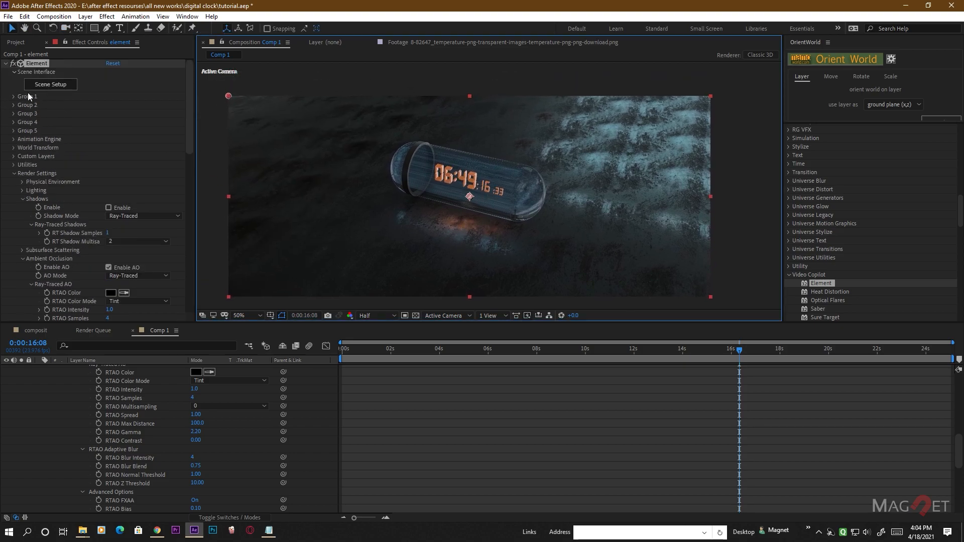
{"action": "left_click", "coordinate": [69, 86]}
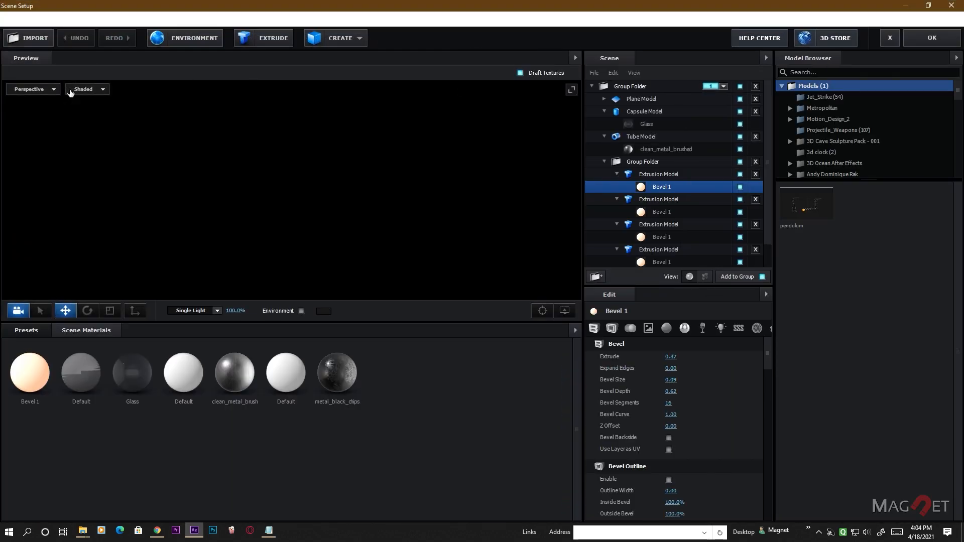
{"action": "scroll", "coordinate": [658, 171], "scroll_direction": "up", "scroll_amount": 1}
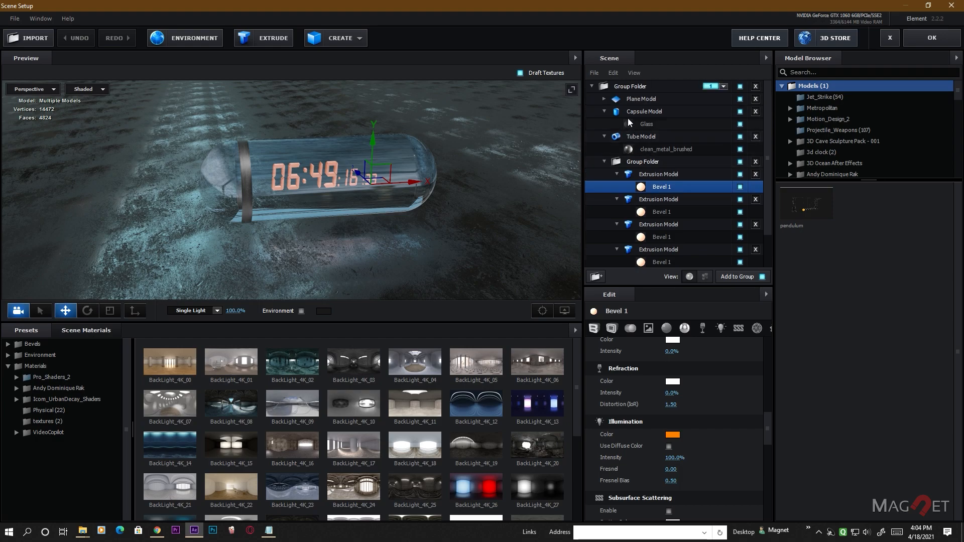
{"action": "left_click", "coordinate": [608, 115]}
{"action": "left_click", "coordinate": [604, 111]}
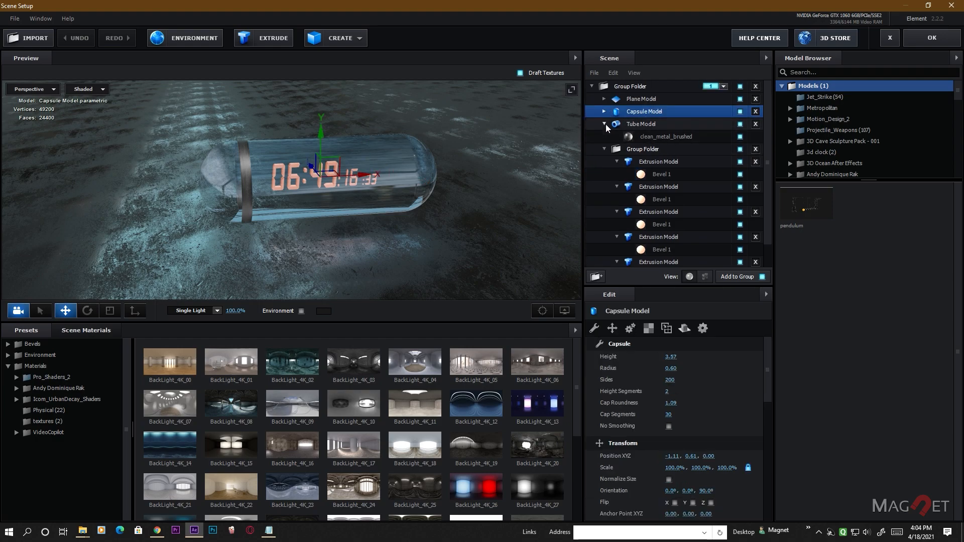
{"action": "left_click", "coordinate": [604, 124]}
{"action": "left_click", "coordinate": [605, 136]}
{"action": "left_click", "coordinate": [604, 137]}
{"action": "left_click_drag", "start_coordinate": [631, 104], "coordinate": [635, 228]}
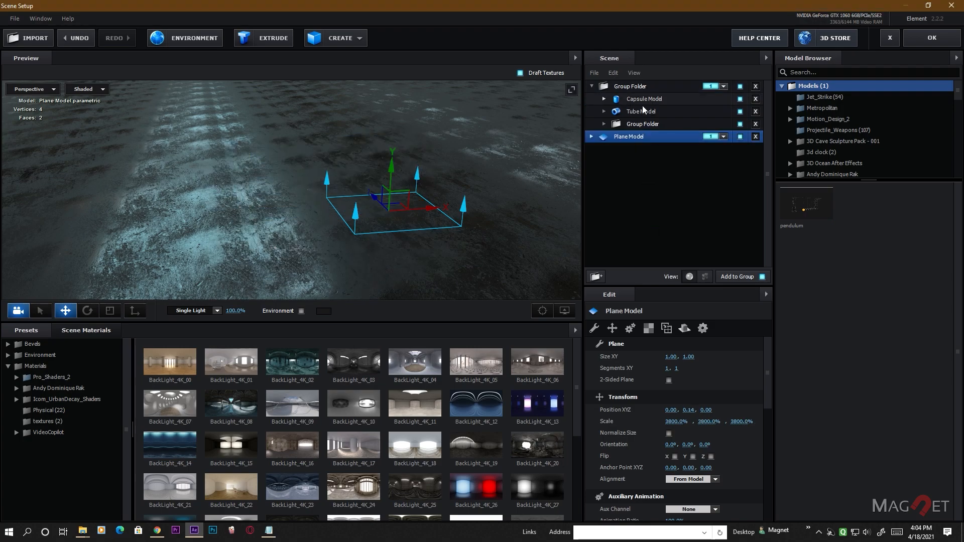
Collapse the main Group Folder, assign the Plane Model to group 2, and accept the scene changes
{"action": "left_click", "coordinate": [592, 87]}
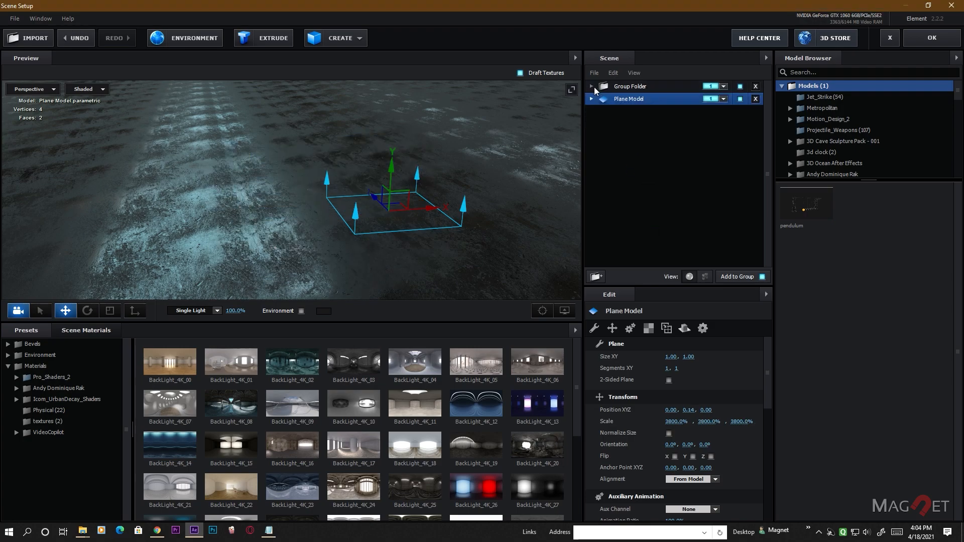
{"action": "left_click", "coordinate": [644, 100]}
{"action": "left_click", "coordinate": [723, 99]}
{"action": "left_click", "coordinate": [727, 113]}
{"action": "left_click", "coordinate": [628, 87]}
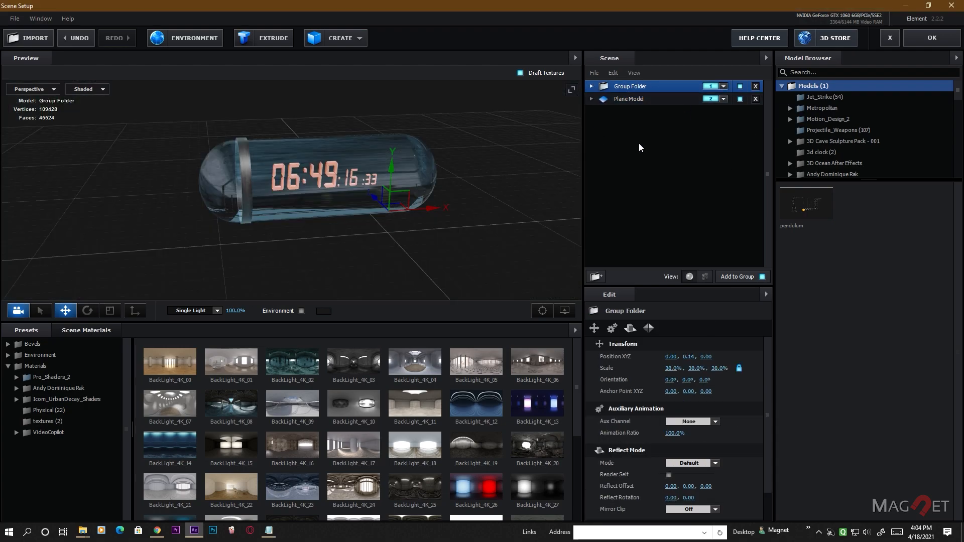
{"action": "left_click", "coordinate": [948, 43]}
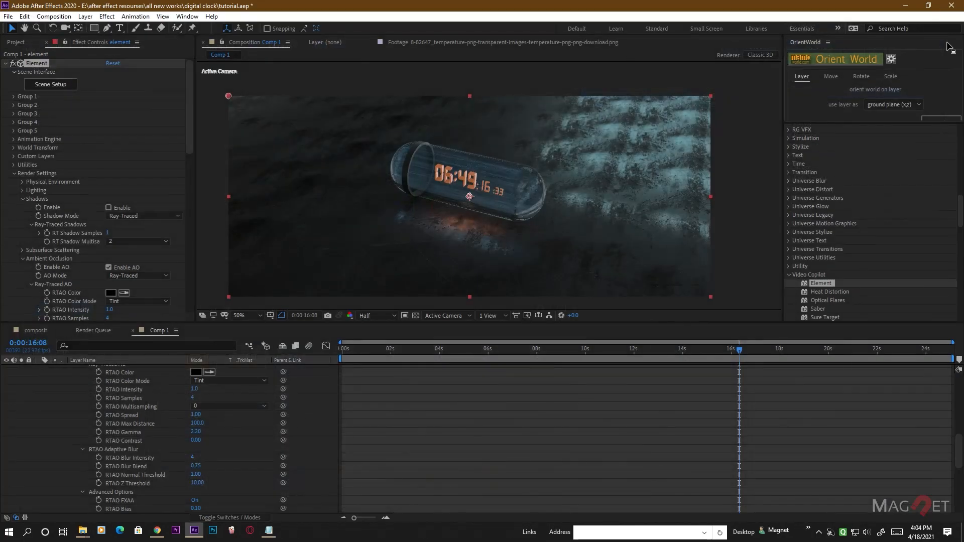
Replicate Group 1 on a Plane shape with a Particle Count of 40 and a Shape Scale of 42.20
{"action": "left_click", "coordinate": [15, 97]}
{"action": "left_click", "coordinate": [22, 114]}
{"action": "left_click", "coordinate": [138, 131]}
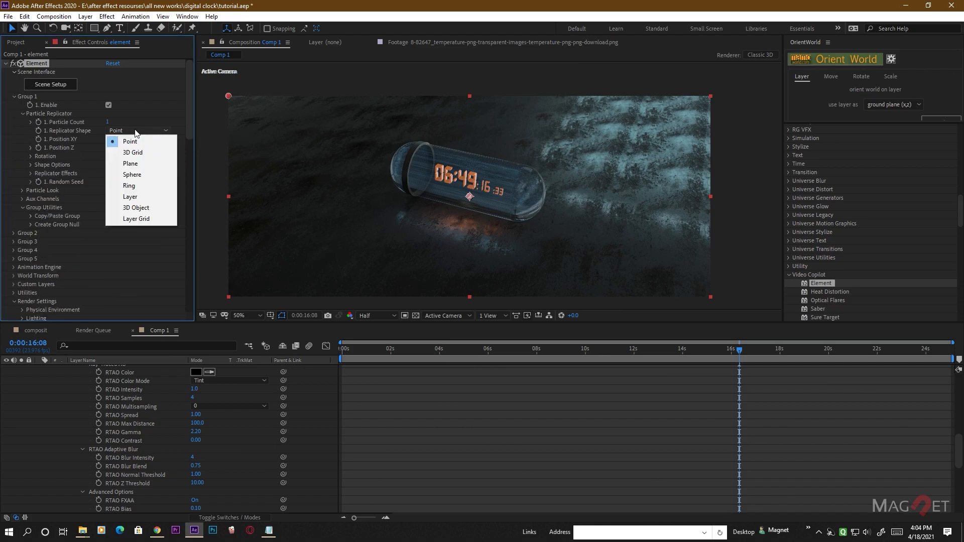
{"action": "key", "text": "Escape"}
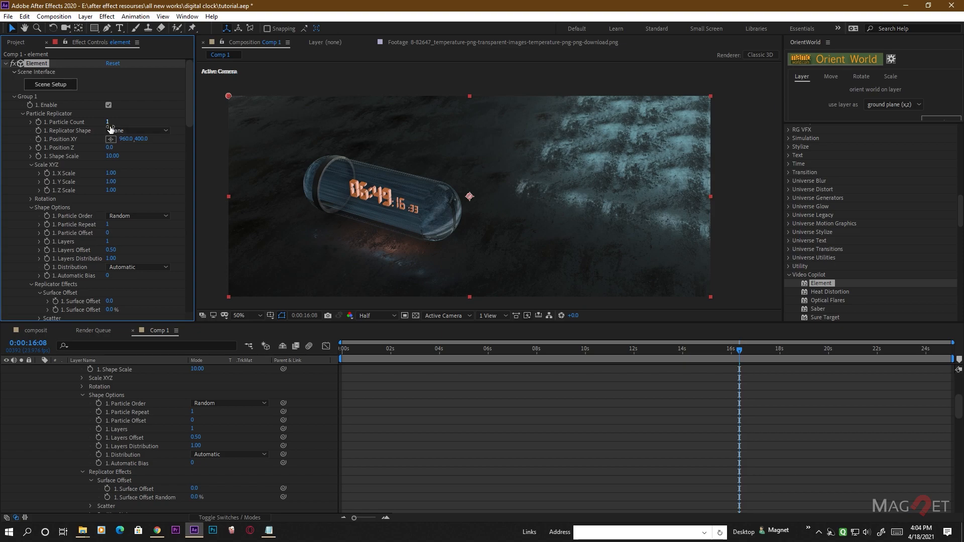
{"action": "type", "text": "40"}
{"action": "key", "text": "Return"}
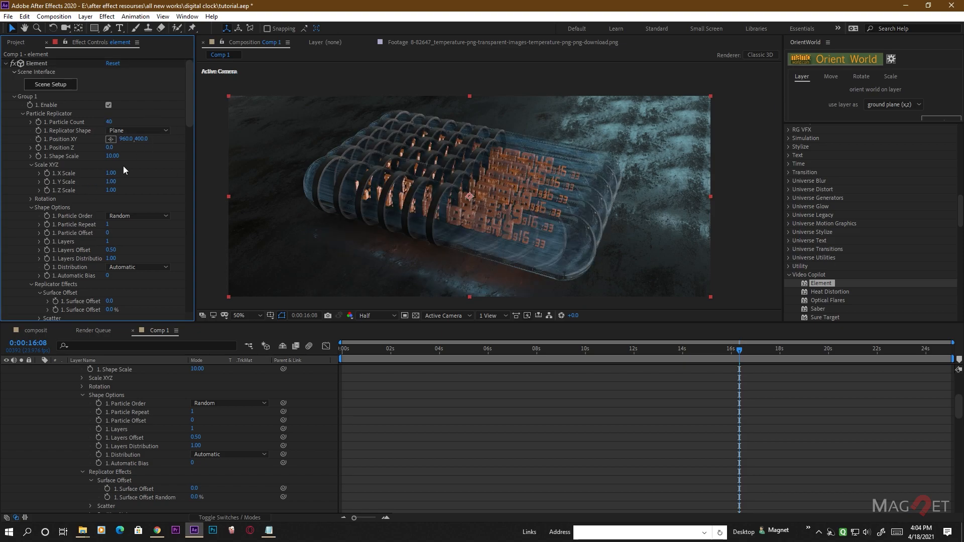
{"action": "left_click_drag", "start_coordinate": [121, 160], "coordinate": [221, 157]}
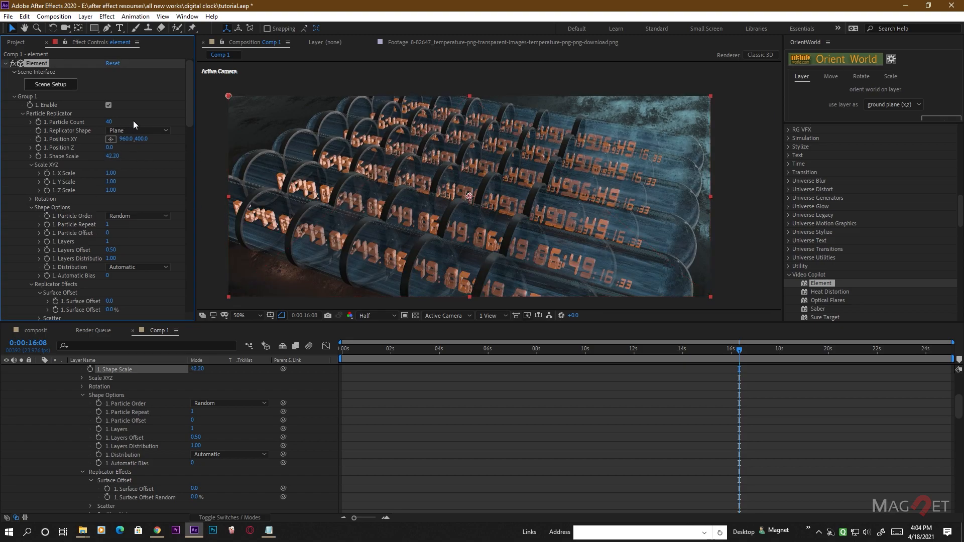
Disable the mirror surface and spherical reflections in the Element render settings
{"action": "scroll", "coordinate": [67, 201], "scroll_direction": "down", "scroll_amount": 15}
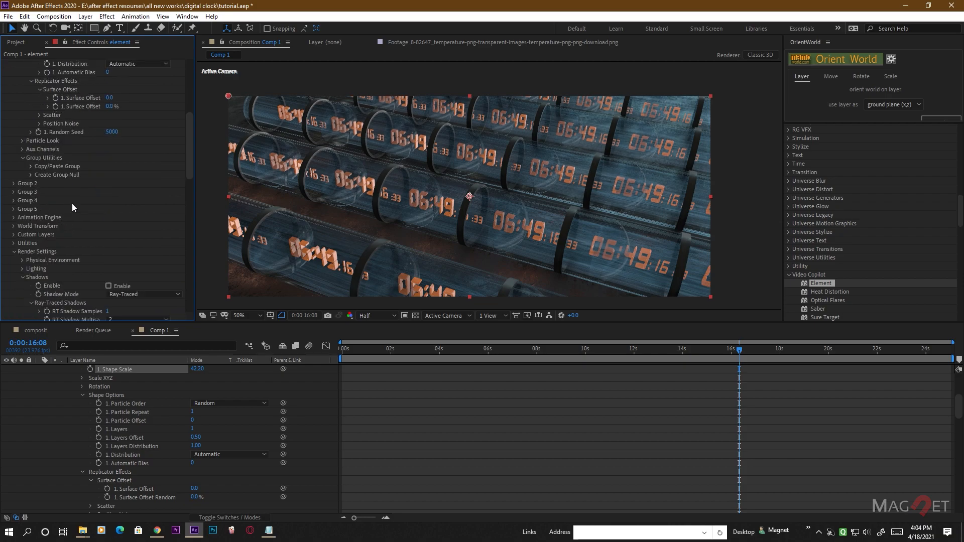
{"action": "scroll", "coordinate": [39, 228], "scroll_direction": "down", "scroll_amount": 12}
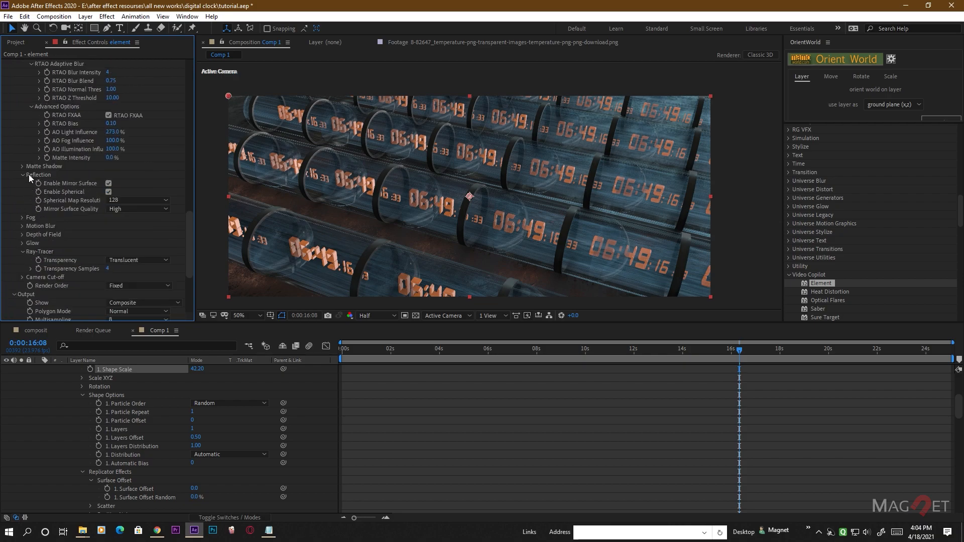
{"action": "left_click", "coordinate": [108, 183]}
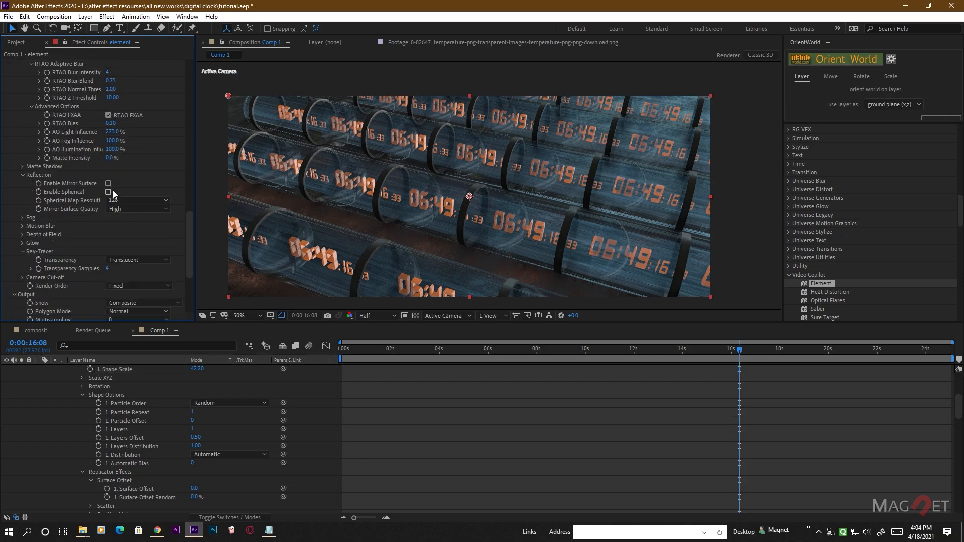
Spread the replicated capsules with a Group 1 Shape Scale of 88.40 and a Z Scale of 0.70
{"action": "scroll", "coordinate": [69, 207], "scroll_direction": "up", "scroll_amount": 20}
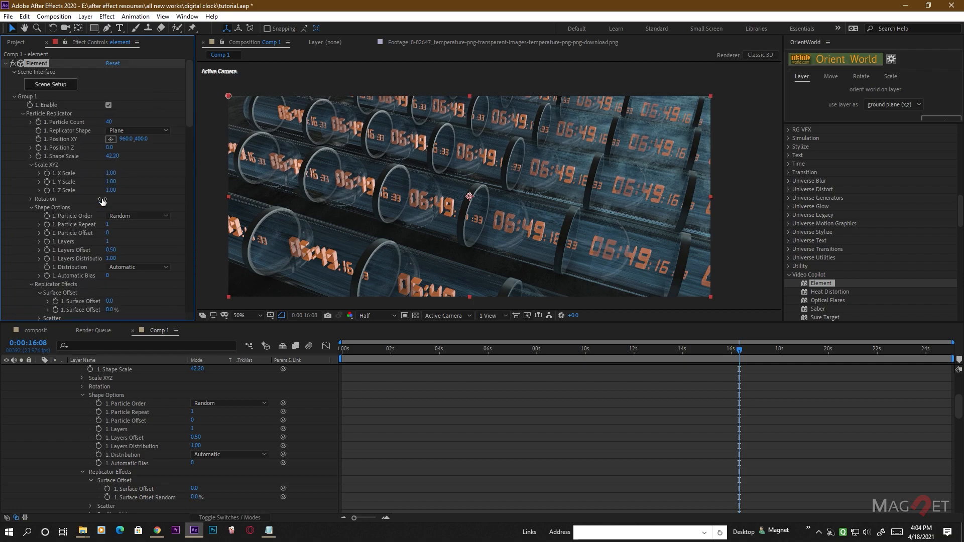
{"action": "left_click_drag", "start_coordinate": [113, 156], "coordinate": [343, 149]}
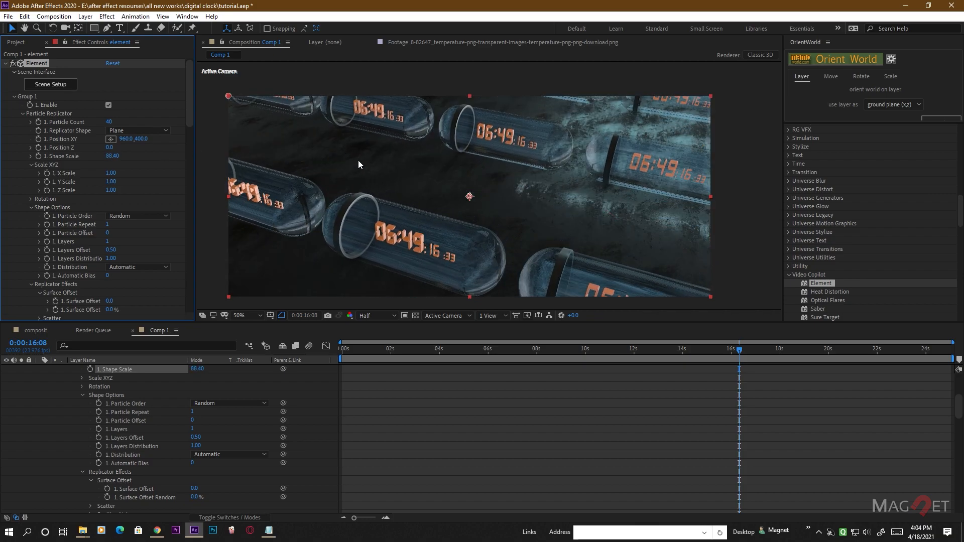
{"action": "left_click_drag", "start_coordinate": [112, 191], "coordinate": [123, 198]}
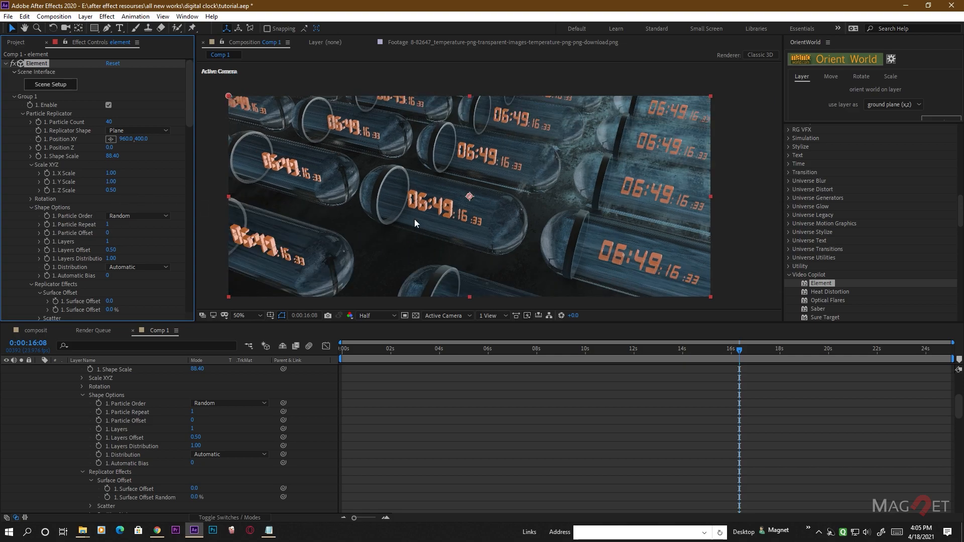
{"action": "left_click", "coordinate": [113, 191]}
{"action": "key", "text": "Return"}
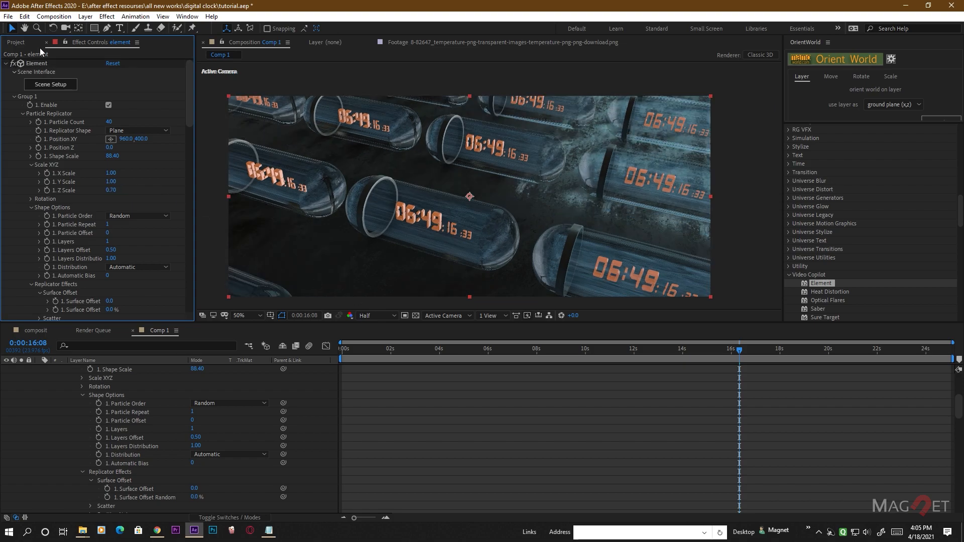
Orbit the camera around the capsules and set Group 1's Particle Count to 20 and Shape Scale to 62.60
{"action": "left_click", "coordinate": [65, 28]}
{"action": "left_click_drag", "start_coordinate": [427, 274], "coordinate": [429, 231]}
{"action": "left_click", "coordinate": [113, 122]}
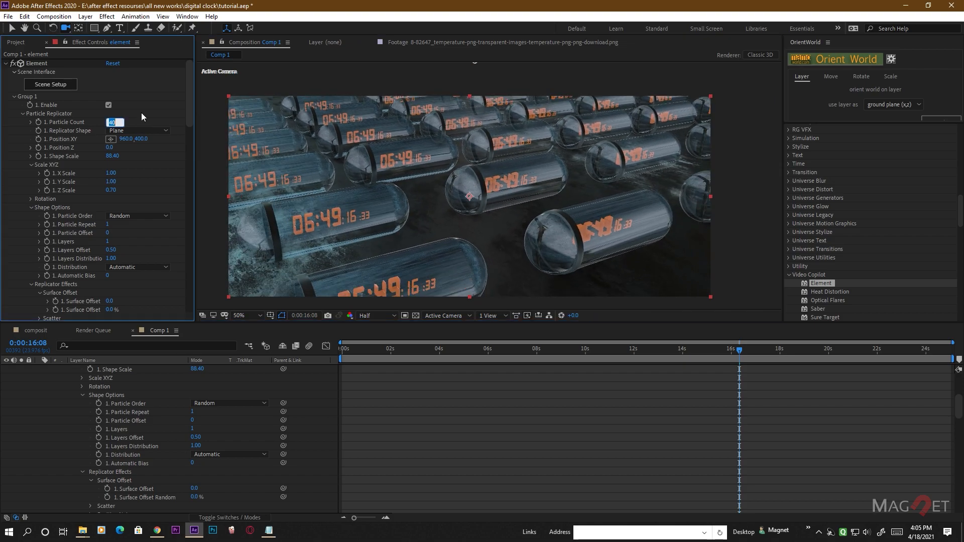
{"action": "type", "text": "20"}
{"action": "key", "text": "Return"}
{"action": "left_click_drag", "start_coordinate": [112, 156], "coordinate": [32, 194]}
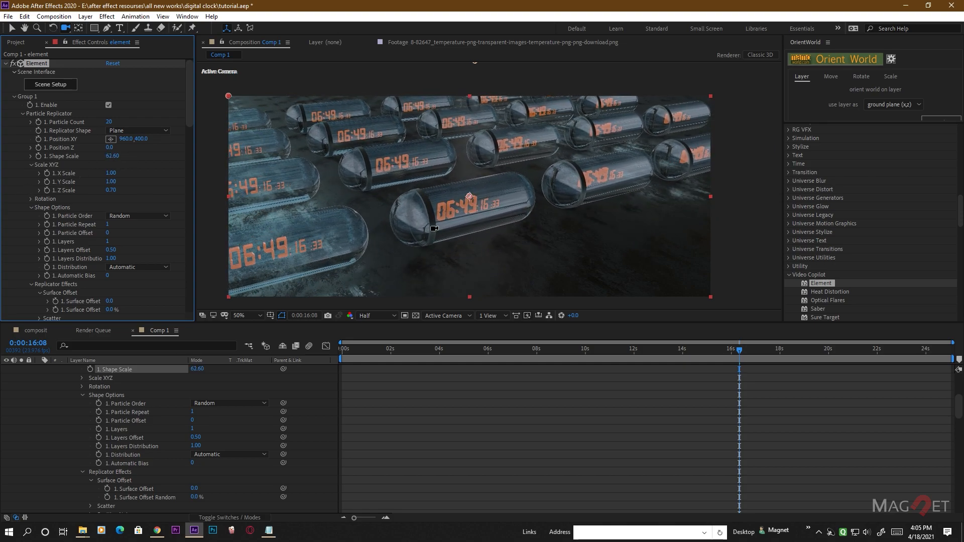
{"action": "left_click_drag", "start_coordinate": [438, 221], "coordinate": [469, 204]}
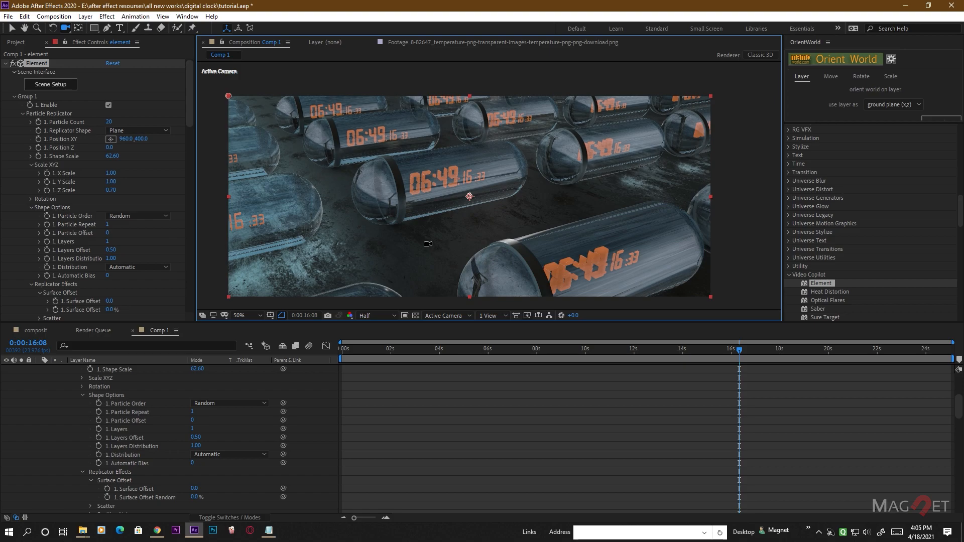
Collapse the element layer's properties and duplicate the layer
{"action": "scroll", "coordinate": [63, 405], "scroll_direction": "up", "scroll_amount": 5}
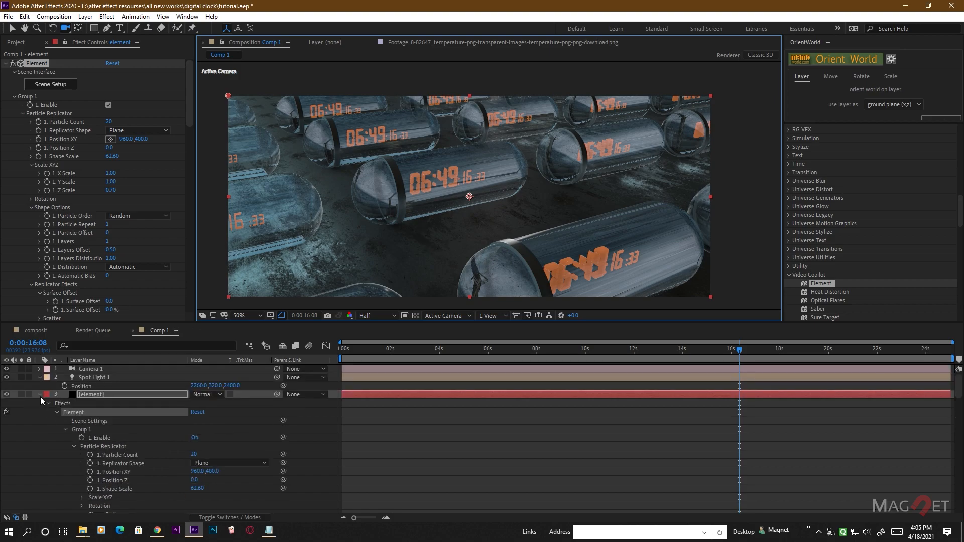
{"action": "left_click", "coordinate": [40, 394]}
{"action": "left_click", "coordinate": [100, 395]}
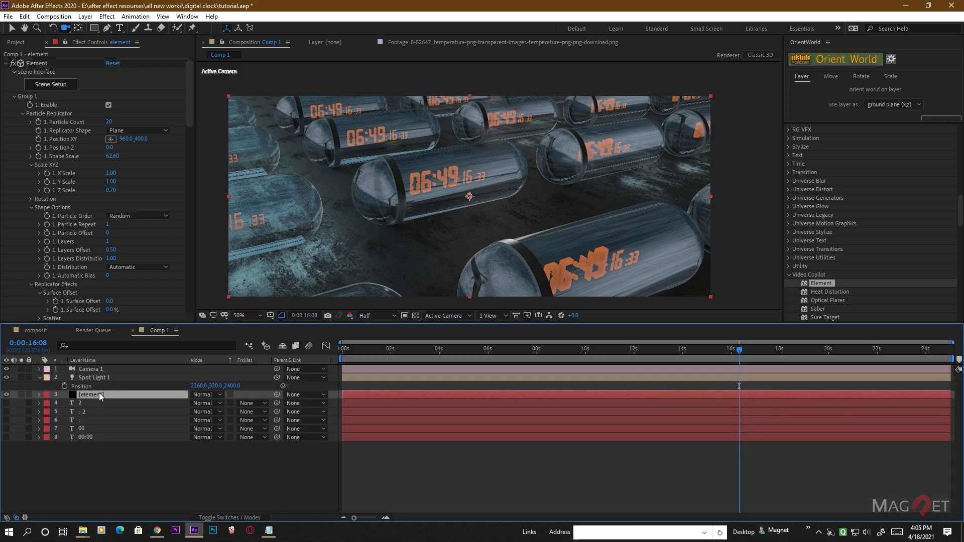
{"action": "key", "text": "ctrl+d"}
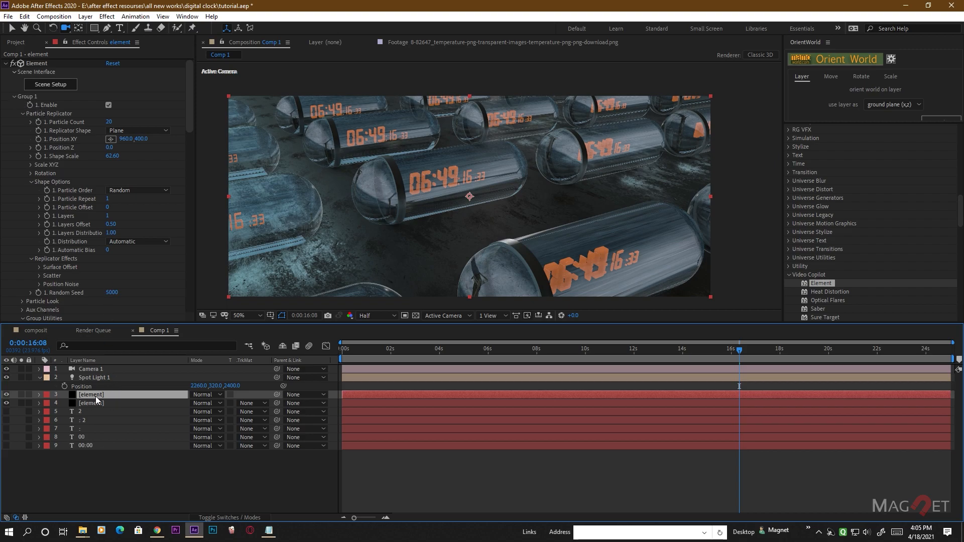
Clear the BackLight_4K_08.jpg environment map in the duplicated layer's Scene Setup and accept the change
{"action": "left_click", "coordinate": [51, 86]}
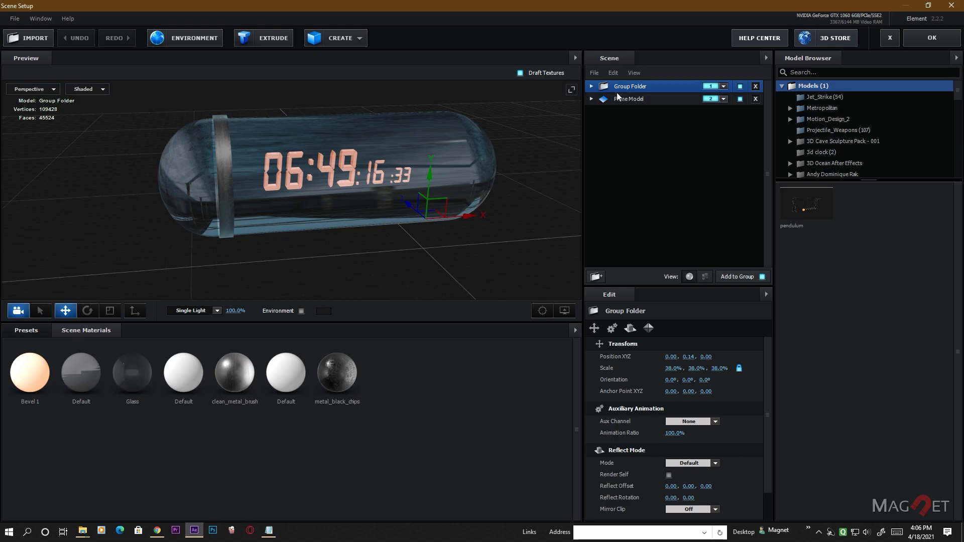
{"action": "left_click", "coordinate": [640, 102]}
{"action": "left_click", "coordinate": [646, 90]}
{"action": "left_click", "coordinate": [188, 38]}
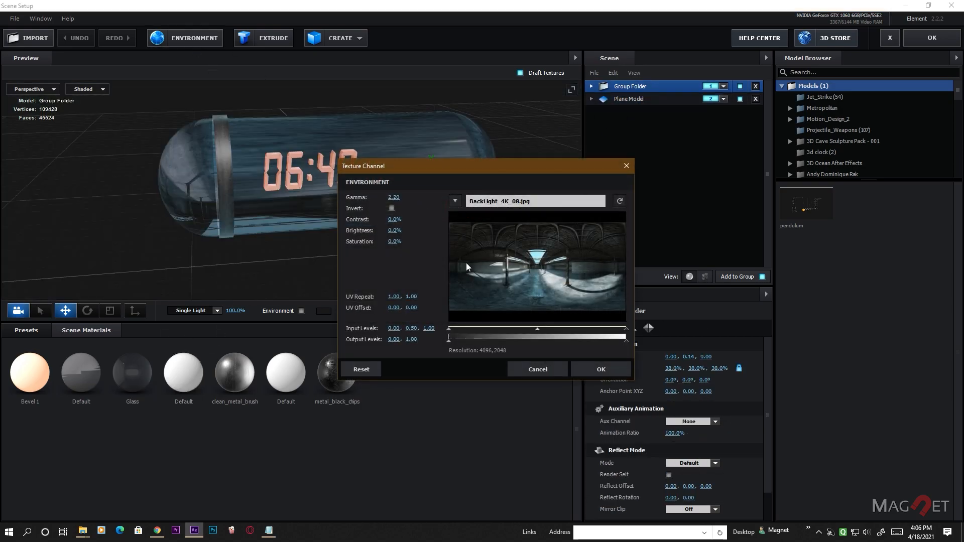
{"action": "right_click", "coordinate": [502, 201]}
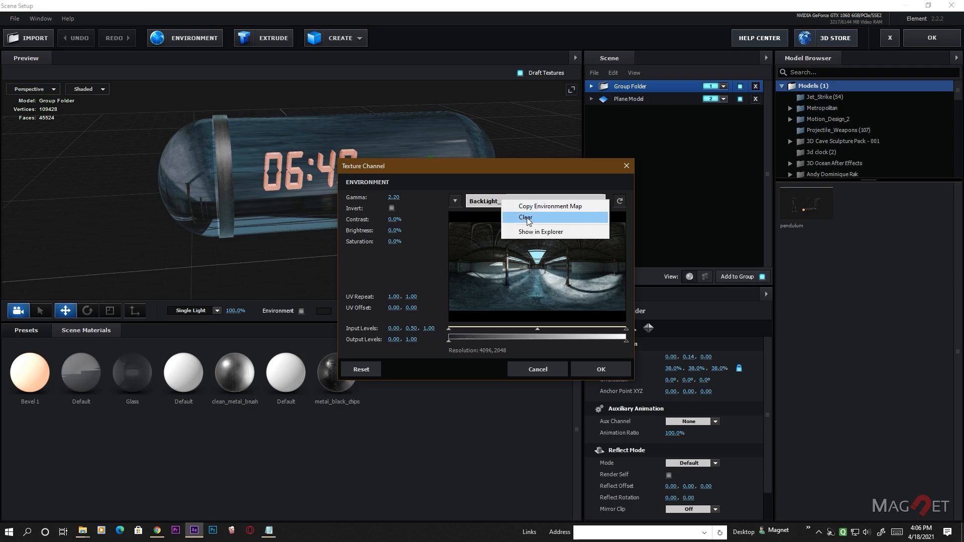
{"action": "left_click", "coordinate": [528, 218]}
{"action": "left_click", "coordinate": [595, 371]}
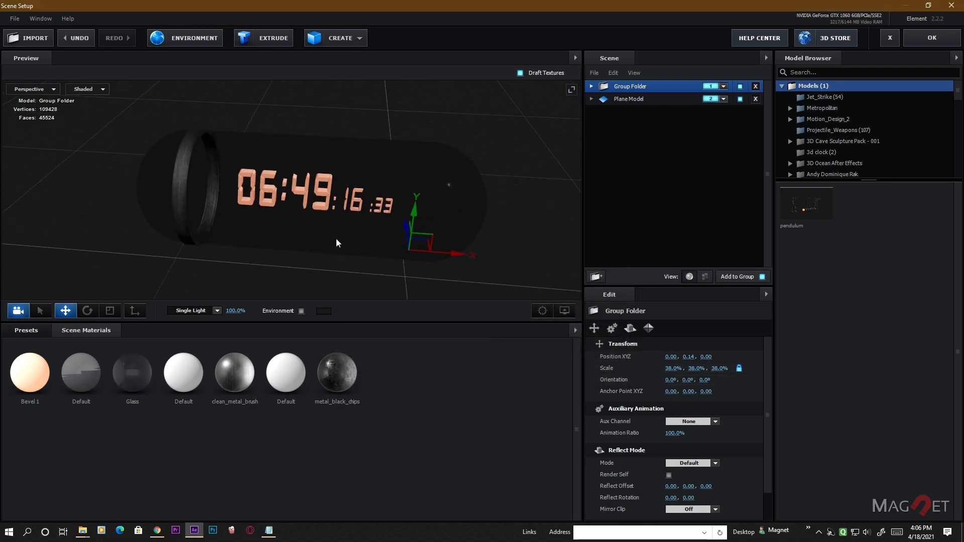
{"action": "left_click", "coordinate": [939, 42]}
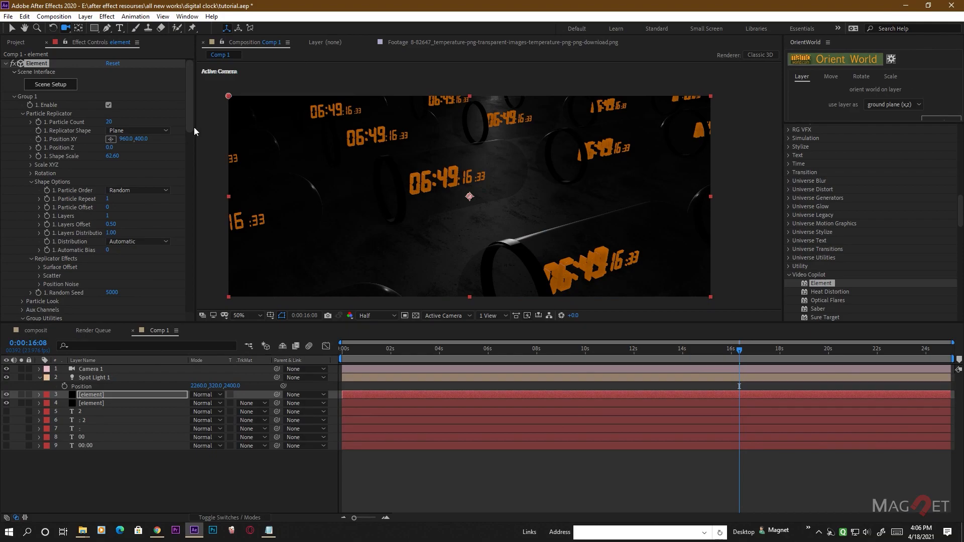
Set the duplicated layer's output to show Illumination and enable its spherical and mirror surface reflections
{"action": "left_click", "coordinate": [13, 97]}
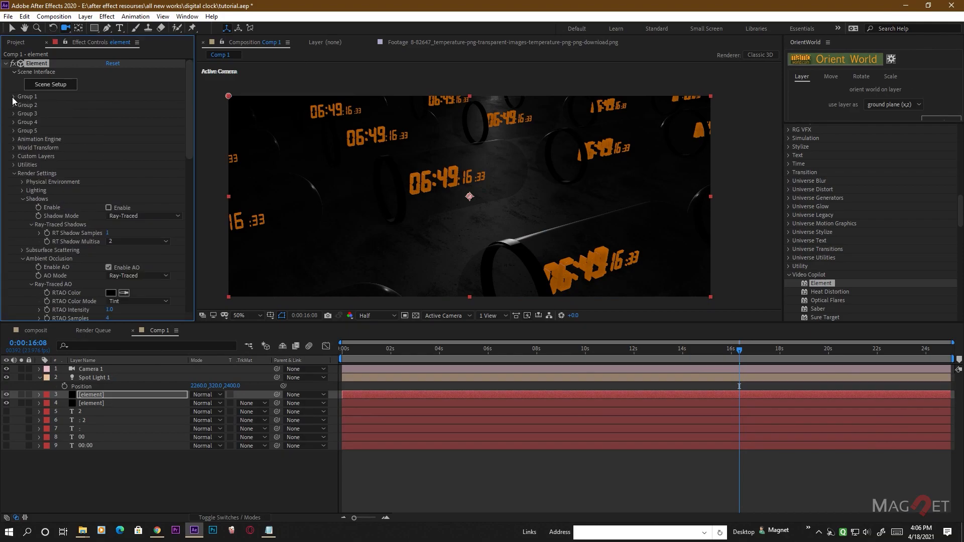
{"action": "scroll", "coordinate": [185, 89], "scroll_direction": "down", "scroll_amount": 10}
{"action": "scroll", "coordinate": [78, 205], "scroll_direction": "up", "scroll_amount": 3}
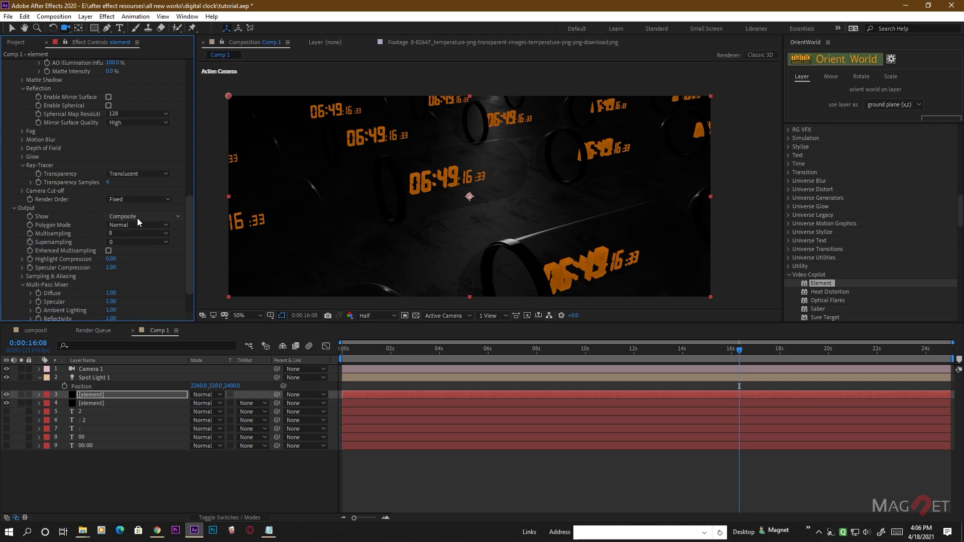
{"action": "left_click", "coordinate": [138, 220]}
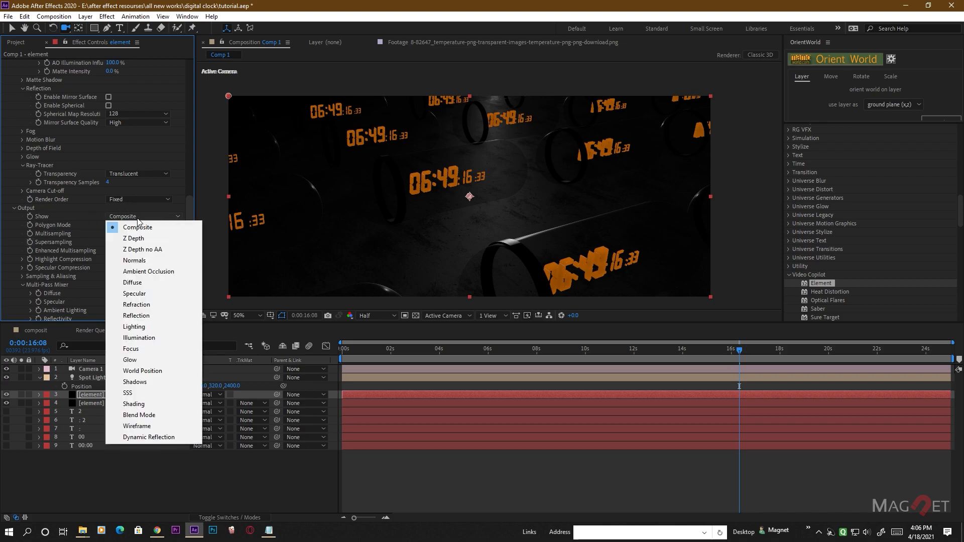
{"action": "left_click", "coordinate": [149, 338]}
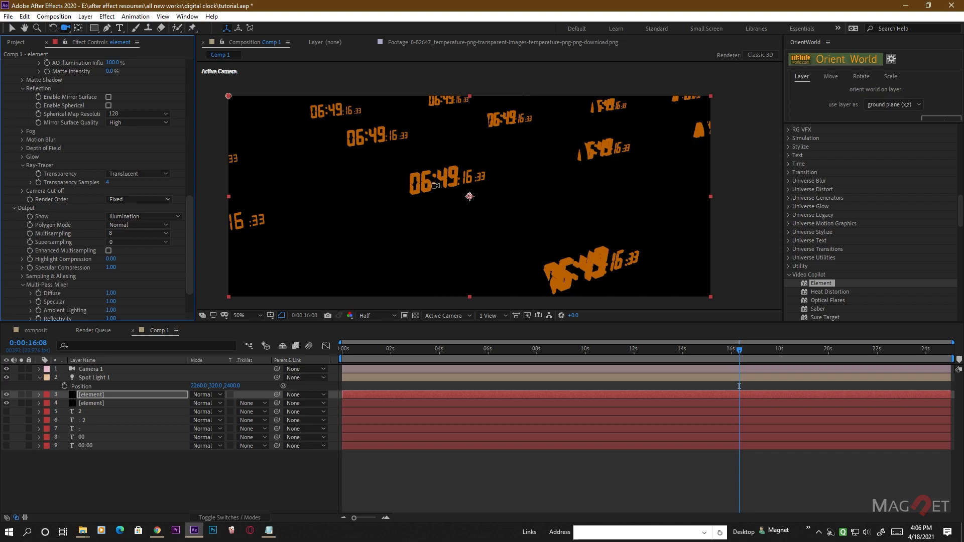
{"action": "left_click", "coordinate": [108, 106]}
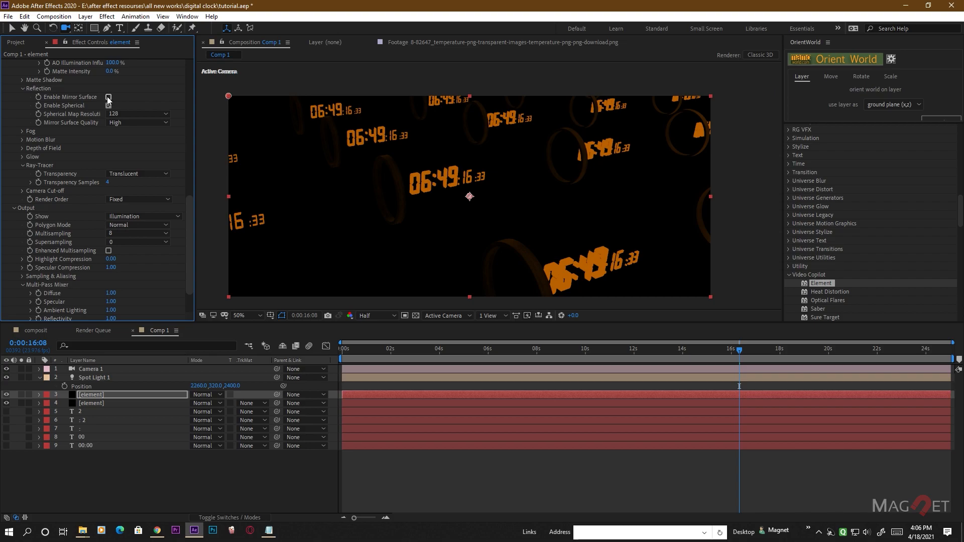
{"action": "left_click", "coordinate": [108, 97]}
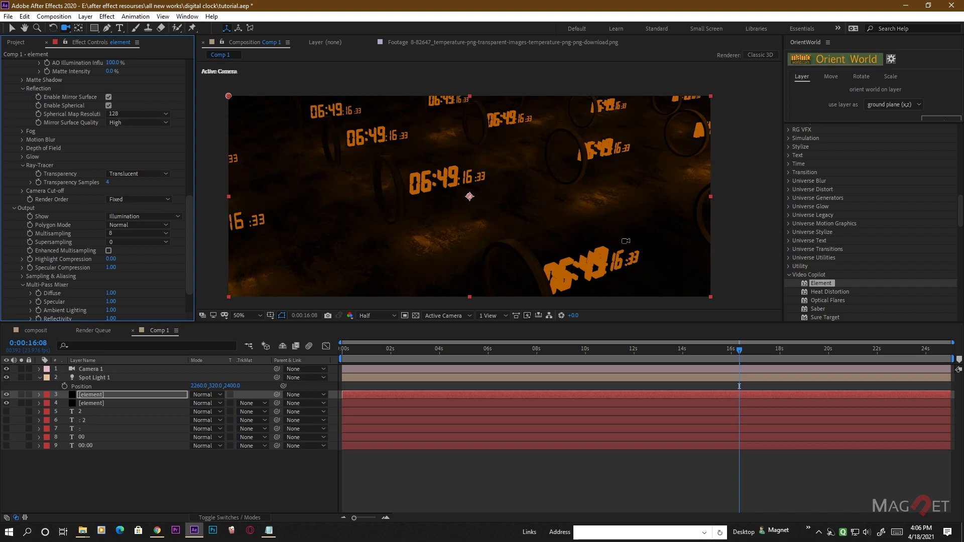
Collapse the Element effect's settings and apply the RG VFX Optical Glow effect to the duplicated element layer
{"action": "scroll", "coordinate": [10, 75], "scroll_direction": "up", "scroll_amount": 15}
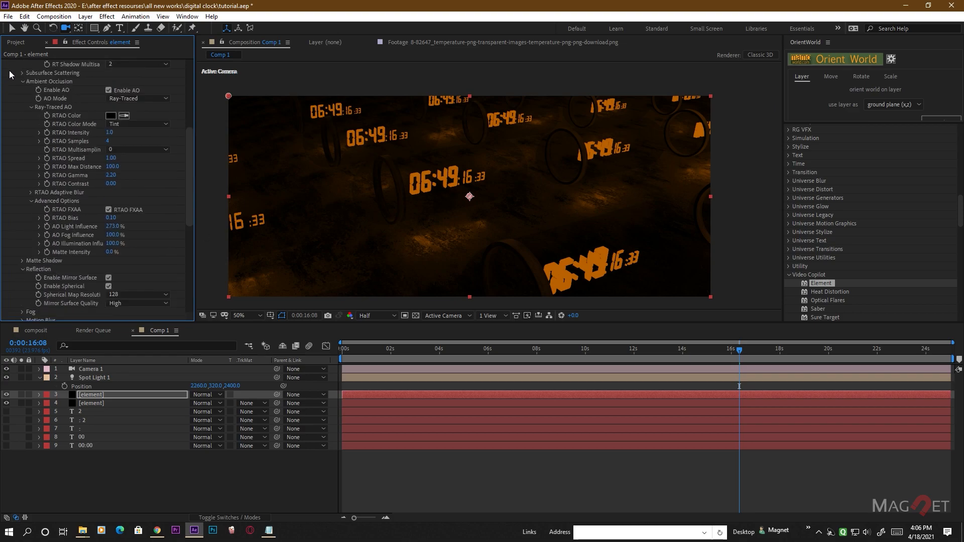
{"action": "left_click", "coordinate": [6, 63]}
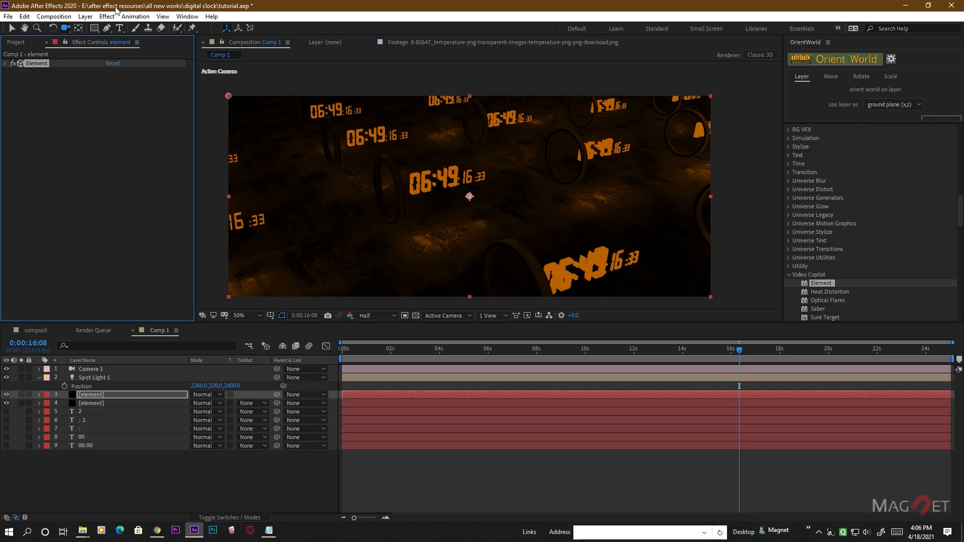
{"action": "left_click", "coordinate": [107, 16]}
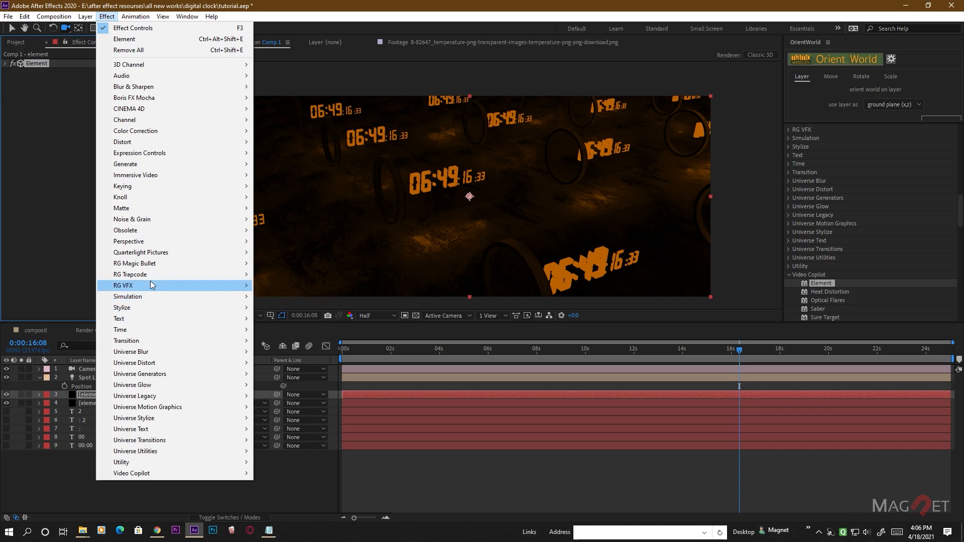
{"action": "key", "text": "Escape"}
{"action": "left_click", "coordinate": [107, 16]}
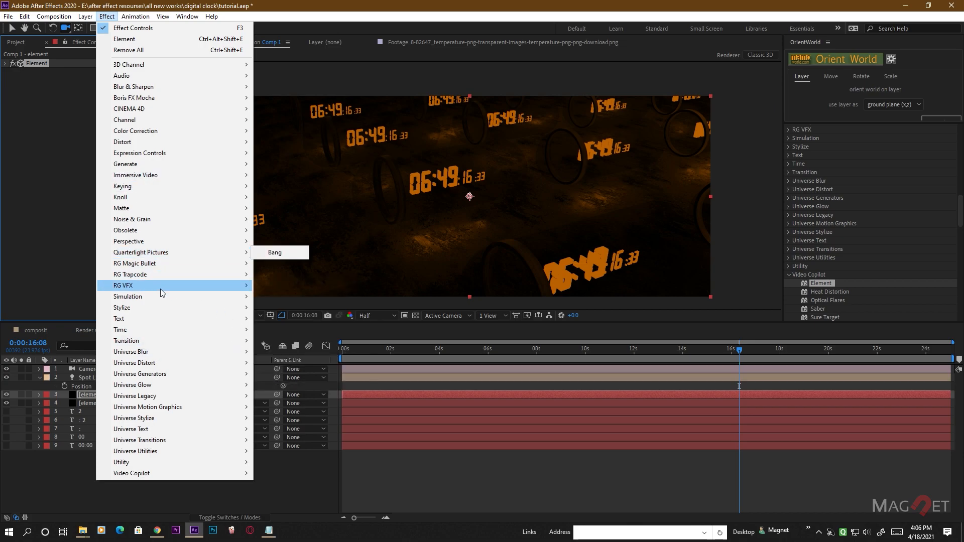
{"action": "mouse_move", "coordinate": [161, 288]}
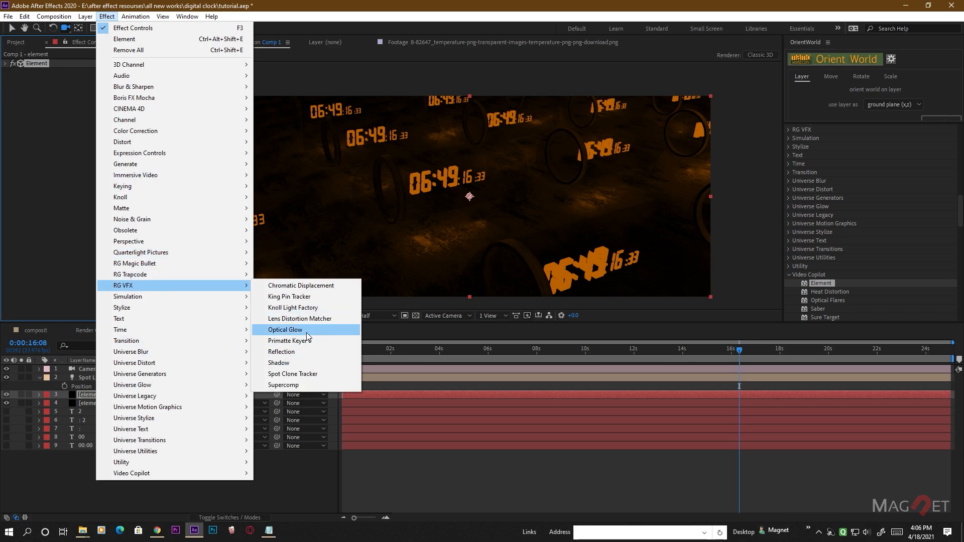
{"action": "left_click", "coordinate": [285, 330]}
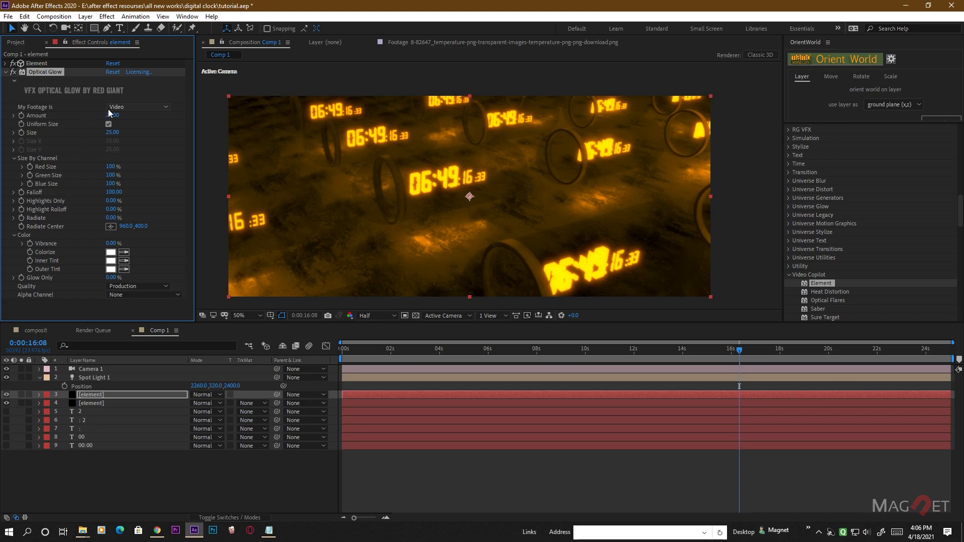
Set the Optical Glow Amount to 11 and Size to 33, keeping the footage type on Video
{"action": "left_click", "coordinate": [130, 108]}
{"action": "left_click", "coordinate": [147, 107]}
{"action": "left_click_drag", "start_coordinate": [110, 115], "coordinate": [124, 139]}
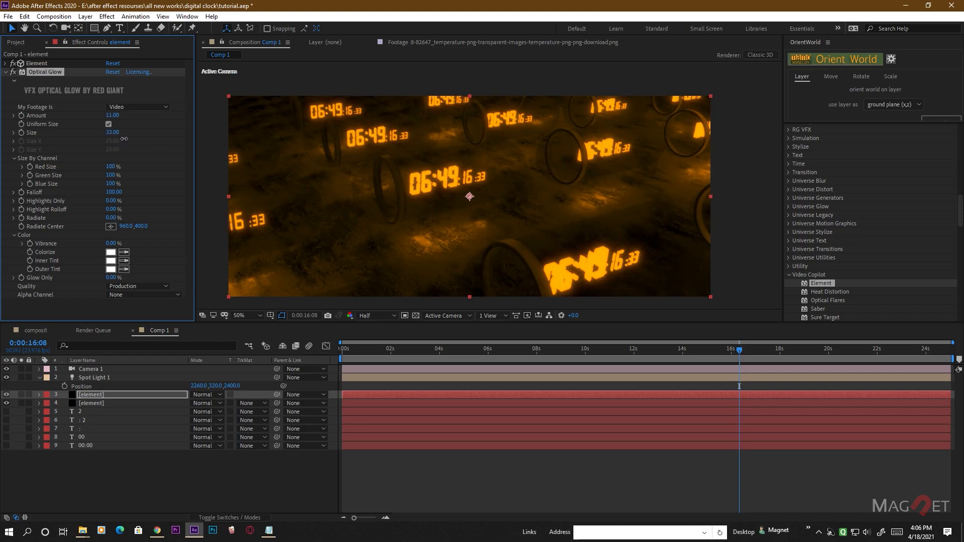
Set the Optical Glow Colorize color to orange D2792A and reduce its Size to 14
{"action": "left_click", "coordinate": [111, 252]}
{"action": "left_click", "coordinate": [145, 73]}
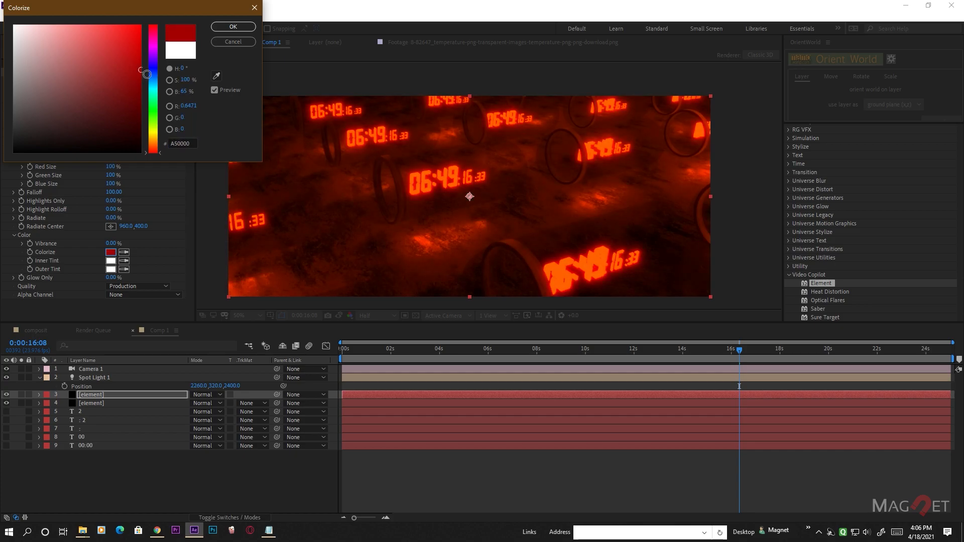
{"action": "mouse_move", "coordinate": [147, 74]}
{"action": "left_mouse_down"}
{"action": "mouse_move", "coordinate": [143, 90]}
{"action": "mouse_move", "coordinate": [115, 47]}
{"action": "left_mouse_up"}
{"action": "left_click", "coordinate": [157, 146]}
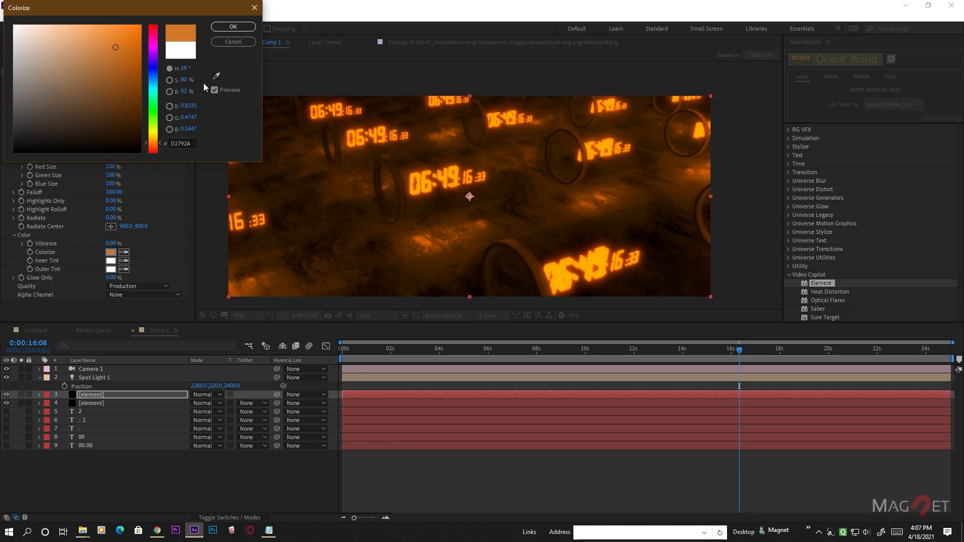
{"action": "left_click", "coordinate": [233, 27]}
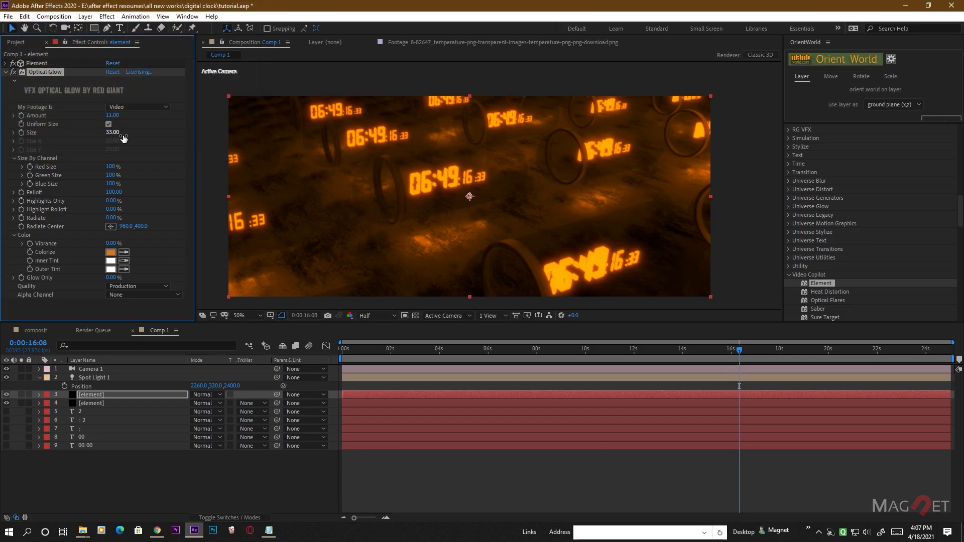
{"action": "mouse_move", "coordinate": [112, 148]}
{"action": "left_mouse_down"}
{"action": "mouse_move", "coordinate": [138, 141]}
{"action": "mouse_move", "coordinate": [115, 147]}
{"action": "left_mouse_up"}
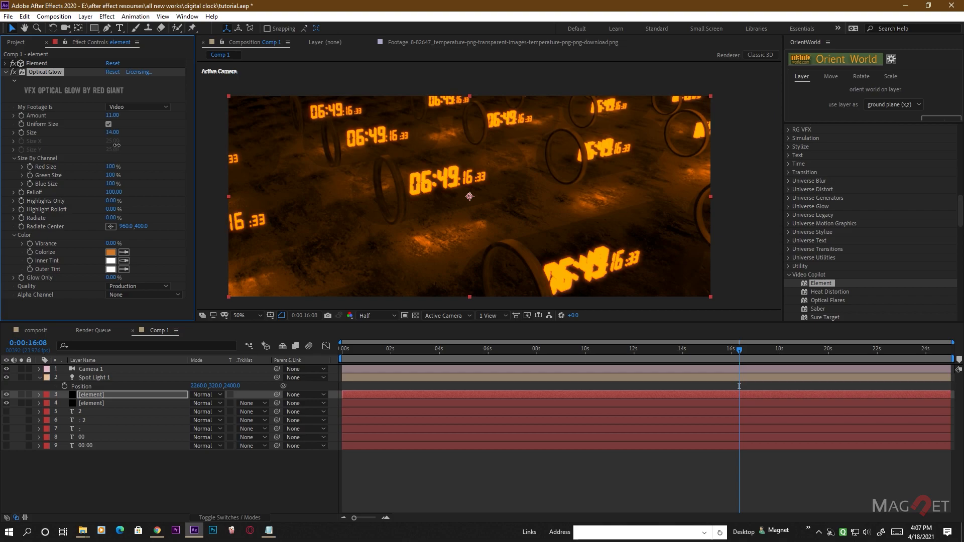
Try Log and another footage type for the Optical Glow, and return it to Video
{"action": "left_click", "coordinate": [128, 110]}
{"action": "left_click", "coordinate": [141, 128]}
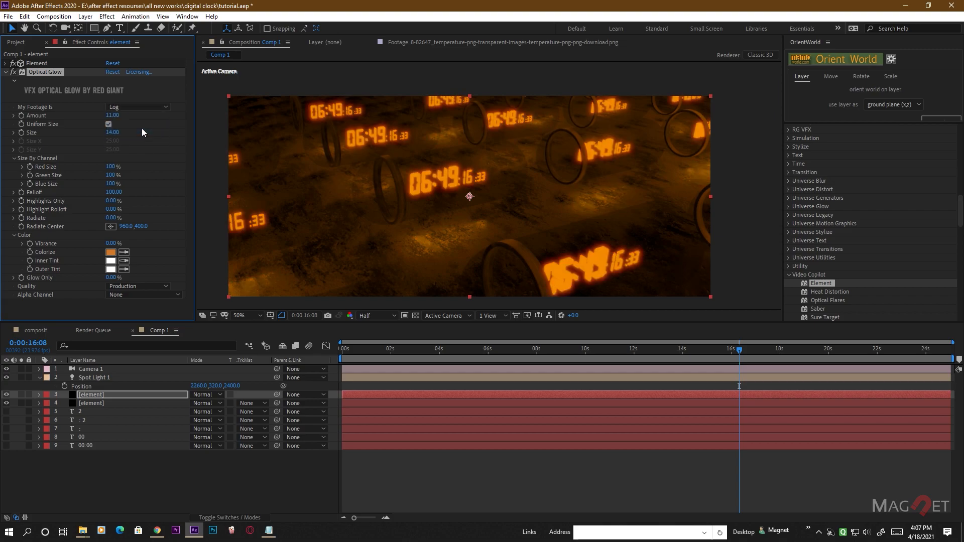
{"action": "left_click", "coordinate": [136, 107]}
{"action": "left_click", "coordinate": [136, 140]}
{"action": "left_click", "coordinate": [122, 106]}
{"action": "left_click", "coordinate": [138, 118]}
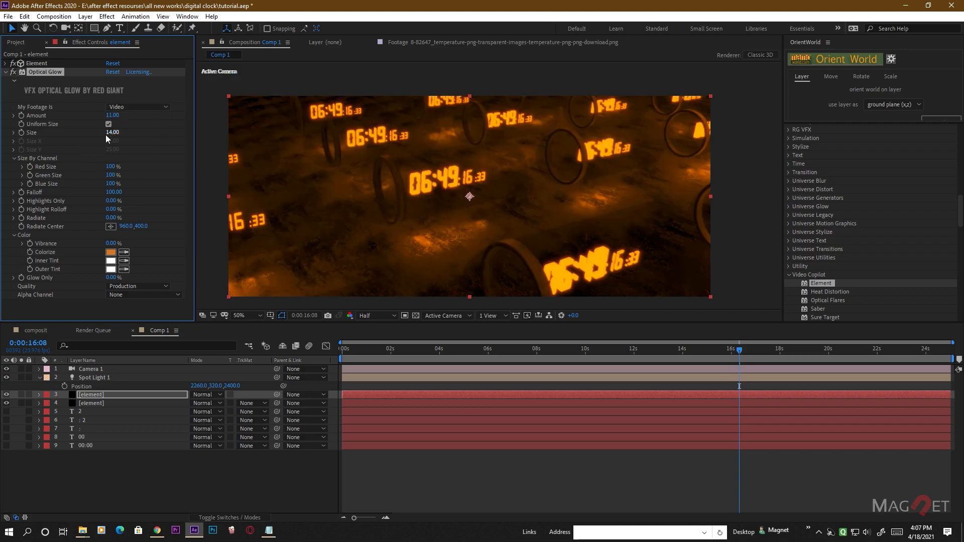
Set the Optical Glow Size to 12 and change the duplicated element layer's blending mode to Add
{"action": "left_click_drag", "start_coordinate": [114, 137], "coordinate": [120, 134]}
{"action": "left_click", "coordinate": [94, 398]}
{"action": "left_click", "coordinate": [96, 397]}
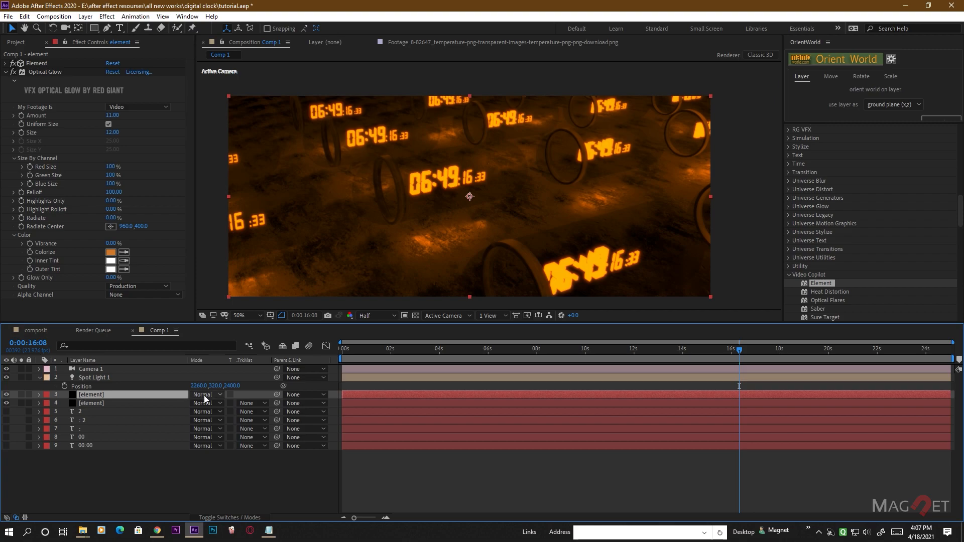
{"action": "left_click", "coordinate": [204, 395]}
{"action": "left_click", "coordinate": [257, 190]}
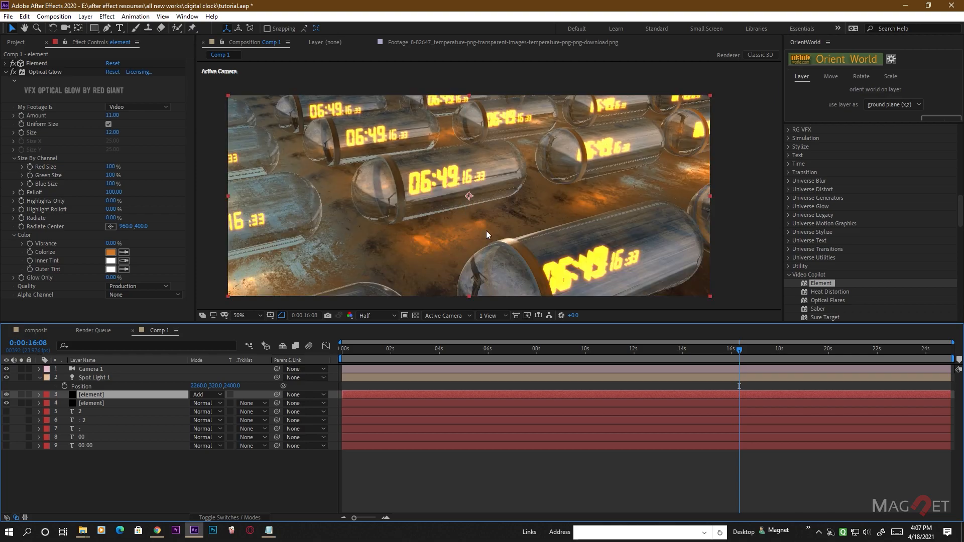
Move the camera to a higher, wider view that takes in more rows of capsules
{"action": "left_click", "coordinate": [65, 28]}
{"action": "left_click", "coordinate": [460, 153]}
{"action": "left_click_drag", "start_coordinate": [460, 152], "coordinate": [472, 223]}
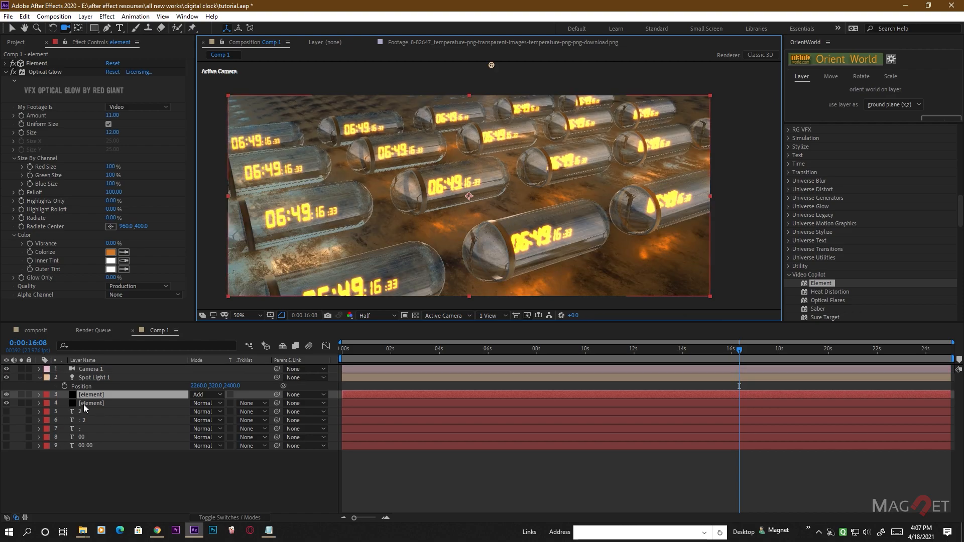
Enable mirror surface and spherical reflections on the original element layer
{"action": "left_click", "coordinate": [86, 403]}
{"action": "scroll", "coordinate": [62, 202], "scroll_direction": "down", "scroll_amount": 10}
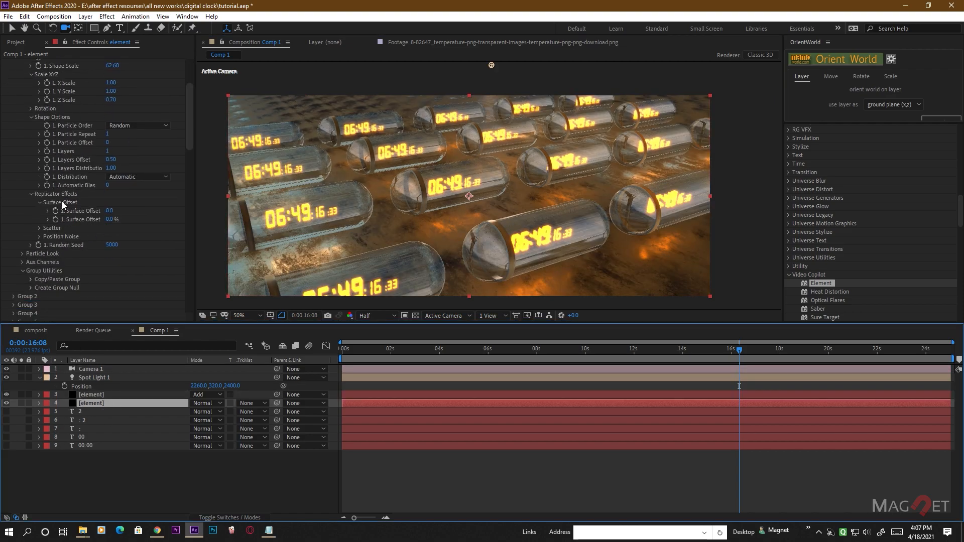
{"action": "left_click", "coordinate": [108, 195]}
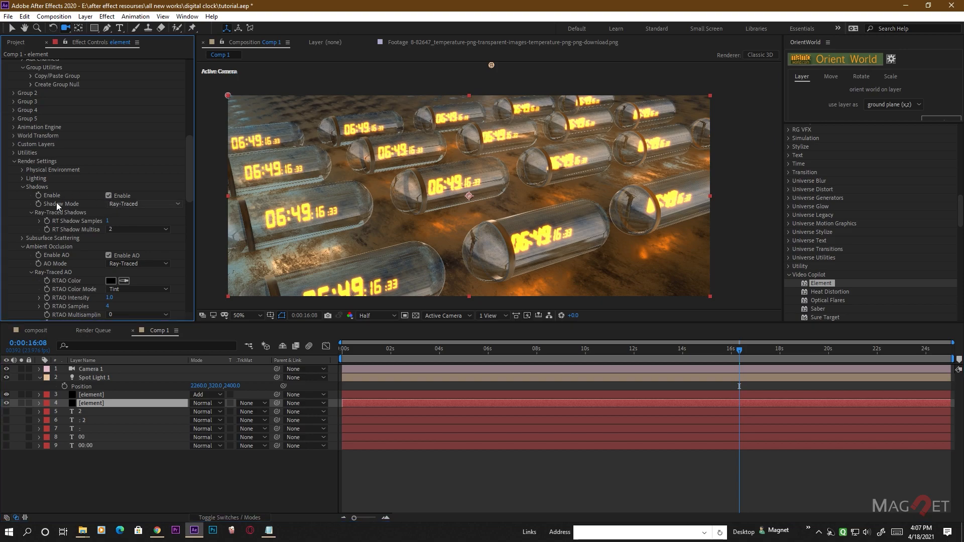
{"action": "scroll", "coordinate": [64, 207], "scroll_direction": "down", "scroll_amount": 8}
{"action": "scroll", "coordinate": [97, 221], "scroll_direction": "down", "scroll_amount": 3}
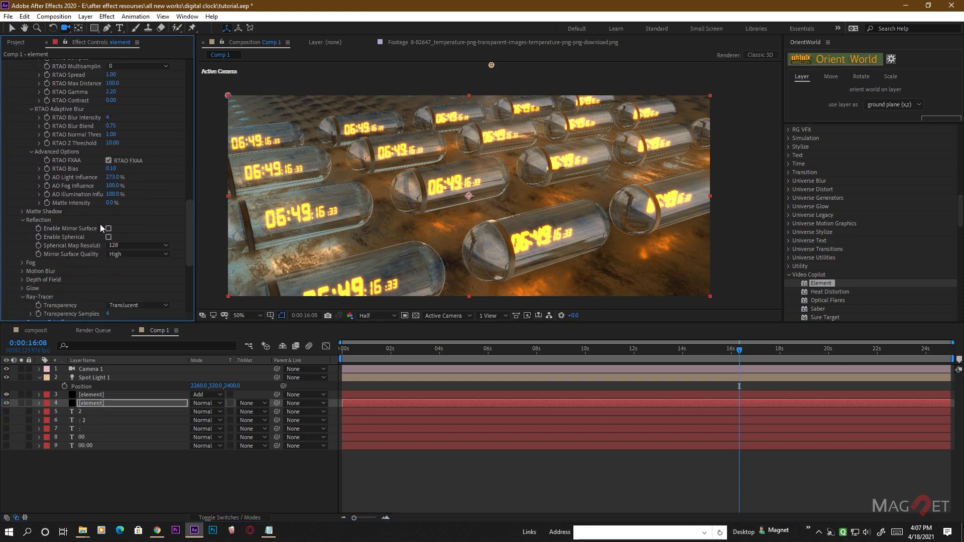
{"action": "left_click", "coordinate": [108, 228]}
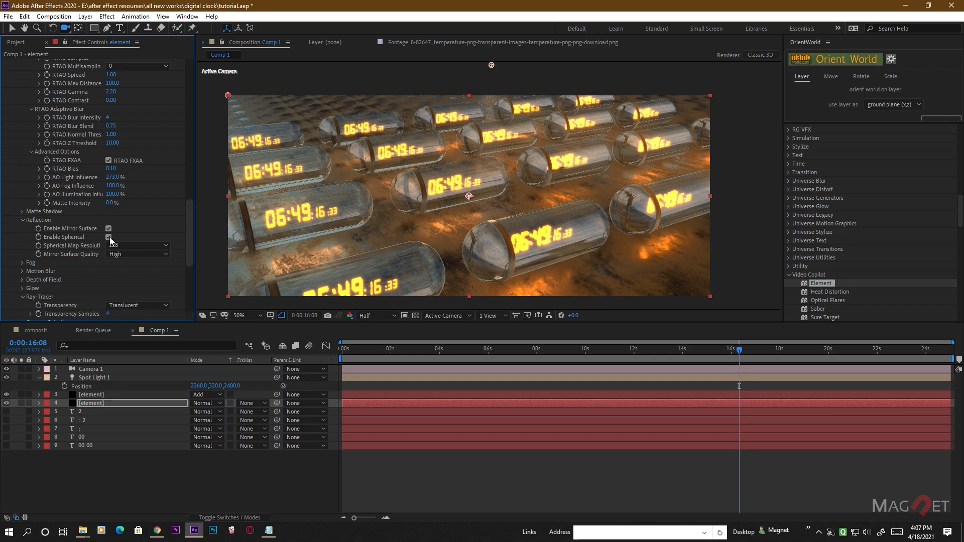
{"action": "scroll", "coordinate": [62, 212], "scroll_direction": "down", "scroll_amount": 8}
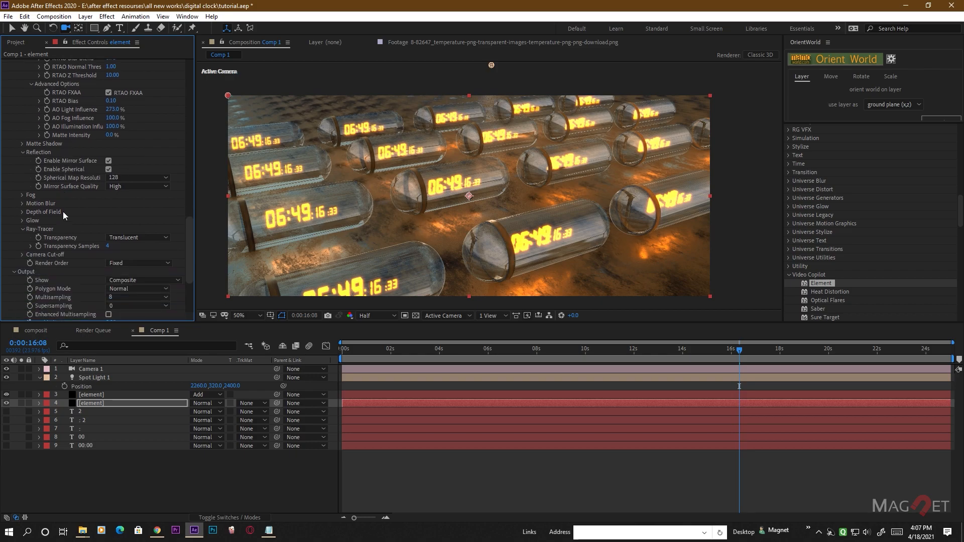
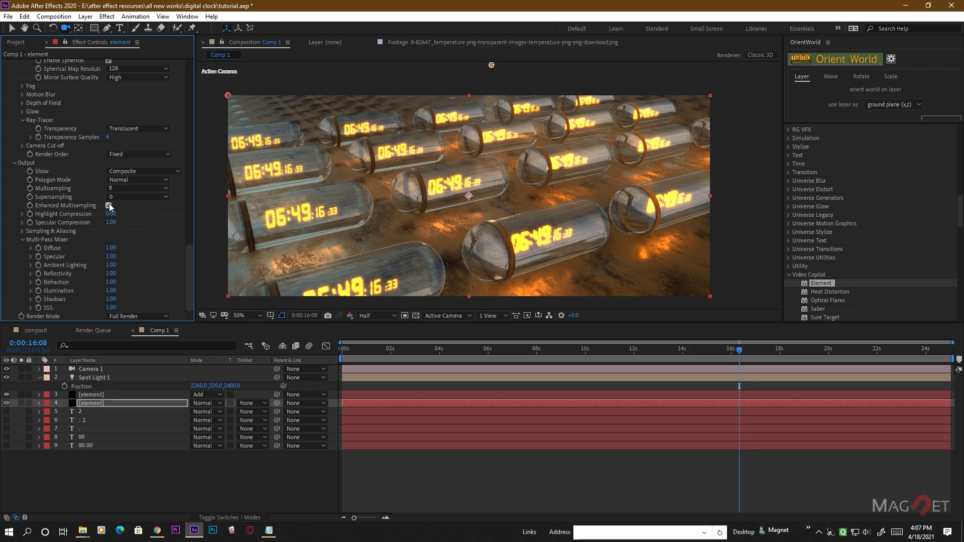
Bring the camera closer to the central capsules
{"action": "left_click", "coordinate": [412, 210]}
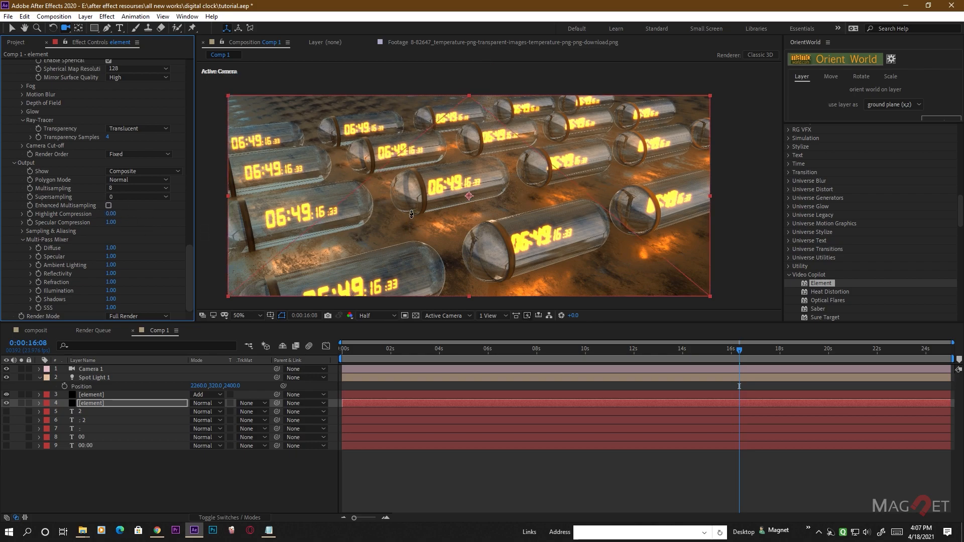
{"action": "scroll", "coordinate": [413, 210], "scroll_direction": "up", "scroll_amount": 5}
{"action": "key", "text": "period"}
{"action": "key", "text": "comma"}
{"action": "key", "text": "period"}
{"action": "key", "text": "comma"}
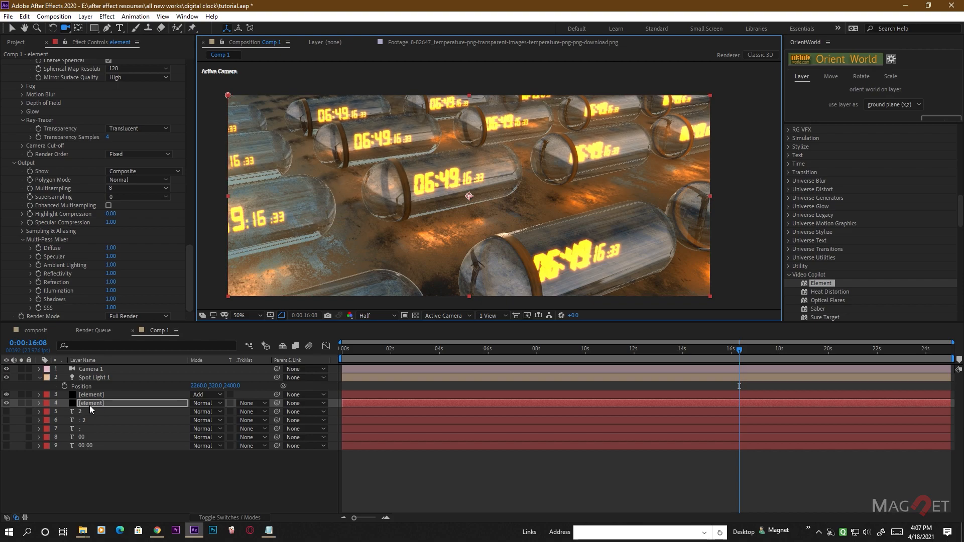
Reduce the Optical Glow Amount on the duplicated element layer to 4 and inspect the digits at 100% zoom
{"action": "left_click", "coordinate": [98, 395]}
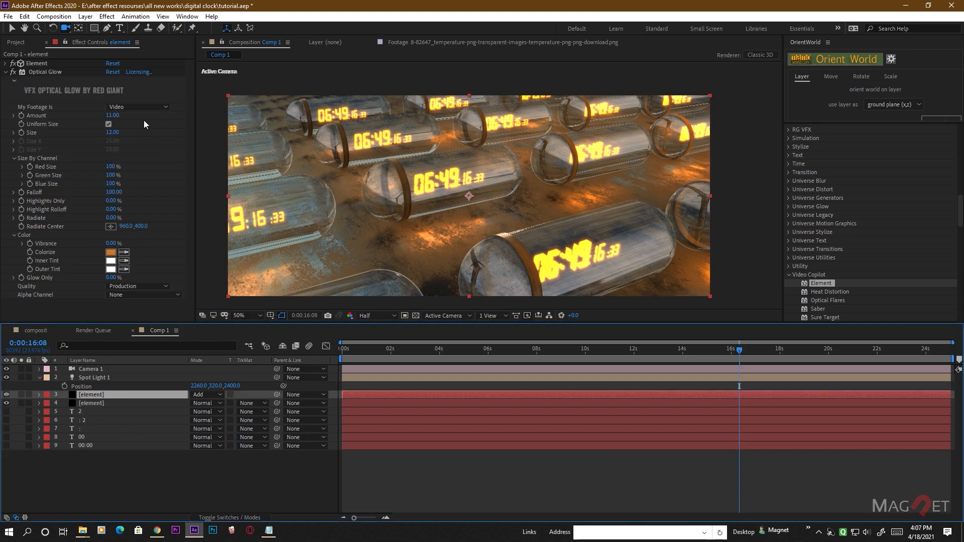
{"action": "left_click_drag", "start_coordinate": [114, 115], "coordinate": [115, 122]}
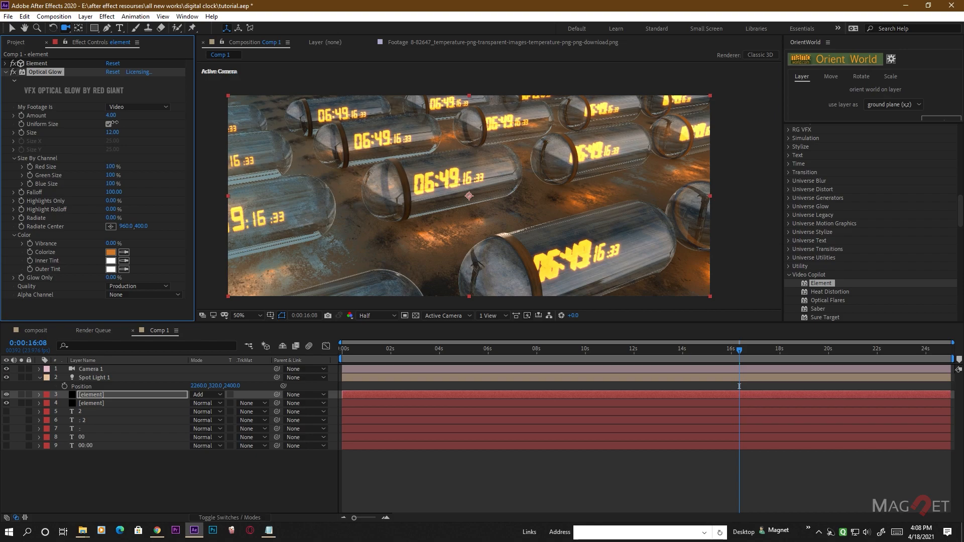
{"action": "scroll", "coordinate": [407, 227], "scroll_direction": "up", "scroll_amount": 2}
{"action": "scroll", "coordinate": [391, 221], "scroll_direction": "down", "scroll_amount": 2}
{"action": "key", "text": "slash"}
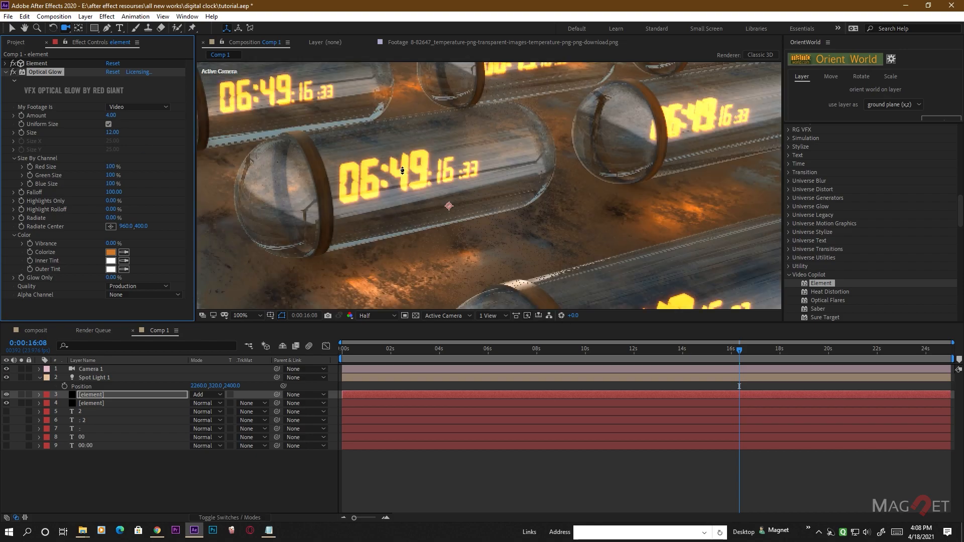
{"action": "scroll", "coordinate": [407, 211], "scroll_direction": "down", "scroll_amount": 1}
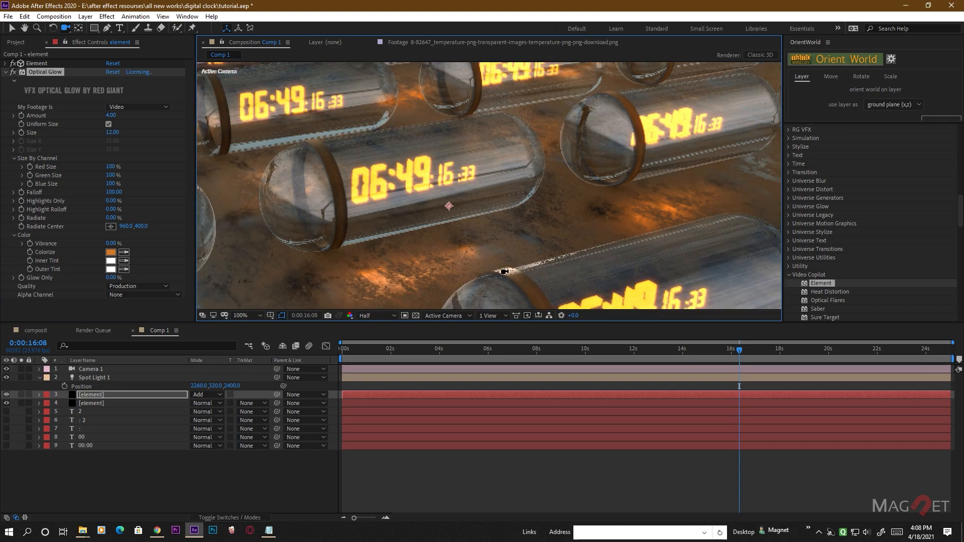
Set the original element layer's Spherical Map Resolution to 512 and enable Enhanced Multisampling in its output settings
{"action": "left_click", "coordinate": [92, 403]}
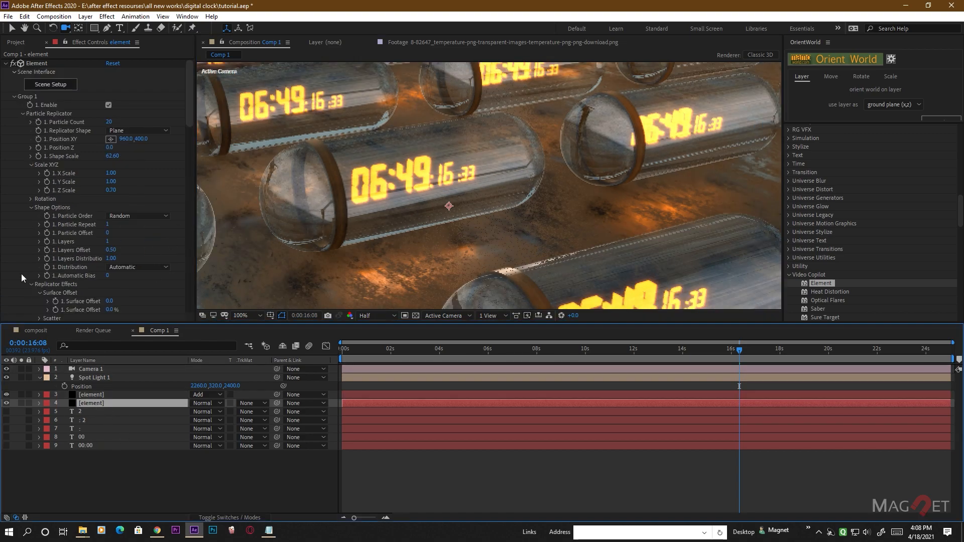
{"action": "scroll", "coordinate": [65, 240], "scroll_direction": "down", "scroll_amount": 5}
{"action": "scroll", "coordinate": [64, 228], "scroll_direction": "down", "scroll_amount": 15}
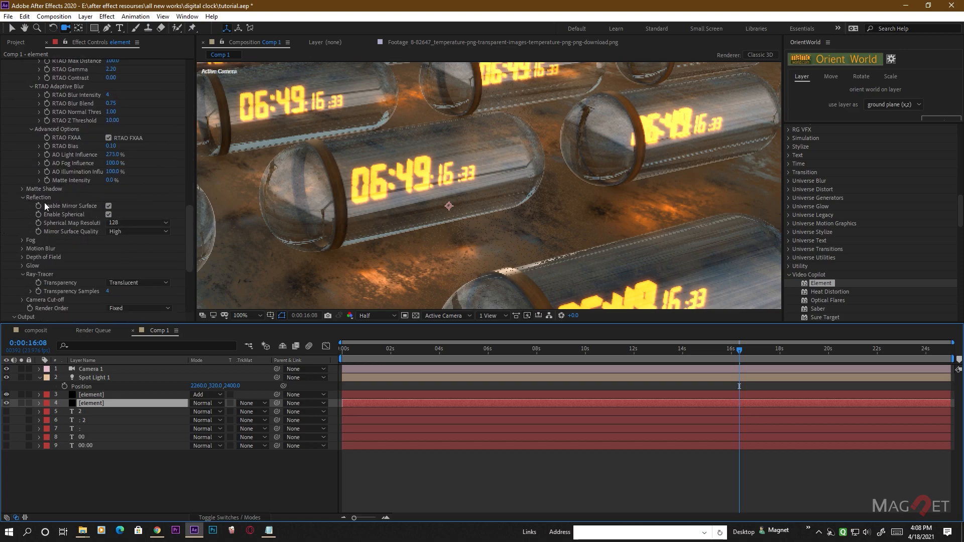
{"action": "left_click", "coordinate": [131, 222]}
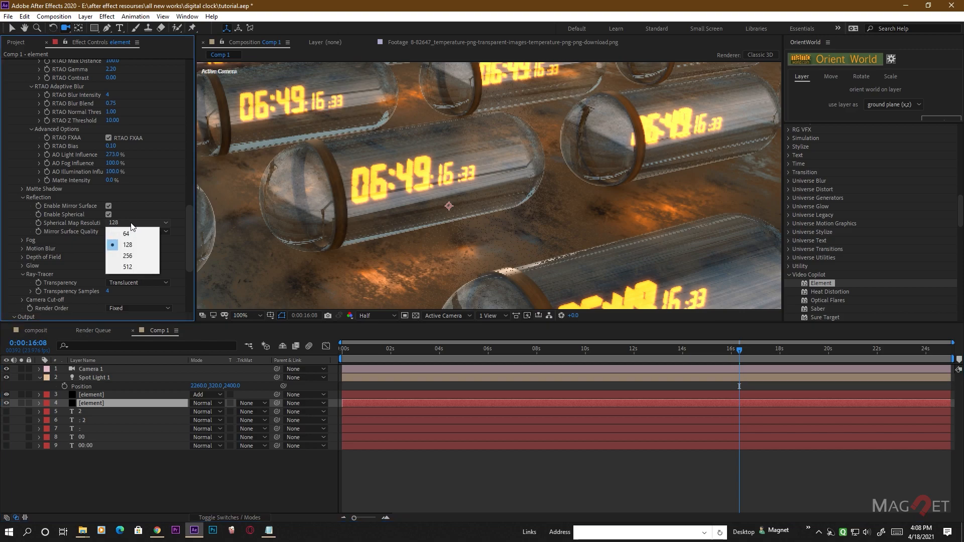
{"action": "left_click", "coordinate": [134, 268]}
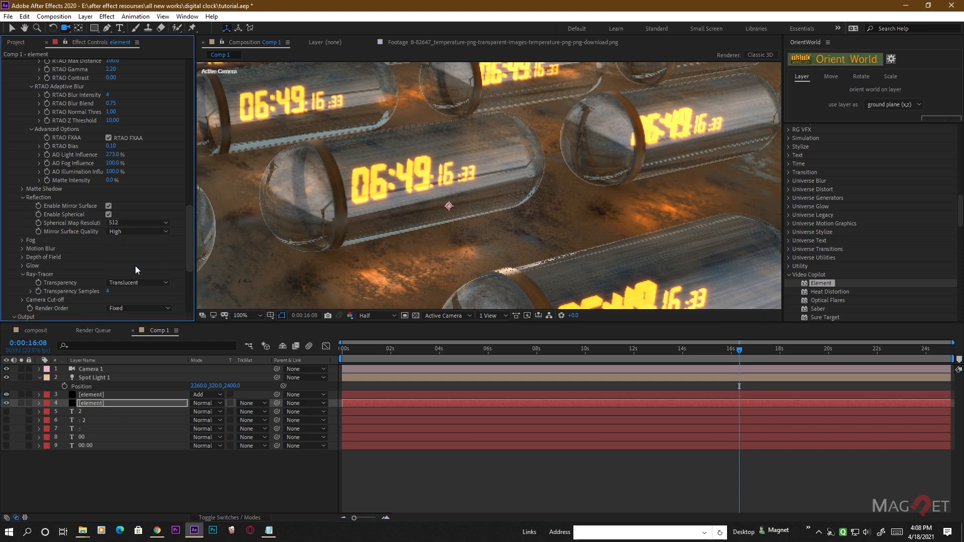
{"action": "scroll", "coordinate": [446, 209], "scroll_direction": "down", "scroll_amount": 2}
{"action": "scroll", "coordinate": [92, 256], "scroll_direction": "down", "scroll_amount": 5}
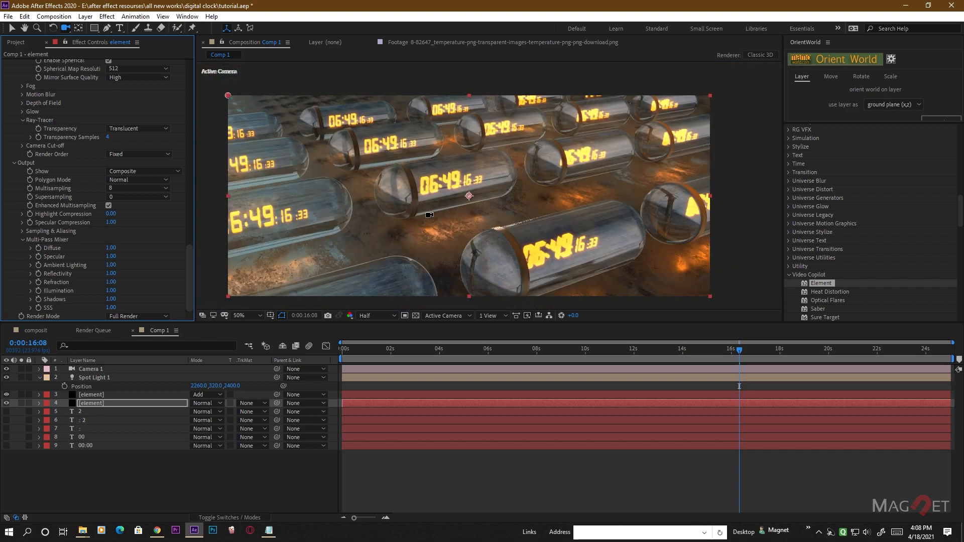
Reframe the camera for a tighter view of the capsules in the foreground
{"action": "left_click", "coordinate": [417, 221]}
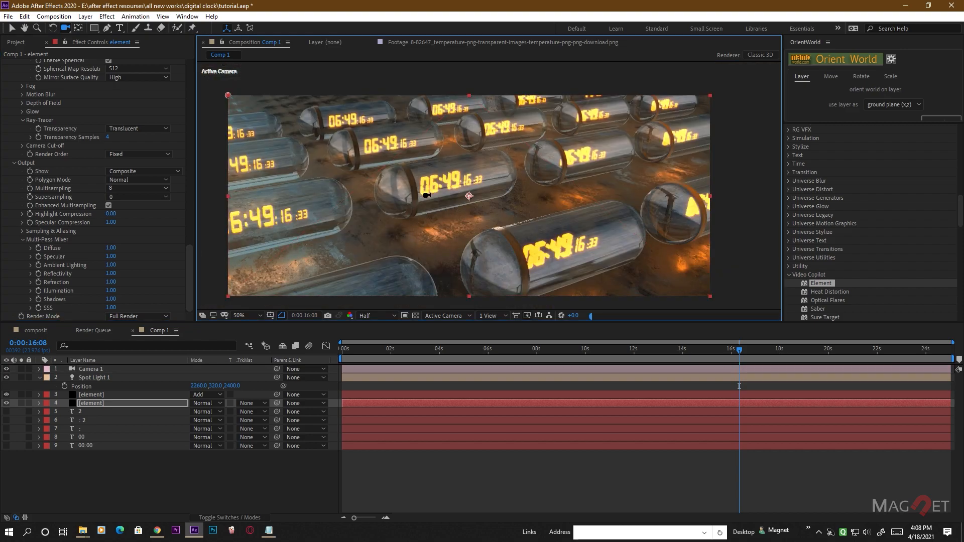
{"action": "left_click_drag", "start_coordinate": [427, 196], "coordinate": [406, 209]}
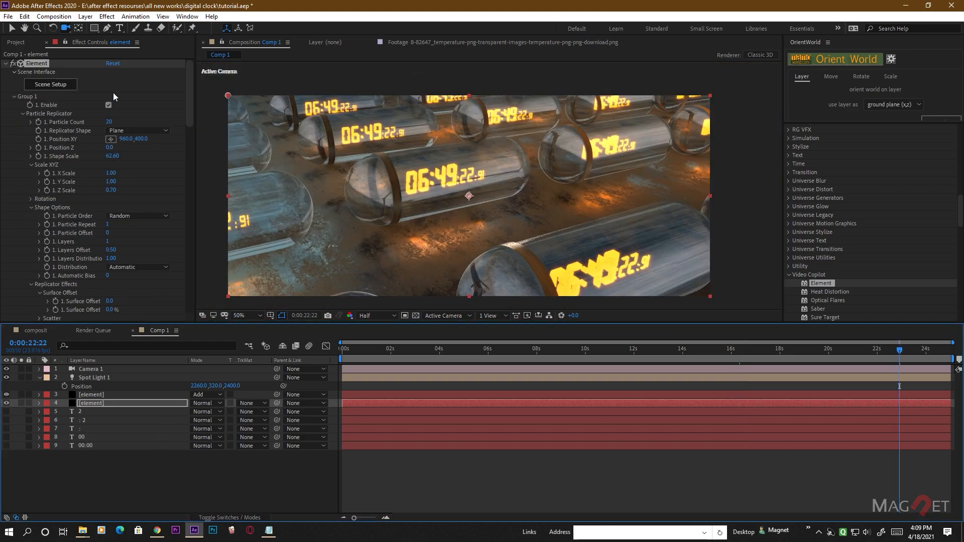
Add an adjustment layer and place it directly above the duplicated element layer, below the spot light
{"action": "left_click", "coordinate": [83, 17]}
{"action": "mouse_move", "coordinate": [214, 30]}
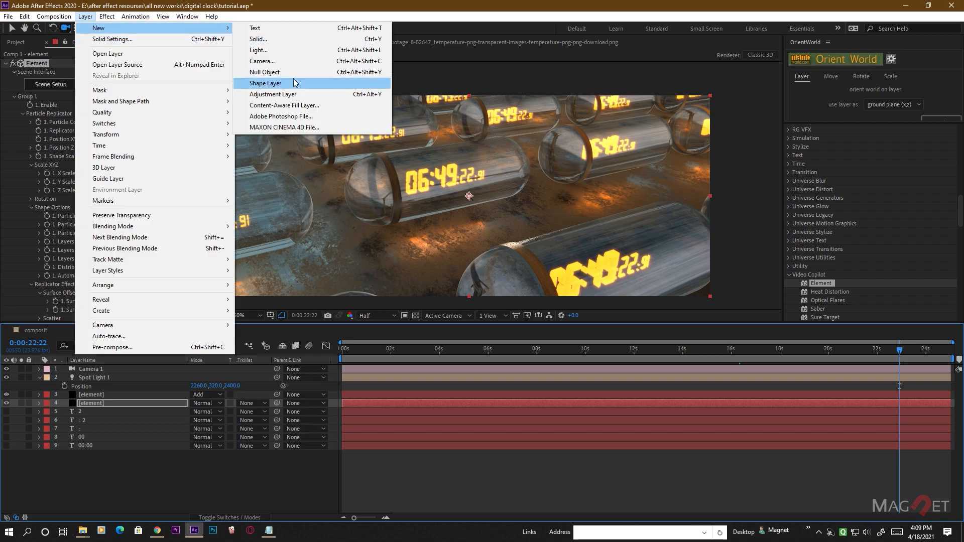
{"action": "left_click", "coordinate": [273, 94]}
{"action": "left_click_drag", "start_coordinate": [95, 400], "coordinate": [98, 390]}
Apply Curves to the adjustment layer and shape a gentle RGB S-curve that darkens the shadows and lifts the highlights
{"action": "left_click", "coordinate": [107, 16]}
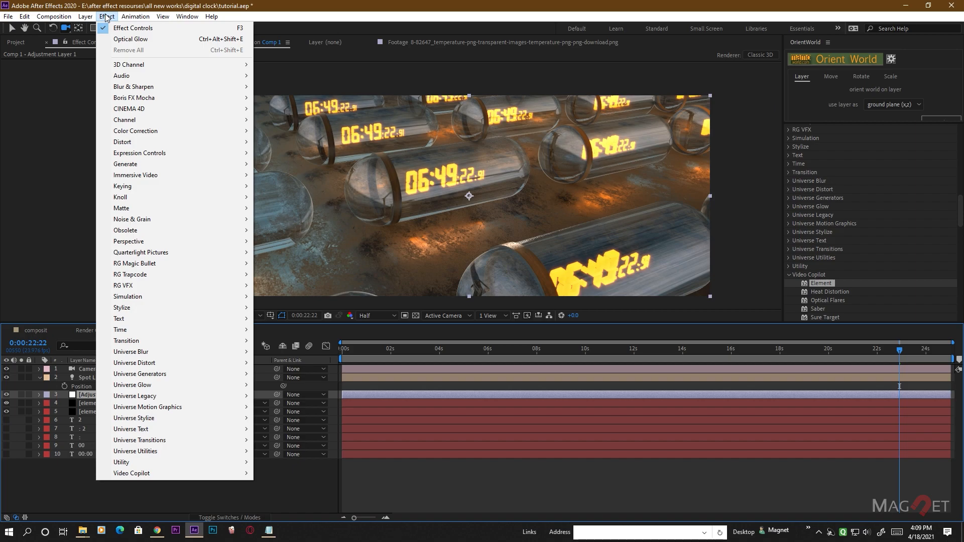
{"action": "mouse_move", "coordinate": [161, 132]}
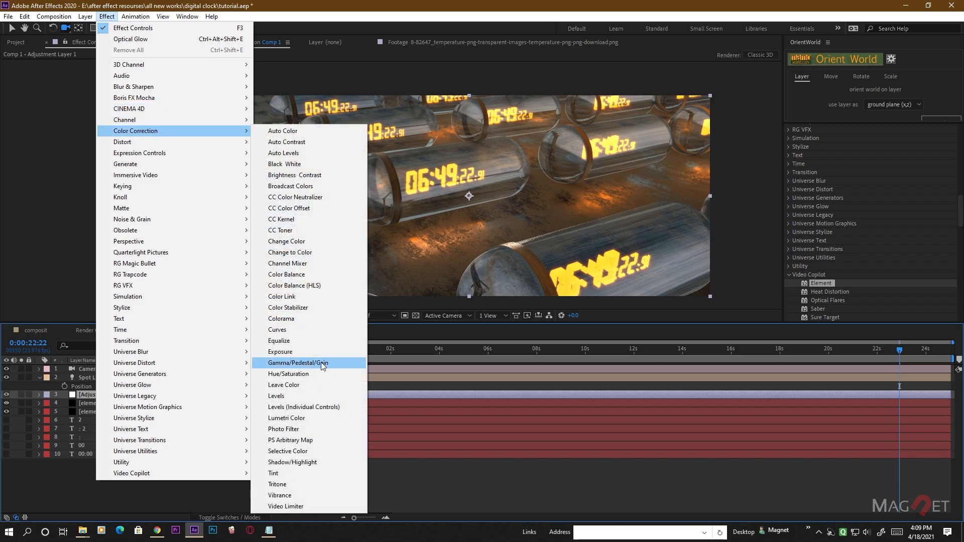
{"action": "left_click", "coordinate": [308, 330]}
{"action": "left_click_drag", "start_coordinate": [71, 188], "coordinate": [71, 191]}
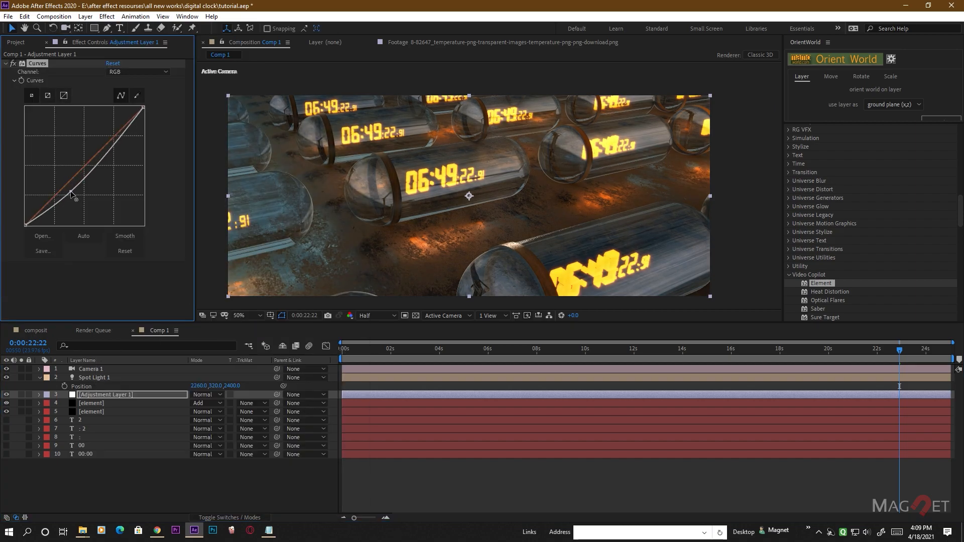
{"action": "left_click_drag", "start_coordinate": [105, 149], "coordinate": [105, 142]}
{"action": "key", "text": "period"}
{"action": "key", "text": "comma"}
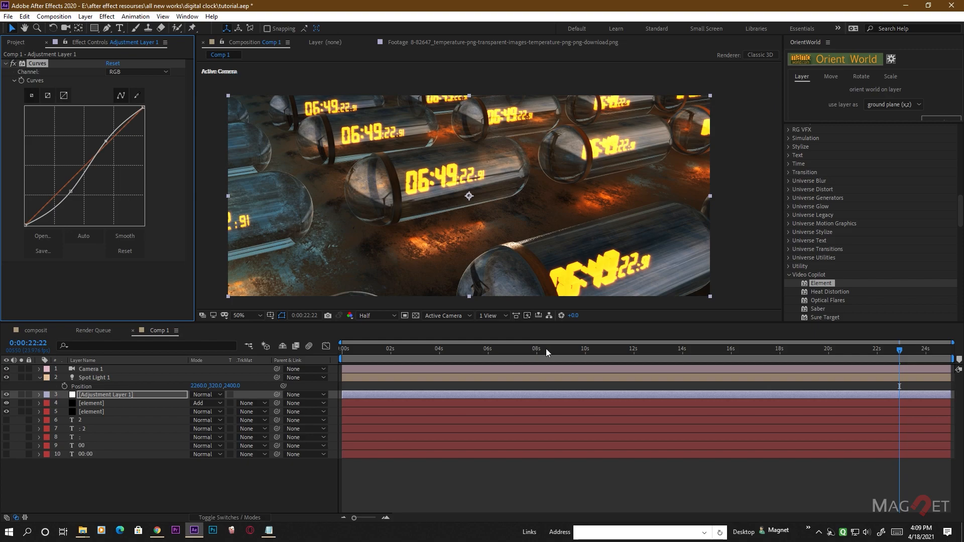
Set Illumination to 0 in the original element layer's Multi-Pass Mixer
{"action": "left_click", "coordinate": [91, 401]}
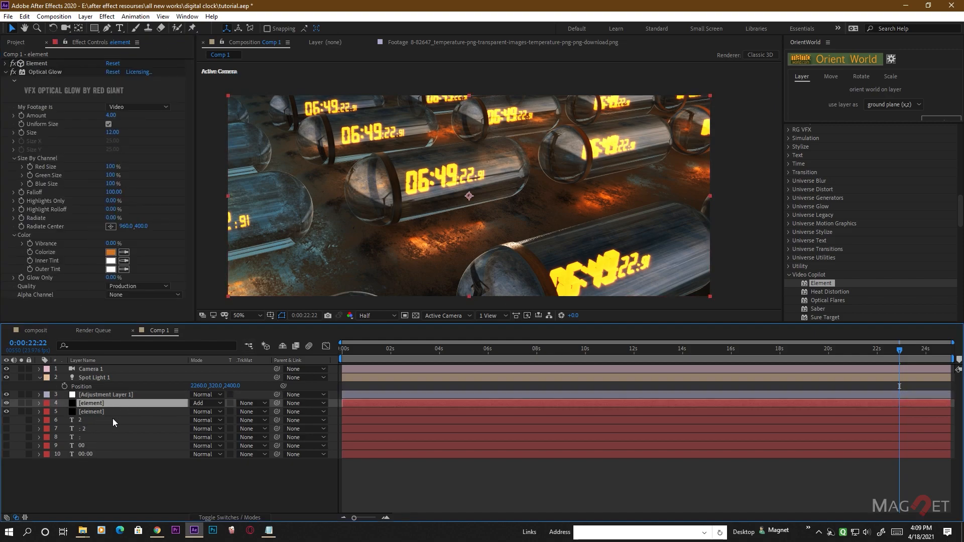
{"action": "left_click", "coordinate": [91, 412]}
{"action": "scroll", "coordinate": [84, 195], "scroll_direction": "down", "scroll_amount": 15}
{"action": "scroll", "coordinate": [84, 197], "scroll_direction": "down", "scroll_amount": 10}
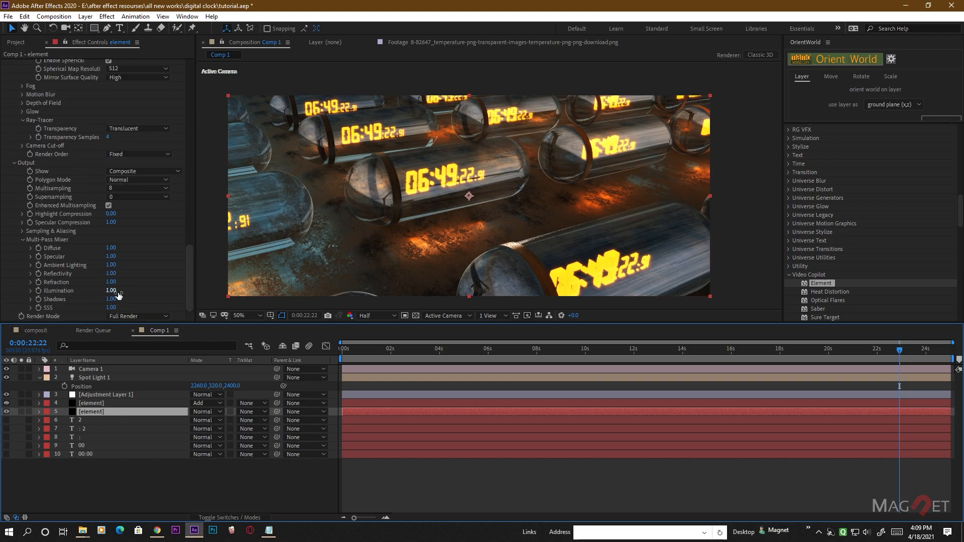
{"action": "left_click_drag", "start_coordinate": [111, 290], "coordinate": [65, 294]}
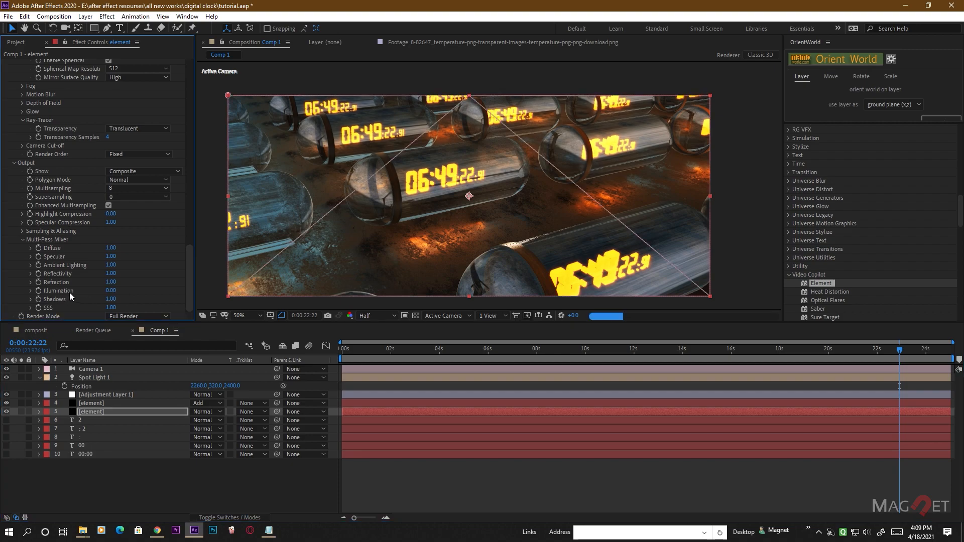
Set the duplicated element layer's Optical Glow Size to 78 and Amount to 2
{"action": "left_click", "coordinate": [92, 404]}
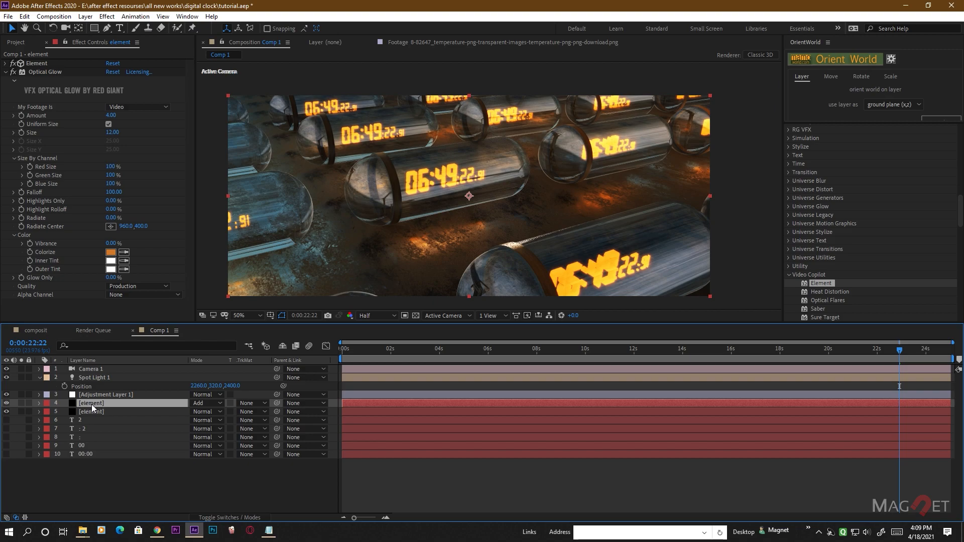
{"action": "left_click", "coordinate": [6, 72]}
{"action": "left_click", "coordinate": [37, 74]}
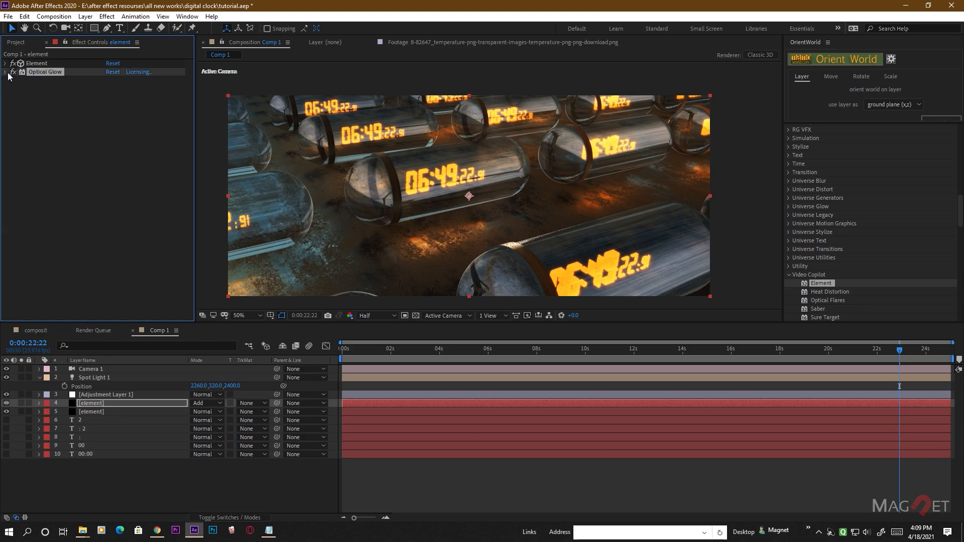
{"action": "left_click", "coordinate": [5, 72]}
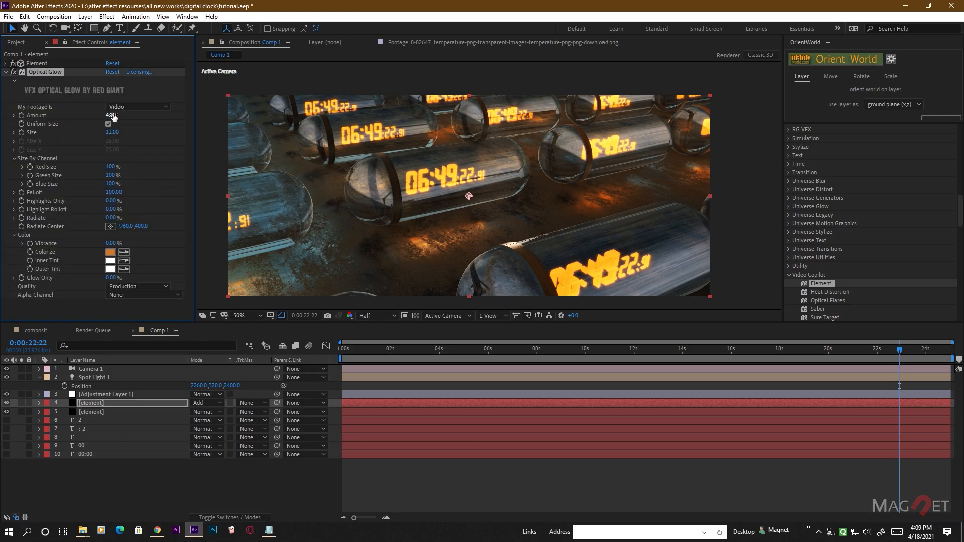
{"action": "left_click_drag", "start_coordinate": [116, 136], "coordinate": [157, 140]}
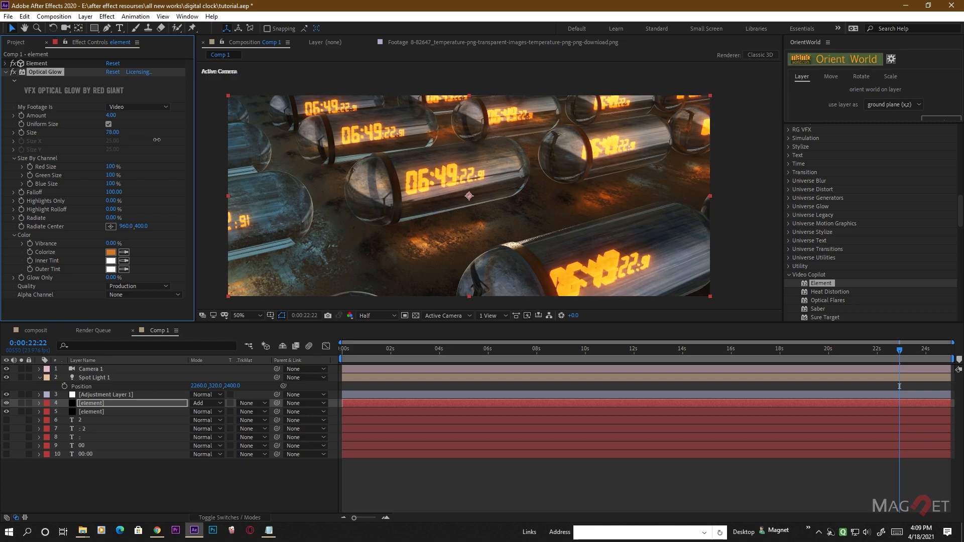
{"action": "left_click_drag", "start_coordinate": [111, 116], "coordinate": [119, 123]}
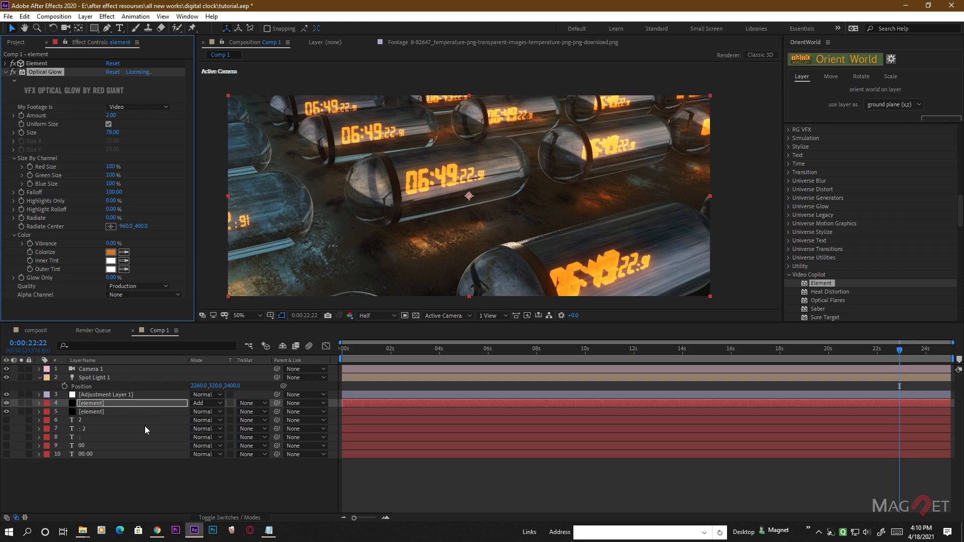
Enable Depth of Field on Camera 1 with an Aperture of 51.7 pixels and a Focus Distance of 711.3 pixels
{"action": "left_click", "coordinate": [91, 369]}
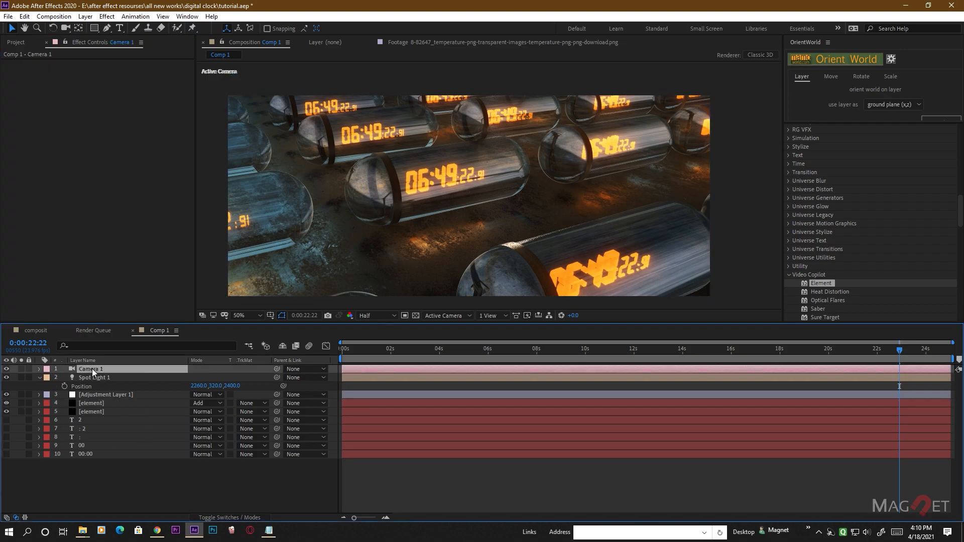
{"action": "key", "text": "a"}
{"action": "key", "text": "a"}
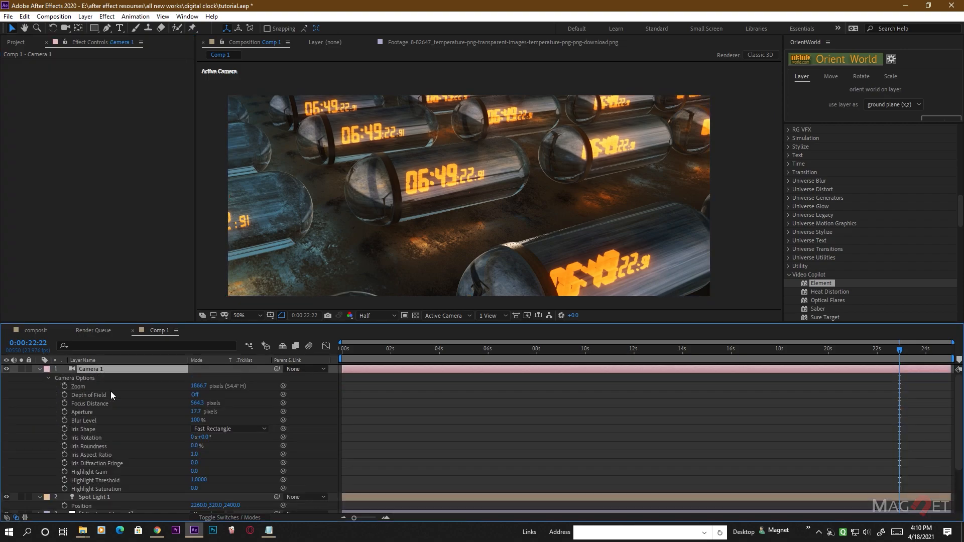
{"action": "left_click", "coordinate": [197, 395]}
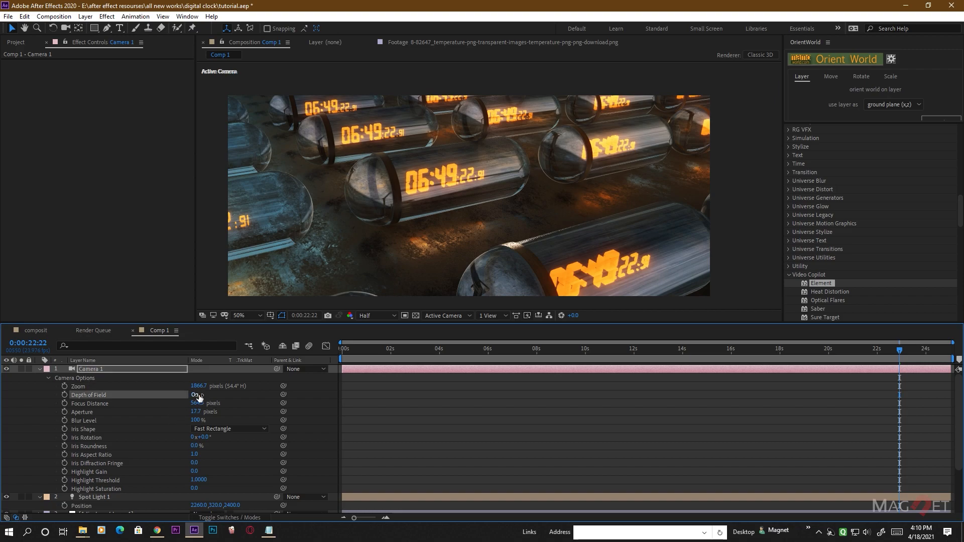
{"action": "left_click_drag", "start_coordinate": [195, 412], "coordinate": [217, 417]}
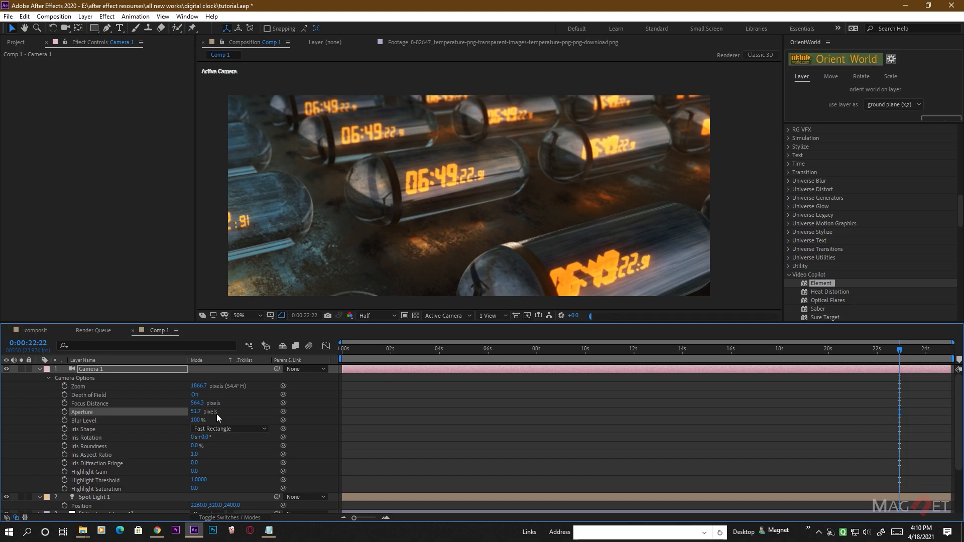
{"action": "left_click_drag", "start_coordinate": [196, 403], "coordinate": [258, 403]}
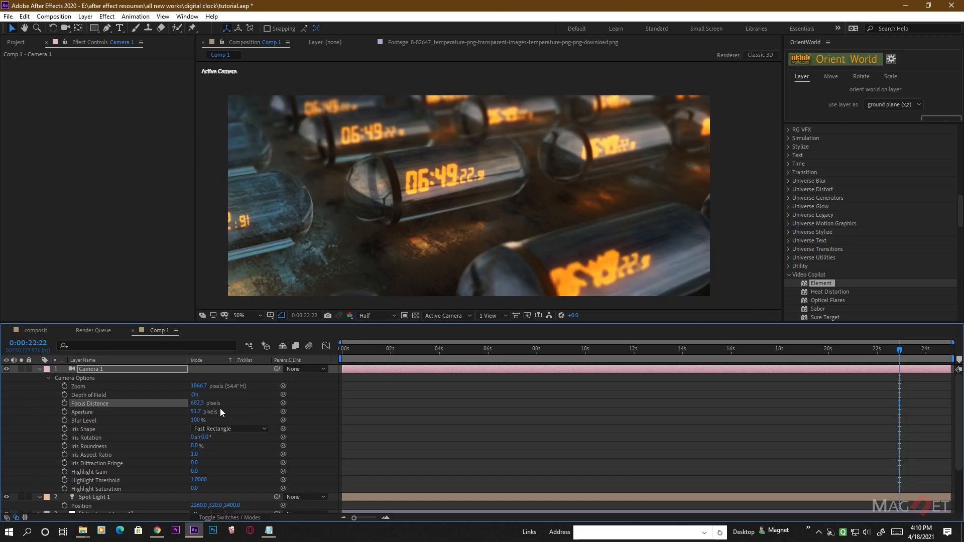
{"action": "mouse_move", "coordinate": [197, 403]}
{"action": "left_mouse_down"}
{"action": "mouse_move", "coordinate": [242, 403]}
{"action": "mouse_move", "coordinate": [191, 411]}
{"action": "mouse_move", "coordinate": [205, 405]}
{"action": "left_mouse_up"}
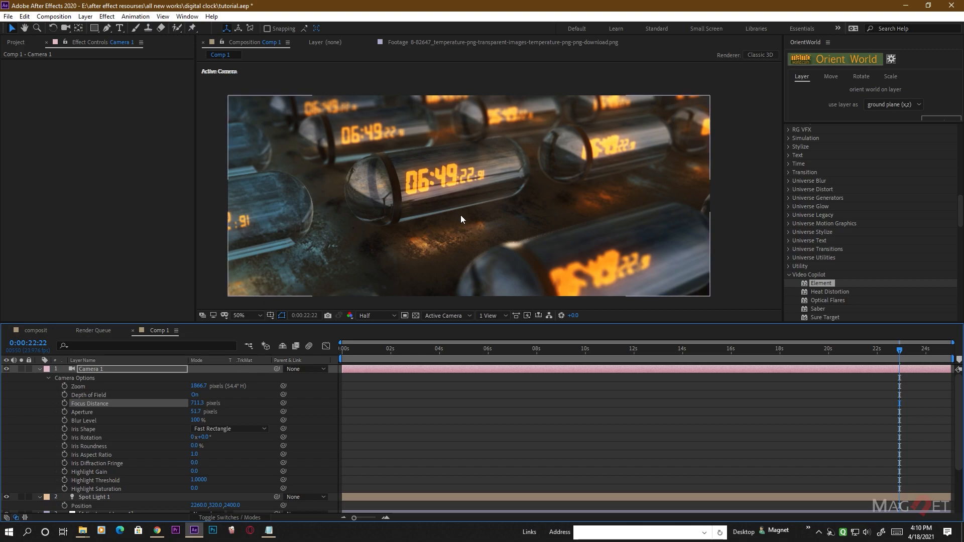
Preview the composition at Full resolution and examine the focus on the central capsule's digits at 100% zoom
{"action": "scroll", "coordinate": [463, 215], "scroll_direction": "up", "scroll_amount": 2}
{"action": "left_click", "coordinate": [369, 318]}
{"action": "left_click", "coordinate": [378, 339]}
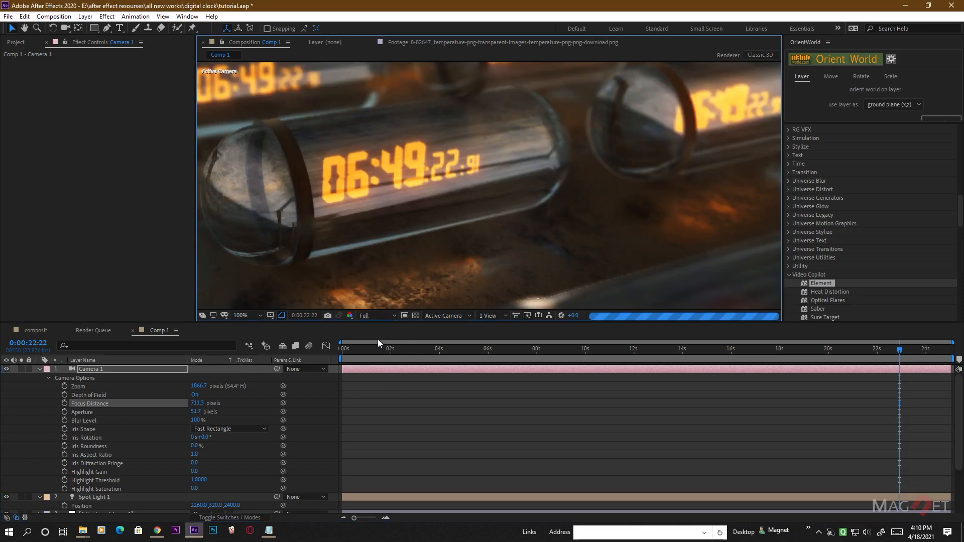
{"action": "scroll", "coordinate": [403, 230], "scroll_direction": "down", "scroll_amount": 4}
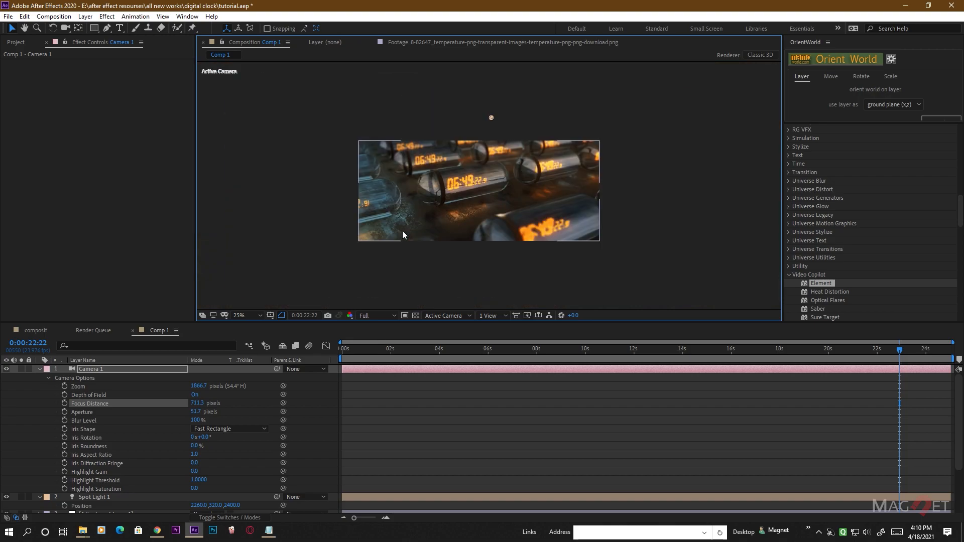
{"action": "scroll", "coordinate": [446, 231], "scroll_direction": "up", "scroll_amount": 4}
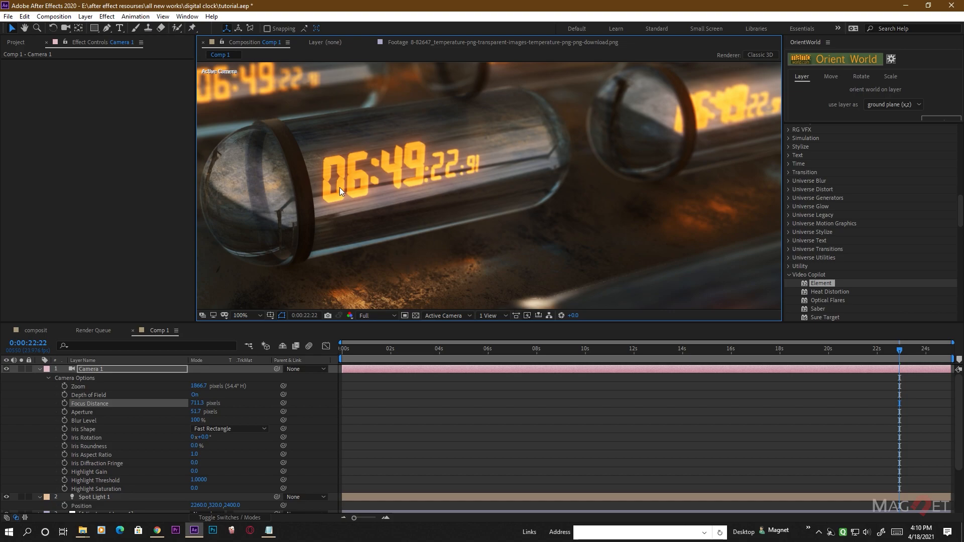
{"action": "scroll", "coordinate": [402, 170], "scroll_direction": "down", "scroll_amount": 2}
Move the current time to 0:00:08:12, lower the preview resolution to Quarter and collapse the camera's properties
{"action": "left_click_drag", "start_coordinate": [441, 347], "coordinate": [549, 350]}
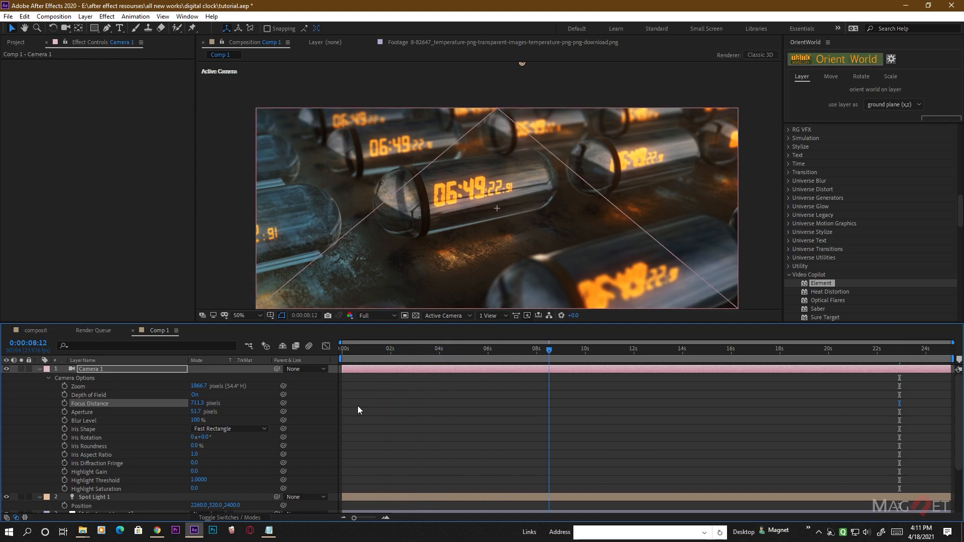
{"action": "left_click", "coordinate": [122, 369]}
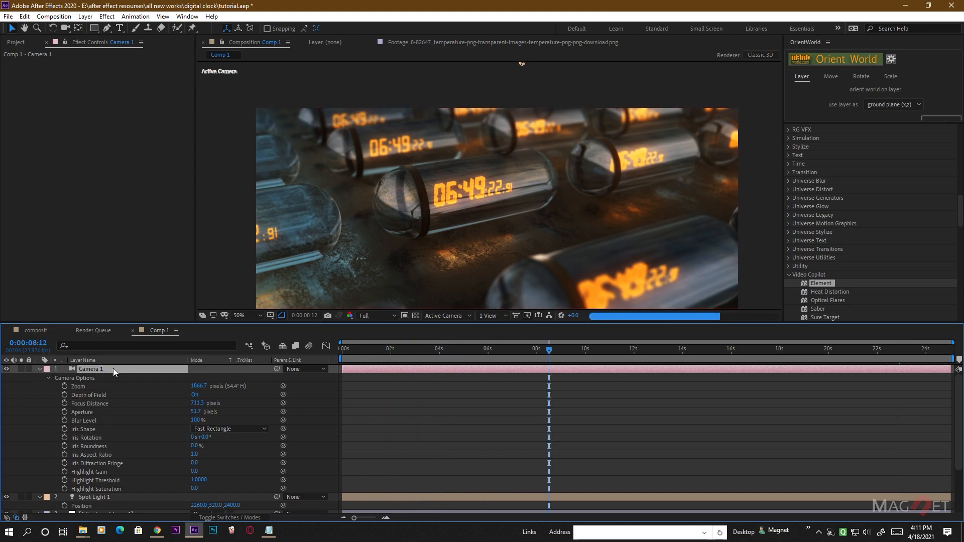
{"action": "left_click", "coordinate": [378, 315]}
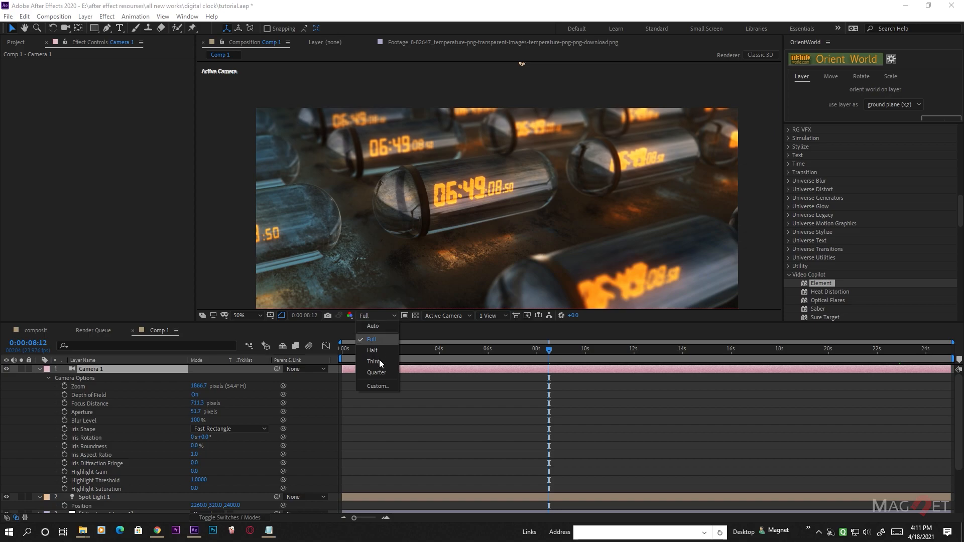
{"action": "left_click", "coordinate": [381, 372]}
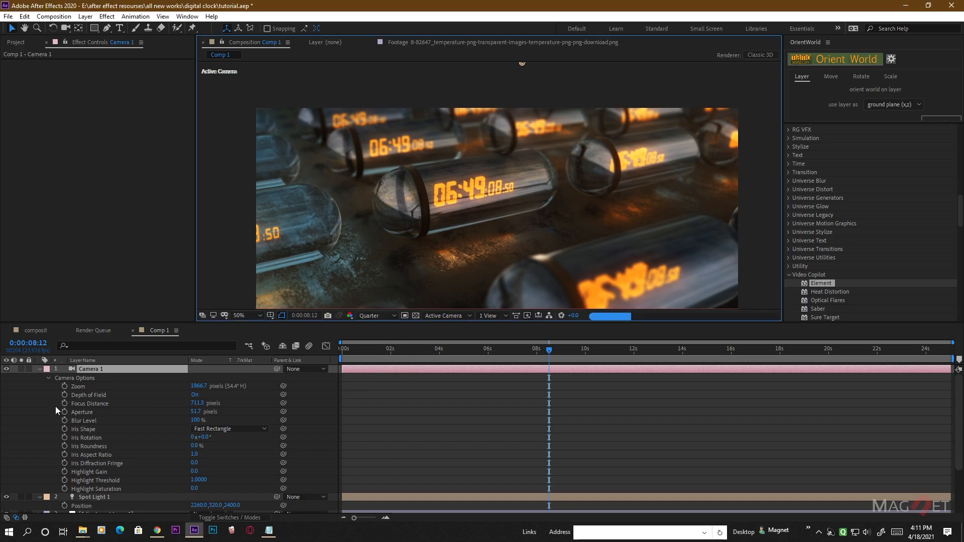
{"action": "left_click", "coordinate": [39, 369]}
Hide the duplicated element layer and set the original element layer's Multi-Pass Mixer Illumination to 0.81
{"action": "left_click", "coordinate": [93, 403]}
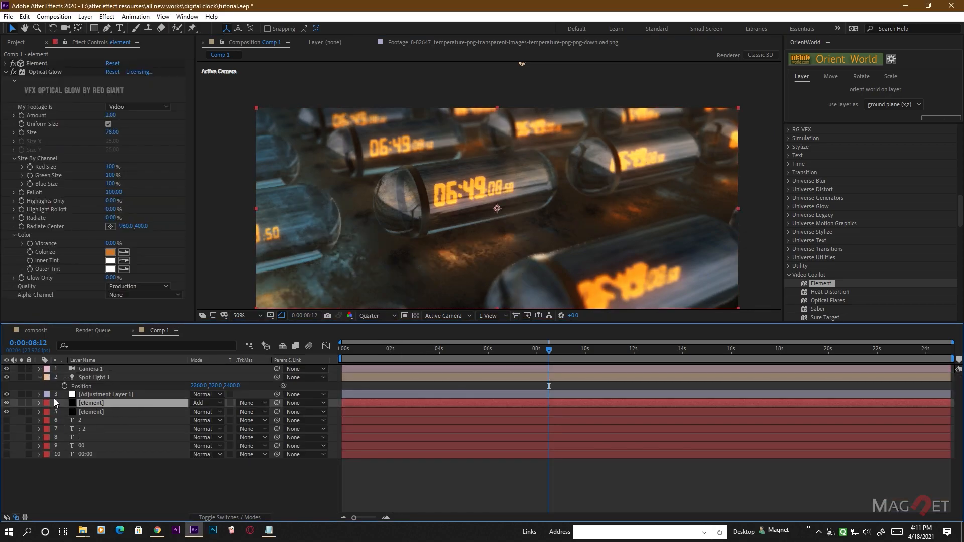
{"action": "left_click", "coordinate": [6, 403]}
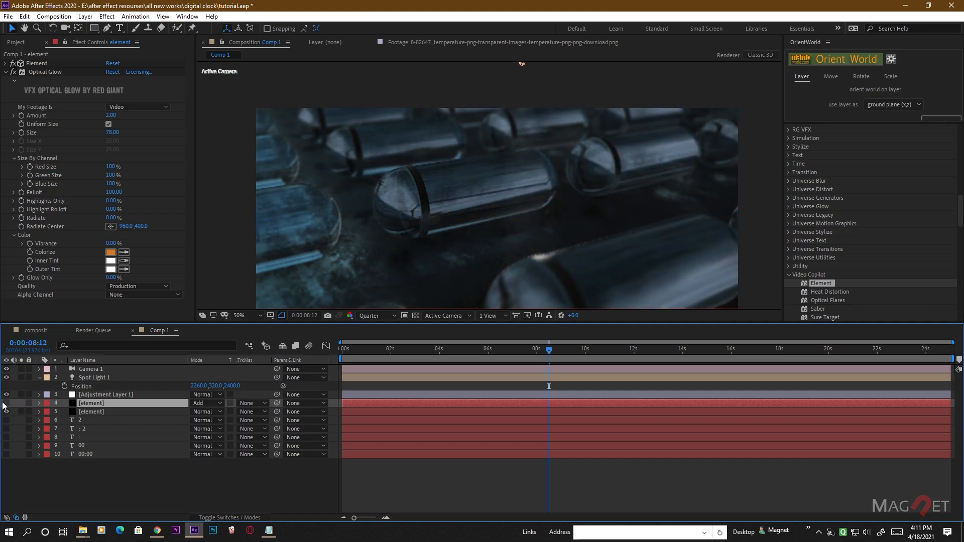
{"action": "left_click", "coordinate": [95, 412]}
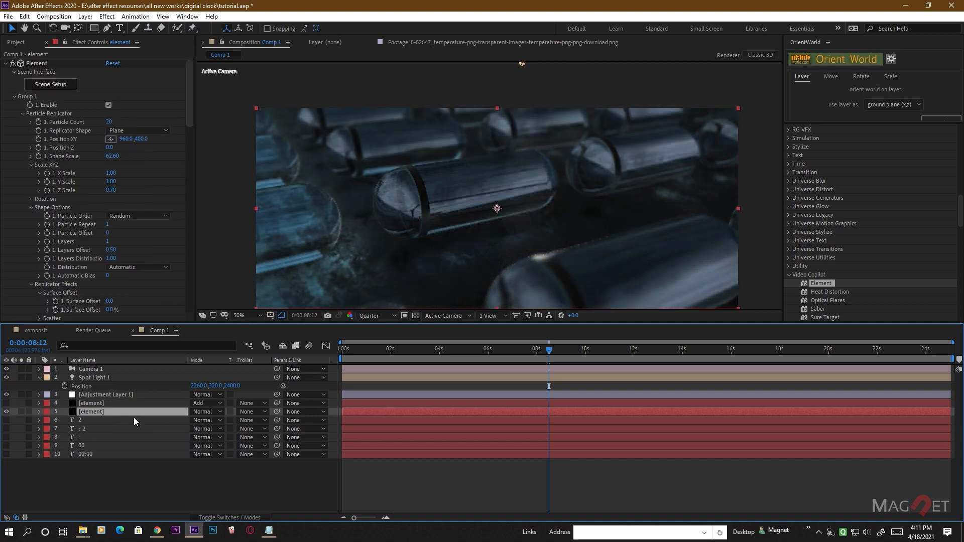
{"action": "scroll", "coordinate": [89, 246], "scroll_direction": "down", "scroll_amount": 15}
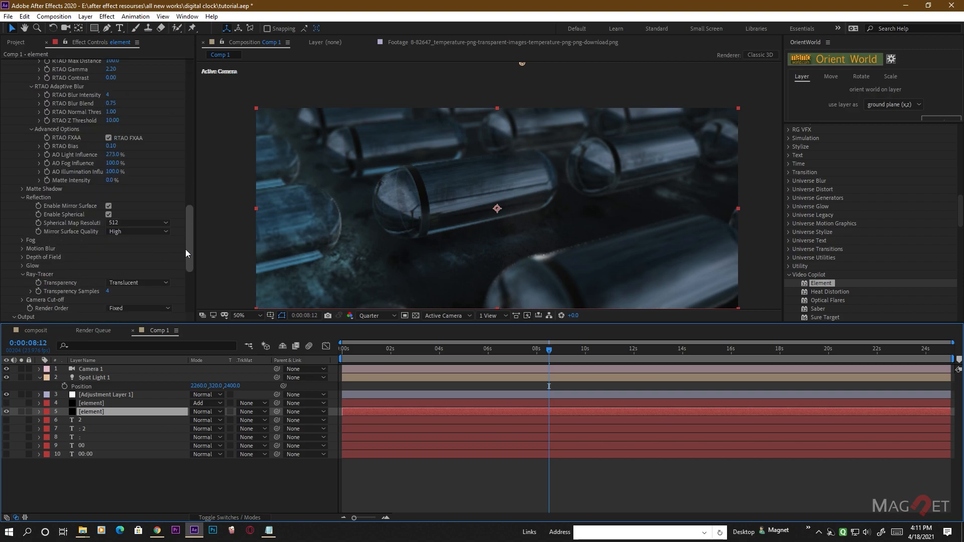
{"action": "left_click_drag", "start_coordinate": [187, 246], "coordinate": [153, 289]}
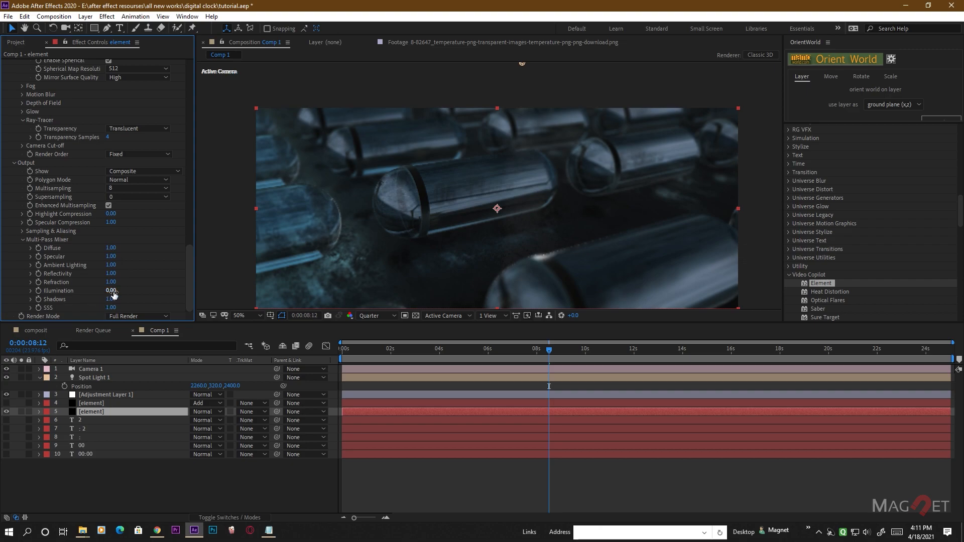
{"action": "mouse_move", "coordinate": [115, 291]}
{"action": "left_mouse_down"}
{"action": "mouse_move", "coordinate": [157, 292]}
{"action": "mouse_move", "coordinate": [115, 296]}
{"action": "left_mouse_up"}
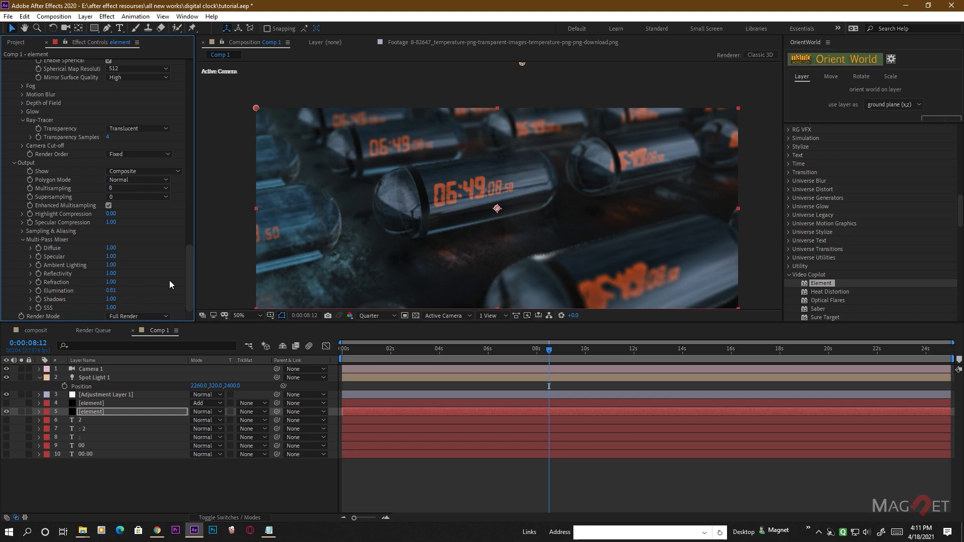
{"action": "scroll", "coordinate": [534, 234], "scroll_direction": "down", "scroll_amount": 2}
{"action": "scroll", "coordinate": [534, 234], "scroll_direction": "up", "scroll_amount": 2}
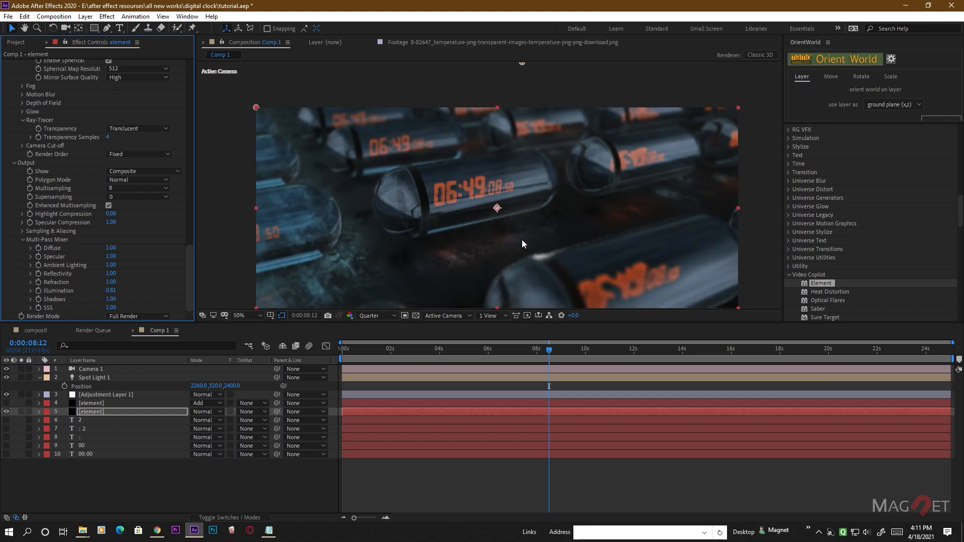
Add Point of Interest and Position keyframes to Camera 1 at the start of the composition
{"action": "left_click", "coordinate": [91, 368]}
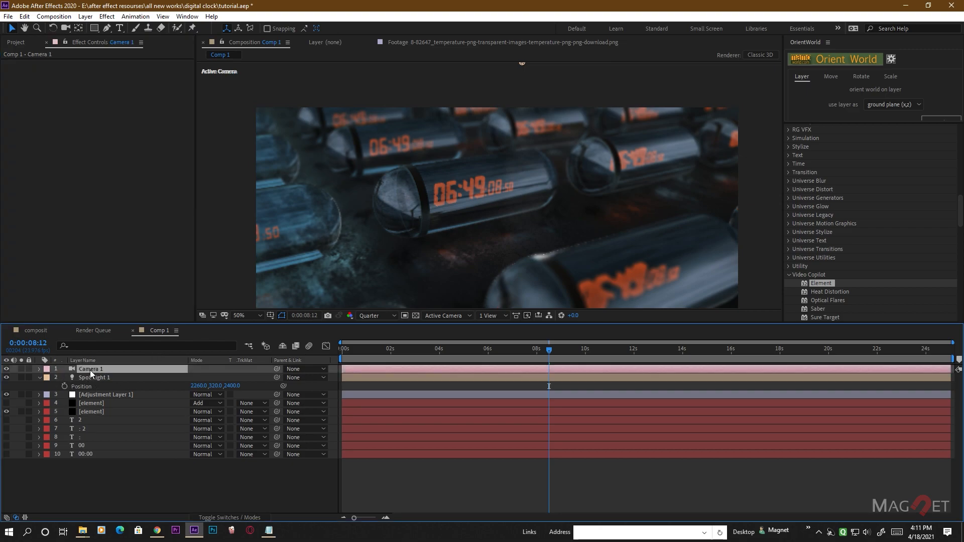
{"action": "key", "text": "p"}
{"action": "key", "text": "shift+a"}
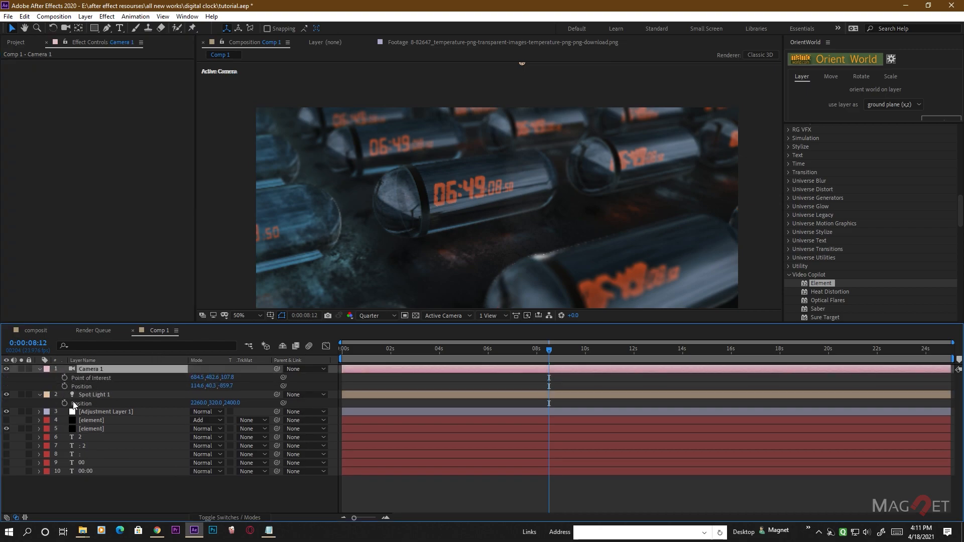
{"action": "key", "text": "Home"}
{"action": "left_click", "coordinate": [64, 386]}
{"action": "left_click", "coordinate": [64, 378]}
At 0:00:25:00, orbit Camera 1 around the capsules to a Position of about 1383.2, 109.6, -802.8
{"action": "left_click_drag", "start_coordinate": [401, 354], "coordinate": [950, 349]}
{"action": "key", "text": "c"}
{"action": "left_click_drag", "start_coordinate": [582, 237], "coordinate": [517, 242]}
{"action": "left_click_drag", "start_coordinate": [515, 239], "coordinate": [512, 234]}
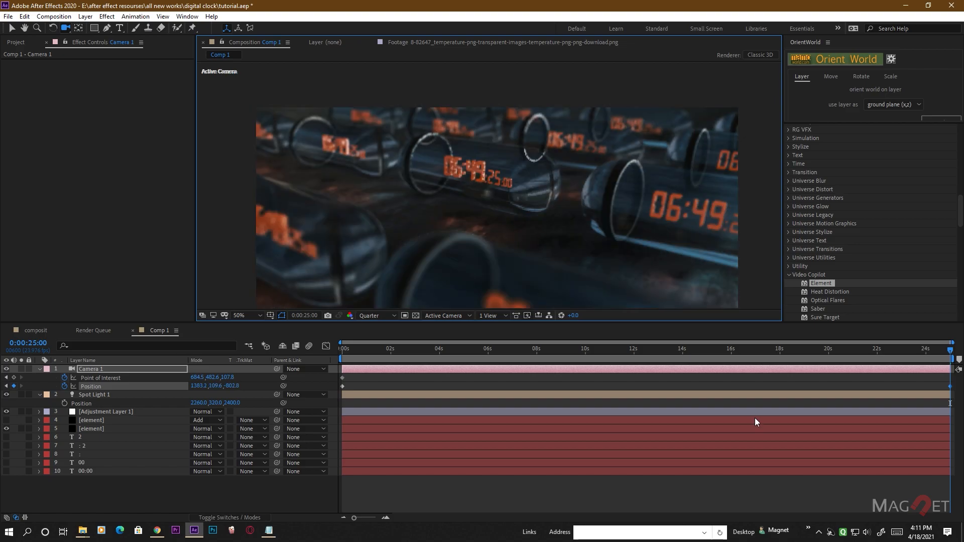
Preview the camera move from the first frame and scrub through it to 0:00:25:00
{"action": "left_click_drag", "start_coordinate": [733, 355], "coordinate": [297, 348]}
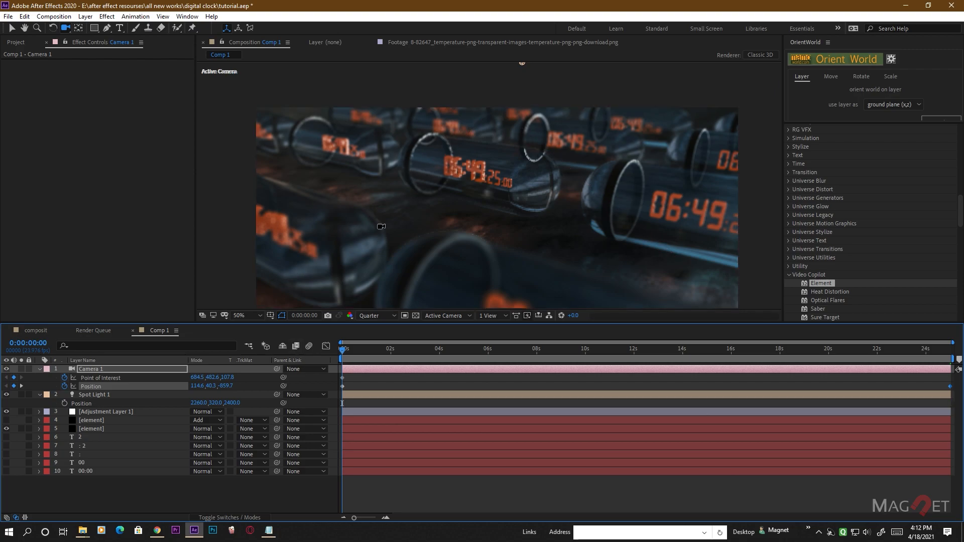
{"action": "key", "text": "space"}
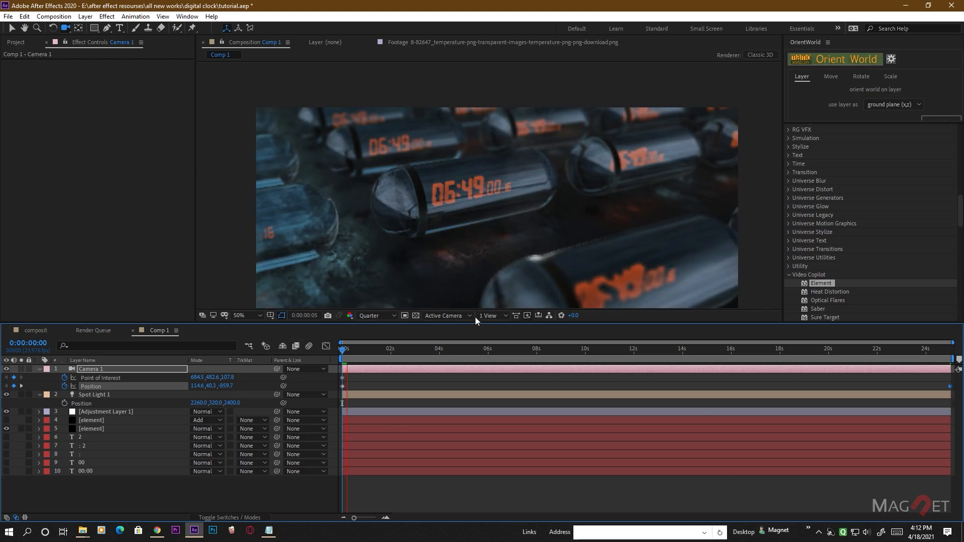
{"action": "left_click", "coordinate": [346, 351]}
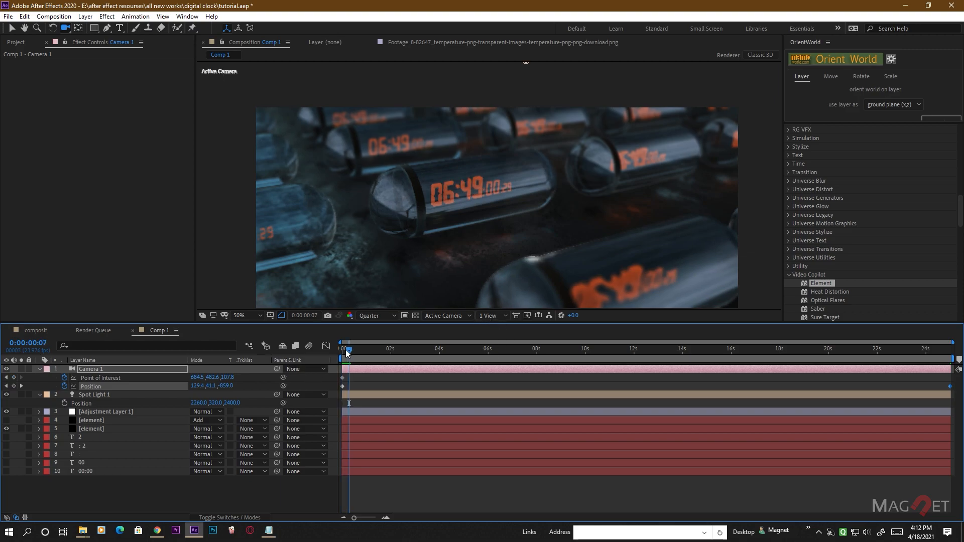
{"action": "left_click_drag", "start_coordinate": [346, 351], "coordinate": [951, 358]}
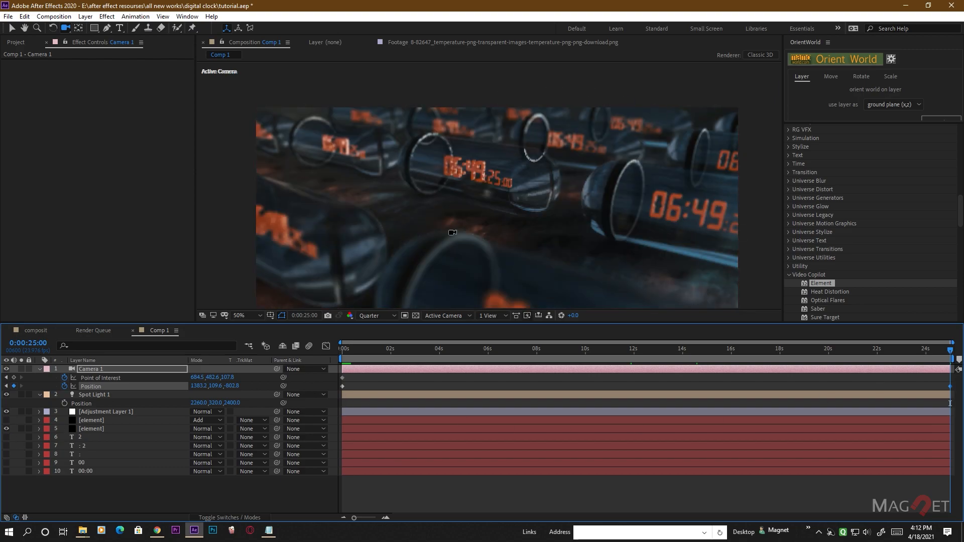
Show the duplicated element layer and set the preview resolution to Full to inspect the final frame
{"action": "left_click_drag", "start_coordinate": [6, 421], "coordinate": [7, 429]}
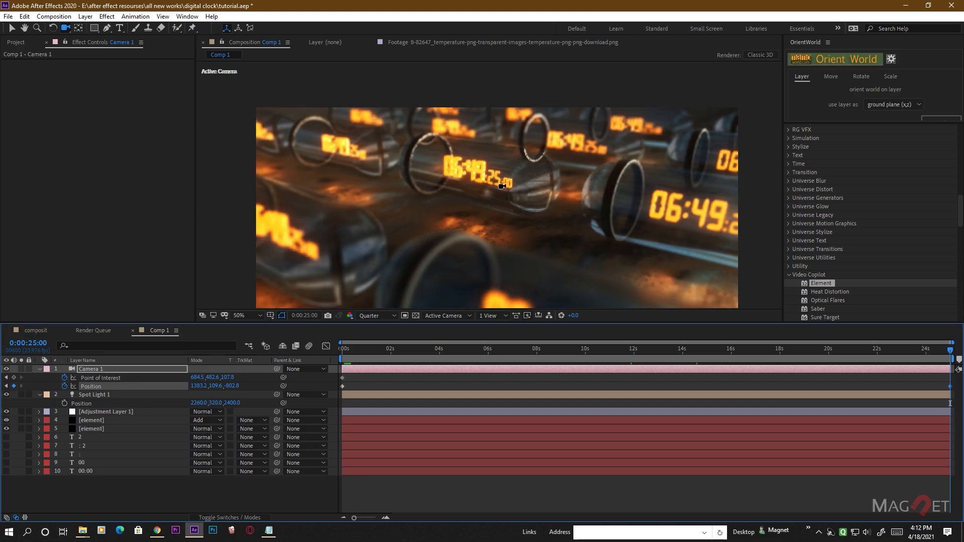
{"action": "left_click", "coordinate": [380, 316]}
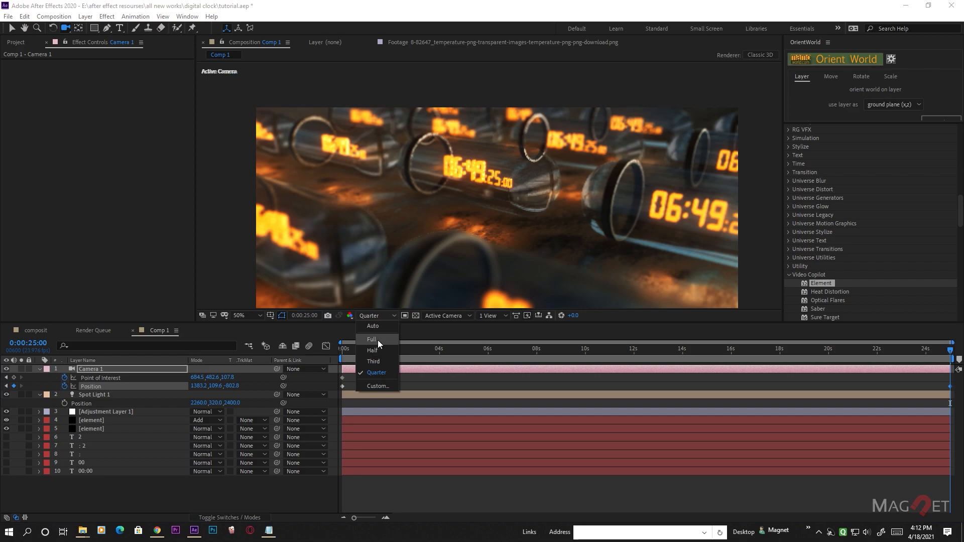
{"action": "left_click", "coordinate": [377, 340]}
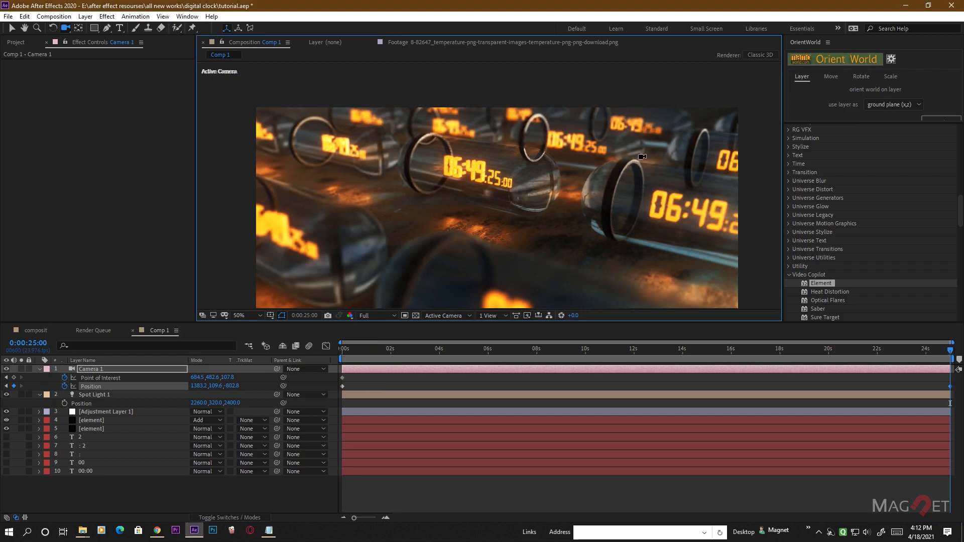
{"action": "scroll", "coordinate": [493, 192], "scroll_direction": "down", "scroll_amount": 2}
{"action": "scroll", "coordinate": [492, 192], "scroll_direction": "up", "scroll_amount": 2}
Open the Depth of Field settings in the duplicated element layer's Element effect
{"action": "left_click", "coordinate": [95, 421]}
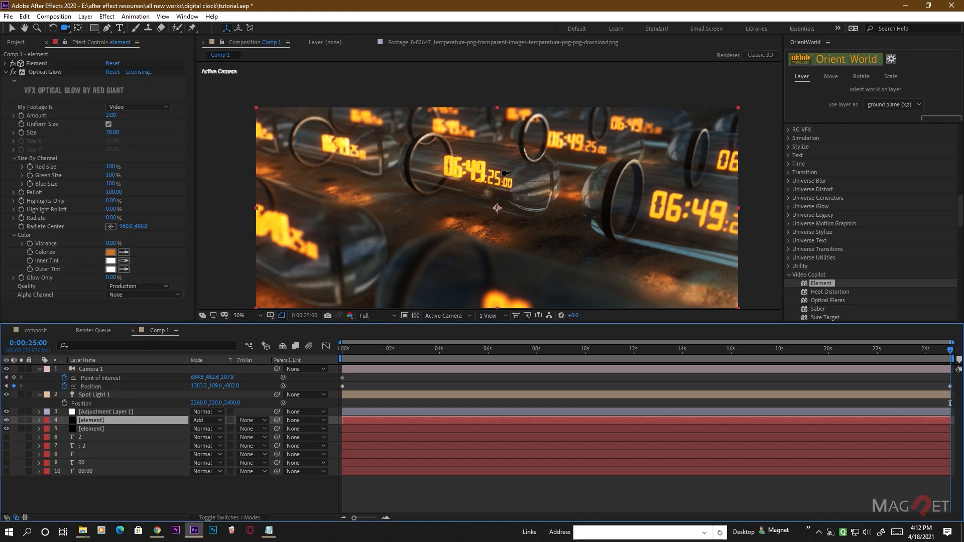
{"action": "left_click", "coordinate": [7, 73]}
{"action": "left_click", "coordinate": [5, 63]}
{"action": "scroll", "coordinate": [68, 209], "scroll_direction": "down", "scroll_amount": 10}
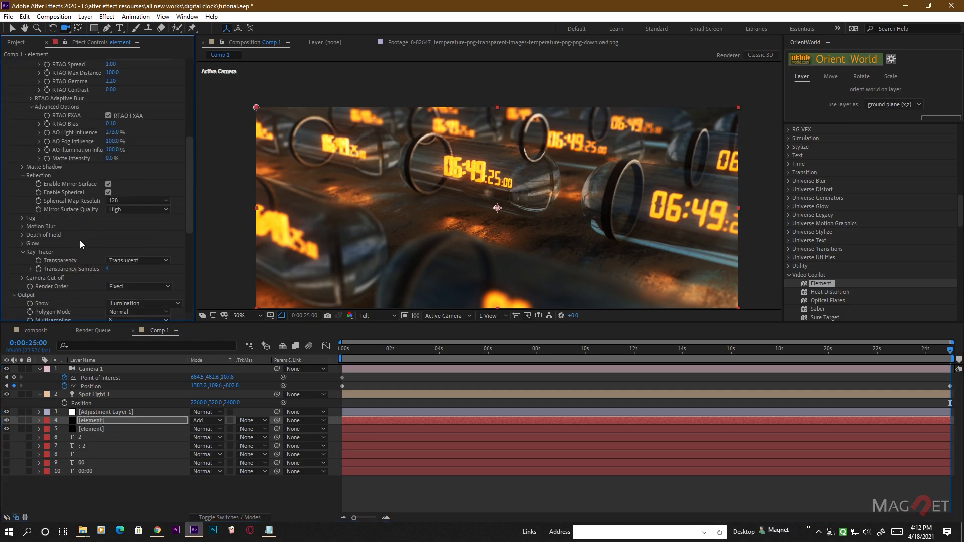
{"action": "scroll", "coordinate": [35, 206], "scroll_direction": "down", "scroll_amount": 3}
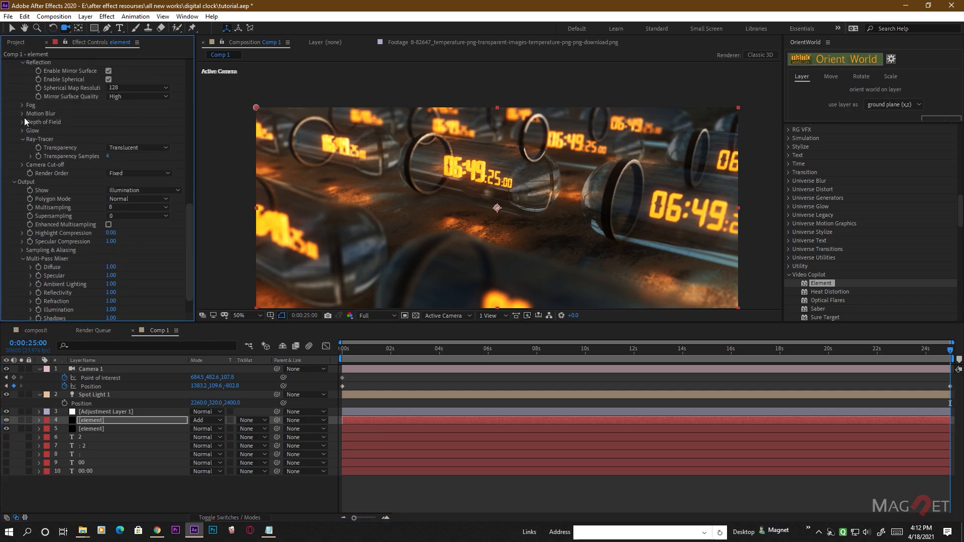
{"action": "scroll", "coordinate": [29, 173], "scroll_direction": "up", "scroll_amount": 10}
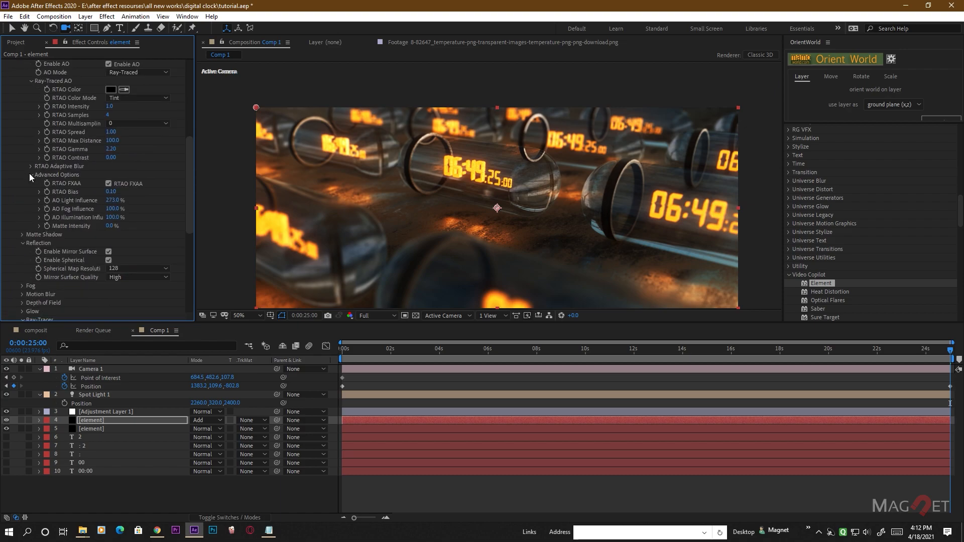
{"action": "scroll", "coordinate": [54, 223], "scroll_direction": "down", "scroll_amount": 10}
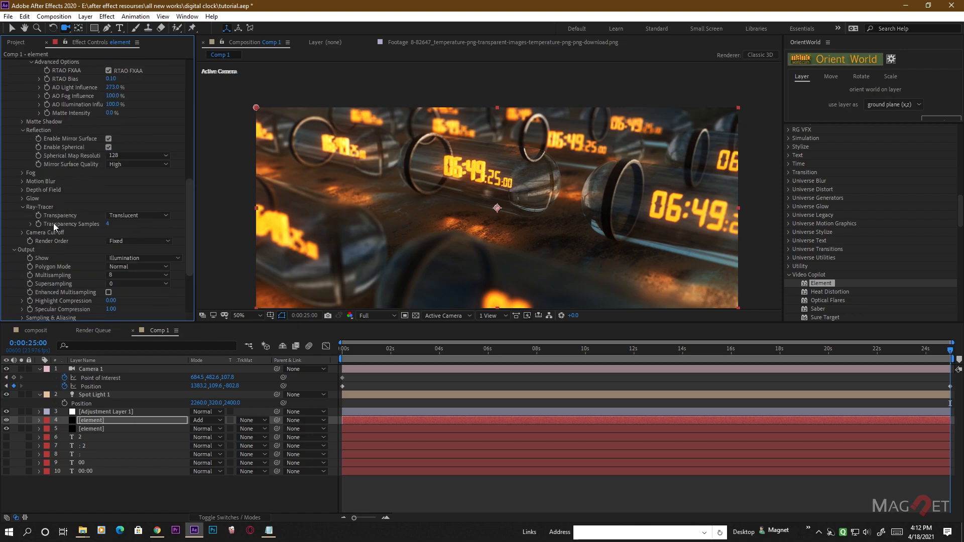
{"action": "left_click", "coordinate": [23, 190]}
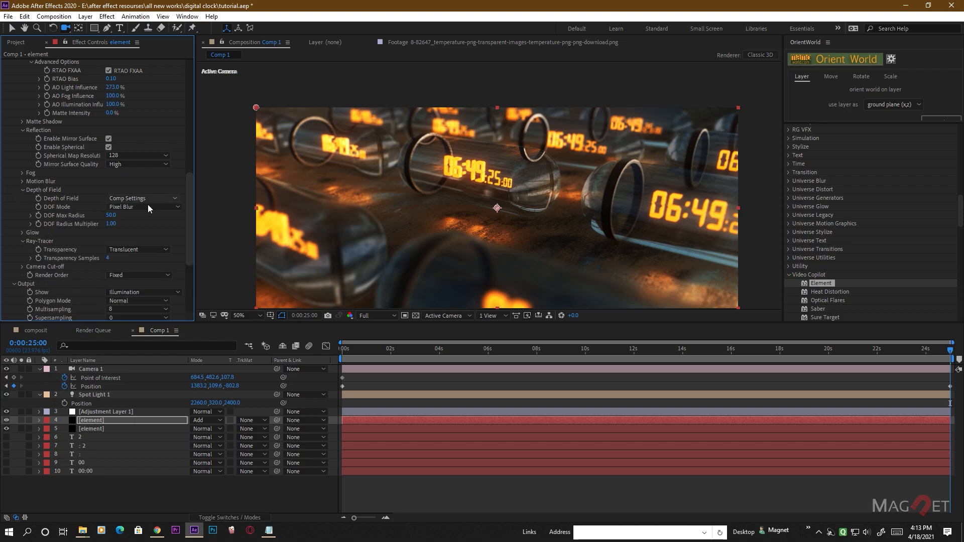
Compare the Multi Pass (Slower) and Pixel Blur DOF modes on the duplicated element layer, ending on Pixel Blur
{"action": "left_click", "coordinate": [122, 206]}
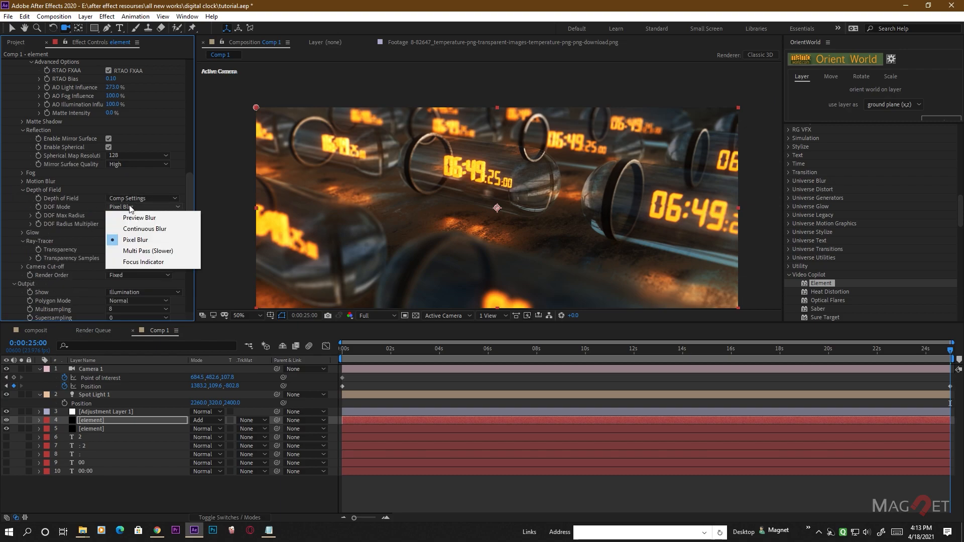
{"action": "left_click", "coordinate": [160, 251]}
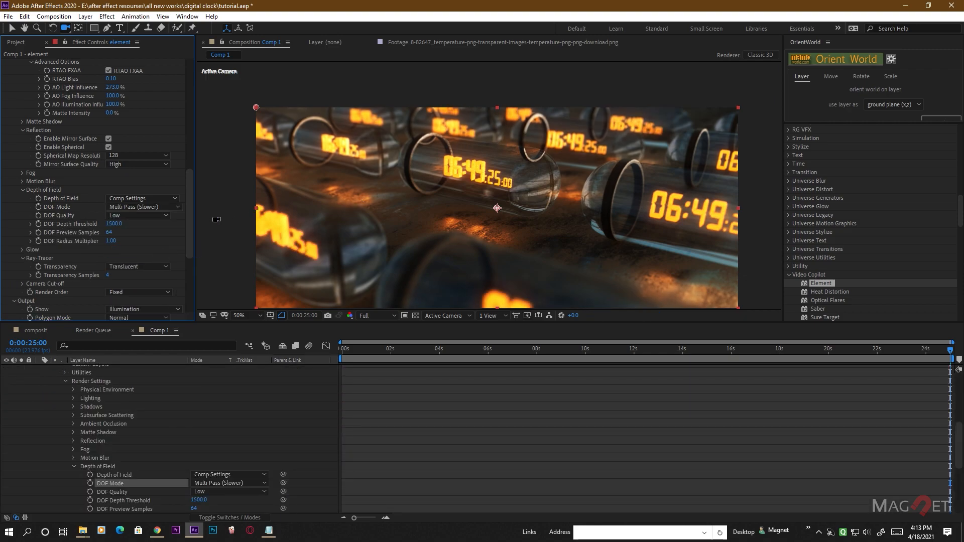
{"action": "left_click", "coordinate": [116, 207]}
{"action": "left_click", "coordinate": [143, 240]}
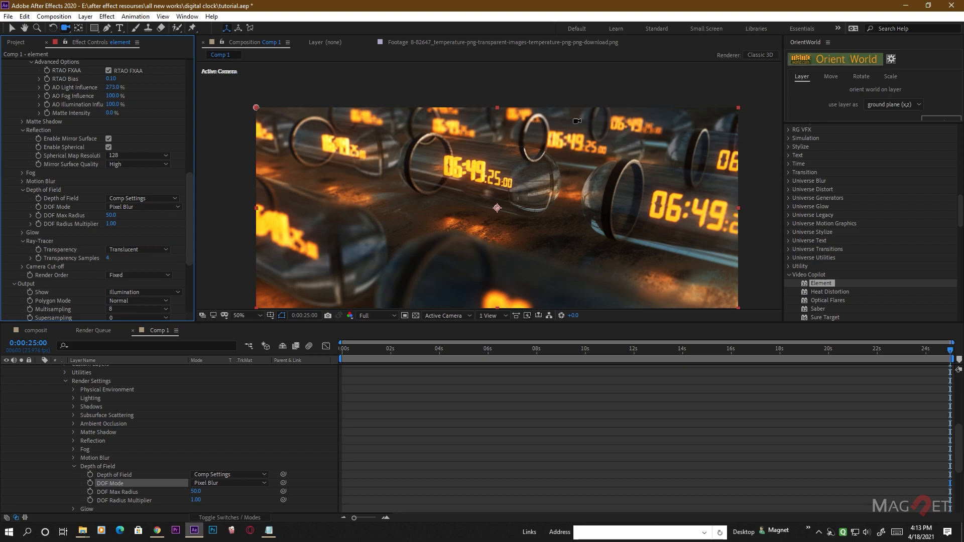
{"action": "left_click", "coordinate": [117, 208]}
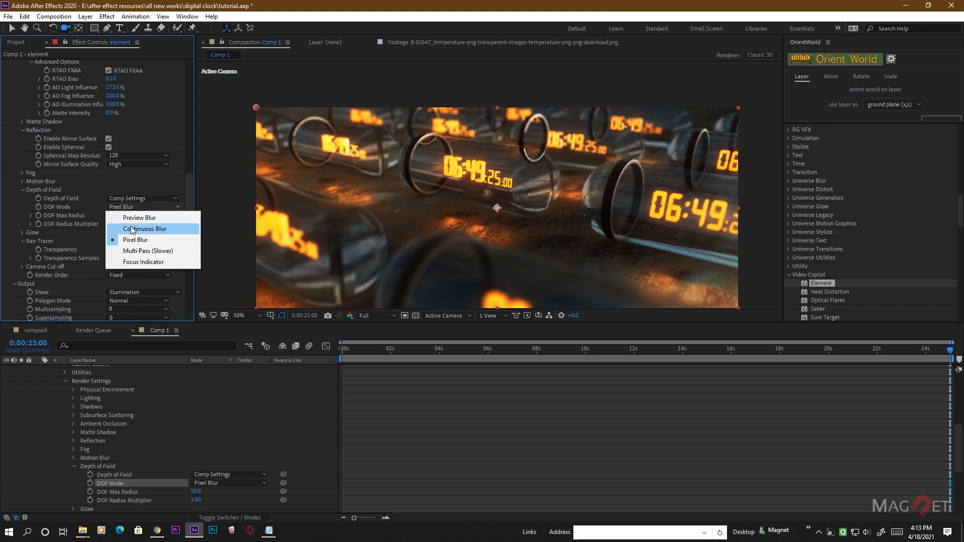
{"action": "left_click", "coordinate": [141, 251]}
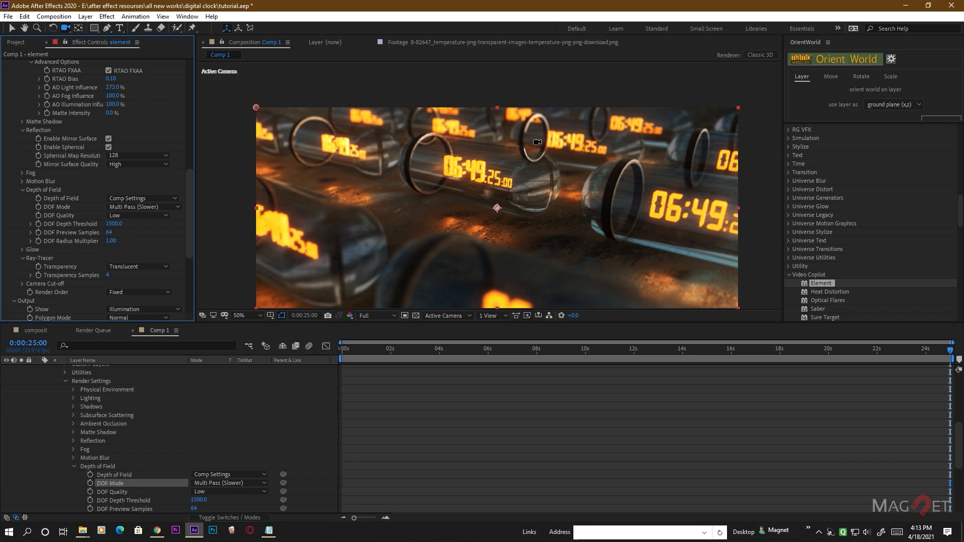
{"action": "left_click", "coordinate": [149, 206]}
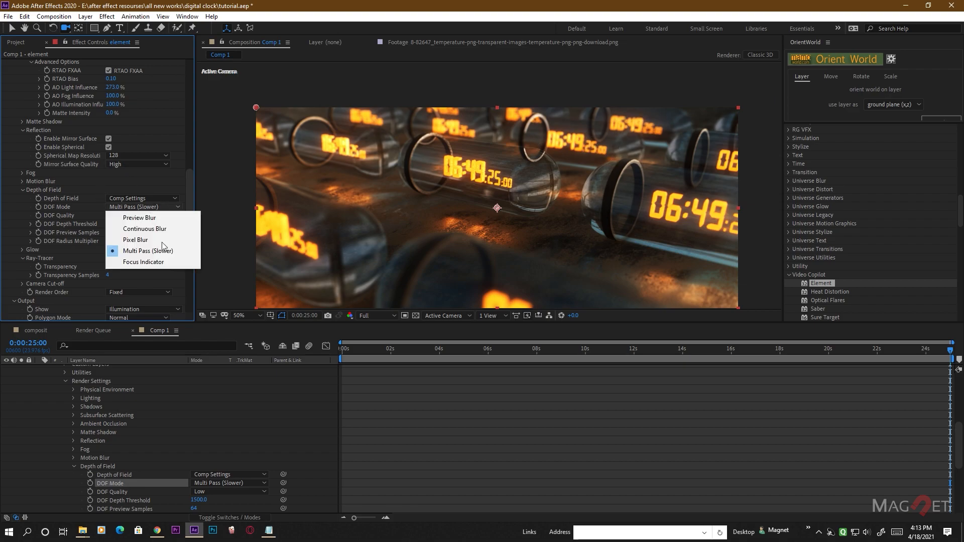
{"action": "left_click", "coordinate": [152, 241]}
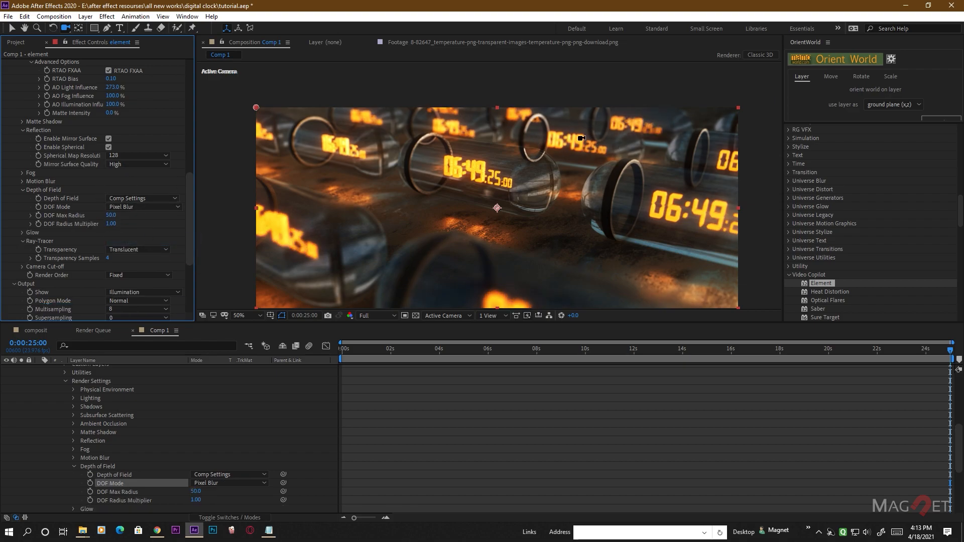
{"action": "left_click", "coordinate": [150, 207]}
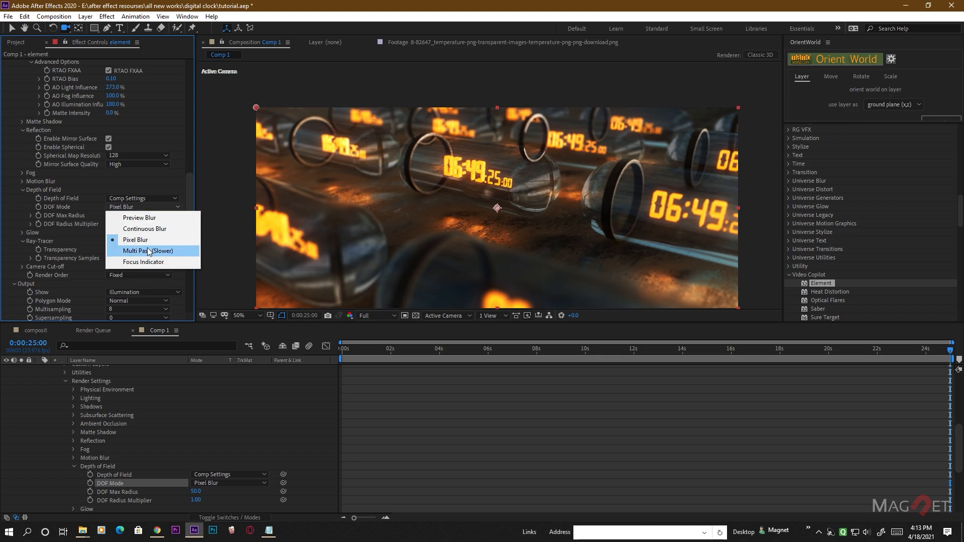
{"action": "left_click", "coordinate": [153, 249]}
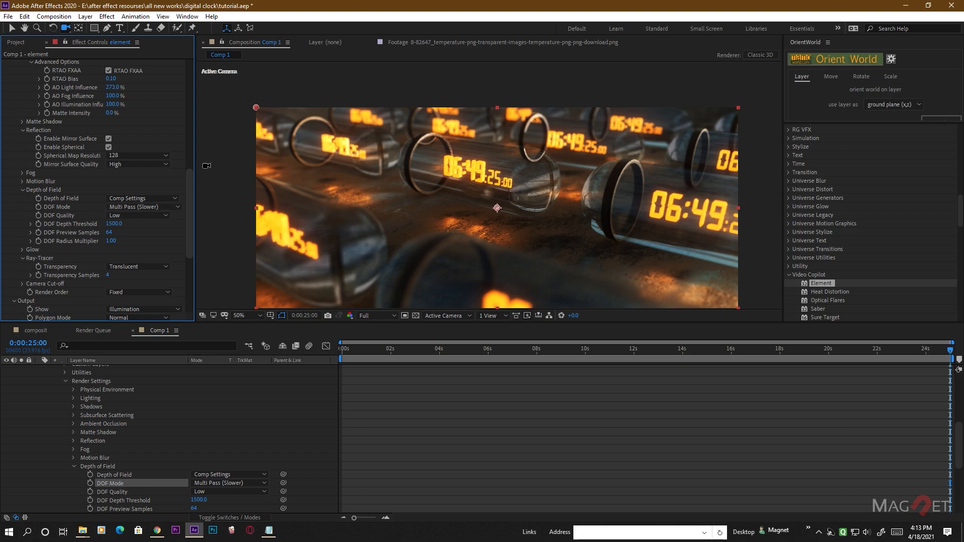
{"action": "left_click", "coordinate": [160, 207]}
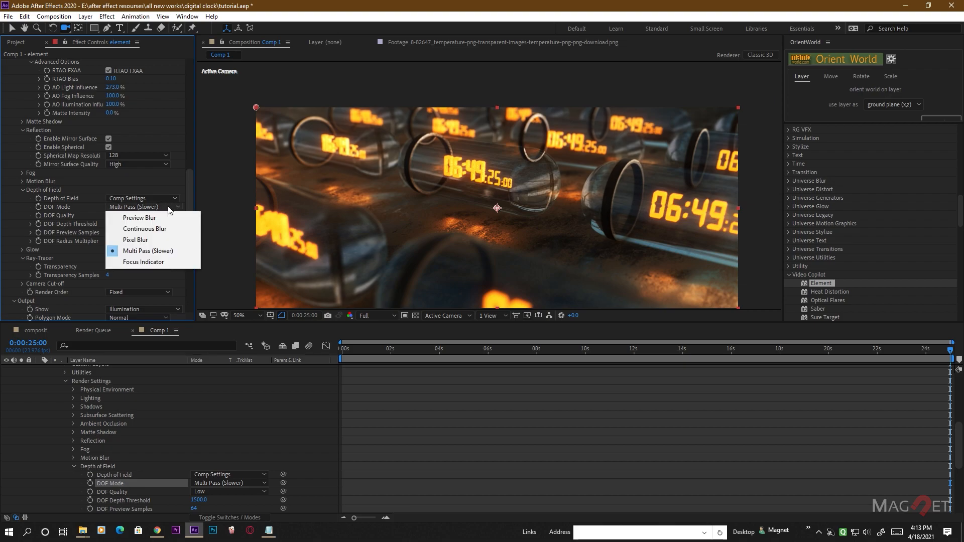
{"action": "left_click", "coordinate": [137, 238]}
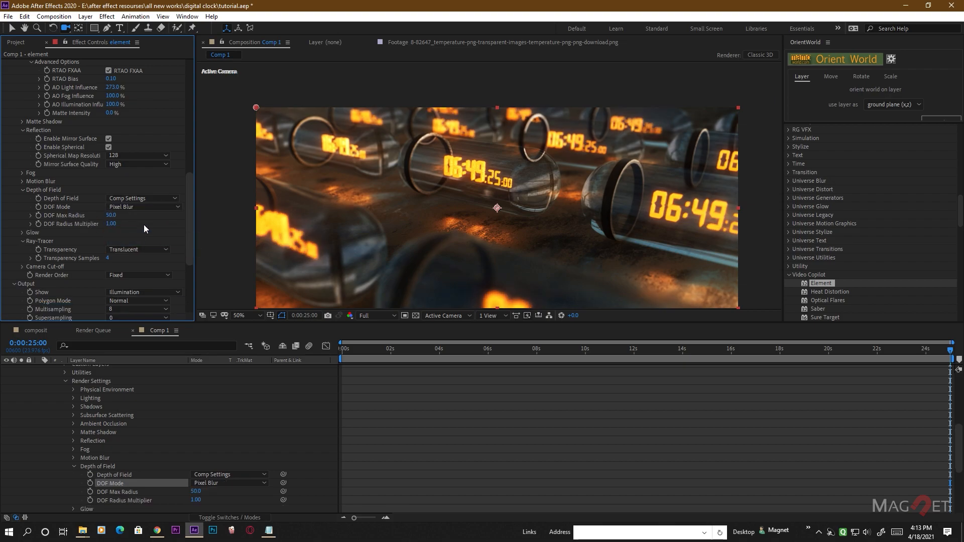
Enable Enhanced Multisampling in the duplicated element layer's output settings and collapse the layer's properties
{"action": "scroll", "coordinate": [81, 246], "scroll_direction": "down", "scroll_amount": 6}
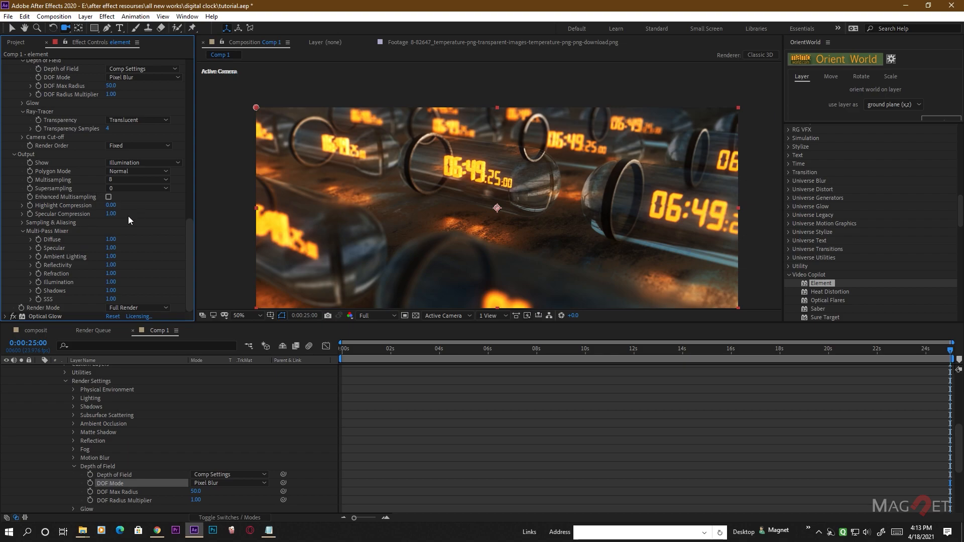
{"action": "left_click", "coordinate": [108, 197]}
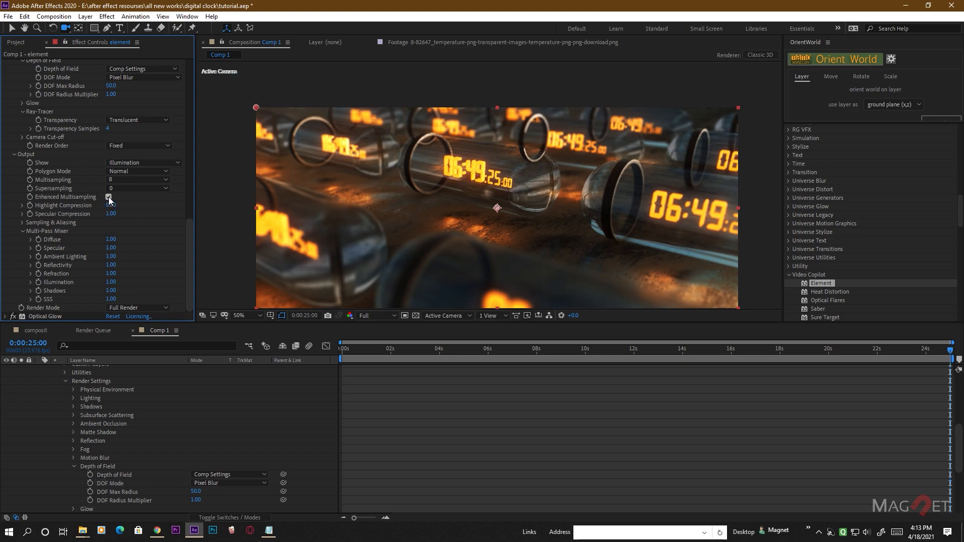
{"action": "scroll", "coordinate": [86, 424], "scroll_direction": "up", "scroll_amount": 6}
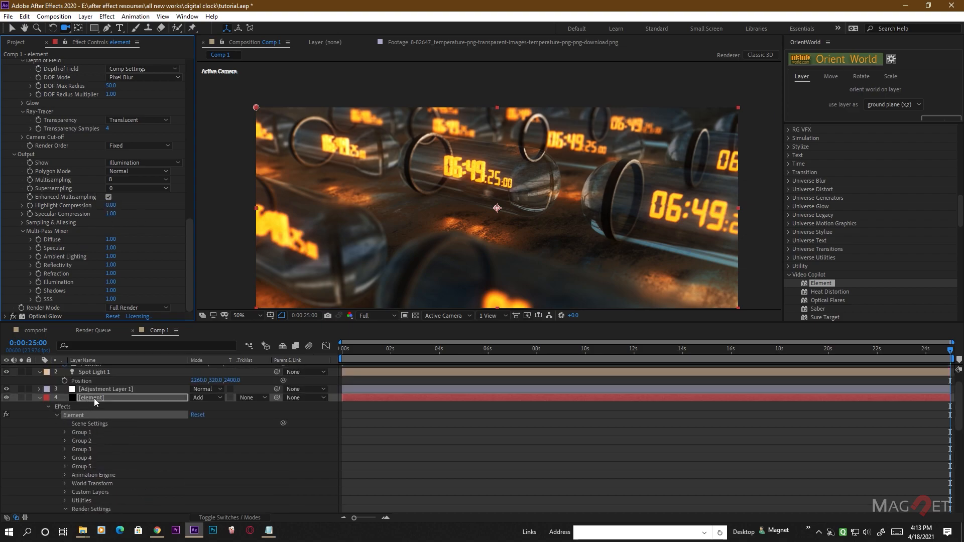
{"action": "left_click", "coordinate": [95, 398]}
{"action": "left_click", "coordinate": [39, 398]}
Set the original element layer's RTAO Samples to 6, viewing the central capsule's digits at 200% zoom
{"action": "left_click", "coordinate": [95, 430]}
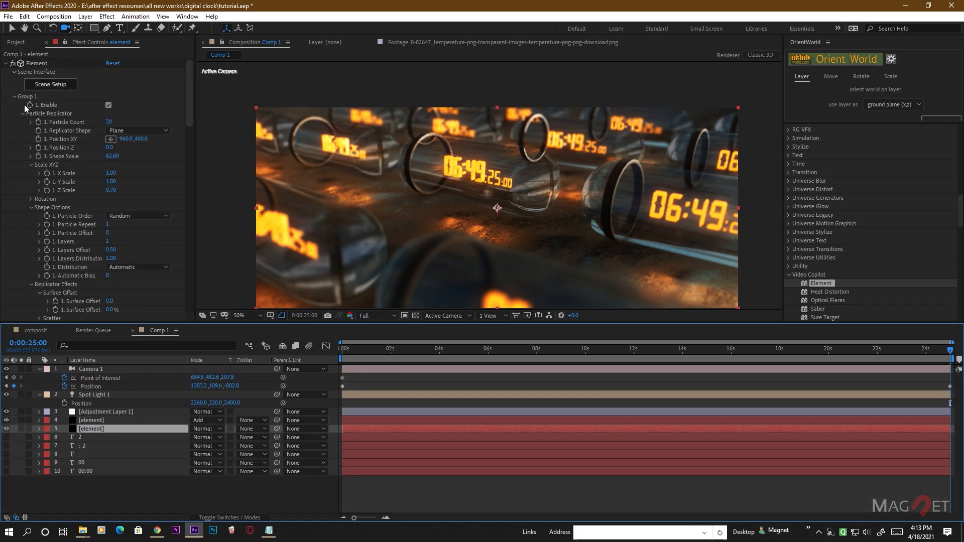
{"action": "left_click", "coordinate": [14, 95]}
{"action": "scroll", "coordinate": [93, 288], "scroll_direction": "down", "scroll_amount": 5}
{"action": "scroll", "coordinate": [93, 288], "scroll_direction": "down", "scroll_amount": 10}
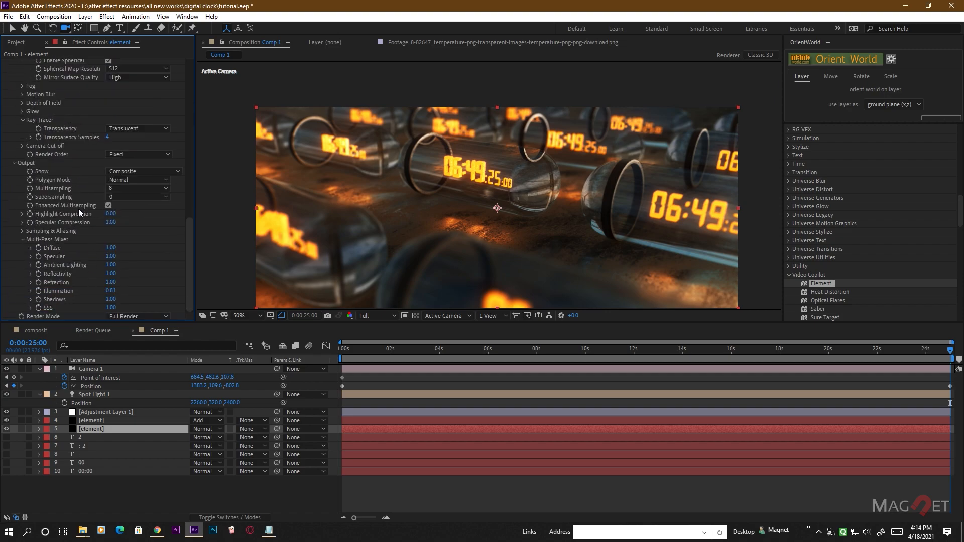
{"action": "scroll", "coordinate": [67, 188], "scroll_direction": "up", "scroll_amount": 8}
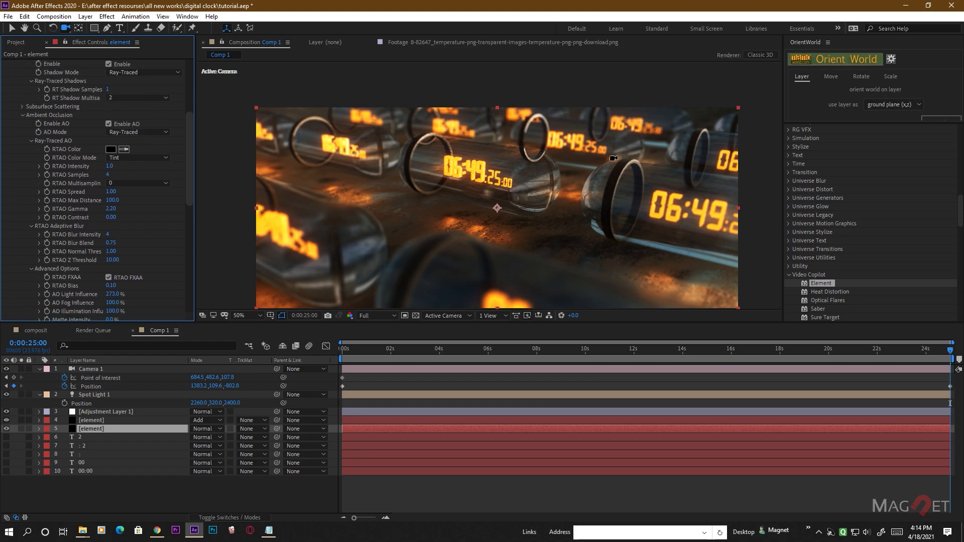
{"action": "scroll", "coordinate": [540, 215], "scroll_direction": "up", "scroll_amount": 2}
{"action": "scroll", "coordinate": [490, 165], "scroll_direction": "up", "scroll_amount": 1}
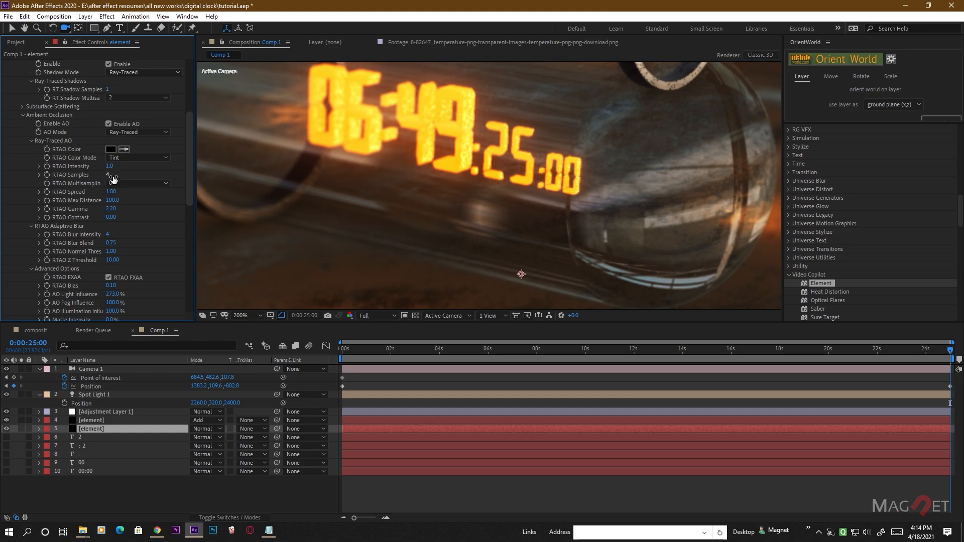
{"action": "left_click_drag", "start_coordinate": [114, 179], "coordinate": [162, 176]}
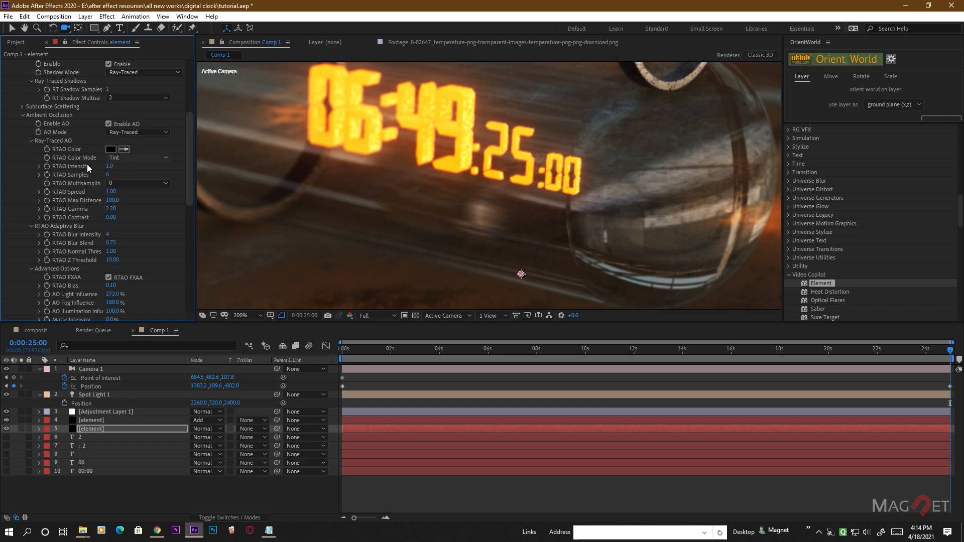
Set the original element layer's ray-traced shadow samples to 5 and view the whole composition at 50% zoom
{"action": "scroll", "coordinate": [87, 164], "scroll_direction": "up", "scroll_amount": 4}
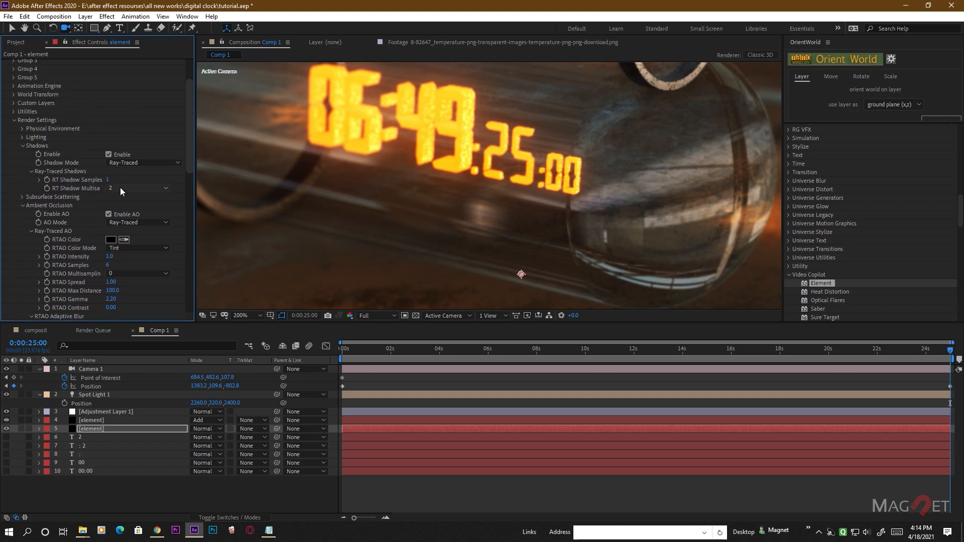
{"action": "left_click_drag", "start_coordinate": [107, 180], "coordinate": [307, 180]}
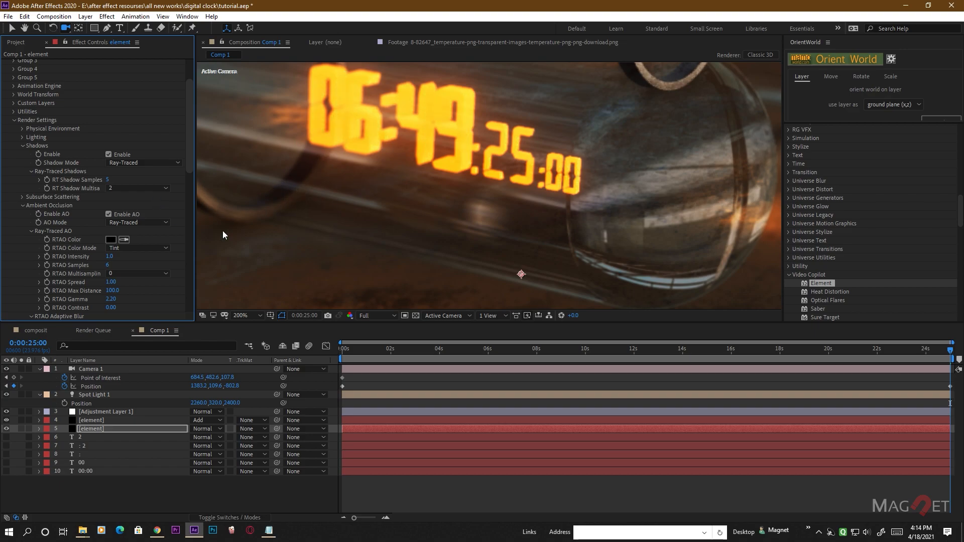
{"action": "key", "text": "comma"}
{"action": "key", "text": "comma"}
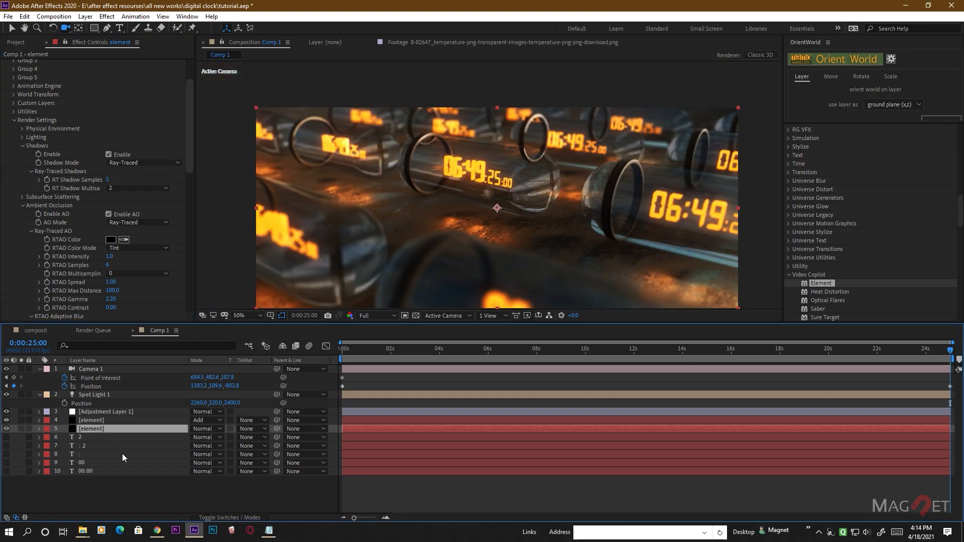
Open the original element layer's Scene Setup and show the advanced settings of the Capsule Model's Glass material
{"action": "scroll", "coordinate": [42, 113], "scroll_direction": "up", "scroll_amount": 3}
{"action": "left_click", "coordinate": [53, 87]}
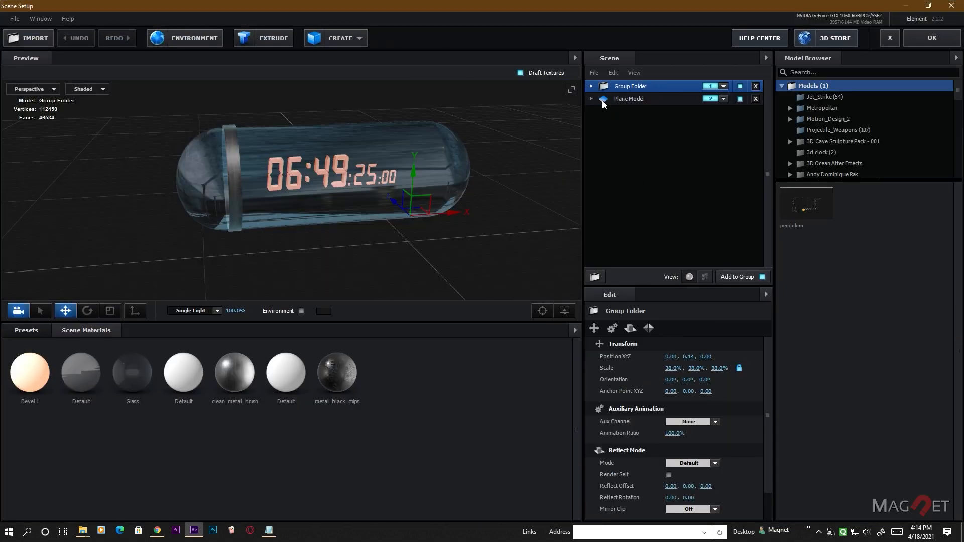
{"action": "left_click", "coordinate": [634, 100]}
{"action": "left_click", "coordinate": [630, 87]}
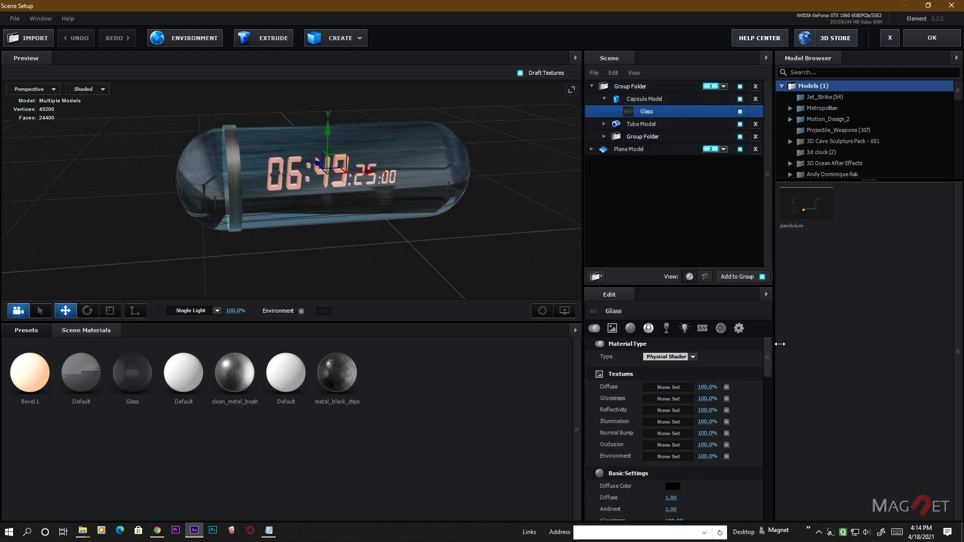
{"action": "left_click", "coordinate": [739, 328]}
{"action": "scroll", "coordinate": [734, 465], "scroll_direction": "down", "scroll_amount": 3}
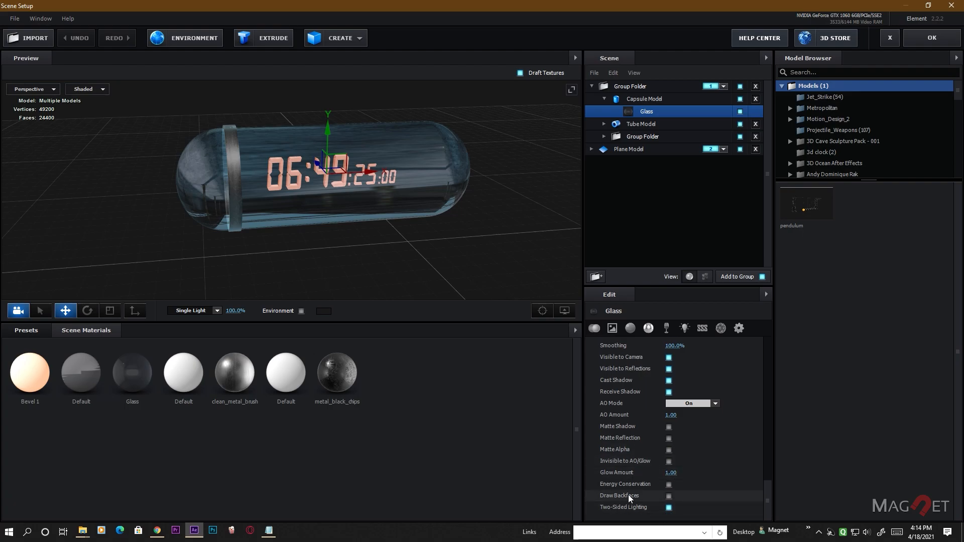
Enable Draw Backfaces on the Glass material, apply the scene setup and view the central capsule at 100% zoom
{"action": "left_click", "coordinate": [669, 496]}
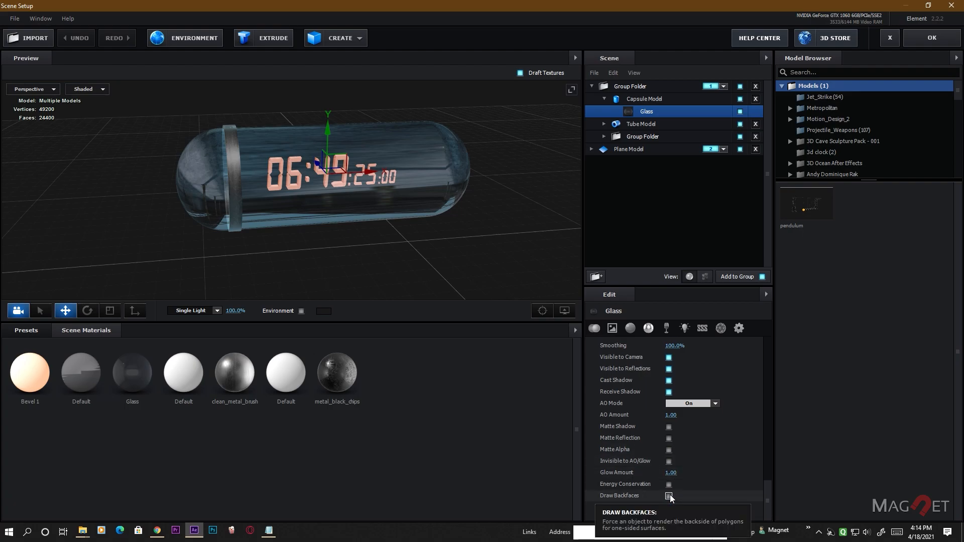
{"action": "scroll", "coordinate": [359, 211], "scroll_direction": "up", "scroll_amount": 2}
{"action": "left_click_drag", "start_coordinate": [359, 211], "coordinate": [415, 235]}
{"action": "left_click", "coordinate": [926, 39]}
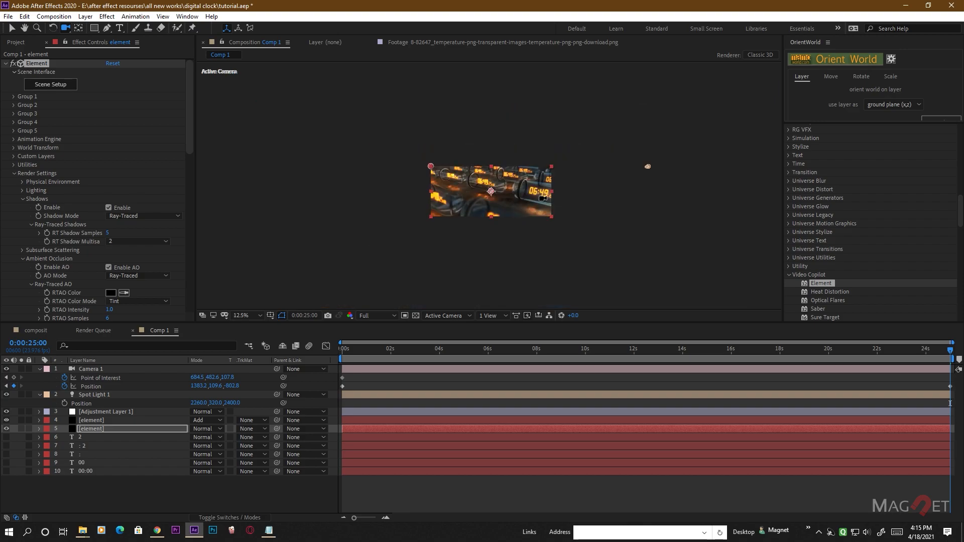
{"action": "key", "text": "period"}
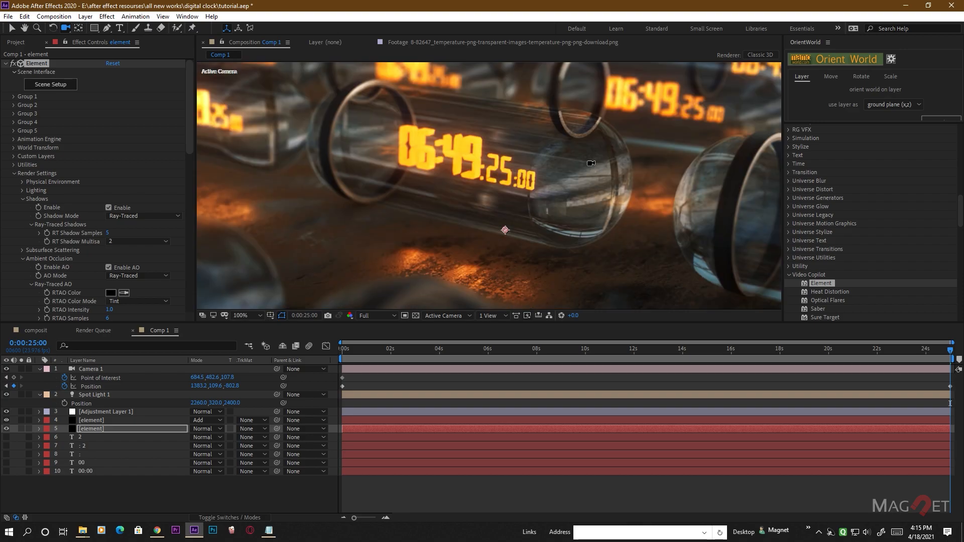